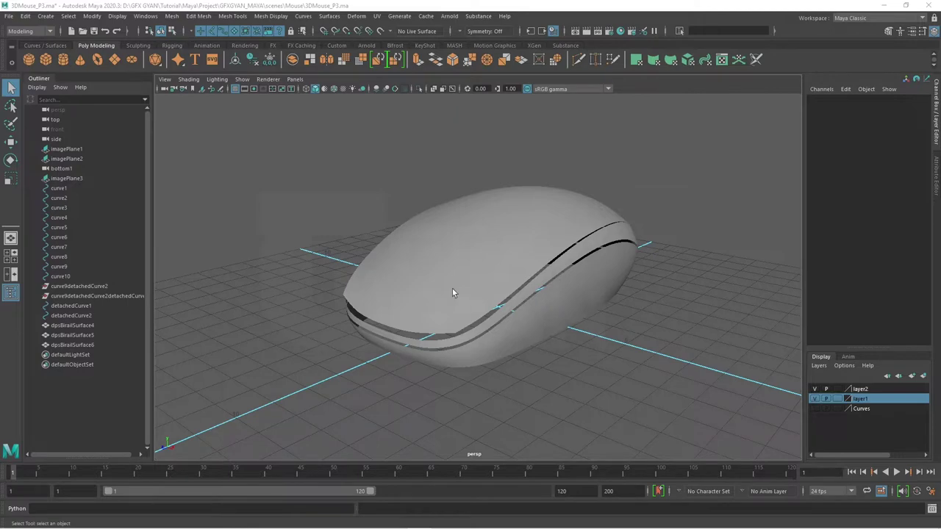
# Select the top shell, side band and bottom body, inspect the underside, then deselect.
pyautogui.click(544, 233)
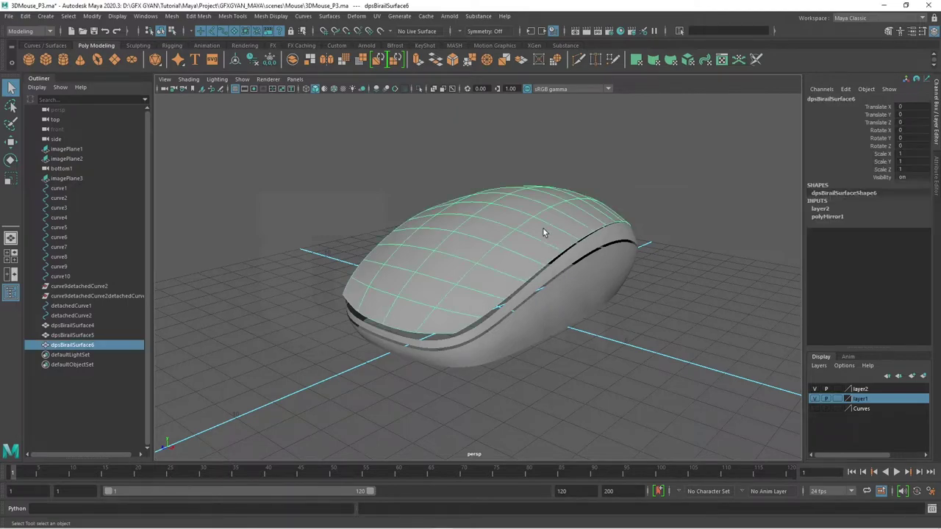
pyautogui.click(617, 239)
pyautogui.click(599, 268)
pyautogui.moveTo(719, 285); pyautogui.dragTo(670, 301)
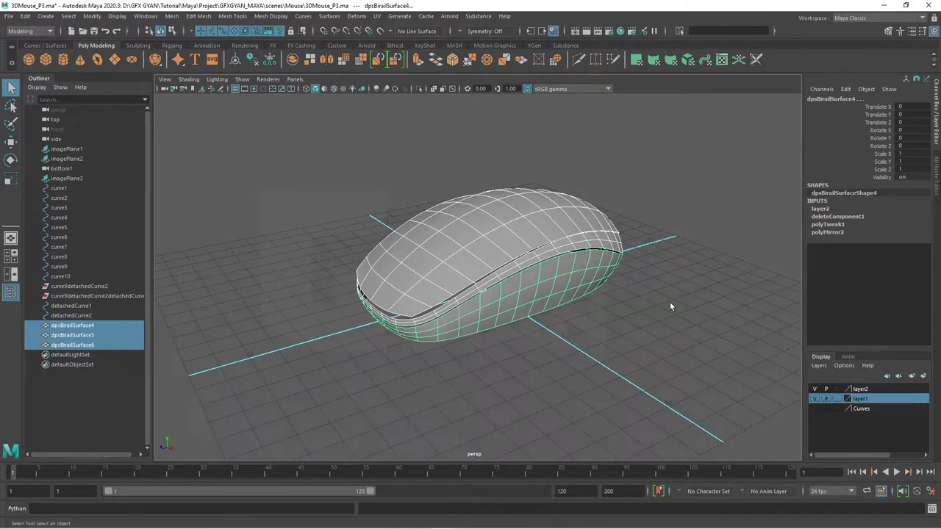
pyautogui.click(670, 302)
# Reselect the top shell and zoom the maximized top view onto the scroll-wheel slot.
pyautogui.click(441, 252)
pyautogui.moveTo(440, 252); pyautogui.dragTo(471, 294)
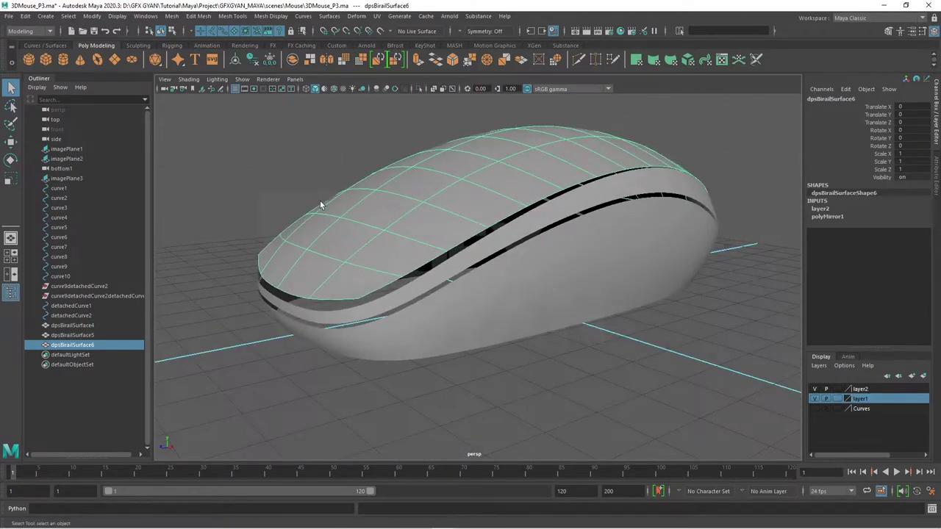
pyautogui.moveTo(320, 200); pyautogui.dragTo(510, 272)
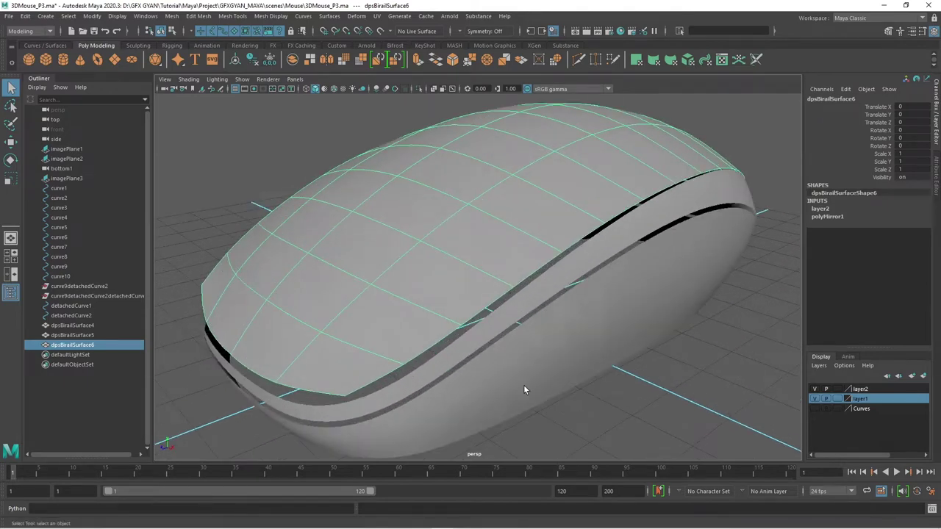
pyautogui.moveTo(523, 389); pyautogui.dragTo(527, 177)
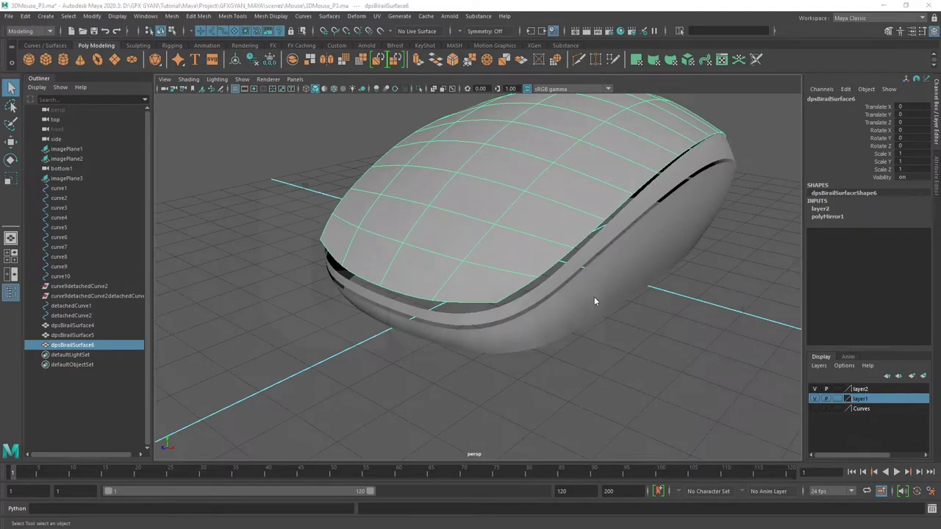
pyautogui.press('space')
pyautogui.press('space')
pyautogui.moveTo(380, 206); pyautogui.dragTo(486, 233)
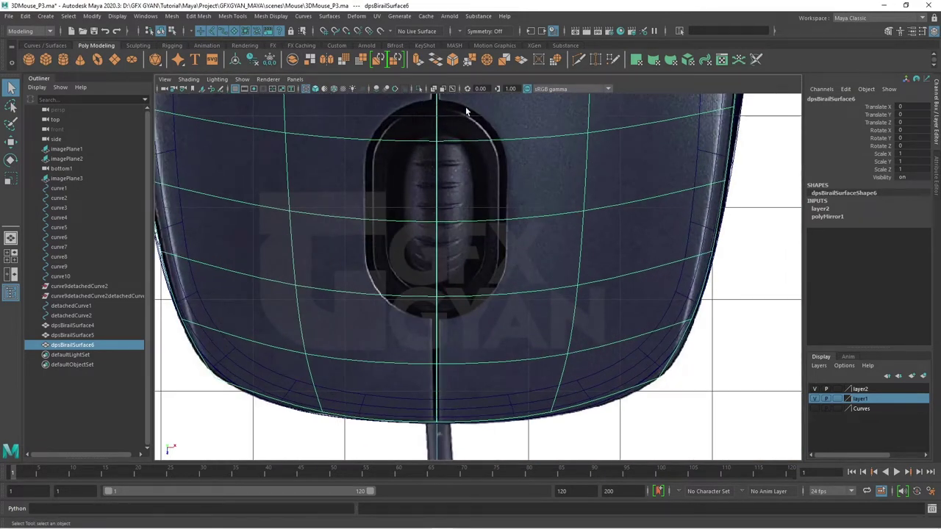
# Frame the mouse in the top view and check it in the side view.
pyautogui.moveTo(425, 320); pyautogui.dragTo(430, 238)
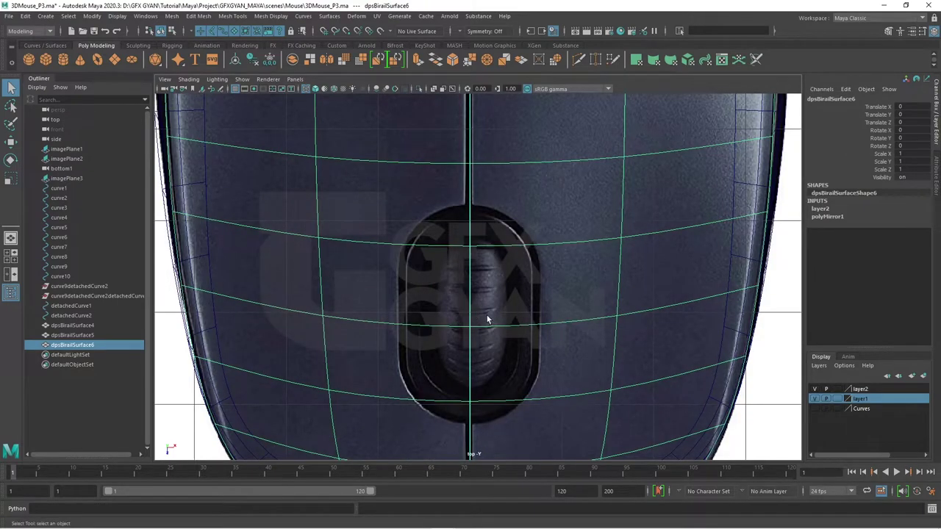
pyautogui.press('f')
pyautogui.moveTo(551, 316); pyautogui.dragTo(599, 321)
pyautogui.moveTo(599, 321); pyautogui.dragTo(596, 362)
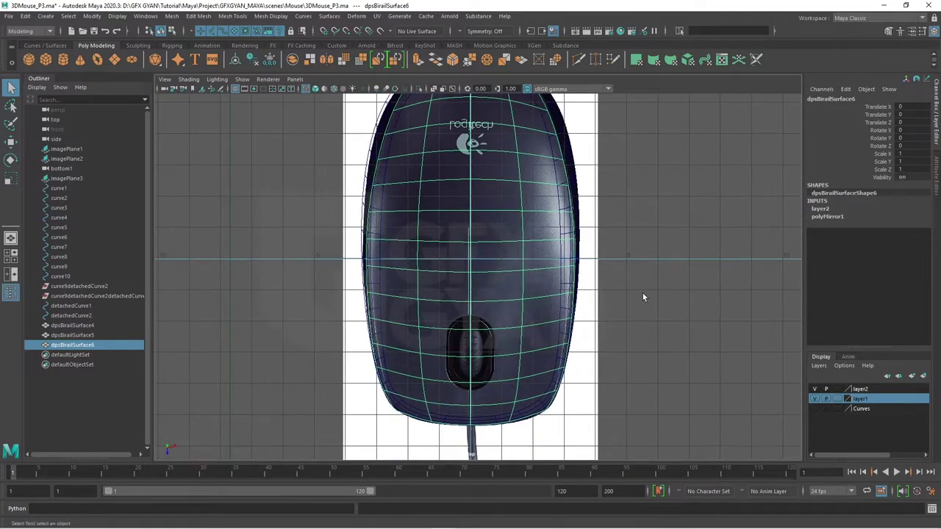
pyautogui.press('space')
pyautogui.press('space')
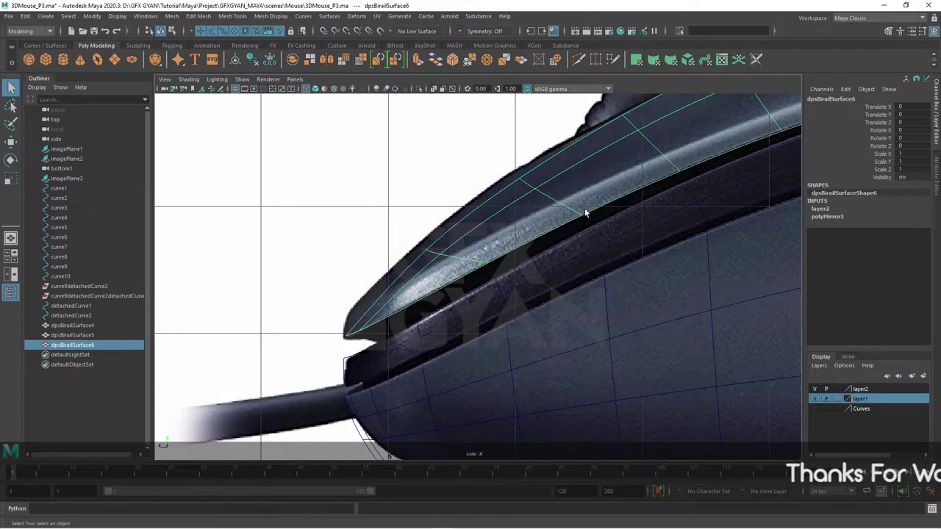
pyautogui.press('space')
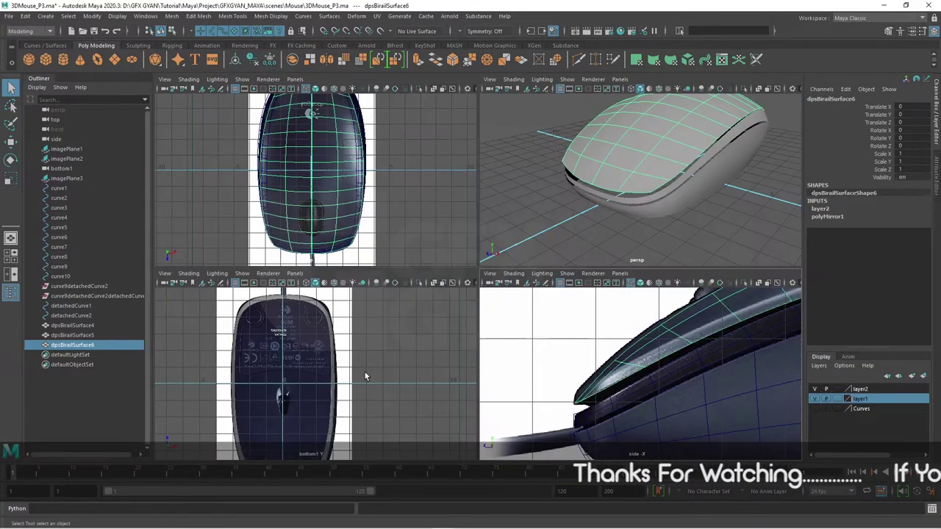
# Orbit the perspective view to the mouse's left side and isolate the selected top shell.
pyautogui.press('space')
pyautogui.scroll(3)
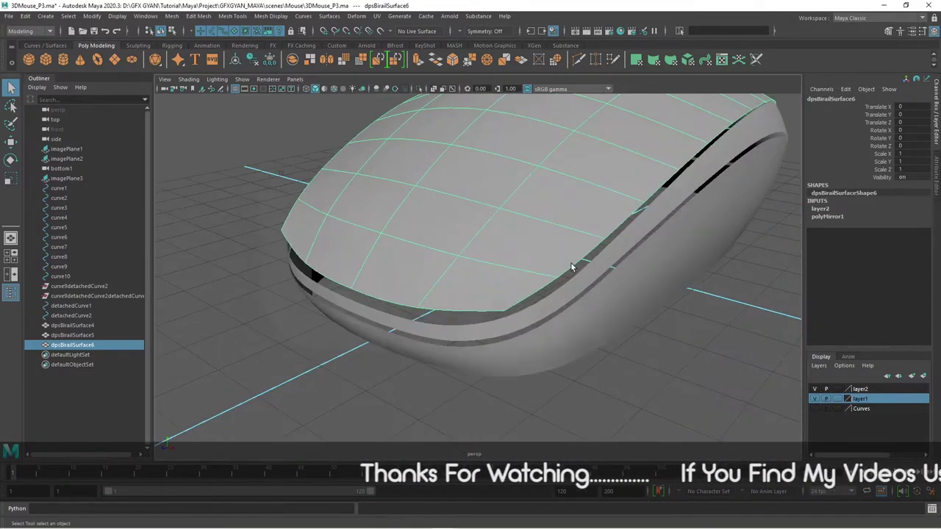
pyautogui.moveTo(574, 266); pyautogui.dragTo(523, 217)
pyautogui.scroll(-3)
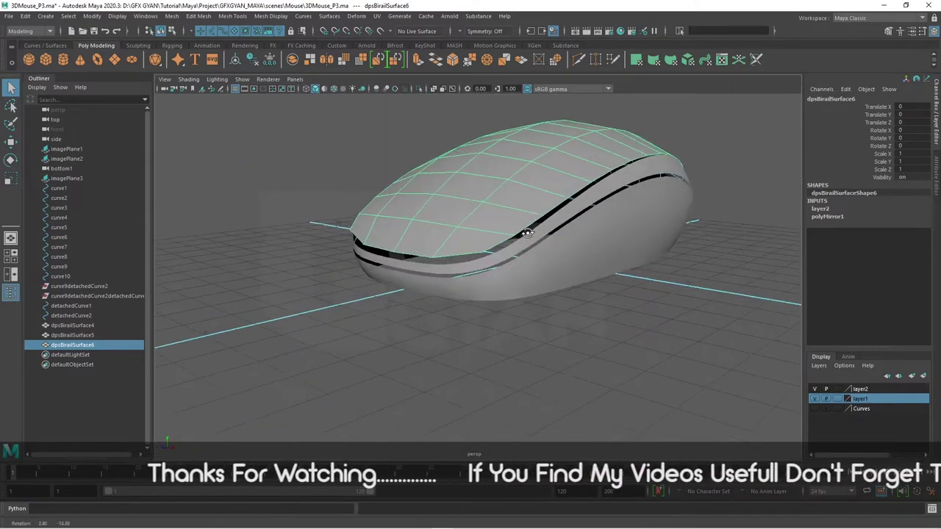
pyautogui.scroll(-3)
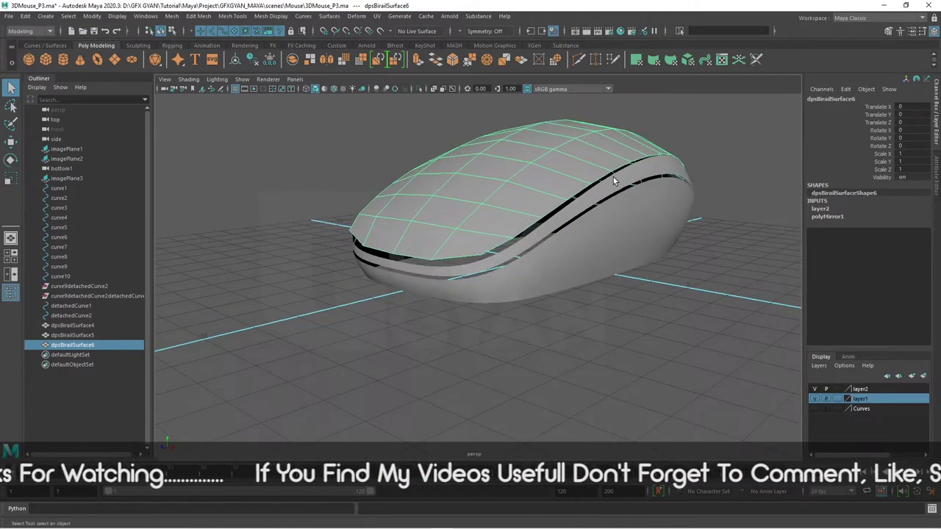
pyautogui.scroll(3)
pyautogui.moveTo(603, 233); pyautogui.dragTo(581, 247)
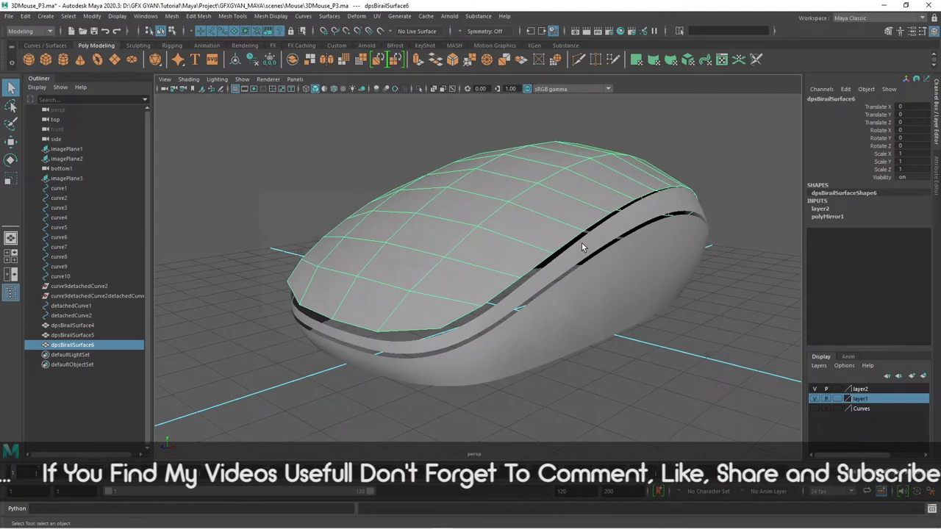
pyautogui.click(421, 93)
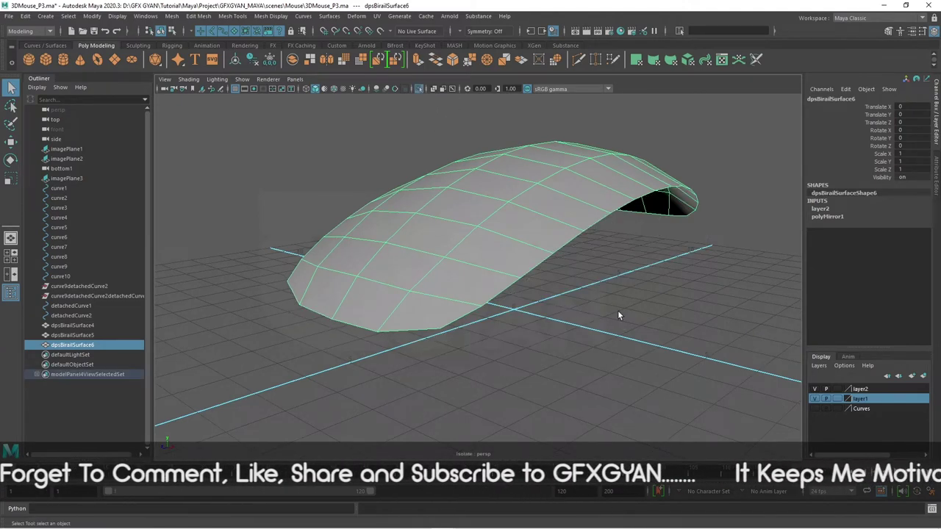
# Orbit around the isolated top shell, viewing it from above and below.
pyautogui.moveTo(617, 311); pyautogui.dragTo(567, 292)
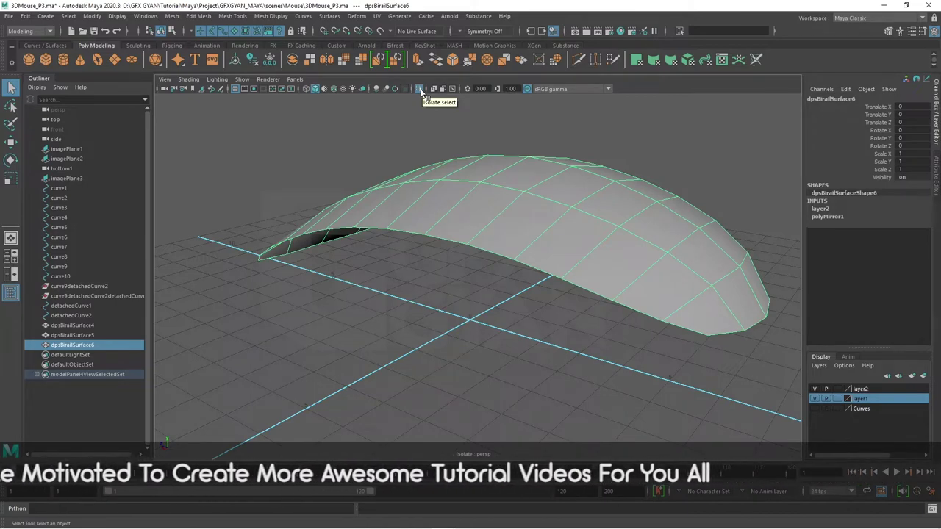
pyautogui.moveTo(529, 309); pyautogui.dragTo(733, 365)
pyautogui.moveTo(620, 314); pyautogui.dragTo(529, 307)
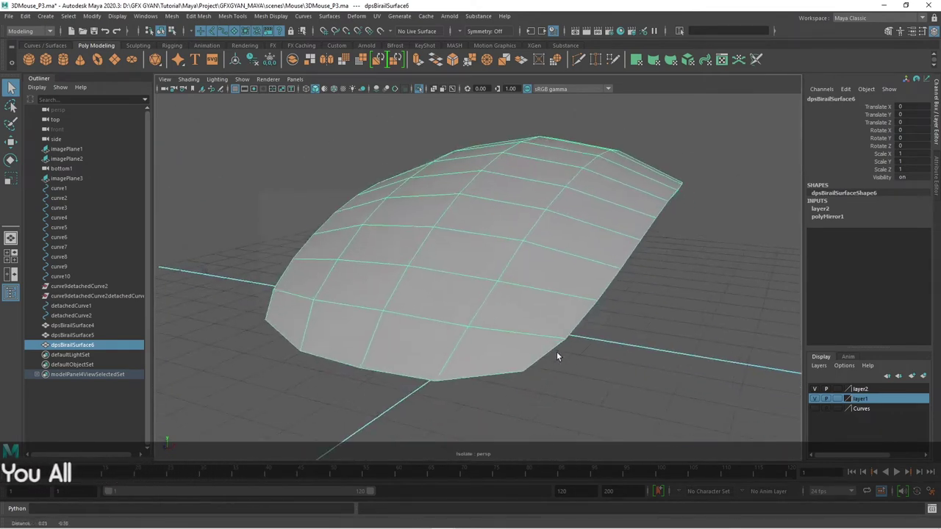
pyautogui.moveTo(557, 357); pyautogui.dragTo(537, 363)
# Switch to edge mode and select the shell's open border edges.
pyautogui.moveTo(555, 340); pyautogui.dragTo(551, 236)
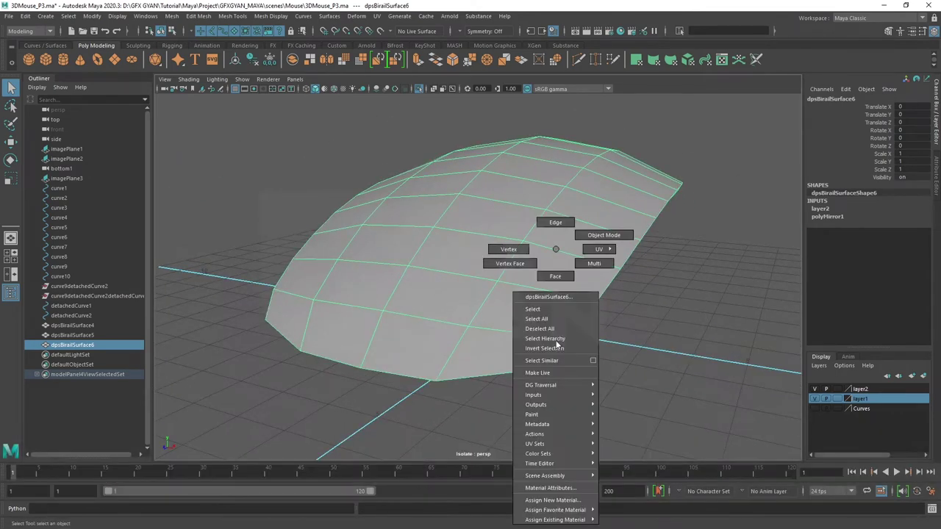
pyautogui.click(551, 221)
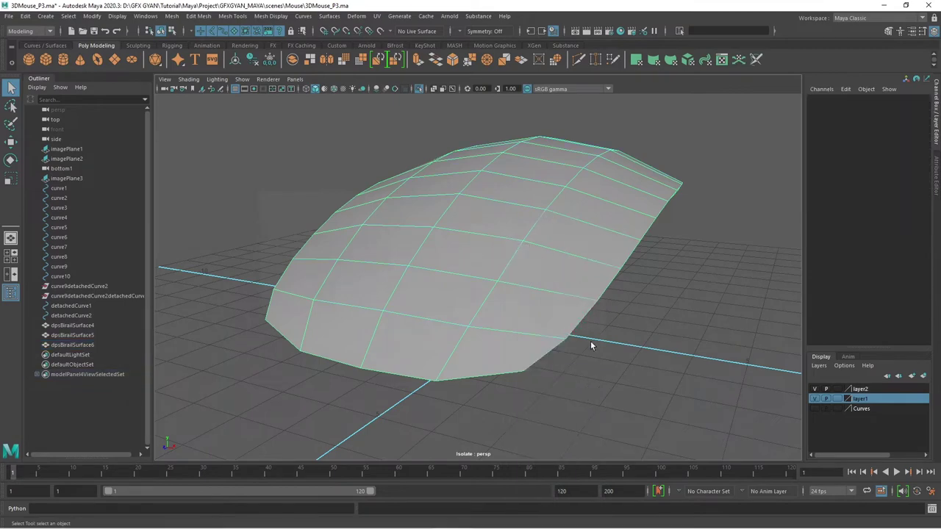
pyautogui.click(558, 350)
pyautogui.moveTo(575, 353); pyautogui.dragTo(598, 359)
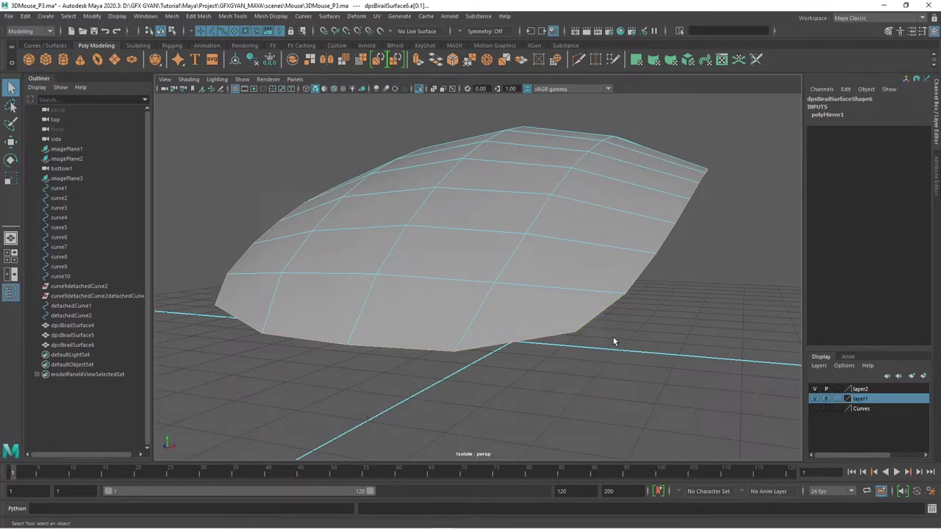
pyautogui.moveTo(615, 341); pyautogui.dragTo(613, 350)
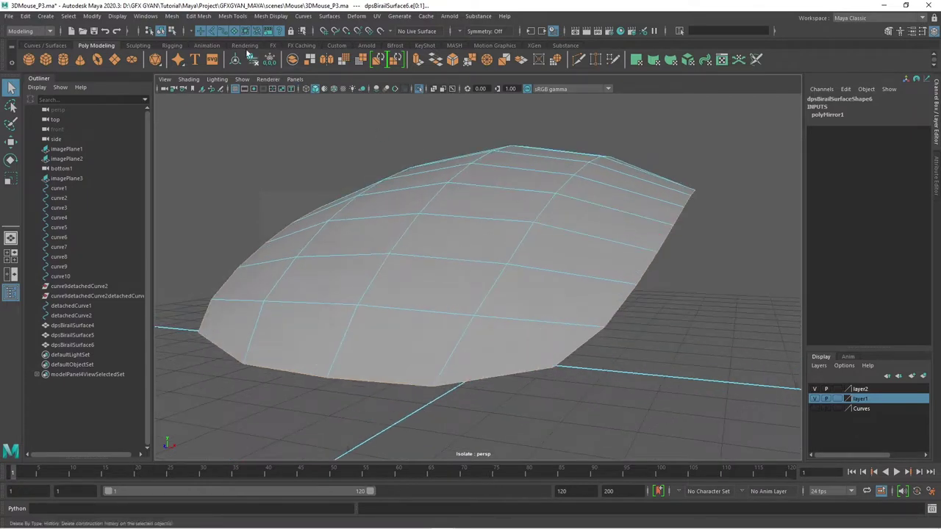
# Extrude the rim edges inward by Local Translate Z -0.076 to form a lip.
pyautogui.click(205, 17)
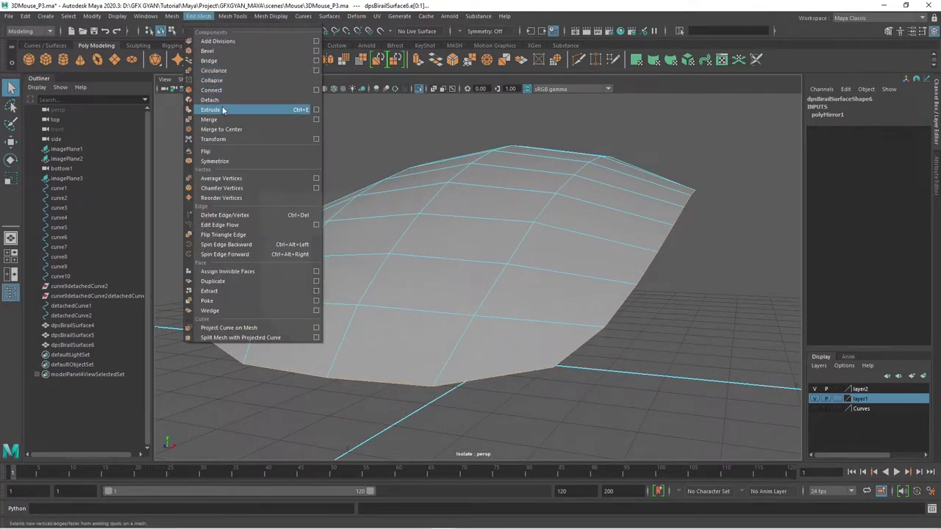
pyautogui.click(222, 111)
pyautogui.moveTo(223, 111); pyautogui.dragTo(596, 287)
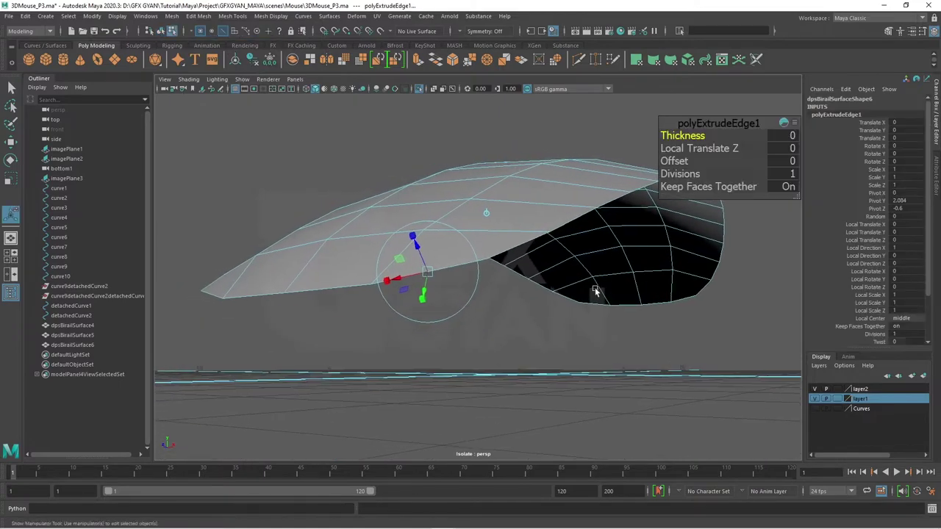
pyautogui.moveTo(412, 245); pyautogui.dragTo(422, 254)
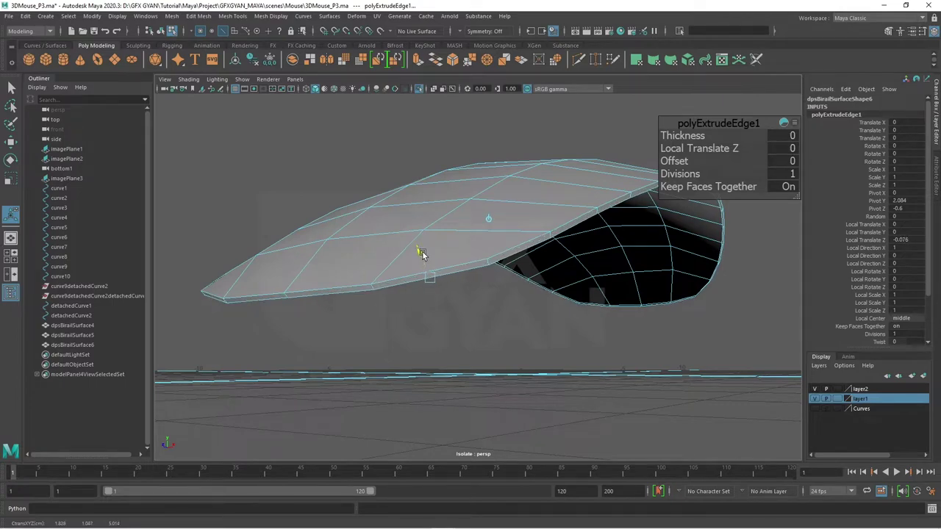
# Inspect the new lip up close in the side view.
pyautogui.press('space')
pyautogui.press('space')
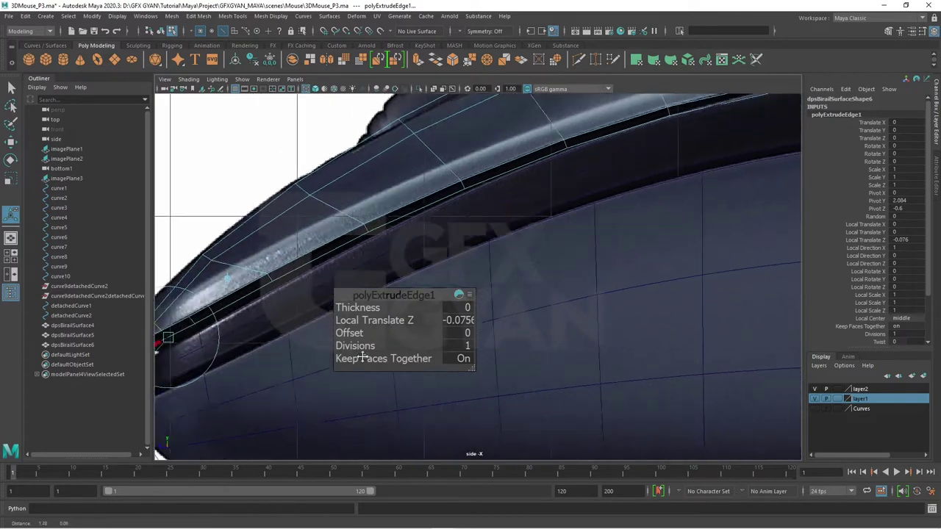
pyautogui.scroll(-3)
pyautogui.scroll(3)
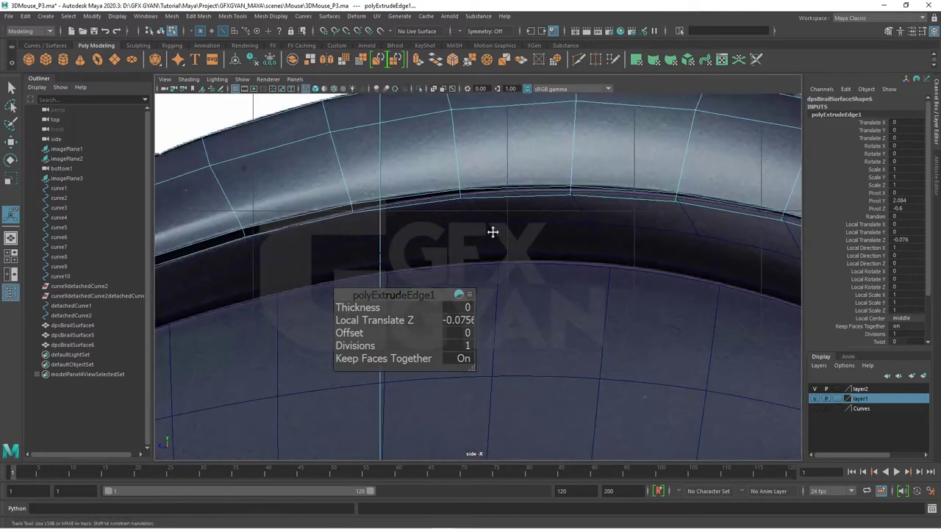
pyautogui.scroll(3)
pyautogui.scroll(3)
pyautogui.scroll(3)
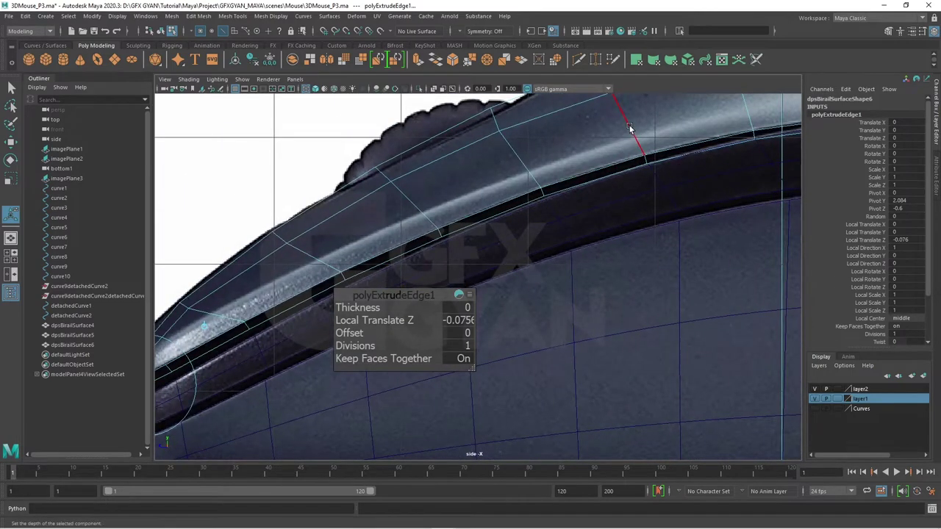
pyautogui.scroll(-3)
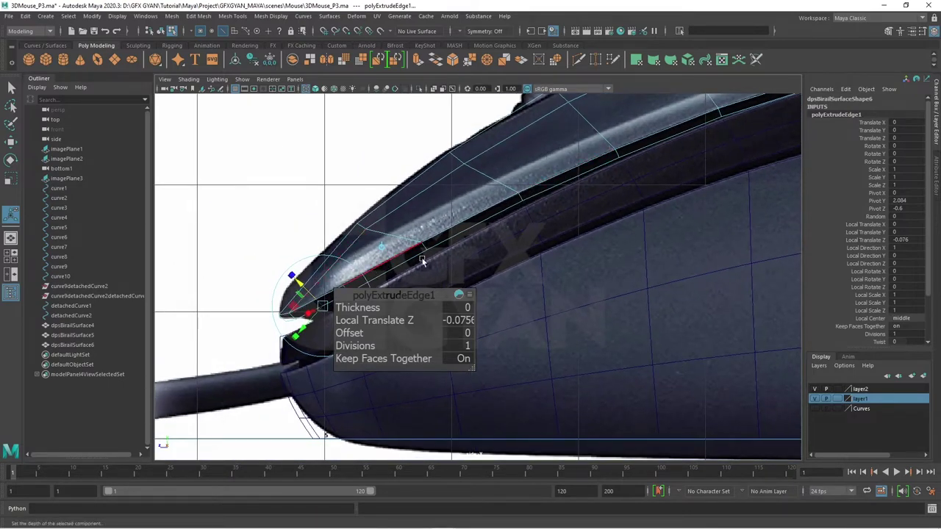
pyautogui.press('space')
pyautogui.press('space')
# Return to object mode, enable smooth mesh preview with 3, and orbit to inspect.
pyautogui.moveTo(591, 246); pyautogui.dragTo(563, 243)
pyautogui.moveTo(563, 243); pyautogui.dragTo(548, 233)
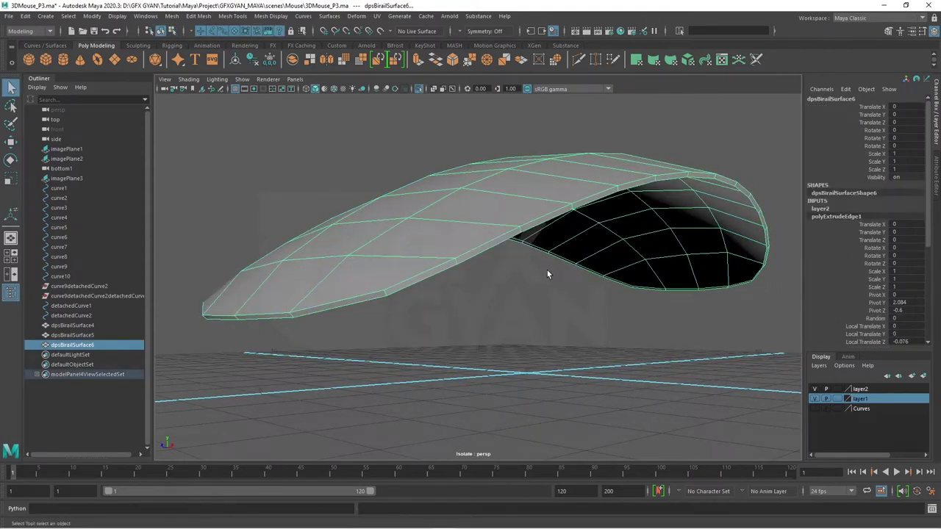
pyautogui.press('3')
pyautogui.click(497, 300)
pyautogui.moveTo(510, 302); pyautogui.dragTo(538, 339)
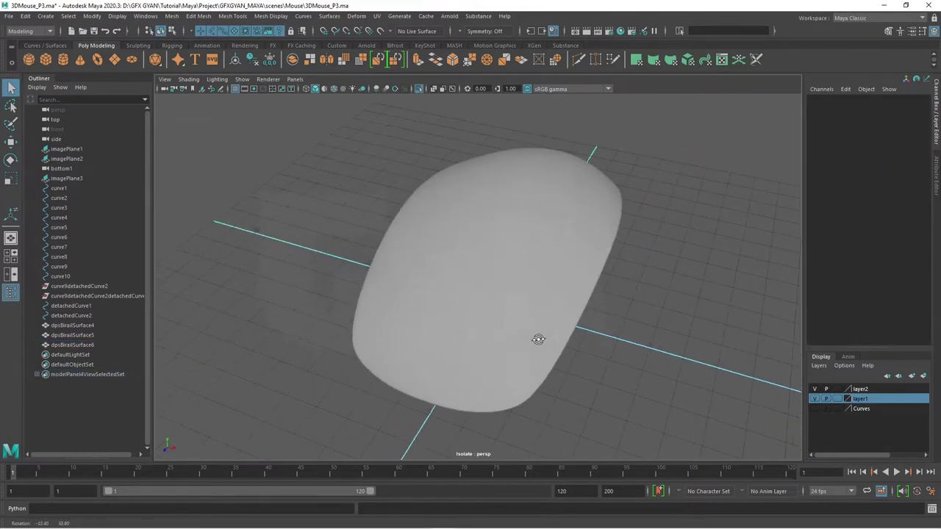
pyautogui.moveTo(518, 373); pyautogui.dragTo(366, 370)
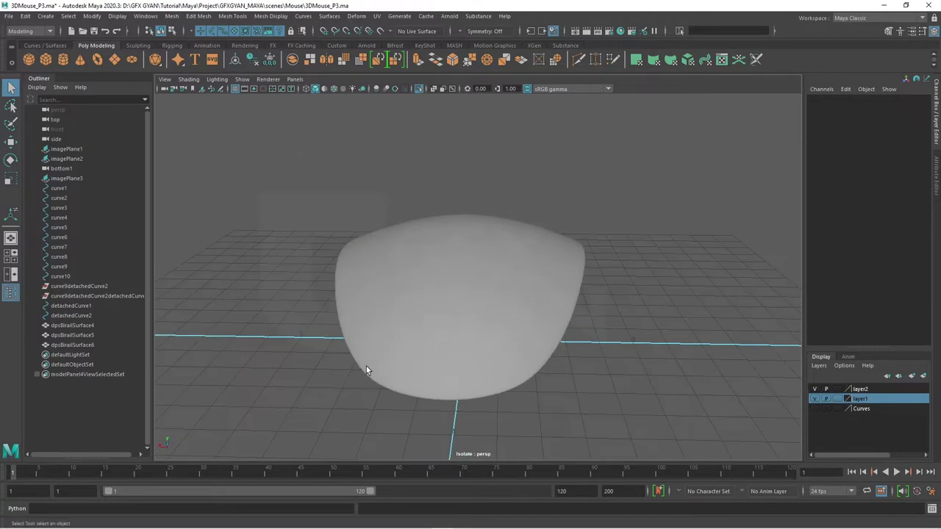
# Select the shell, activate the Move Tool and go to the side reference view.
pyautogui.click(528, 356)
pyautogui.moveTo(579, 351); pyautogui.dragTo(606, 357)
pyautogui.scroll(3)
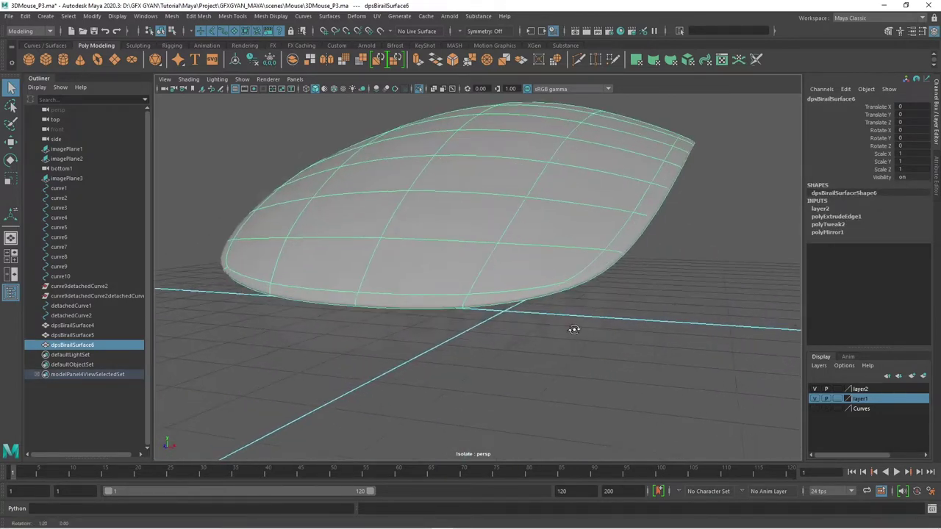
pyautogui.press('w')
pyautogui.scroll(3)
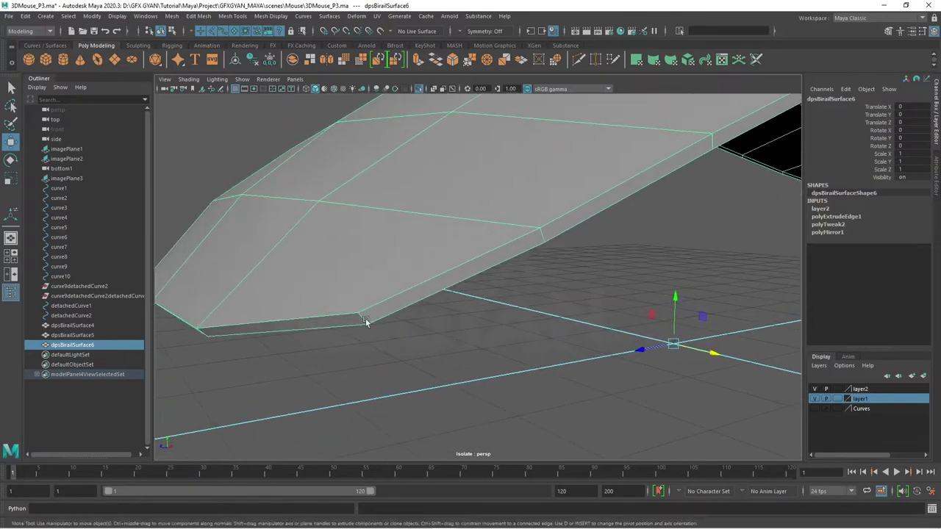
pyautogui.press('space')
pyautogui.moveTo(651, 383); pyautogui.dragTo(531, 350)
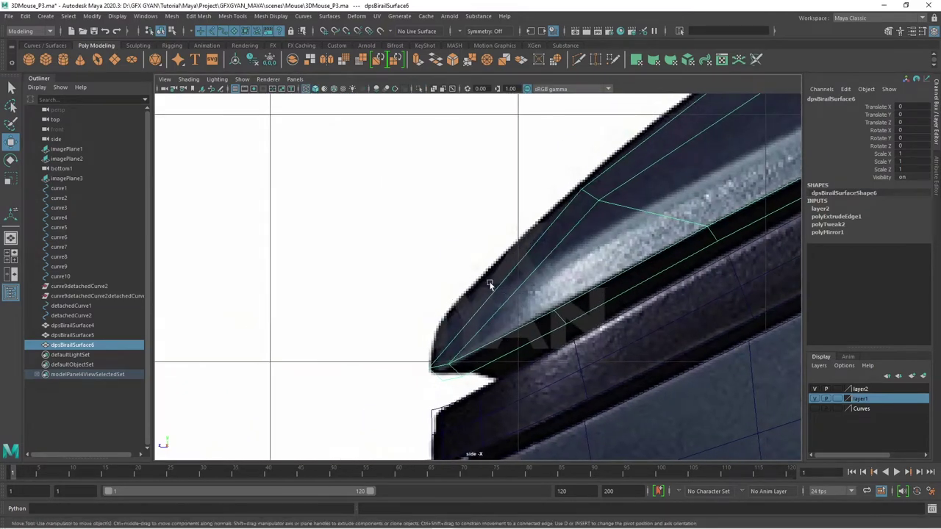
pyautogui.moveTo(564, 320); pyautogui.dragTo(566, 311)
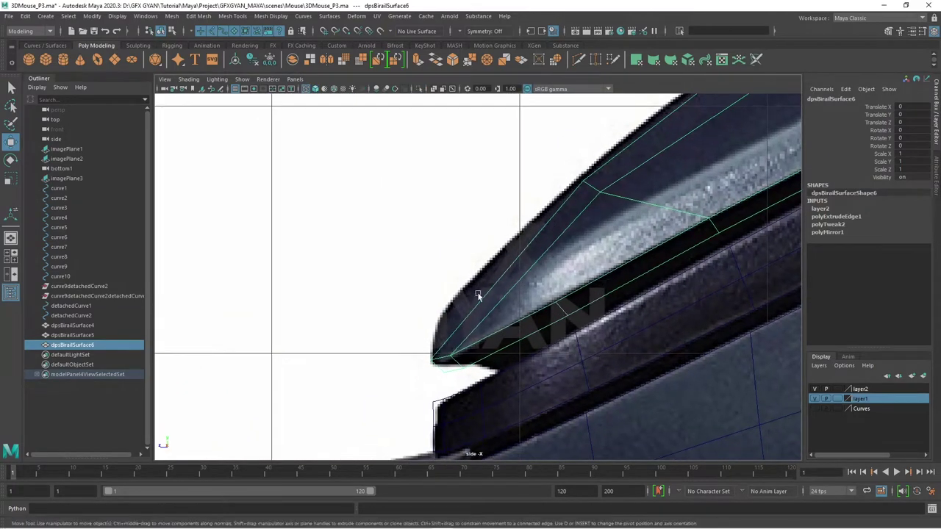
# In vertex mode, raise the front tip vertex and undo a stray rim vertex move.
pyautogui.moveTo(465, 249); pyautogui.dragTo(428, 245)
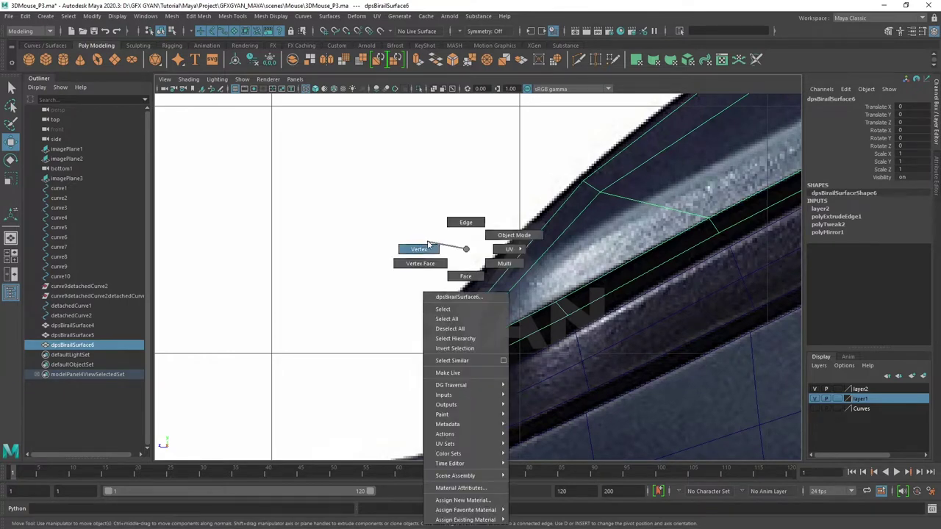
pyautogui.click(446, 361)
pyautogui.moveTo(445, 360); pyautogui.dragTo(453, 307)
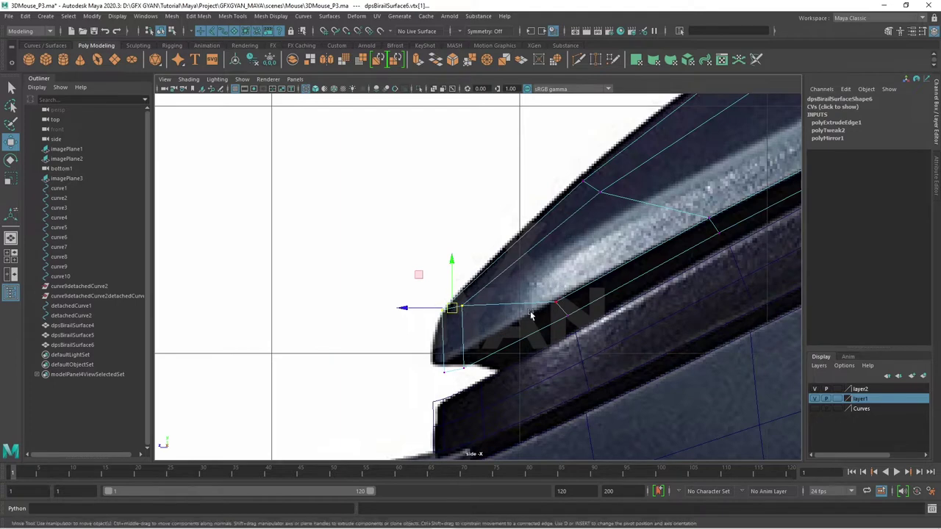
pyautogui.press('space')
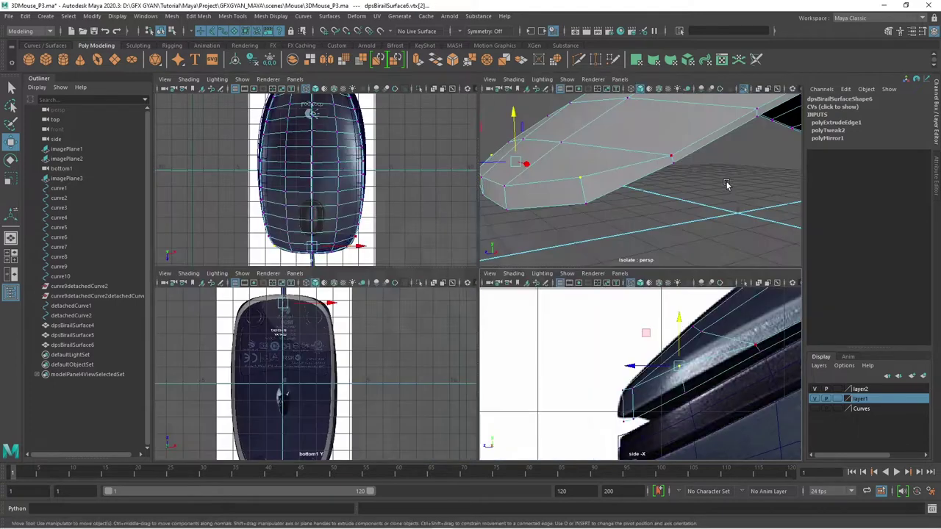
pyautogui.press('space')
pyautogui.moveTo(641, 258); pyautogui.dragTo(612, 190)
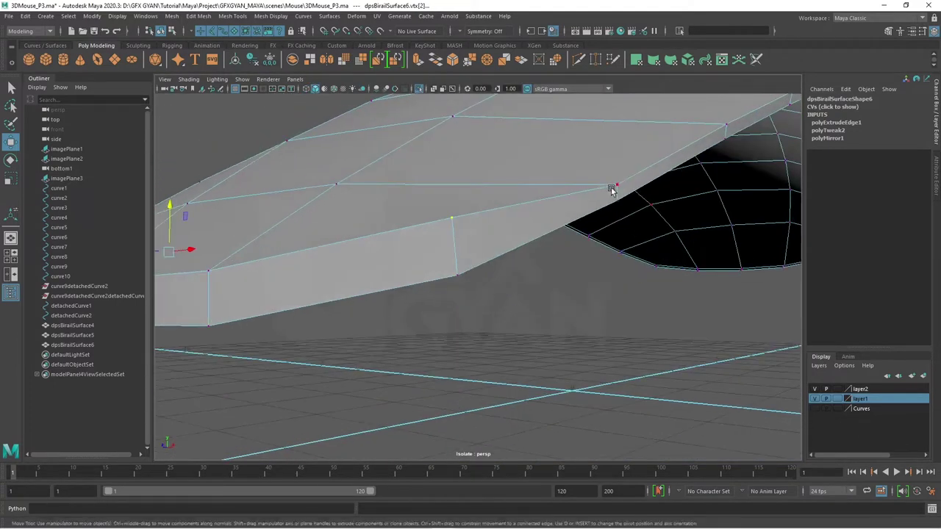
pyautogui.click(613, 190)
pyautogui.press('space')
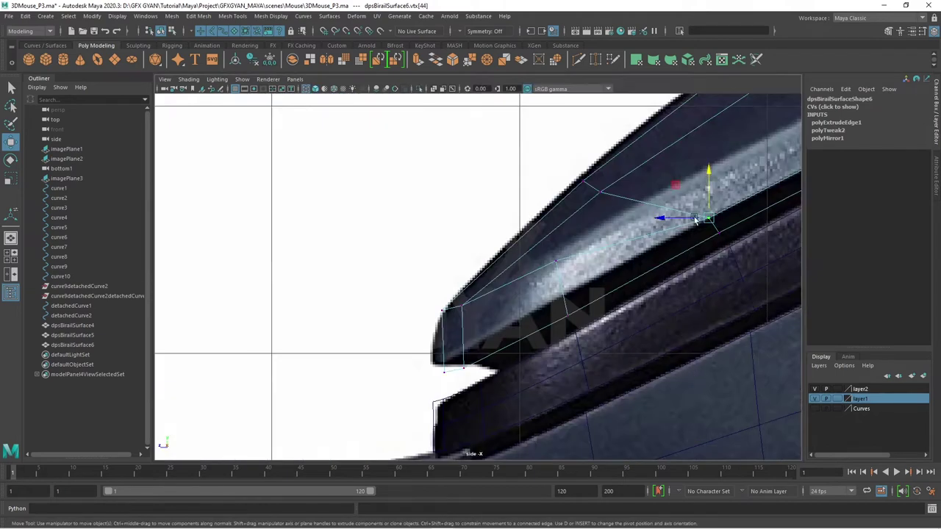
pyautogui.moveTo(709, 173); pyautogui.dragTo(710, 139)
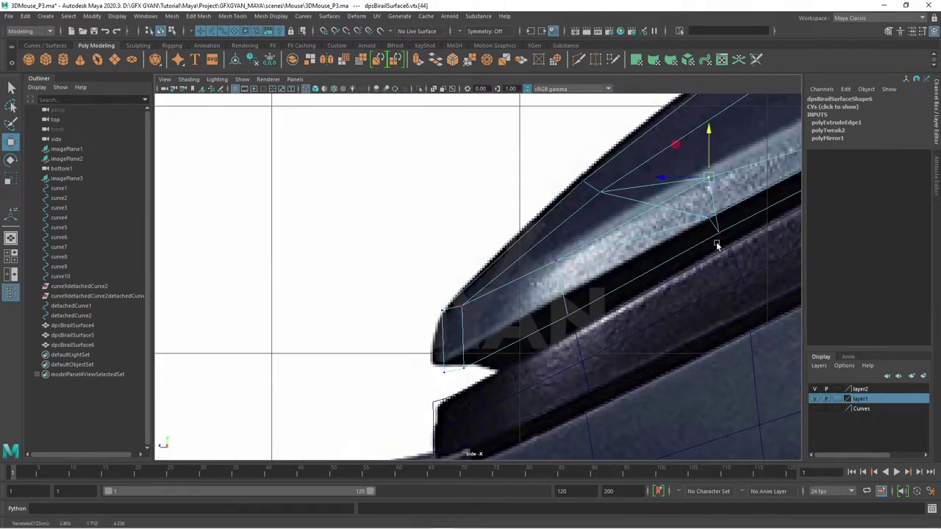
pyautogui.moveTo(728, 224); pyautogui.dragTo(508, 333)
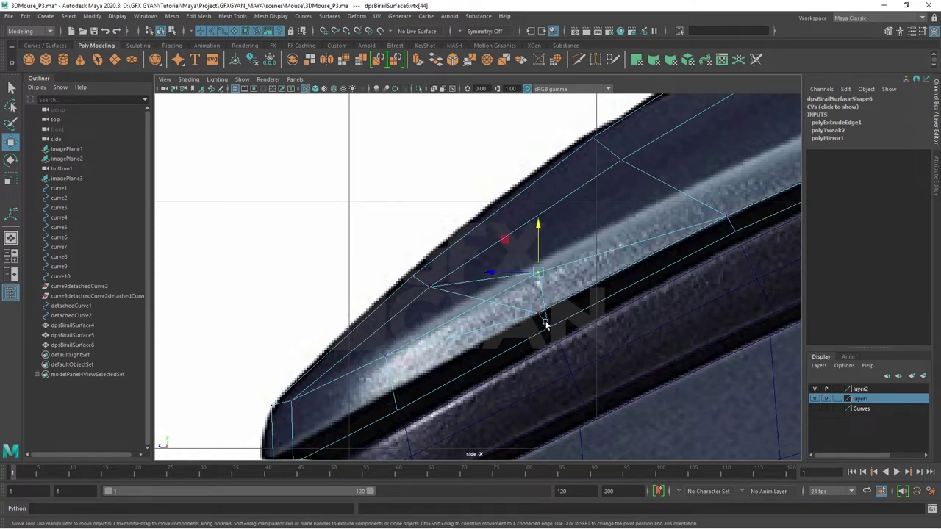
pyautogui.hotkey('ctrl', 'z')
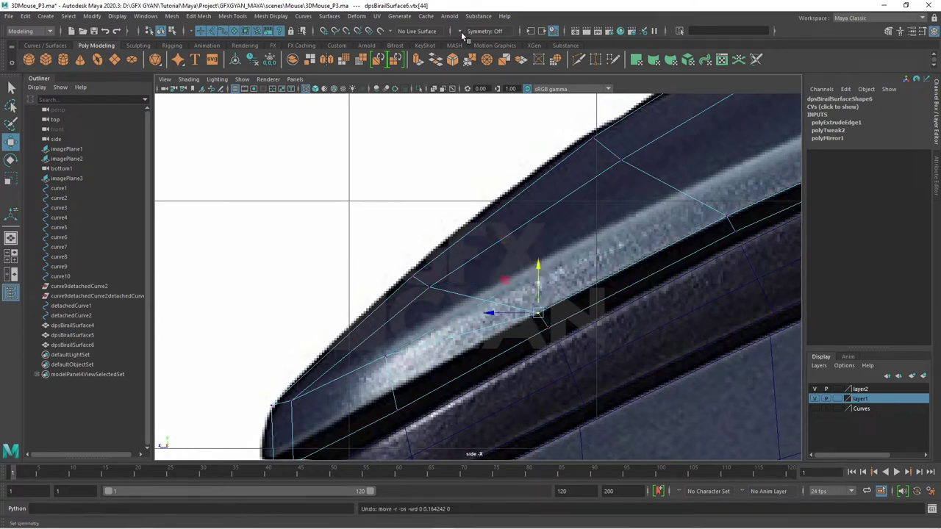
# Turn on Object X symmetry and raise a rim vertex to the reference outline.
pyautogui.click(462, 35)
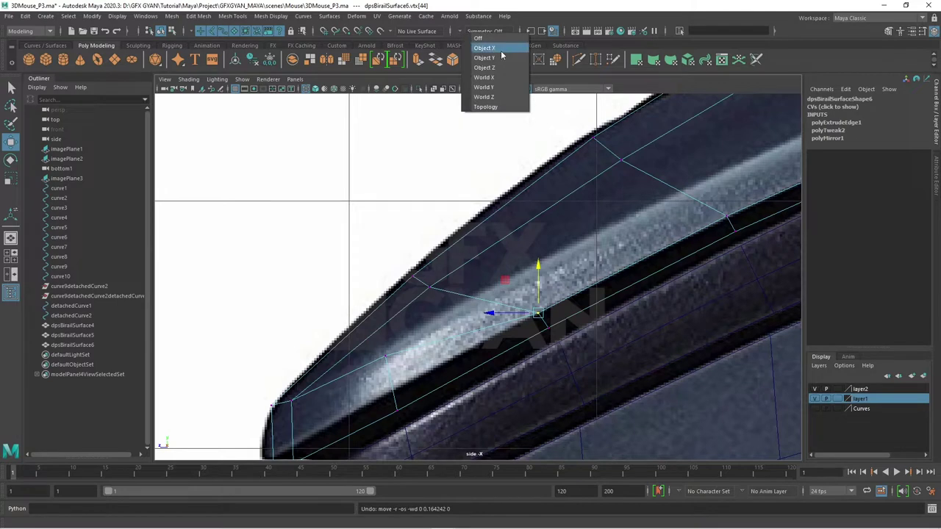
pyautogui.click(501, 49)
pyautogui.moveTo(541, 259); pyautogui.dragTo(538, 217)
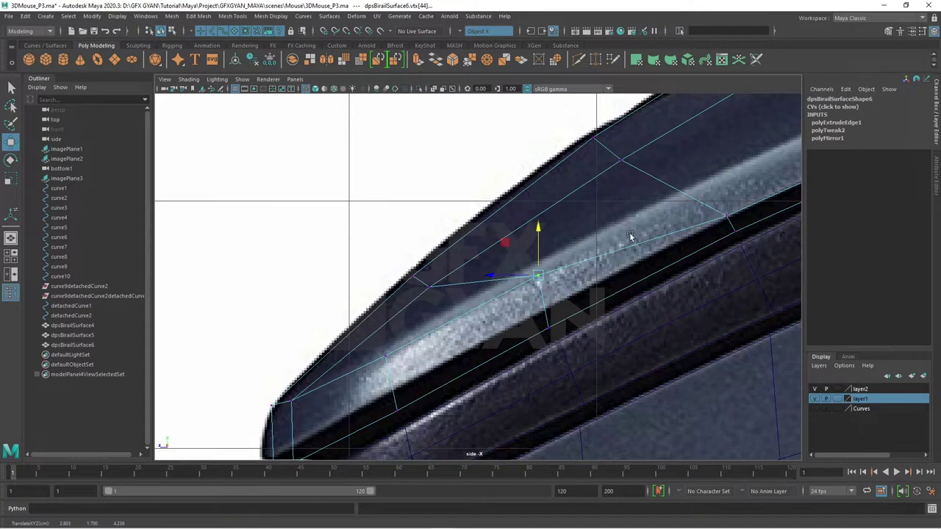
pyautogui.press('space')
pyautogui.press('space')
pyautogui.moveTo(675, 195); pyautogui.dragTo(609, 228)
pyautogui.press('space')
pyautogui.press('space')
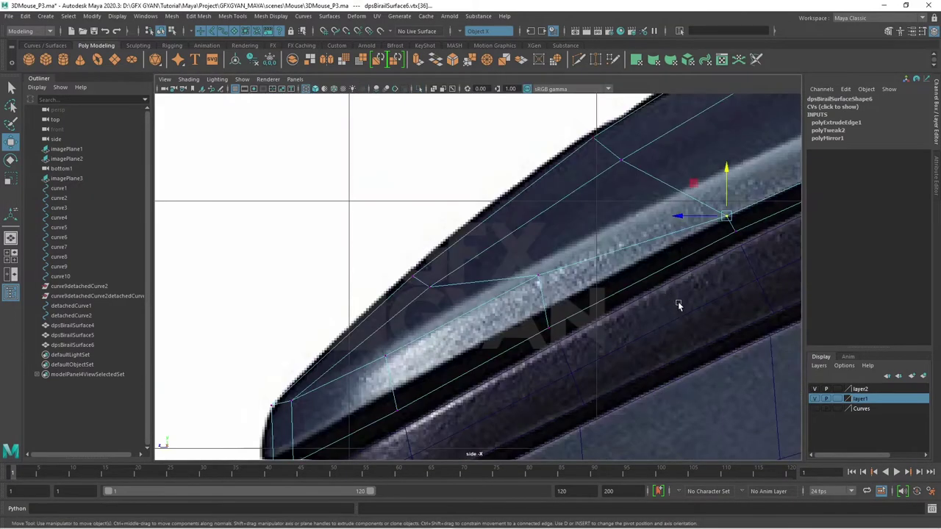
# Raise the vertex onto the outline, select its neighbour and check the reshaped rim.
pyautogui.moveTo(491, 310); pyautogui.dragTo(419, 283)
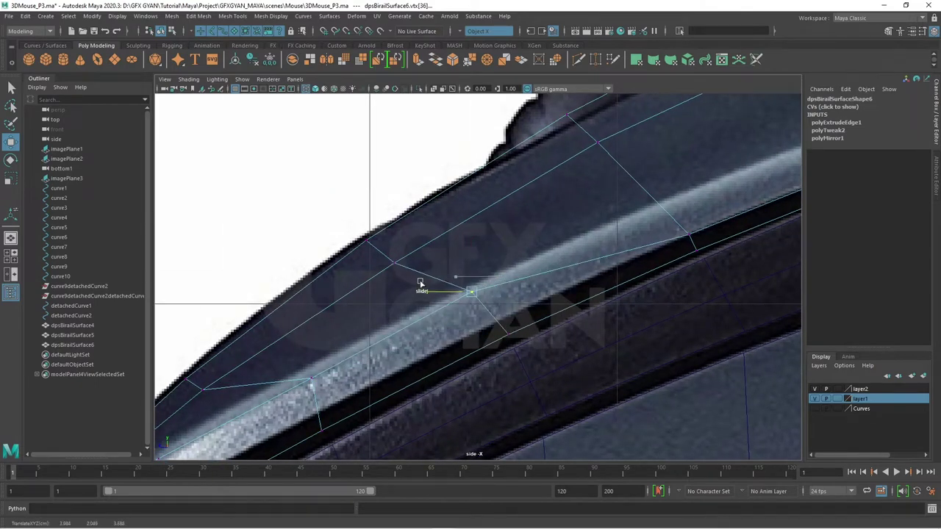
pyautogui.moveTo(355, 406); pyautogui.dragTo(568, 296)
pyautogui.click(479, 269)
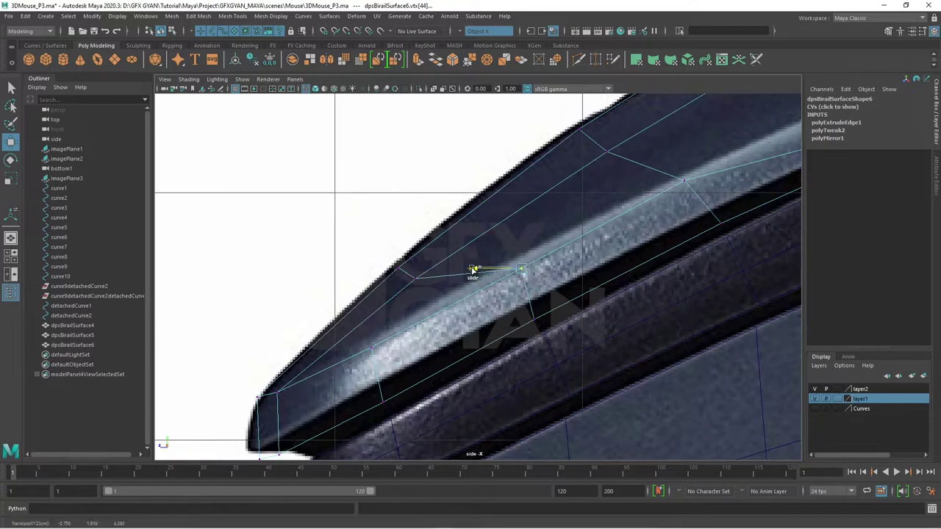
pyautogui.press('space')
pyautogui.press('space')
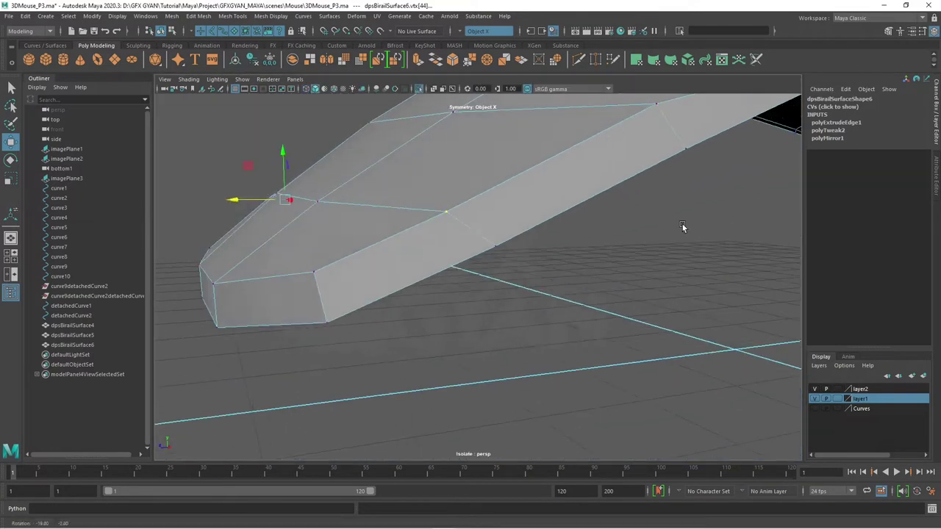
pyautogui.moveTo(682, 223); pyautogui.dragTo(547, 229)
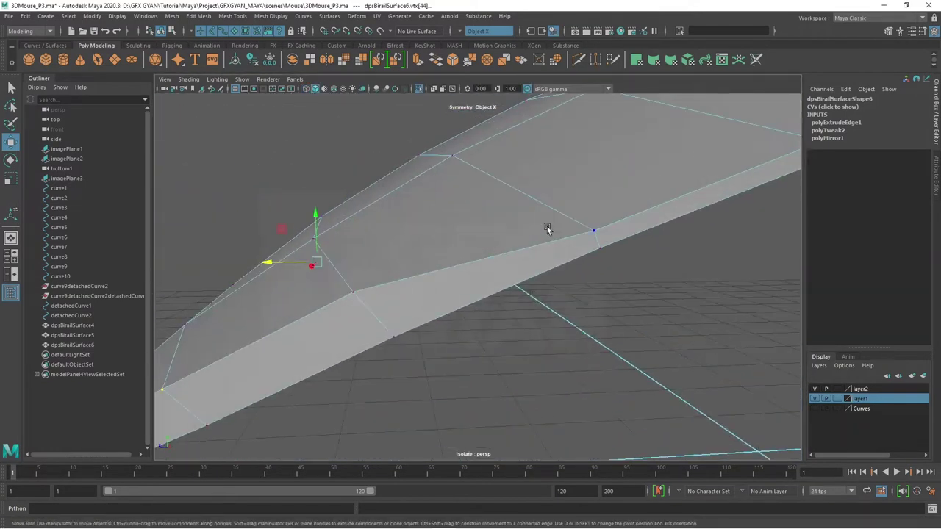
pyautogui.press('space')
pyautogui.moveTo(680, 320); pyautogui.dragTo(650, 325)
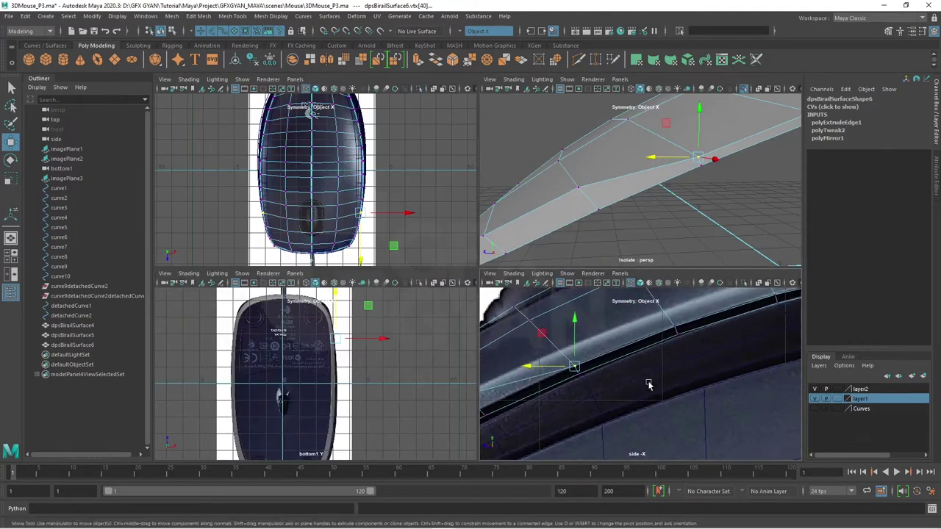
pyautogui.press('space')
pyautogui.moveTo(608, 369); pyautogui.dragTo(654, 294)
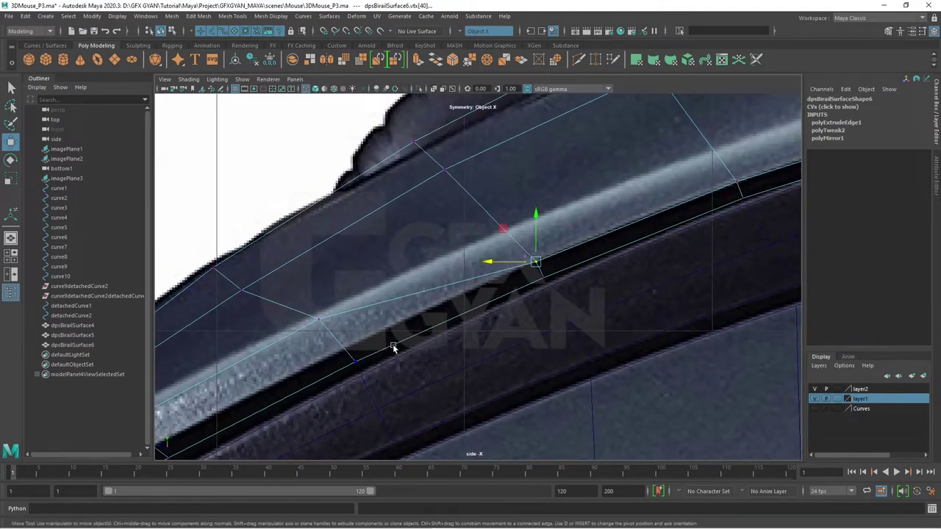
# Raise and slide the next rim vertices along their edges to follow the reference outline.
pyautogui.moveTo(536, 221); pyautogui.dragTo(530, 184)
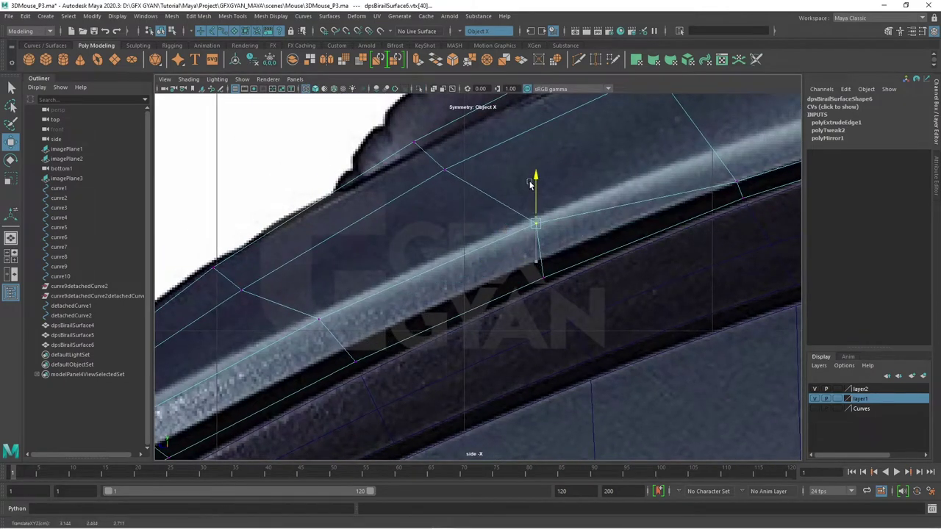
pyautogui.moveTo(491, 222); pyautogui.dragTo(477, 228)
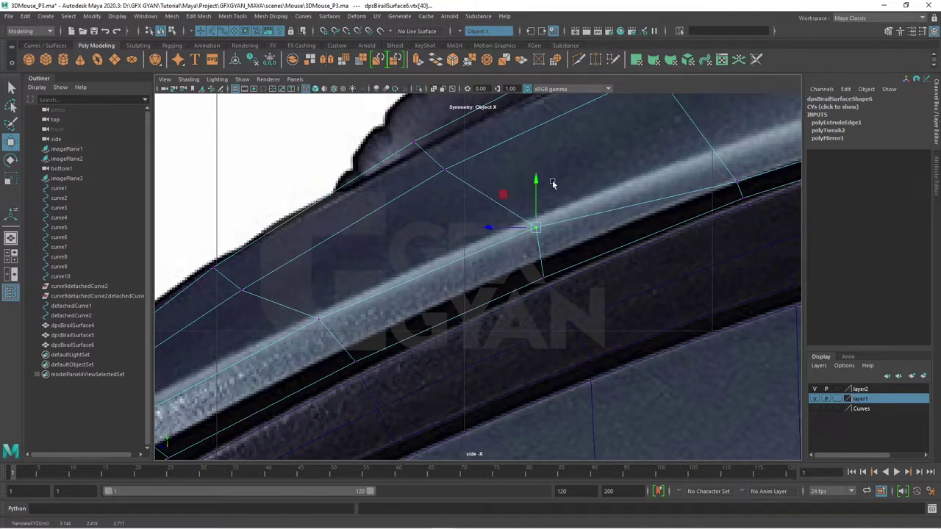
pyautogui.moveTo(537, 184); pyautogui.dragTo(539, 179)
pyautogui.moveTo(502, 223); pyautogui.dragTo(436, 256)
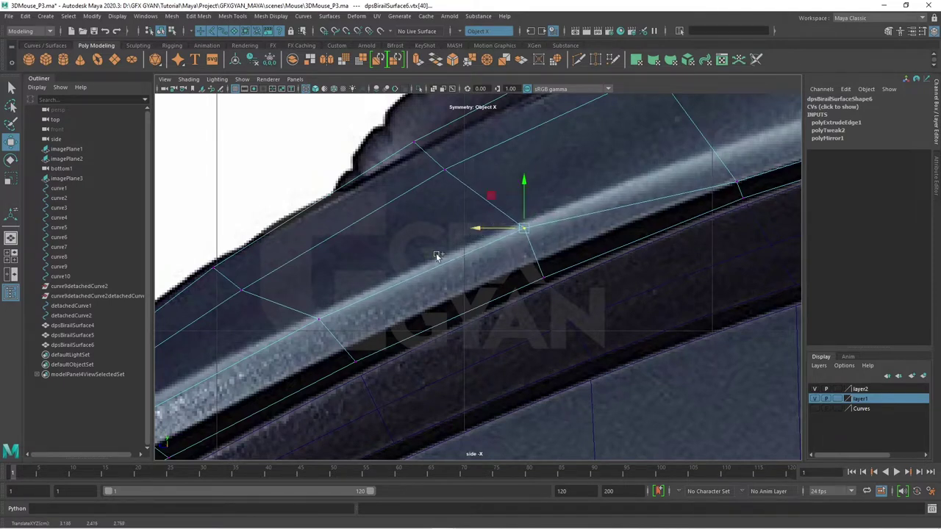
pyautogui.click(328, 325)
pyautogui.moveTo(272, 317); pyautogui.dragTo(263, 326)
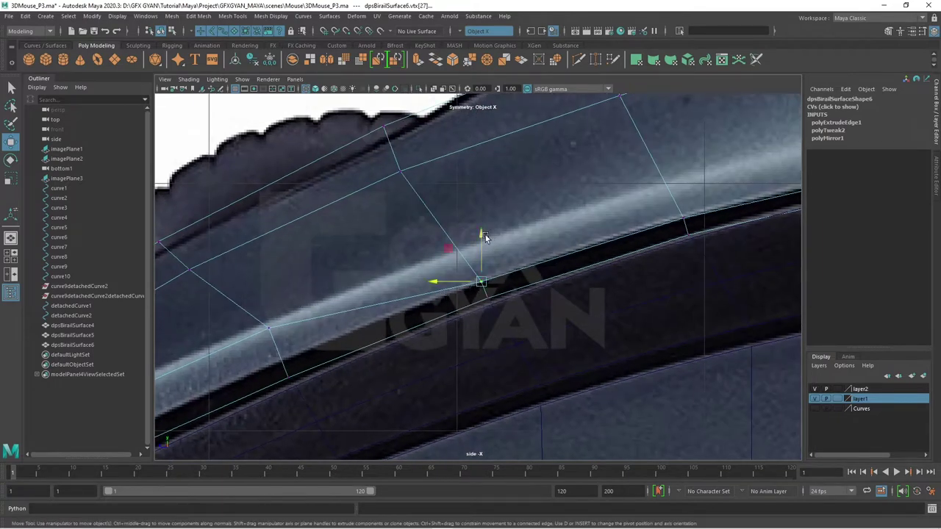
pyautogui.moveTo(485, 237); pyautogui.dragTo(482, 204)
pyautogui.moveTo(432, 247); pyautogui.dragTo(420, 251)
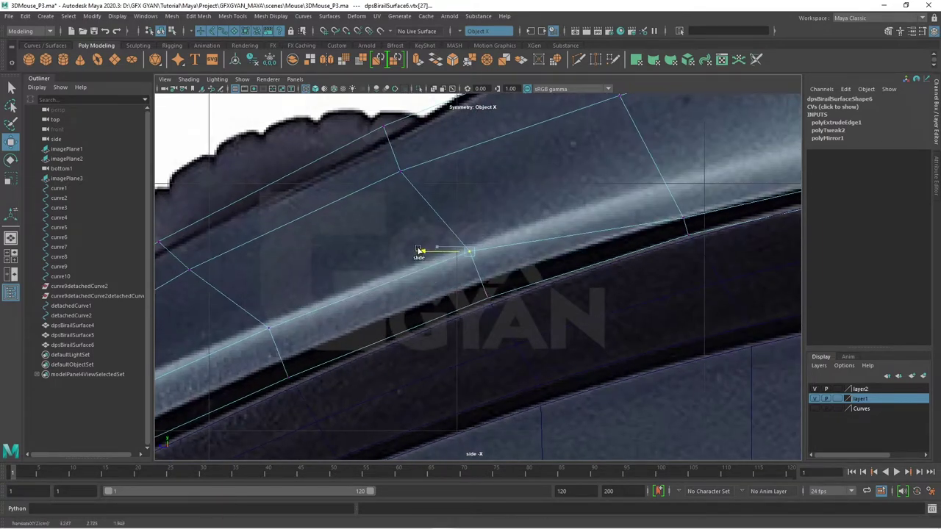
# Slide vertices on the lower rim loop up and sideways toward the outline.
pyautogui.click(403, 171)
pyautogui.moveTo(353, 169); pyautogui.dragTo(363, 169)
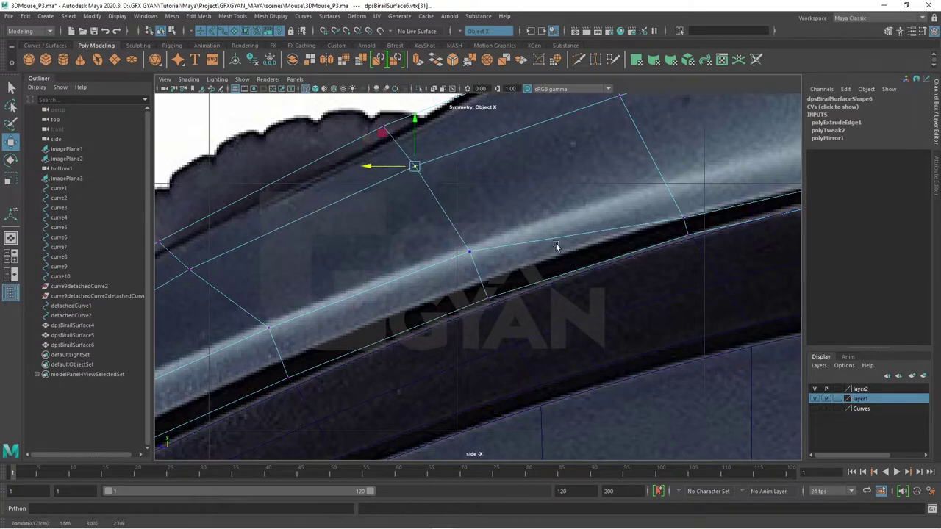
pyautogui.moveTo(556, 247); pyautogui.dragTo(344, 343)
pyautogui.moveTo(360, 193); pyautogui.dragTo(372, 192)
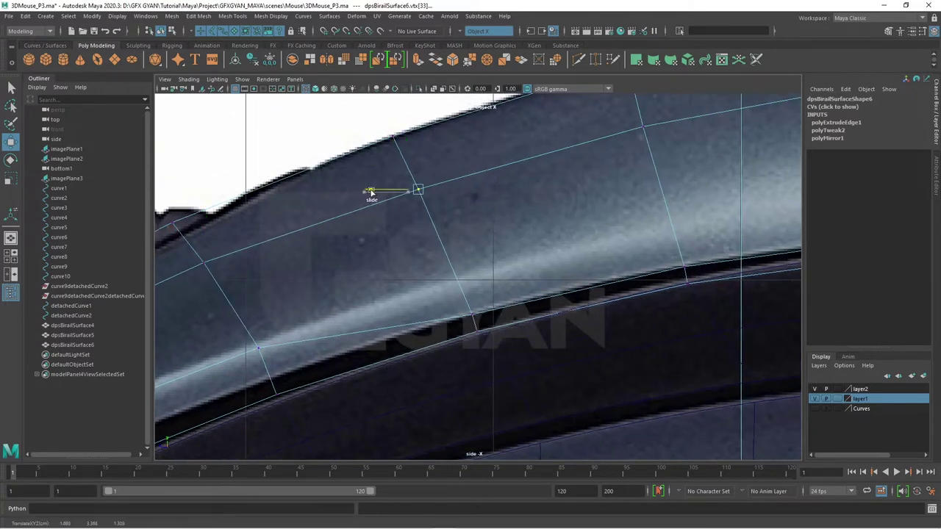
pyautogui.click(485, 315)
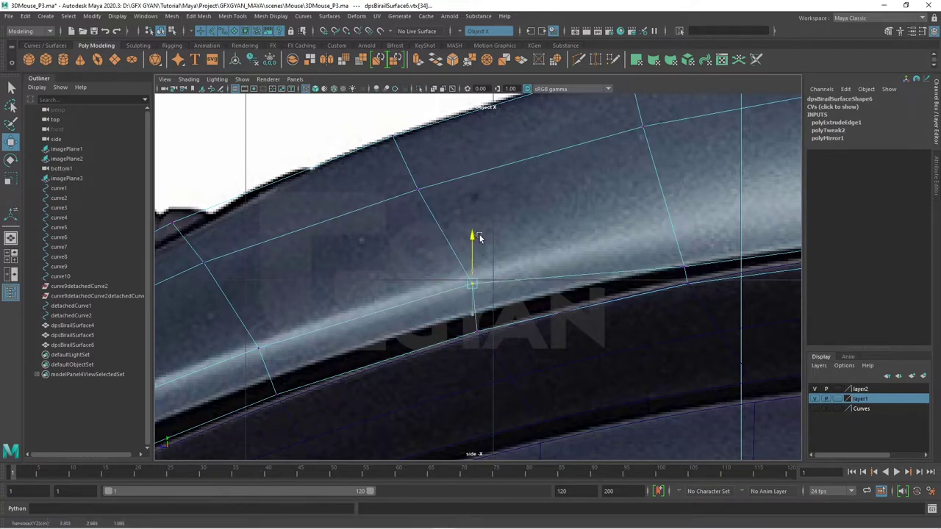
pyautogui.moveTo(473, 266); pyautogui.dragTo(473, 234)
pyautogui.moveTo(425, 285); pyautogui.dragTo(415, 282)
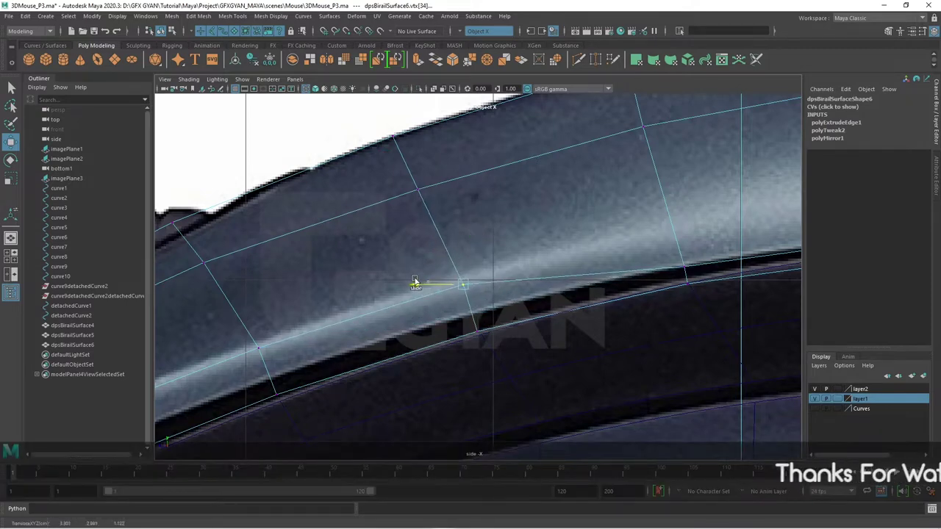
pyautogui.scroll(-3)
pyautogui.scroll(3)
# Raise another rim vertex to the reference contour, fine-tune horizontally, and return to perspective.
pyautogui.click(487, 335)
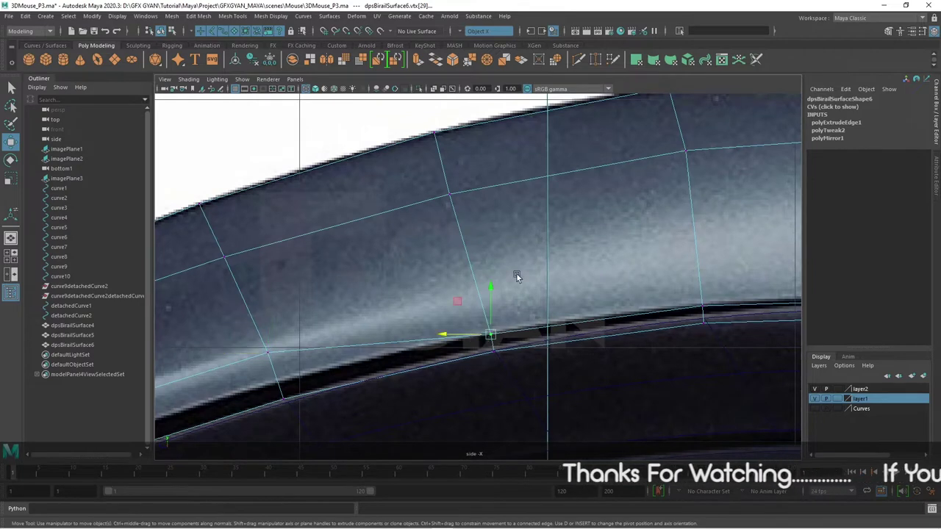
pyautogui.moveTo(491, 289); pyautogui.dragTo(493, 250)
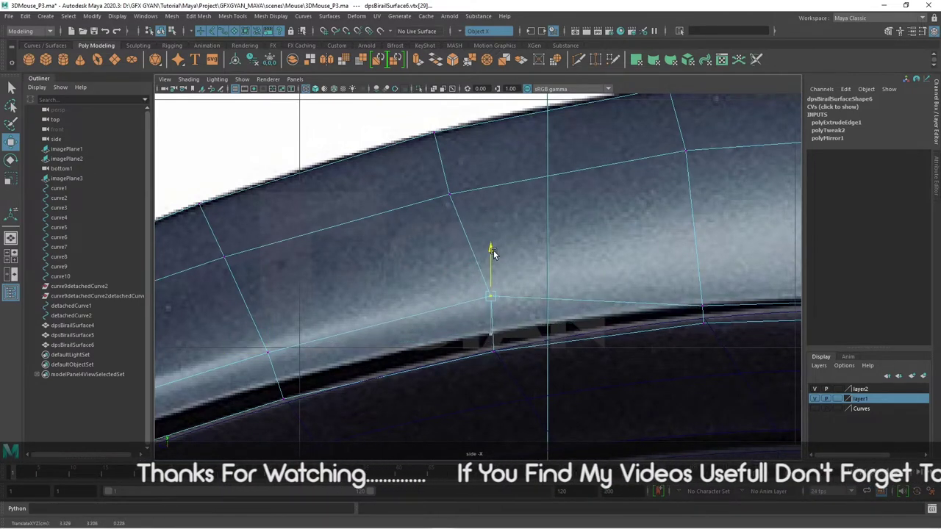
pyautogui.moveTo(446, 296); pyautogui.dragTo(434, 301)
pyautogui.hotkey('ctrl', 'z')
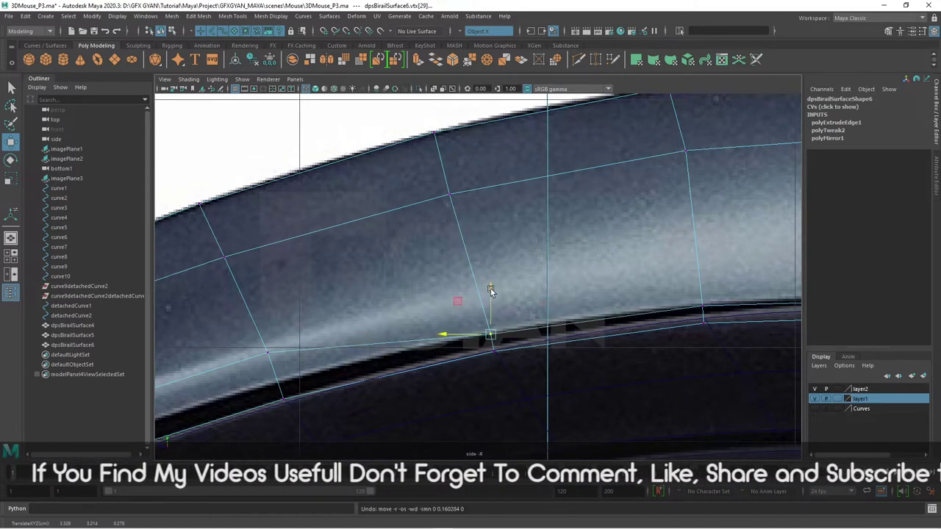
pyautogui.moveTo(491, 292); pyautogui.dragTo(494, 252)
pyautogui.moveTo(458, 297); pyautogui.dragTo(447, 298)
pyautogui.moveTo(630, 346); pyautogui.dragTo(544, 388)
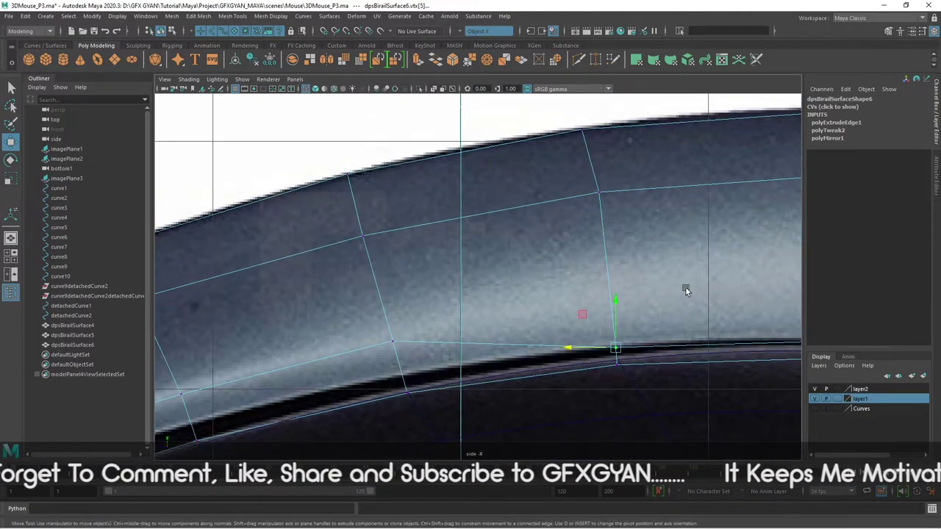
pyautogui.press('space')
pyautogui.press('space')
pyautogui.moveTo(686, 309); pyautogui.dragTo(684, 301)
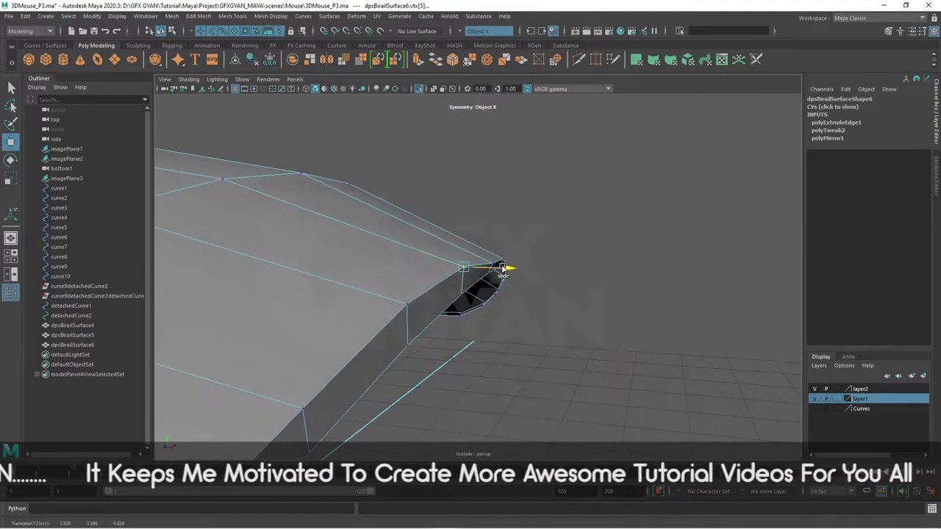
# Slide rim vertices near the opening slightly left along their edges.
pyautogui.moveTo(503, 266); pyautogui.dragTo(489, 265)
pyautogui.click(454, 263)
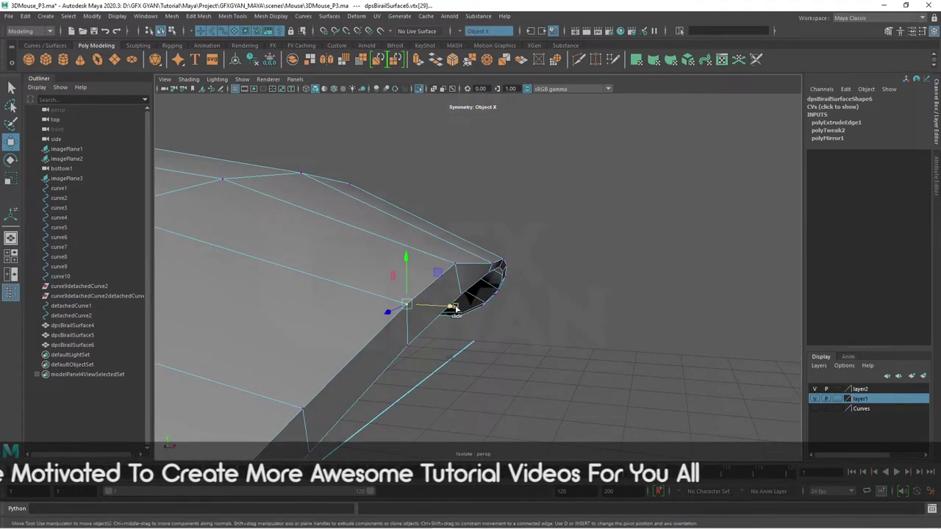
pyautogui.moveTo(450, 309); pyautogui.dragTo(441, 305)
pyautogui.moveTo(499, 269); pyautogui.dragTo(507, 263)
pyautogui.click(509, 271)
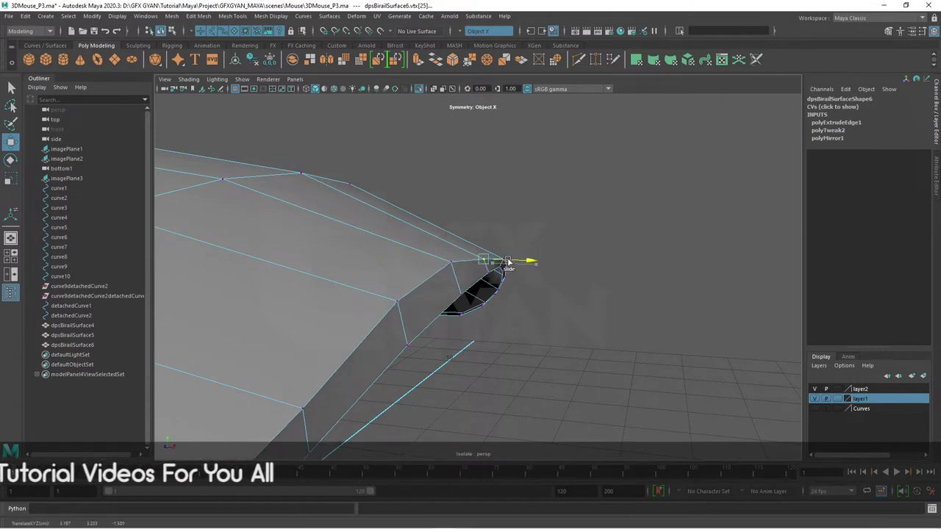
pyautogui.moveTo(618, 339); pyautogui.dragTo(469, 297)
pyautogui.click(431, 298)
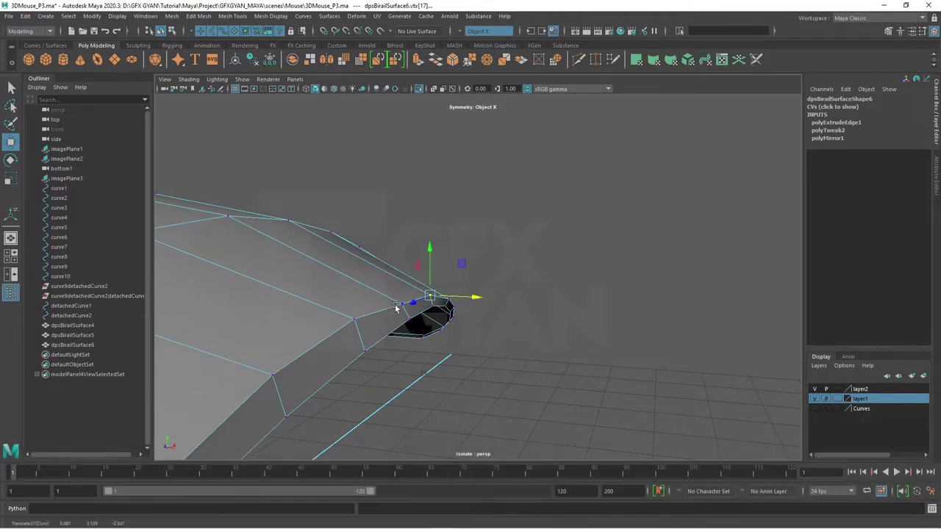
# Undo the last change, check the top edge in side view, then select another lower-edge vertex.
pyautogui.hotkey('ctrl', 'z')
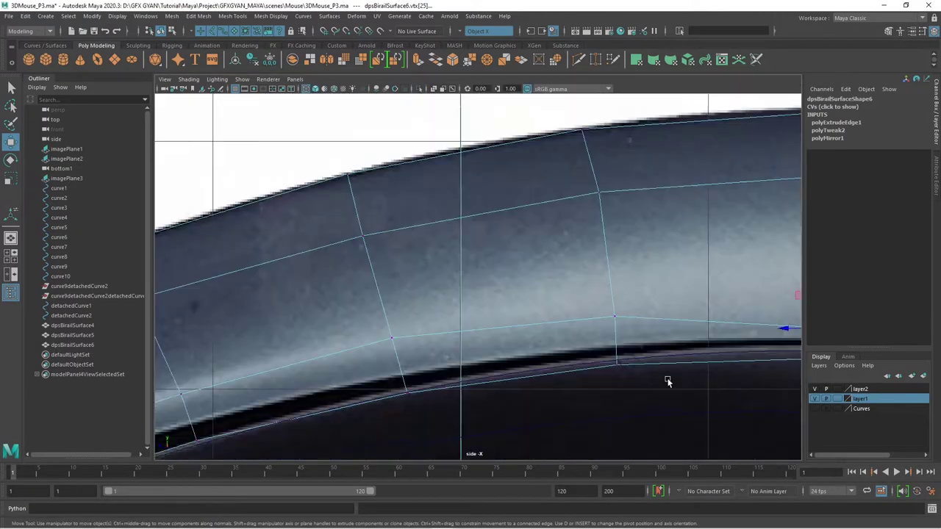
pyautogui.scroll(-3)
pyautogui.scroll(-3)
pyautogui.scroll(3)
pyautogui.scroll(3)
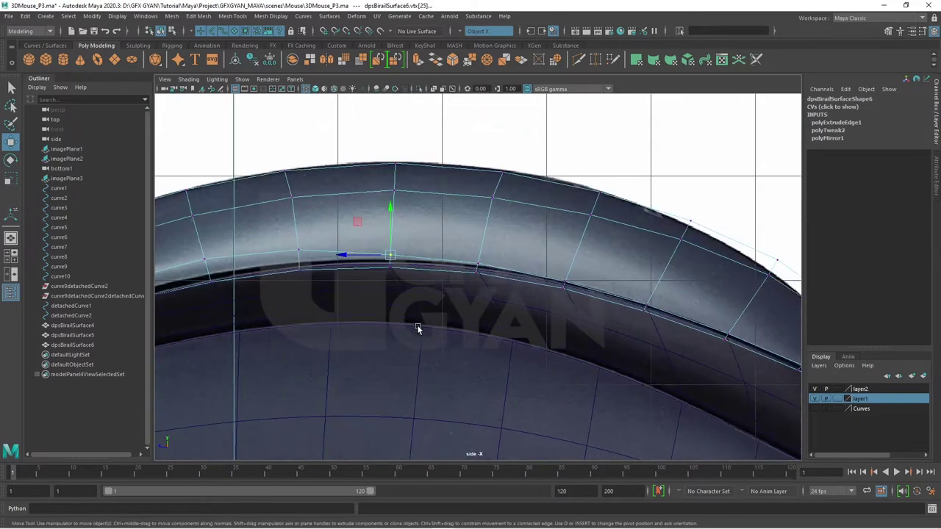
pyautogui.moveTo(417, 329); pyautogui.dragTo(525, 342)
pyautogui.press('space')
pyautogui.press('space')
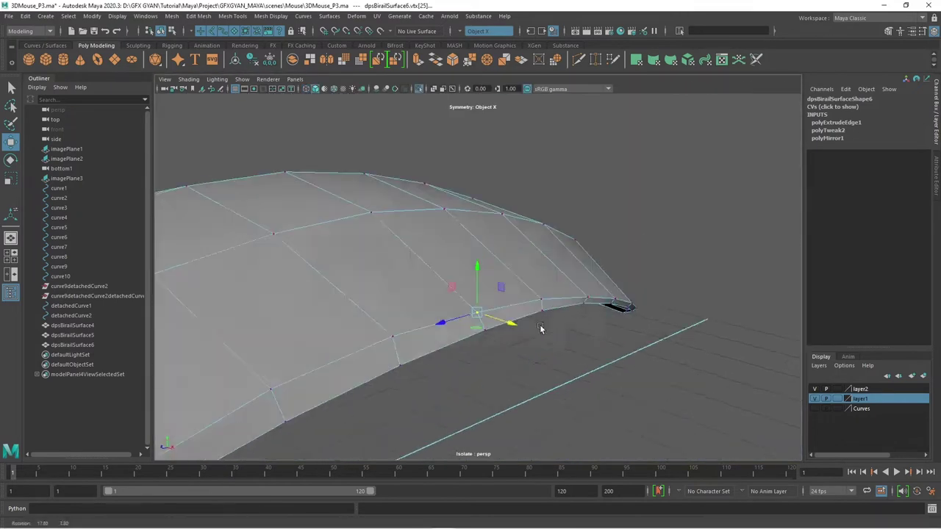
pyautogui.moveTo(541, 328); pyautogui.dragTo(426, 353)
pyautogui.click(637, 299)
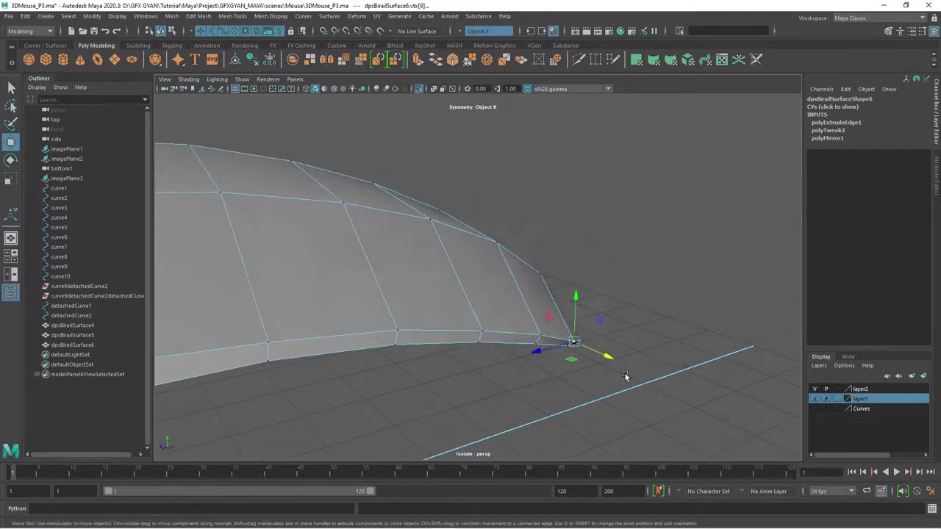
# Slide a side-edge vertex slightly right along the edge, then undo the next vertex move.
pyautogui.scroll(3)
pyautogui.scroll(-3)
pyautogui.moveTo(588, 372); pyautogui.dragTo(470, 286)
pyautogui.moveTo(414, 296); pyautogui.dragTo(504, 332)
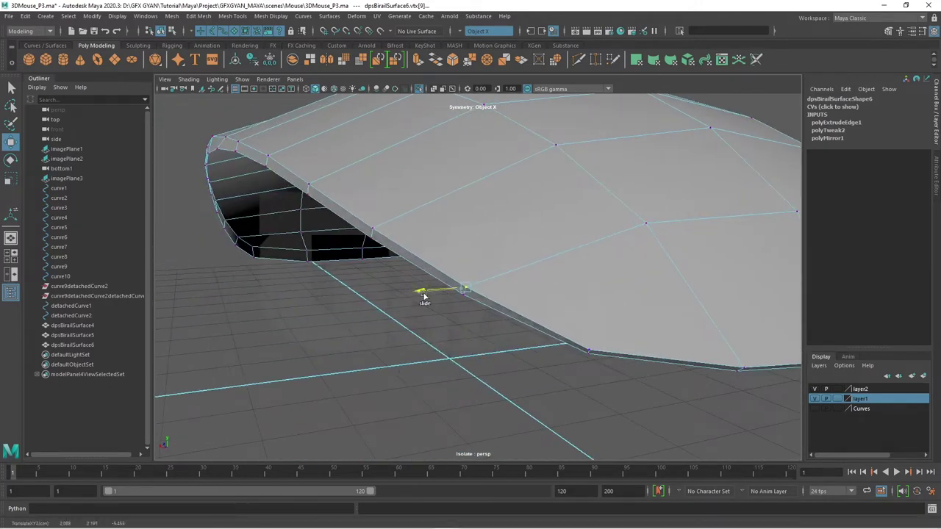
pyautogui.click(592, 350)
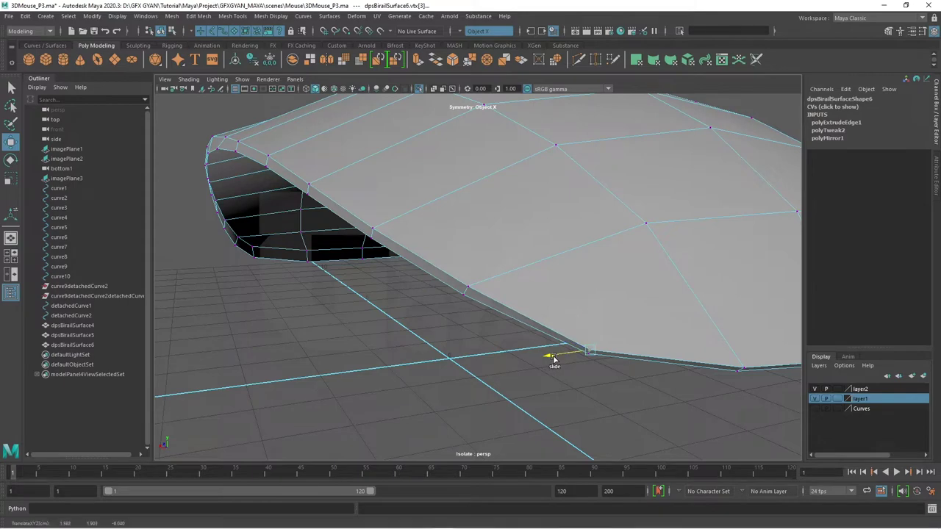
pyautogui.hotkey('ctrl', 'z')
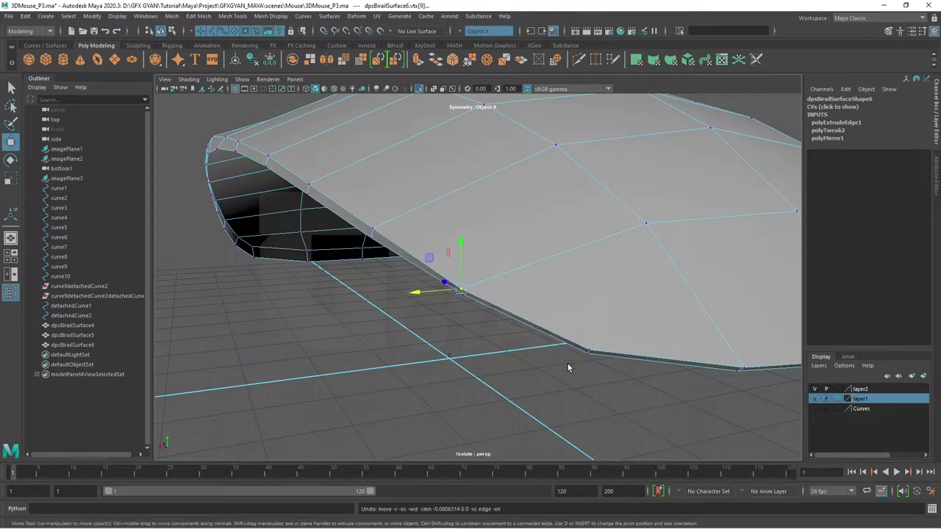
# Raise the shell's front-centre vertex along Y to smooth the top profile.
pyautogui.moveTo(439, 296); pyautogui.dragTo(651, 248)
pyautogui.scroll(3)
pyautogui.click(666, 248)
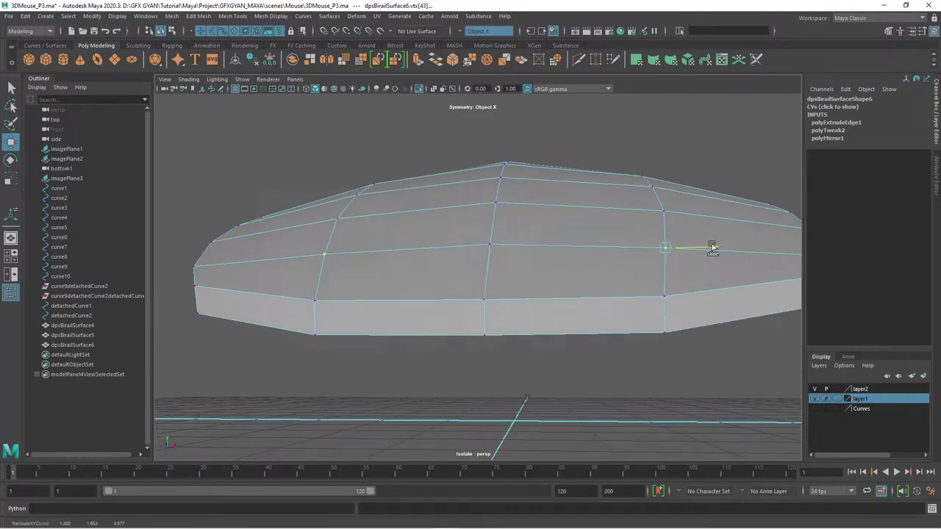
pyautogui.scroll(-3)
pyautogui.moveTo(602, 320); pyautogui.dragTo(606, 313)
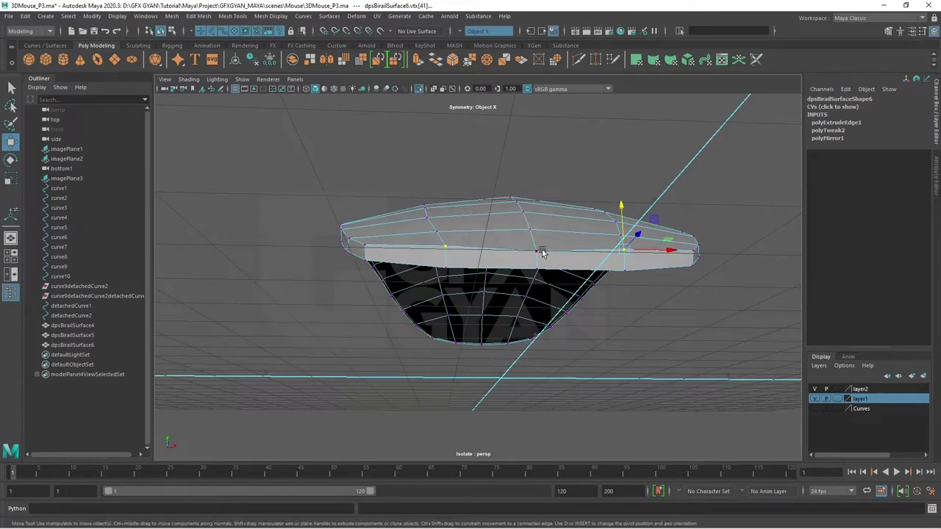
pyautogui.click(539, 250)
pyautogui.moveTo(537, 217); pyautogui.dragTo(535, 208)
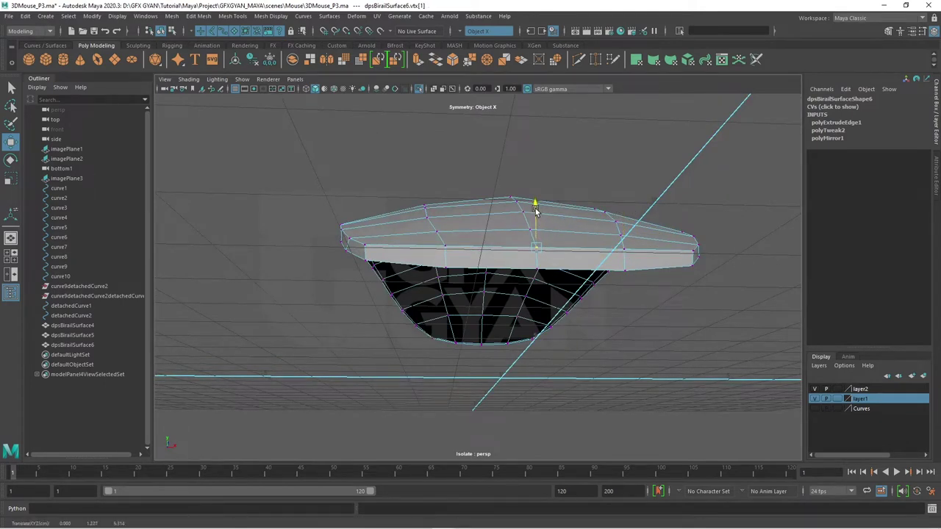
pyautogui.moveTo(660, 304); pyautogui.dragTo(622, 290)
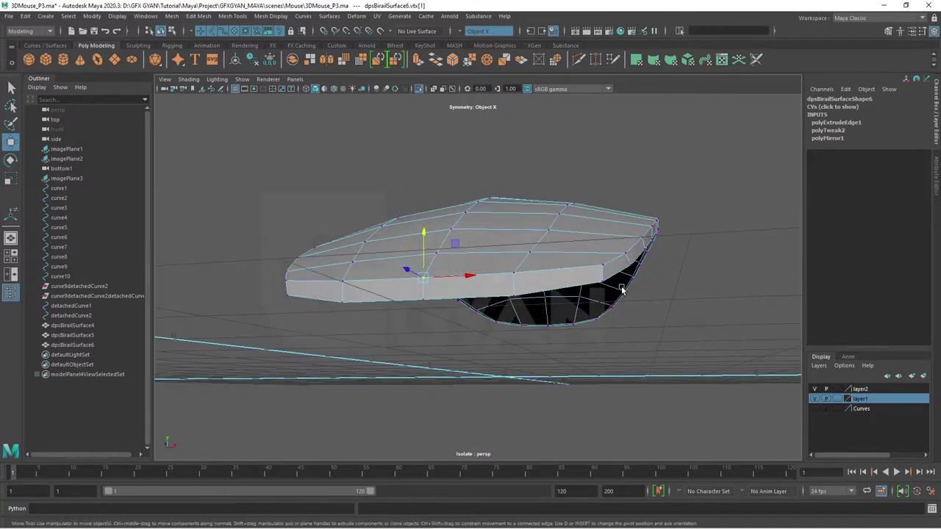
pyautogui.click(604, 287)
# In the side view, lower a lip vertex to match the reference curve.
pyautogui.press('space')
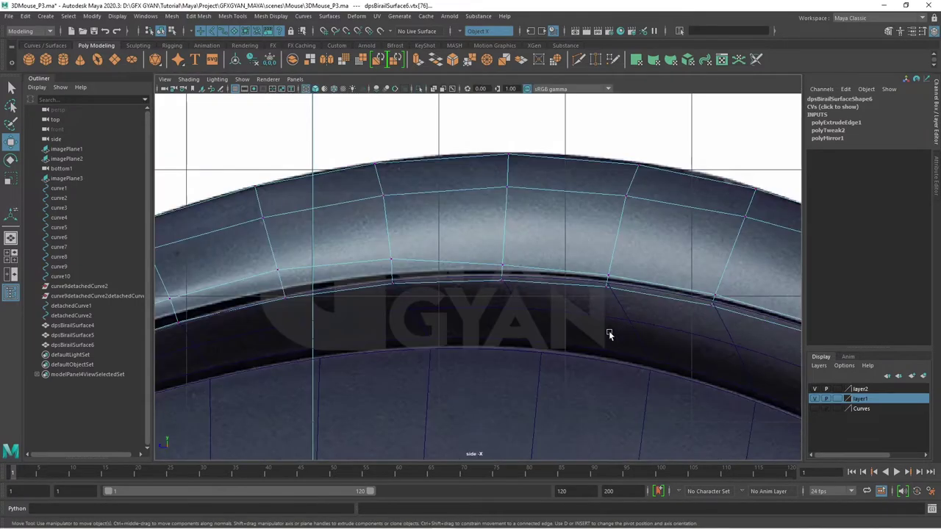
pyautogui.scroll(3)
pyautogui.scroll(3)
pyautogui.scroll(-3)
pyautogui.scroll(3)
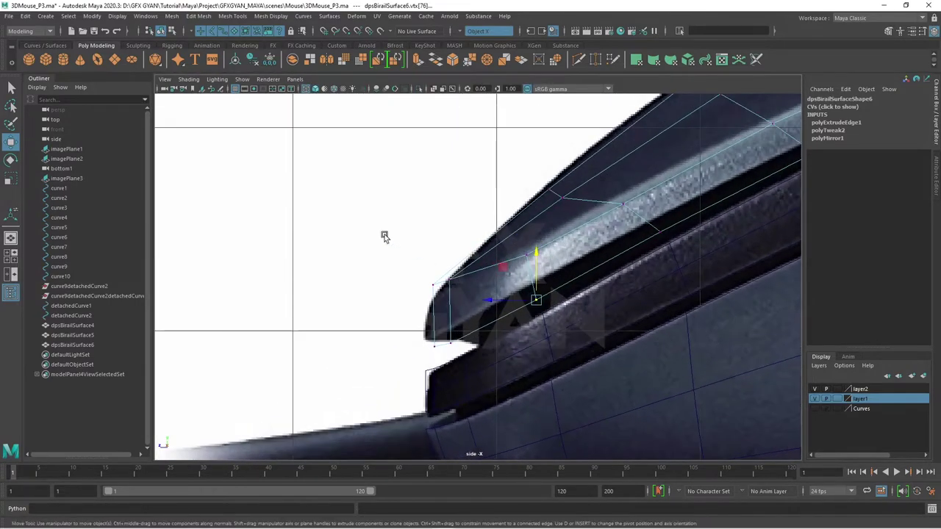
pyautogui.moveTo(440, 288); pyautogui.dragTo(437, 305)
# Move the vertex above the lip corner vertically to fit the reference outline.
pyautogui.click(433, 342)
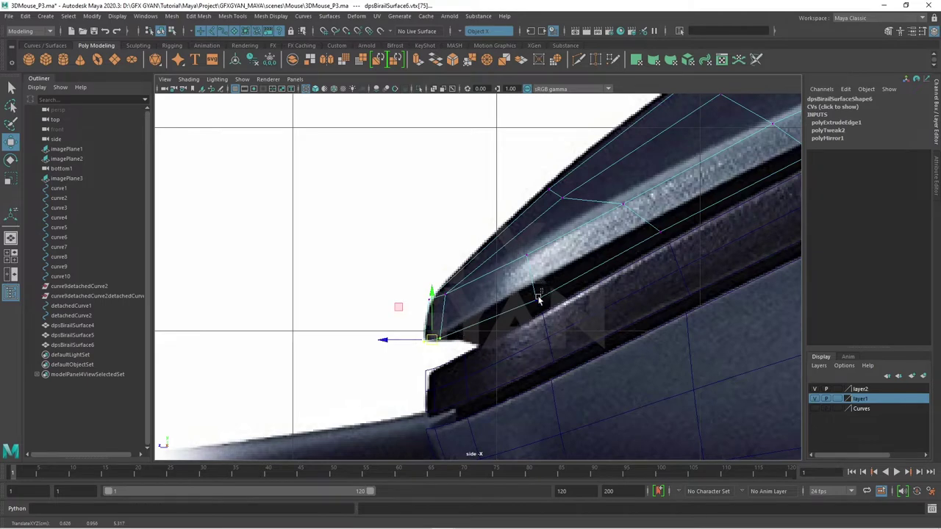
pyautogui.click(537, 296)
pyautogui.moveTo(531, 266); pyautogui.dragTo(536, 265)
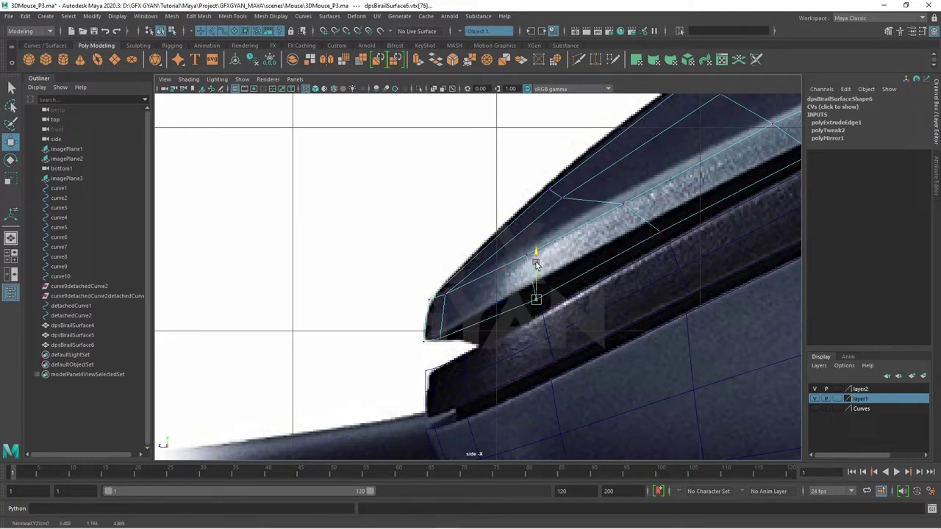
pyautogui.click(651, 236)
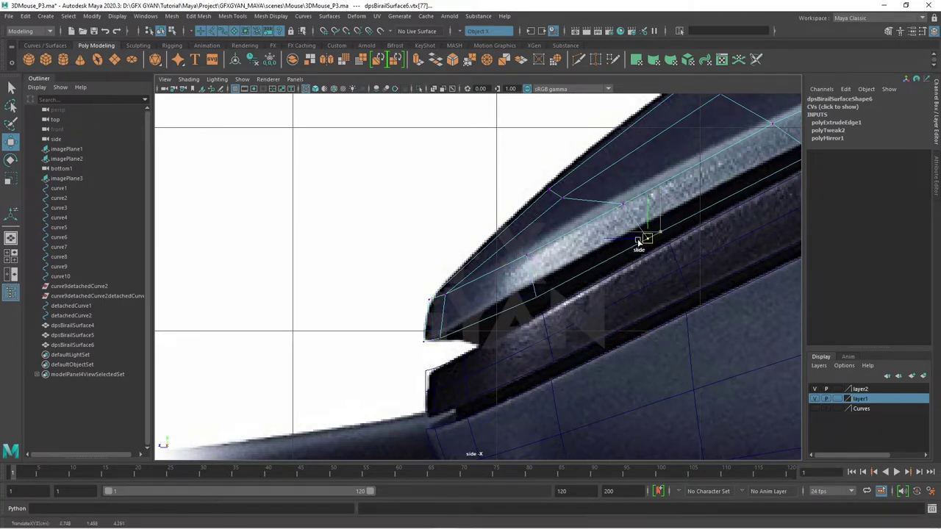
pyautogui.moveTo(640, 243); pyautogui.dragTo(287, 377)
pyautogui.click(563, 258)
# Return to object mode and reselect the mouse shell in the perspective view.
pyautogui.press('space')
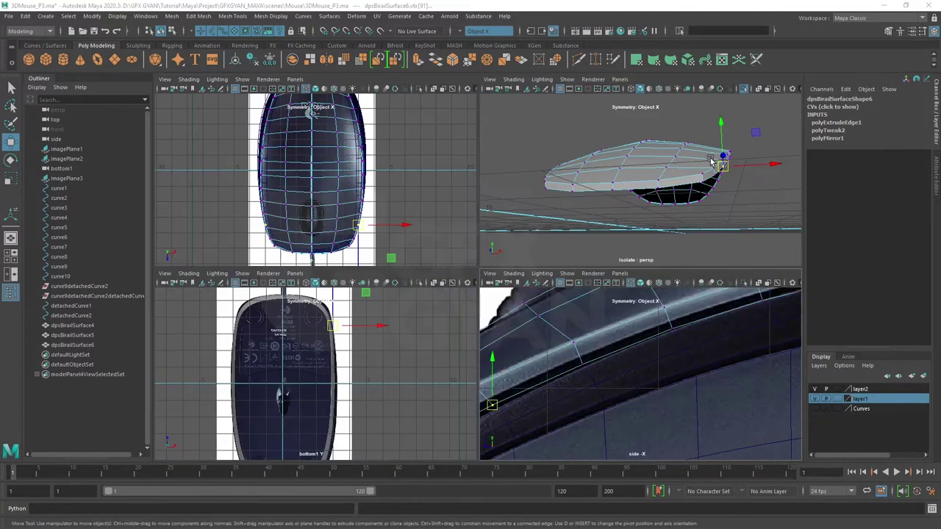
pyautogui.press('space')
pyautogui.moveTo(442, 287); pyautogui.dragTo(578, 238)
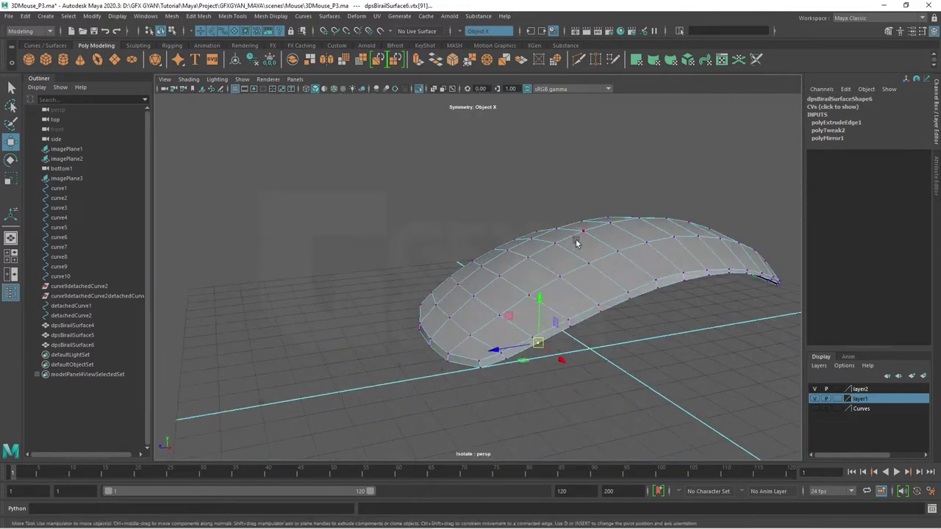
pyautogui.press('F8')
pyautogui.click(601, 379)
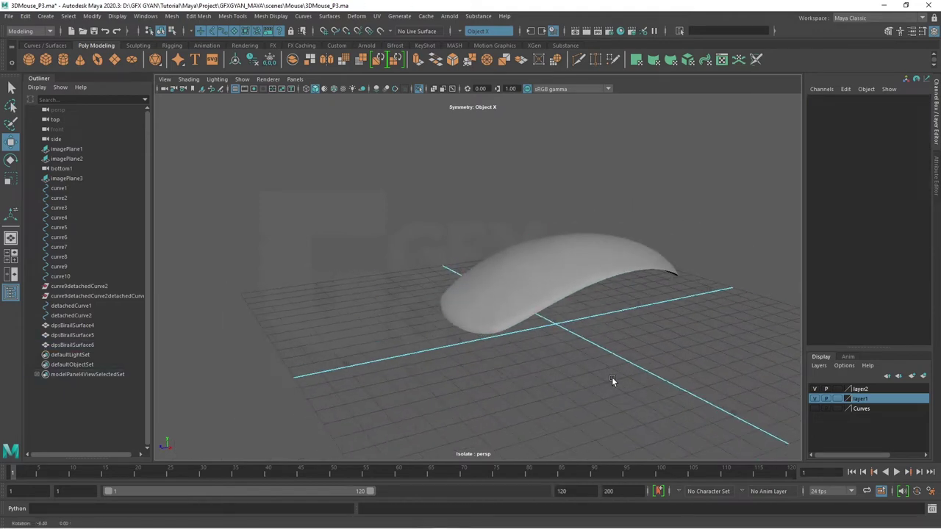
pyautogui.moveTo(601, 379); pyautogui.dragTo(620, 395)
pyautogui.scroll(3)
pyautogui.moveTo(496, 353); pyautogui.dragTo(486, 344)
pyautogui.click(443, 327)
# Toggle smooth preview (3, then 1) and inspect the shell in side and four-view layouts.
pyautogui.press('1')
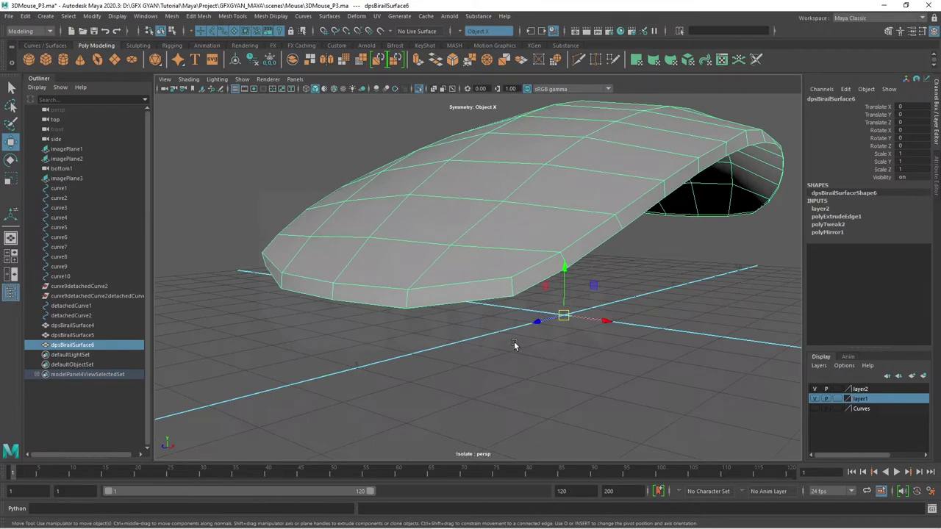
pyautogui.press('3')
pyautogui.press('1')
pyautogui.press('space')
pyautogui.press('space')
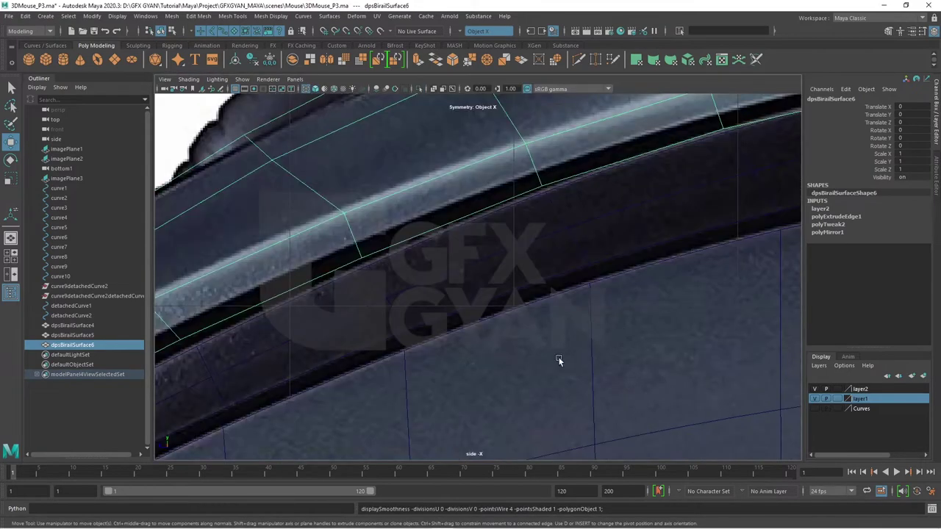
pyautogui.moveTo(559, 361); pyautogui.dragTo(394, 200)
pyautogui.press('space')
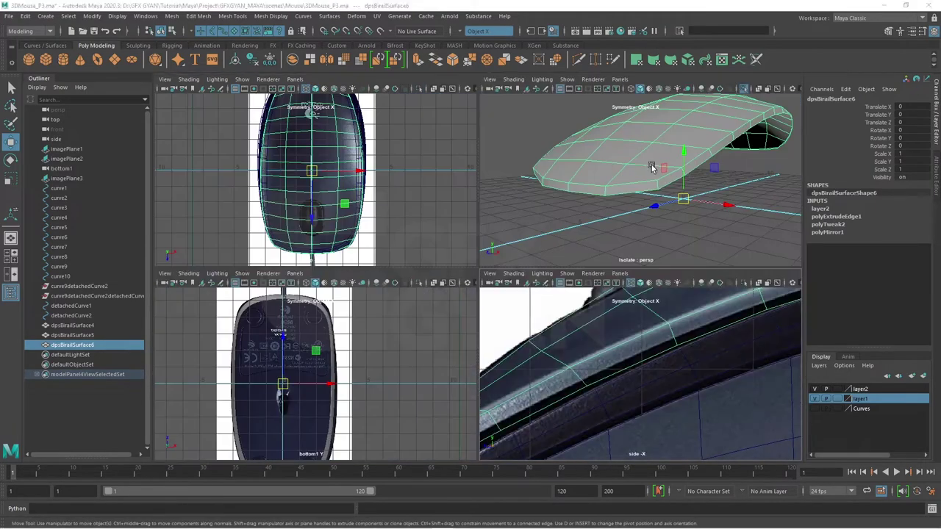
pyautogui.press('space')
pyautogui.moveTo(654, 267); pyautogui.dragTo(557, 234)
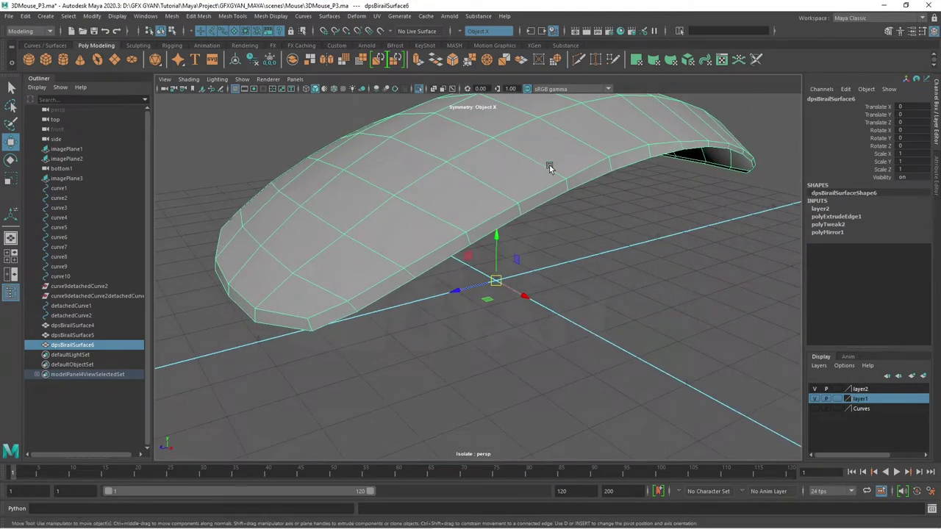
# Insert a Multi-Cut edge loop (polySplit1) along the shell's lower rim and exit the tool.
pyautogui.scroll(3)
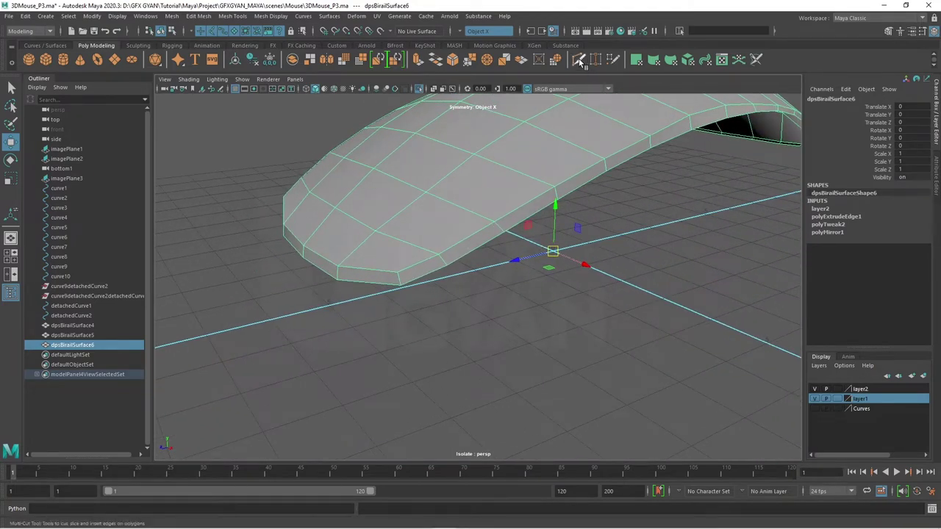
pyautogui.click(579, 60)
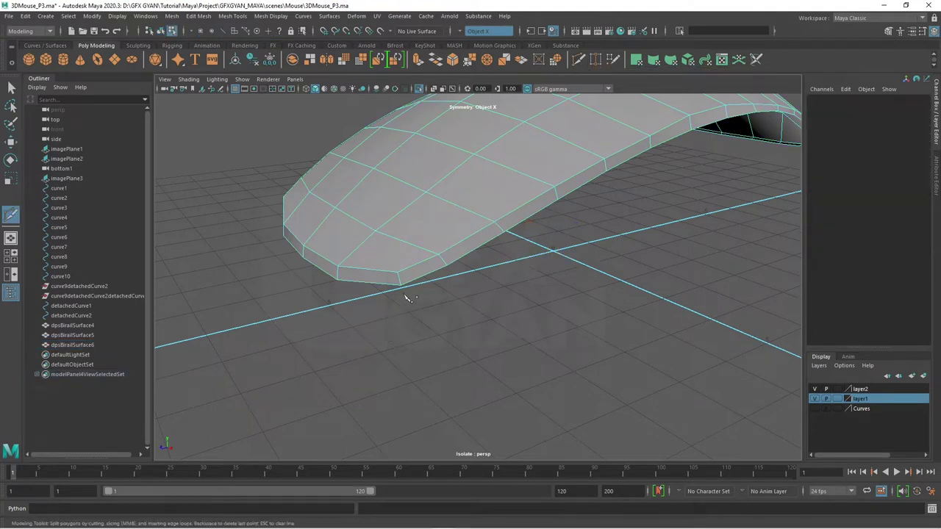
pyautogui.click(398, 277)
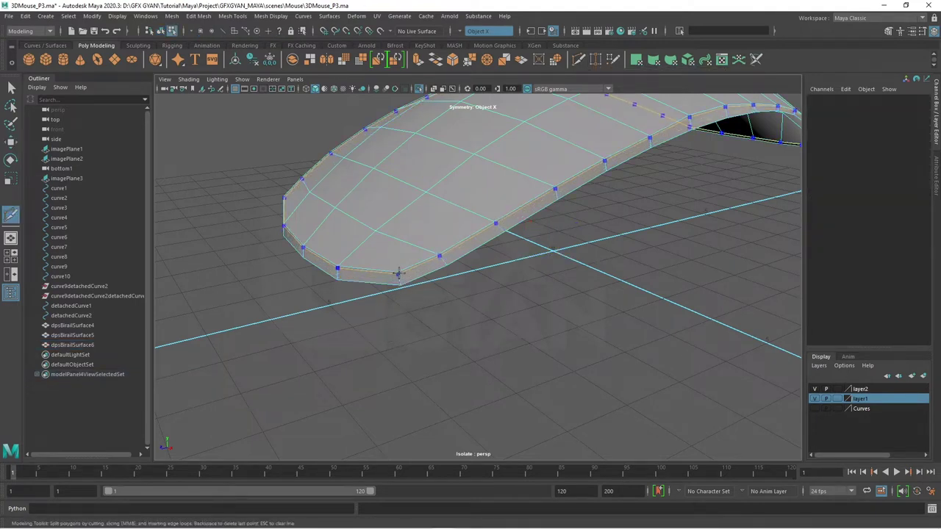
pyautogui.moveTo(397, 276); pyautogui.dragTo(515, 321)
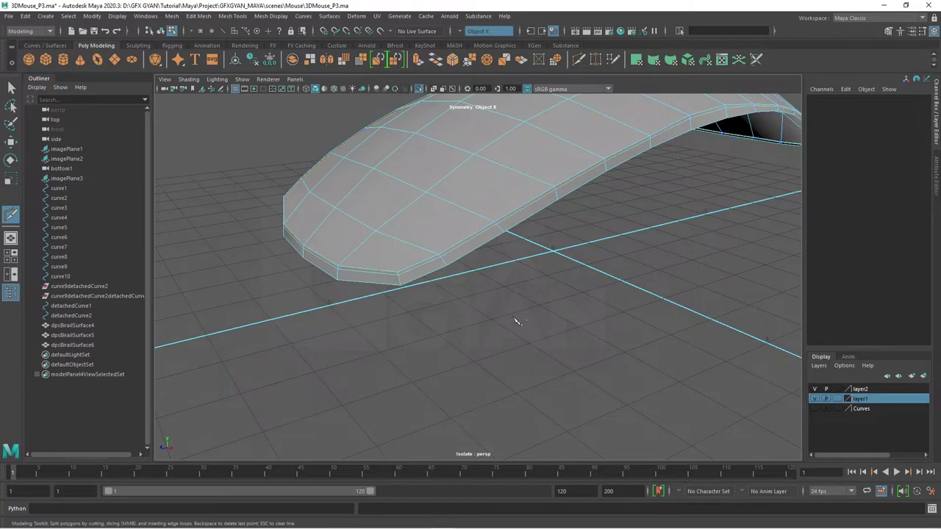
pyautogui.moveTo(515, 321); pyautogui.dragTo(475, 362)
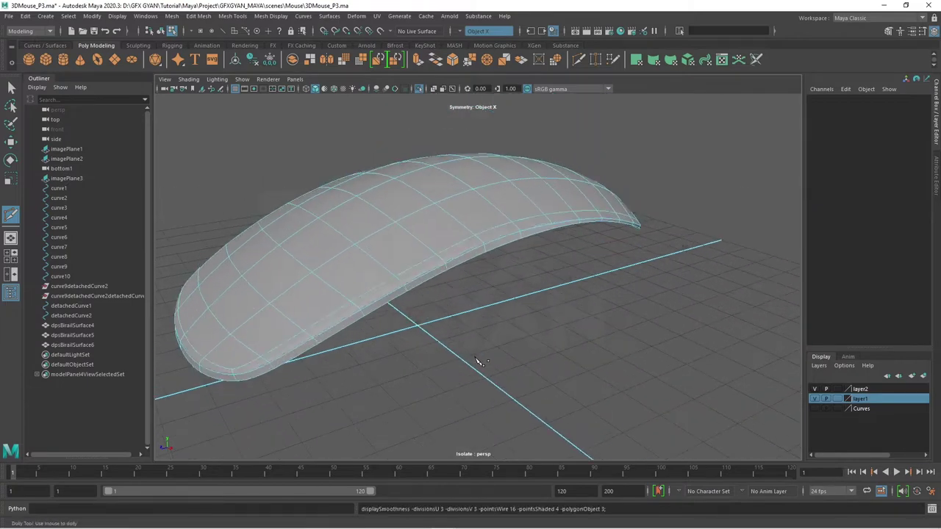
pyautogui.press('w')
pyautogui.moveTo(423, 235); pyautogui.dragTo(533, 189)
pyautogui.moveTo(605, 321); pyautogui.dragTo(383, 243)
# In vertex mode, select the shell's rim vertices against the top-view reference outline.
pyautogui.click(514, 304)
pyautogui.press('F9')
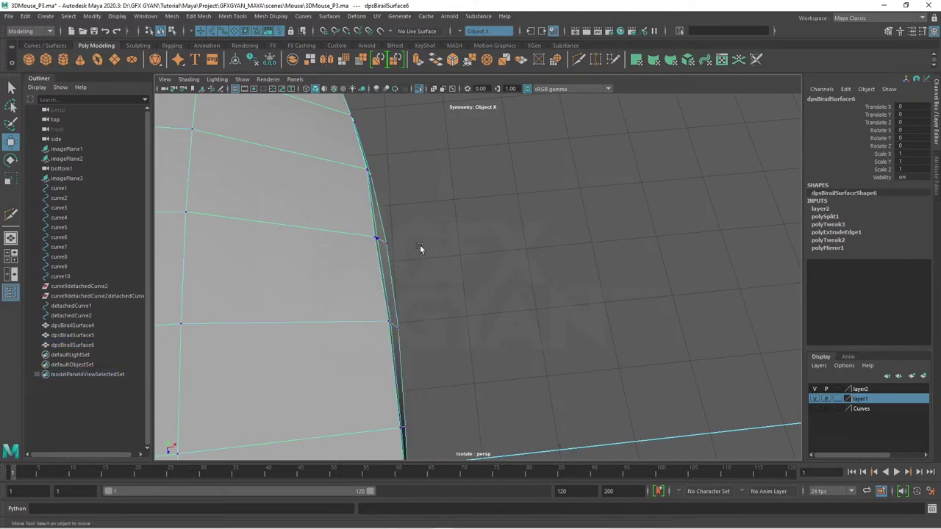
pyautogui.moveTo(422, 216); pyautogui.dragTo(388, 339)
pyautogui.press('space')
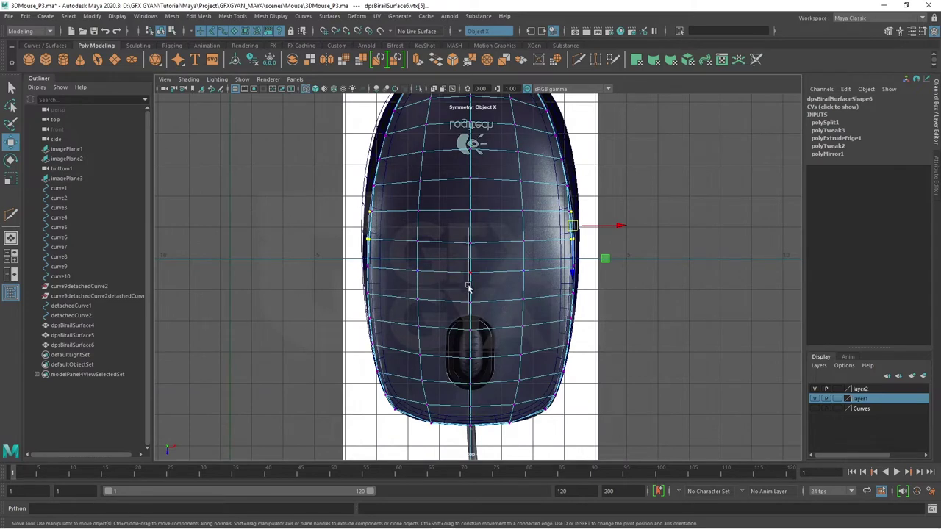
pyautogui.scroll(3)
pyautogui.scroll(3)
pyautogui.scroll(3)
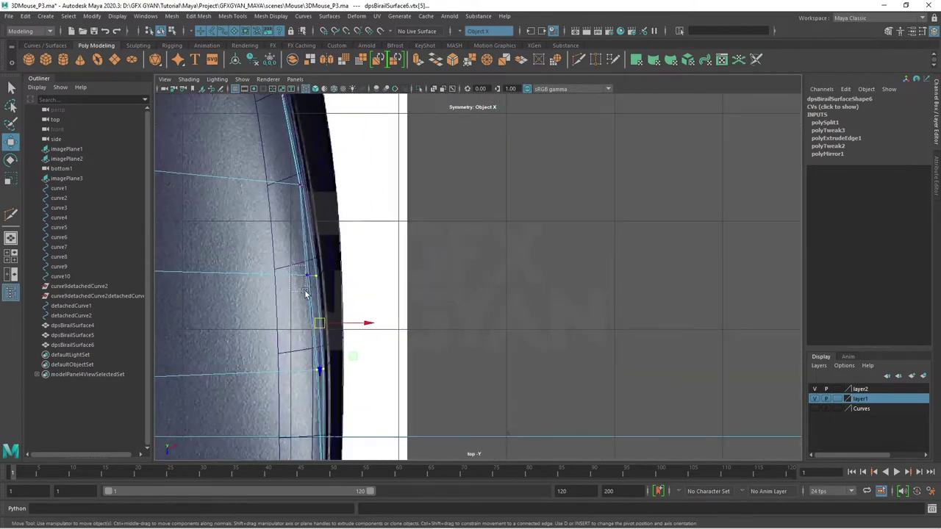
pyautogui.click(308, 278)
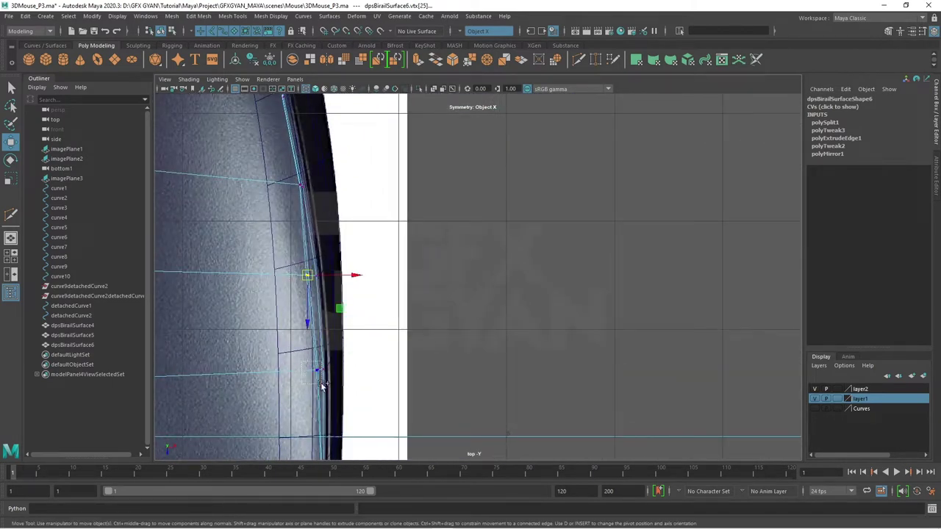
pyautogui.moveTo(301, 365); pyautogui.dragTo(320, 386)
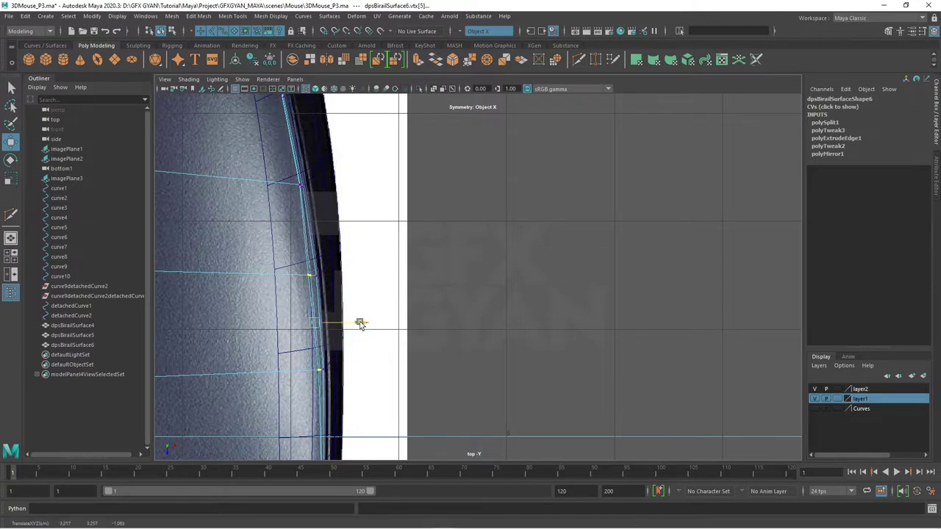
# Raise the selected rim vertices in perspective, then reselect the shell in object mode.
pyautogui.press('space')
pyautogui.press('space')
pyautogui.moveTo(584, 256); pyautogui.dragTo(559, 371)
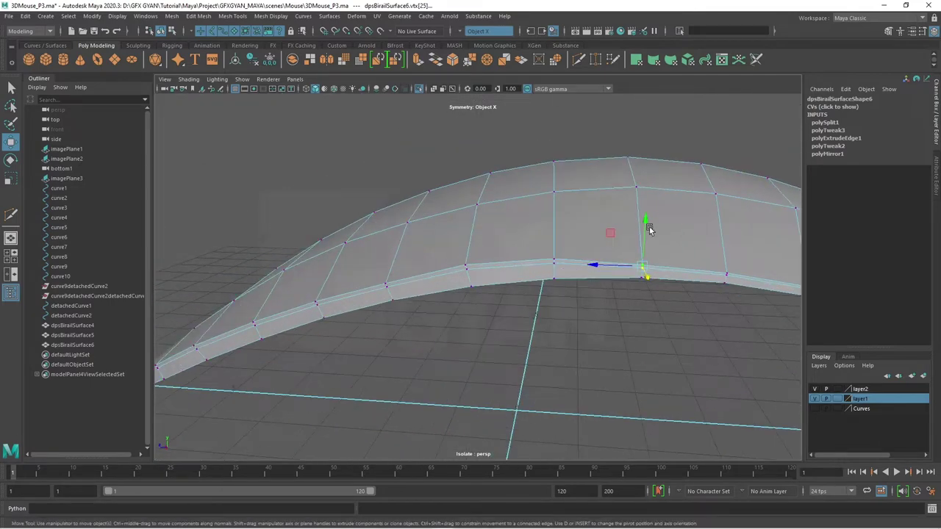
pyautogui.moveTo(647, 218); pyautogui.dragTo(646, 215)
pyautogui.moveTo(399, 307); pyautogui.dragTo(429, 269)
pyautogui.moveTo(398, 371); pyautogui.dragTo(448, 254)
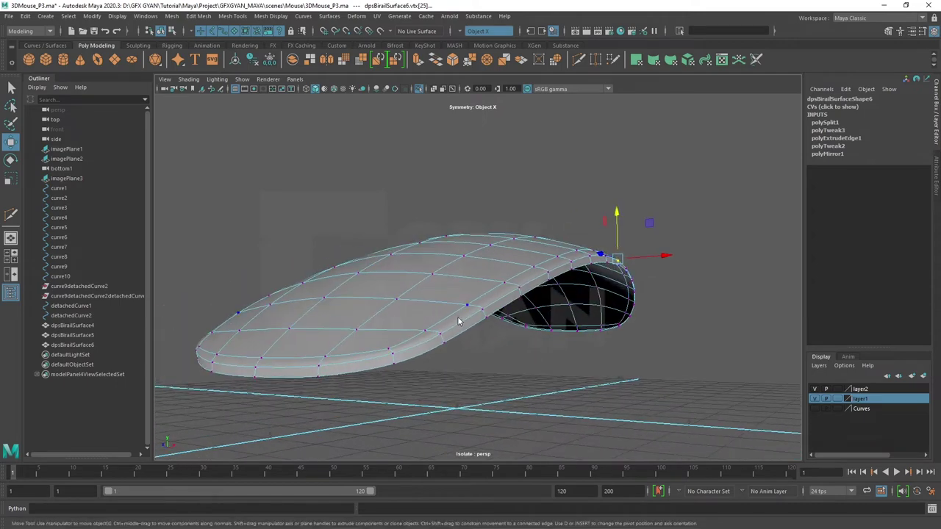
pyautogui.moveTo(448, 253); pyautogui.dragTo(422, 250)
pyautogui.click(505, 403)
pyautogui.moveTo(504, 404); pyautogui.dragTo(607, 287)
pyautogui.click(338, 283)
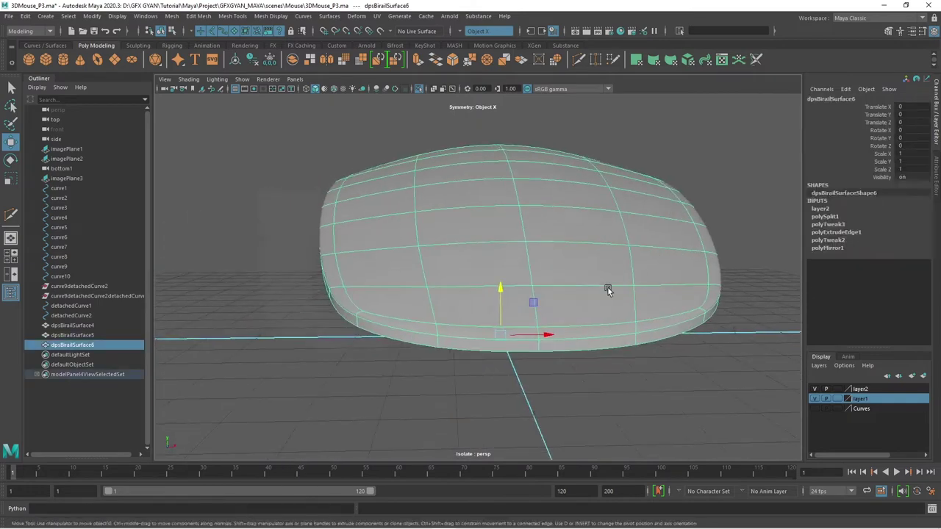
# Orbit the perspective view around the shell to inspect the reshaped rim.
pyautogui.moveTo(401, 243); pyautogui.dragTo(378, 243)
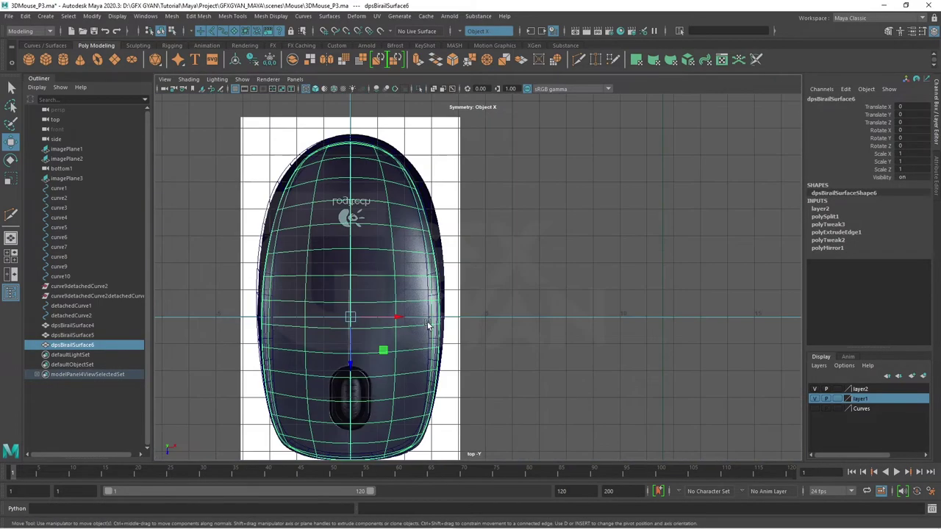
pyautogui.scroll(3)
pyautogui.scroll(3)
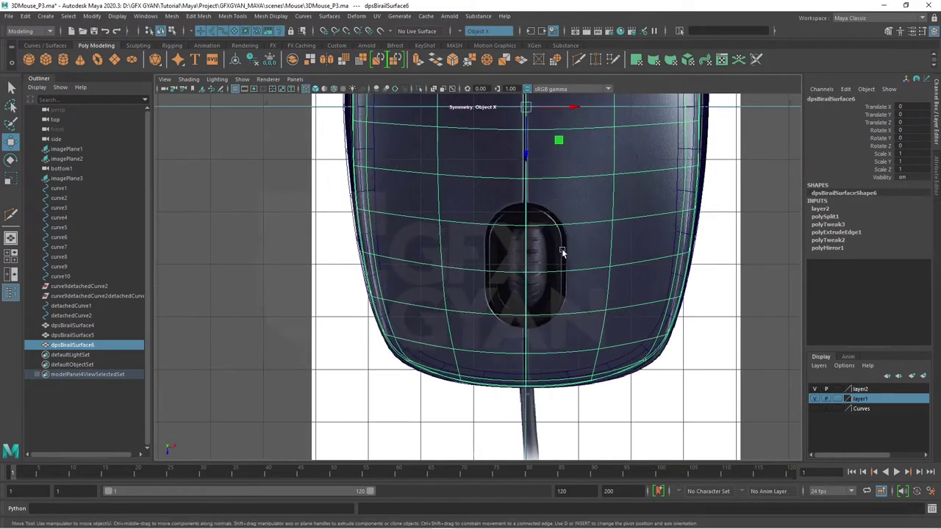
pyautogui.press('space')
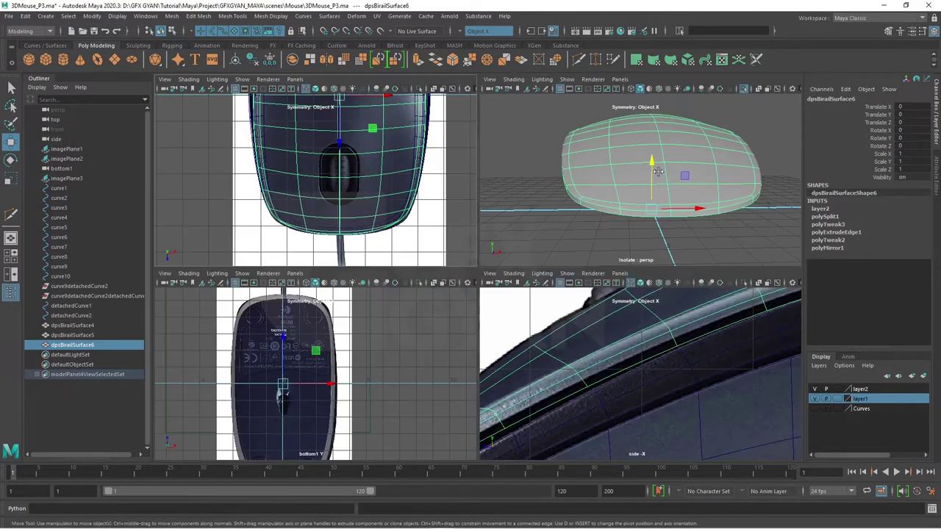
pyautogui.press('space')
pyautogui.moveTo(603, 280); pyautogui.dragTo(588, 314)
pyautogui.moveTo(549, 201); pyautogui.dragTo(648, 151)
pyautogui.moveTo(557, 287); pyautogui.dragTo(477, 275)
pyautogui.moveTo(477, 275); pyautogui.dragTo(545, 269)
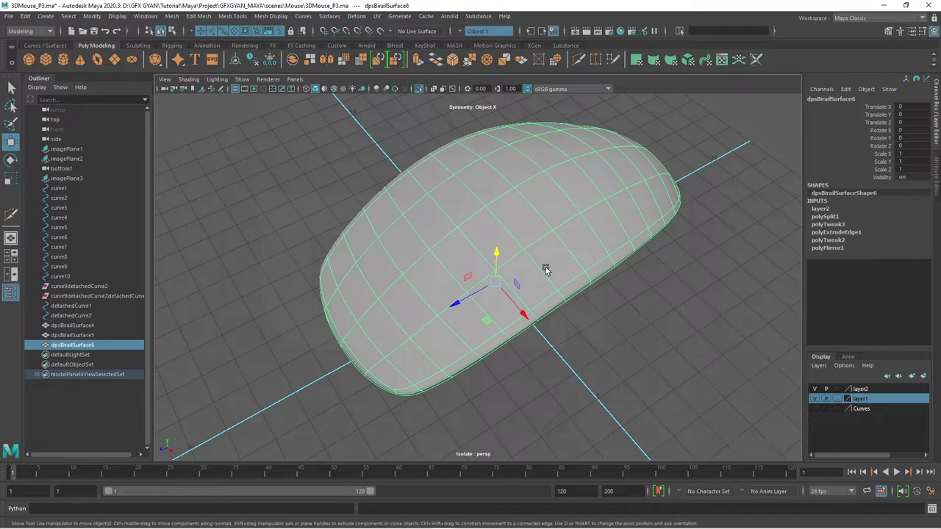
pyautogui.moveTo(458, 212); pyautogui.dragTo(487, 271)
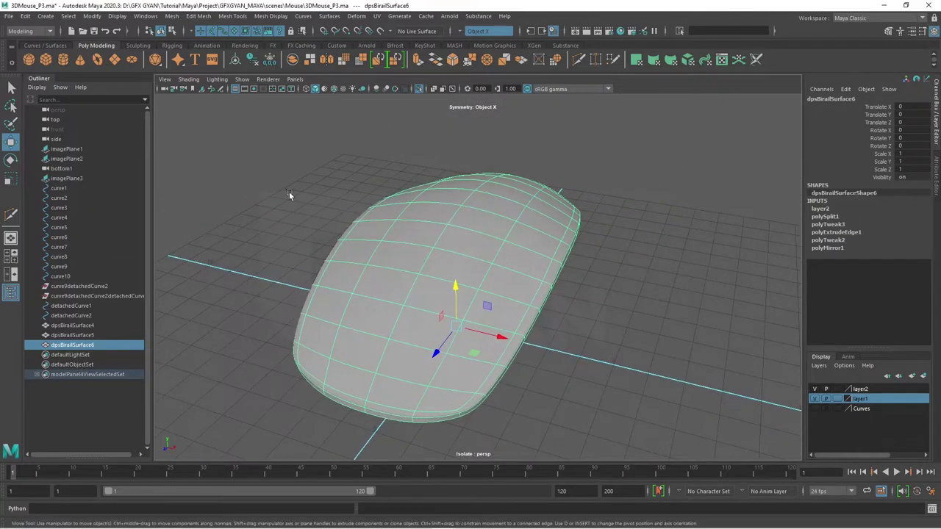
# Frame the shell in the top view, recentre the perspective view, and open the Mesh menu.
pyautogui.press('space')
pyautogui.scroll(-3)
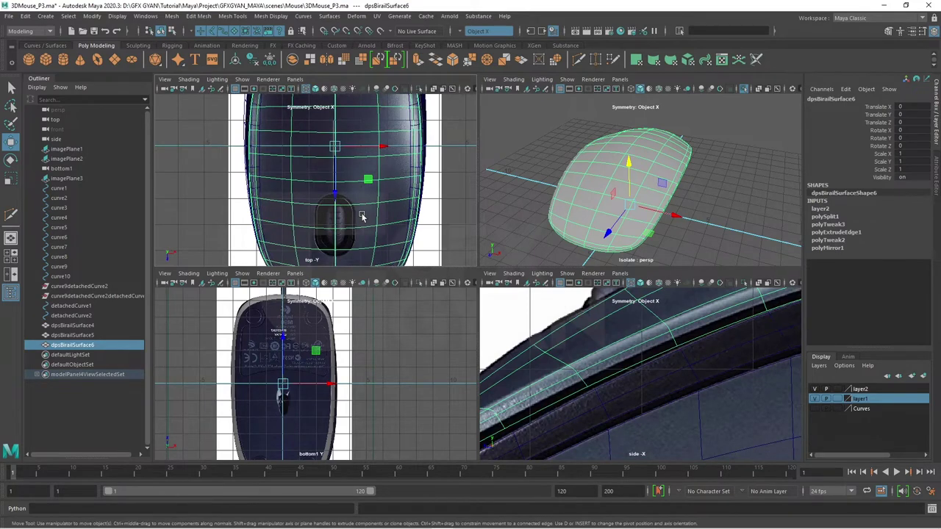
pyautogui.scroll(3)
pyautogui.scroll(3)
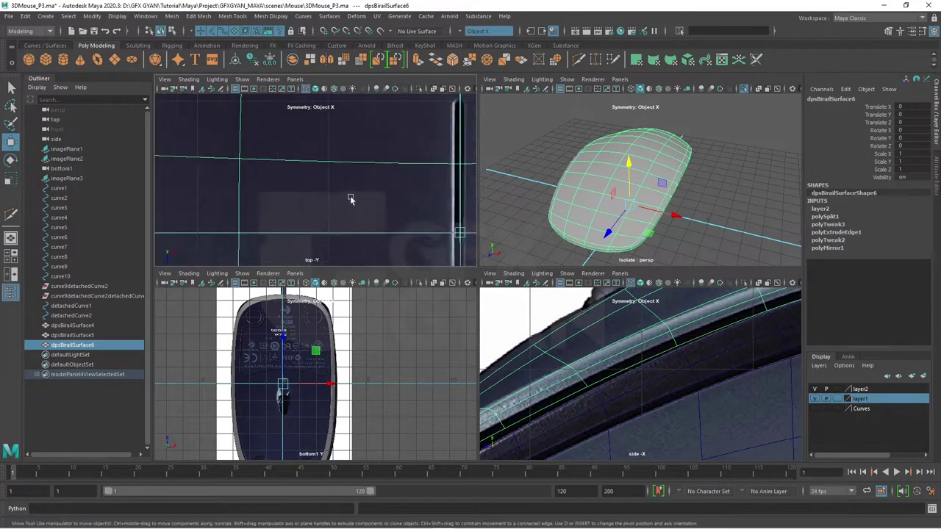
pyautogui.scroll(3)
pyautogui.scroll(3)
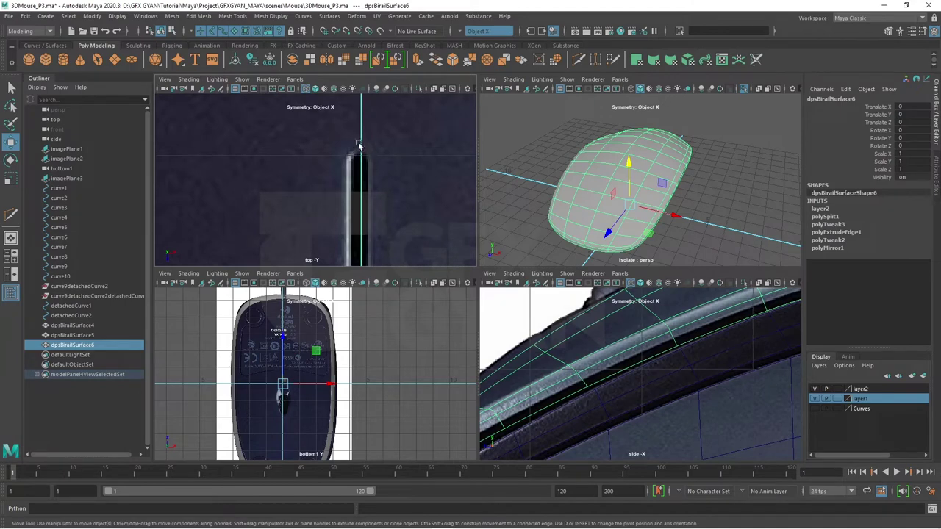
pyautogui.press('f')
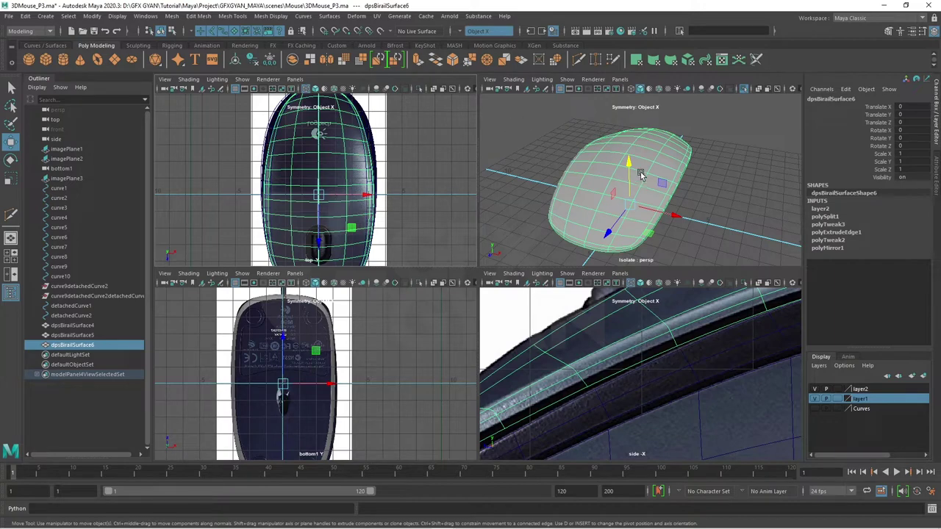
pyautogui.press('space')
pyautogui.moveTo(640, 172); pyautogui.dragTo(624, 229)
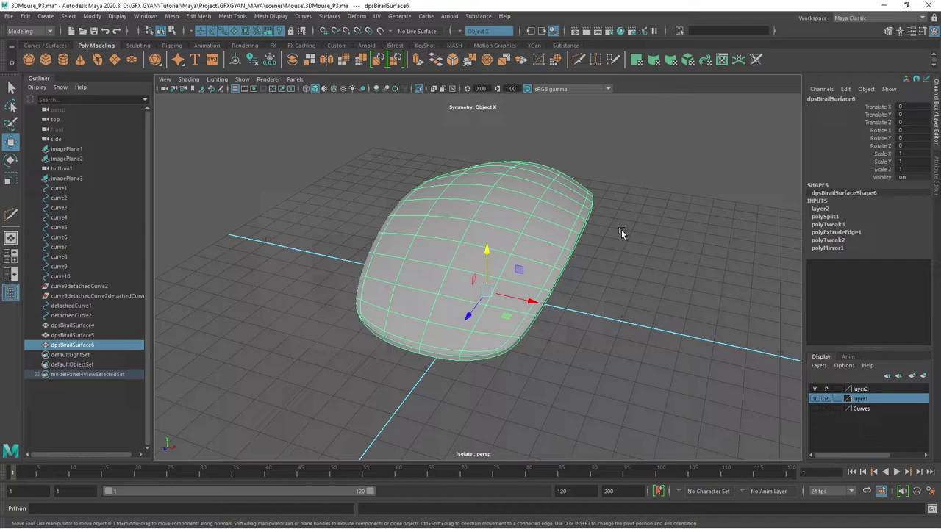
pyautogui.moveTo(635, 242); pyautogui.dragTo(536, 286)
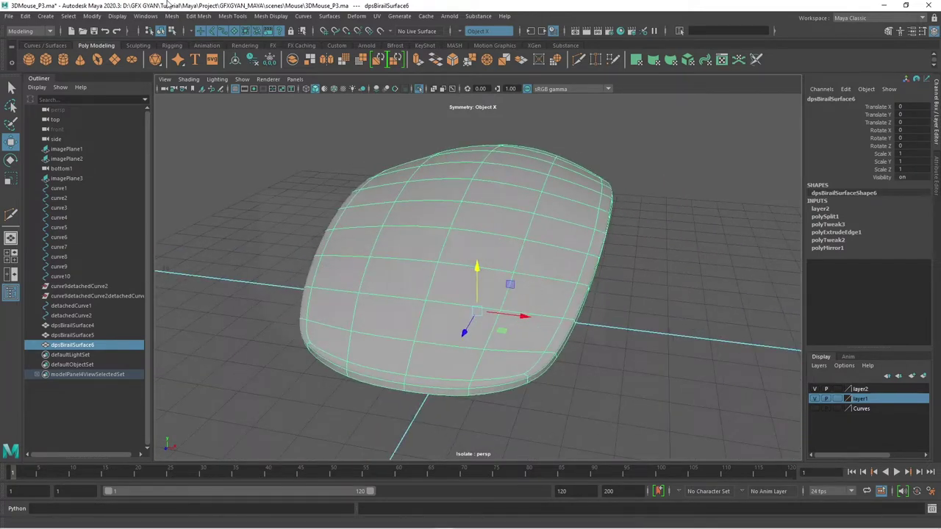
pyautogui.click(174, 16)
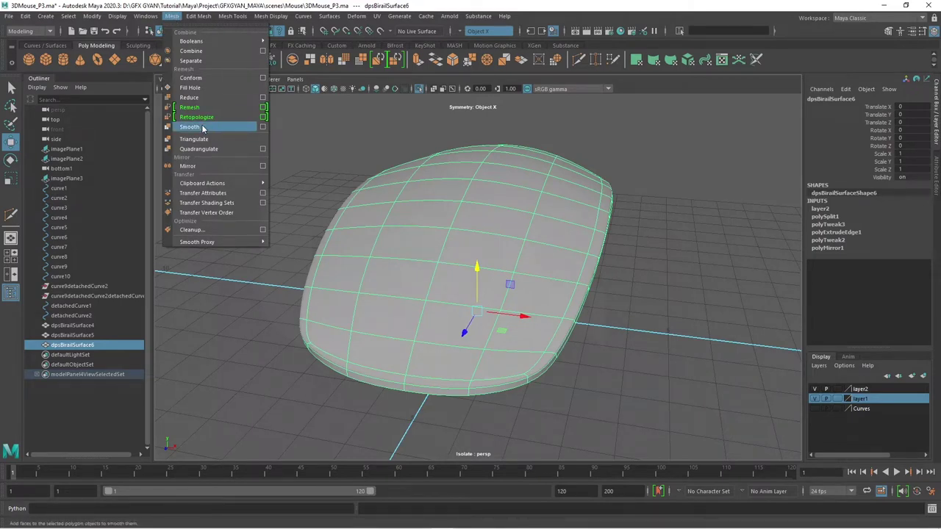
# Apply Mesh > Smooth with 1 division to the top shell.
pyautogui.click(203, 129)
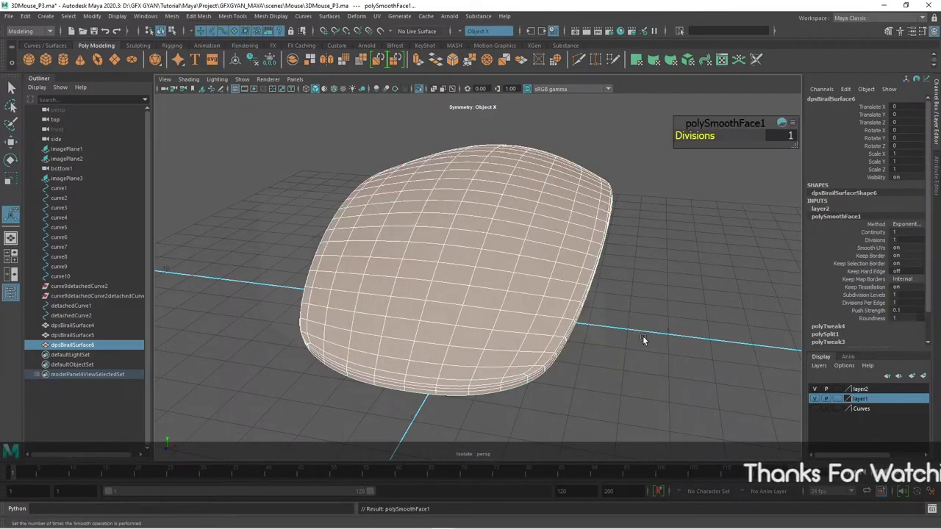
pyautogui.moveTo(613, 297); pyautogui.dragTo(490, 250)
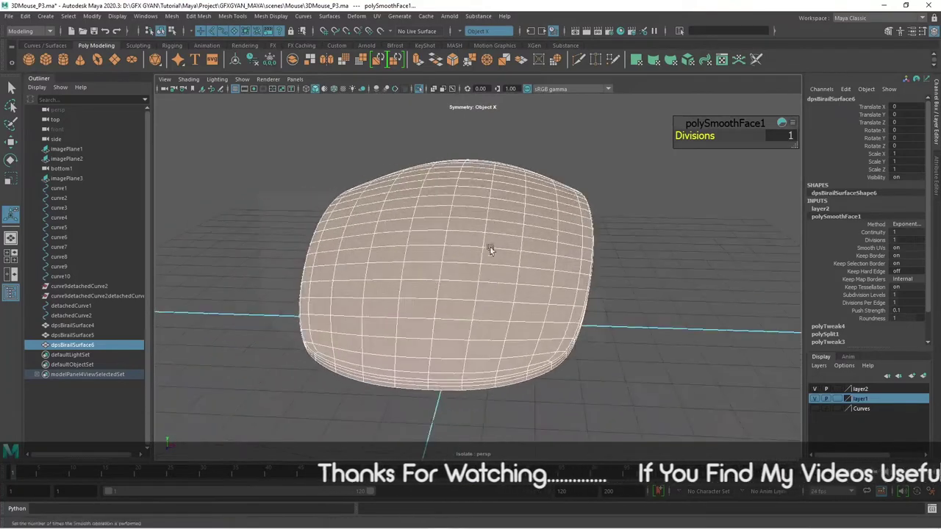
pyautogui.moveTo(490, 250); pyautogui.dragTo(523, 207)
pyautogui.click(653, 275)
pyautogui.scroll(-3)
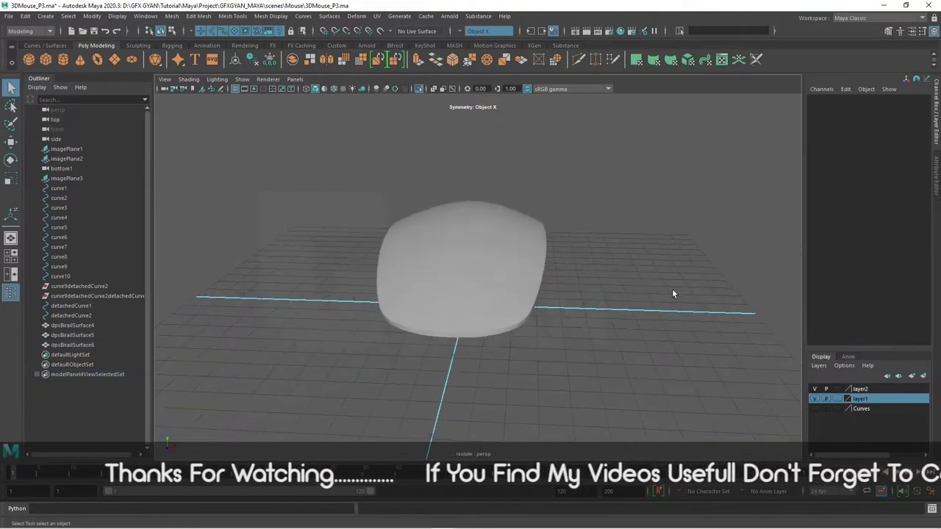
pyautogui.moveTo(672, 291); pyautogui.dragTo(653, 330)
# Orbit around the smoothed shell, then maximize the top view over the reference image.
pyautogui.click(528, 223)
pyautogui.moveTo(527, 223); pyautogui.dragTo(576, 195)
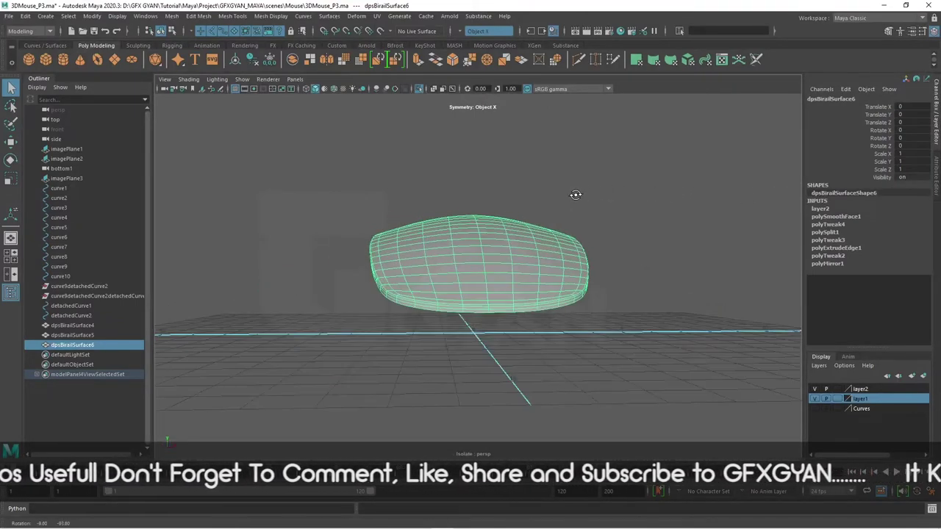
pyautogui.click(644, 286)
pyautogui.moveTo(644, 286); pyautogui.dragTo(561, 309)
pyautogui.click(561, 309)
pyautogui.moveTo(592, 378); pyautogui.dragTo(555, 309)
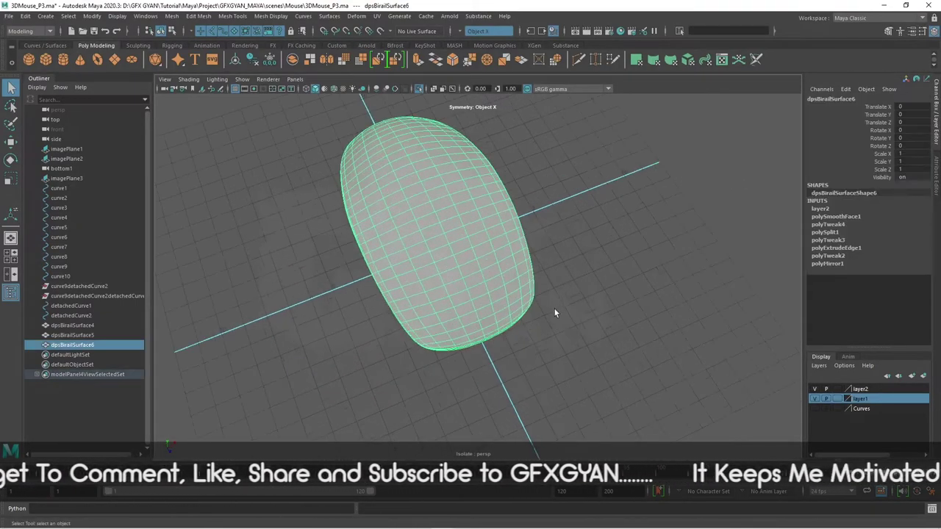
pyautogui.press('space')
pyautogui.press('space')
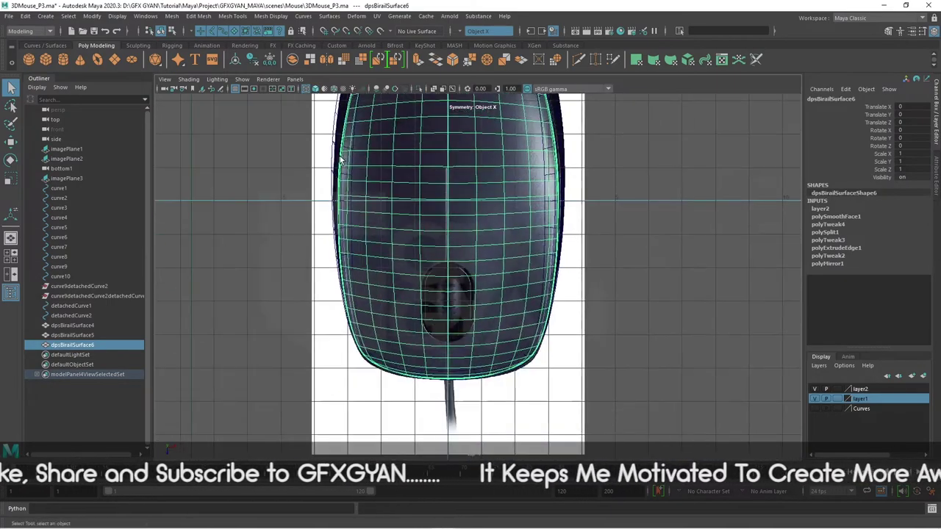
pyautogui.scroll(3)
pyautogui.scroll(3)
pyautogui.scroll(3)
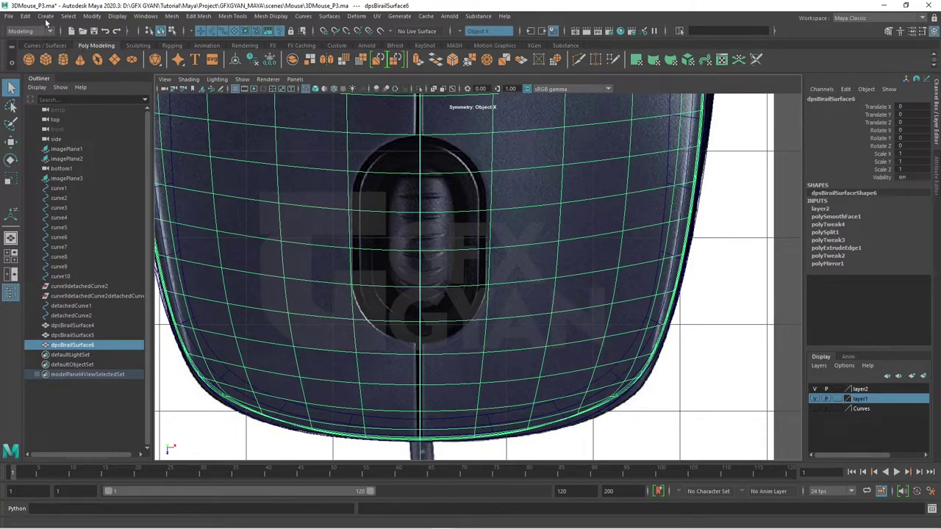
# Create a polygon cube interactively over the mouse's scroll-wheel opening.
pyautogui.click(46, 16)
pyautogui.moveTo(75, 51)
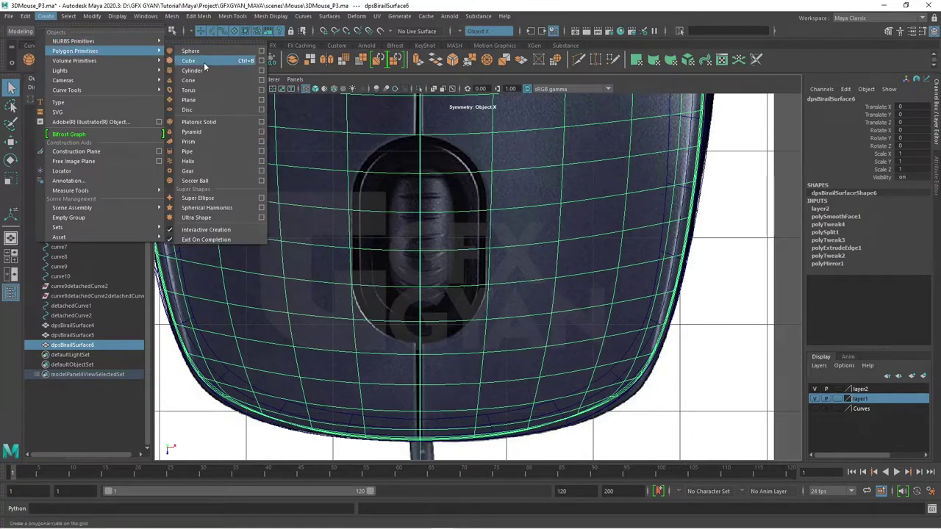
pyautogui.click(203, 62)
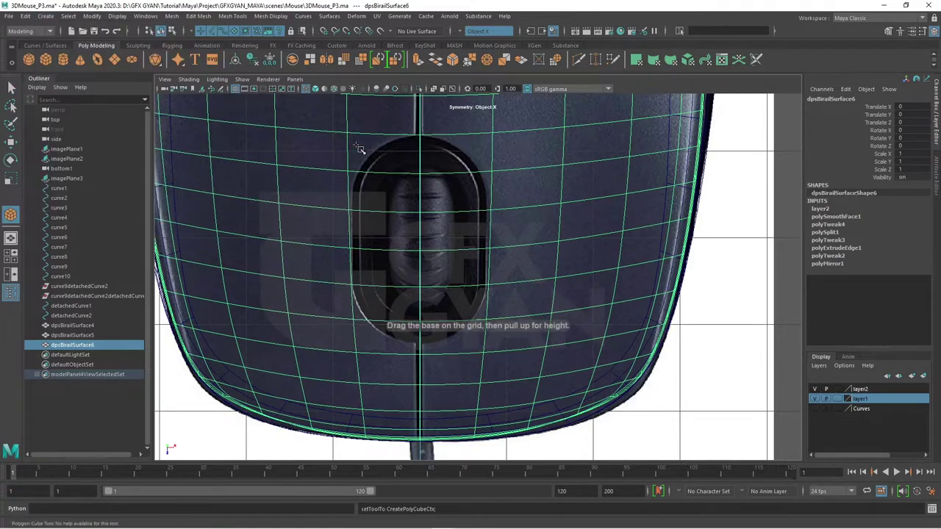
pyautogui.moveTo(358, 145); pyautogui.dragTo(506, 154)
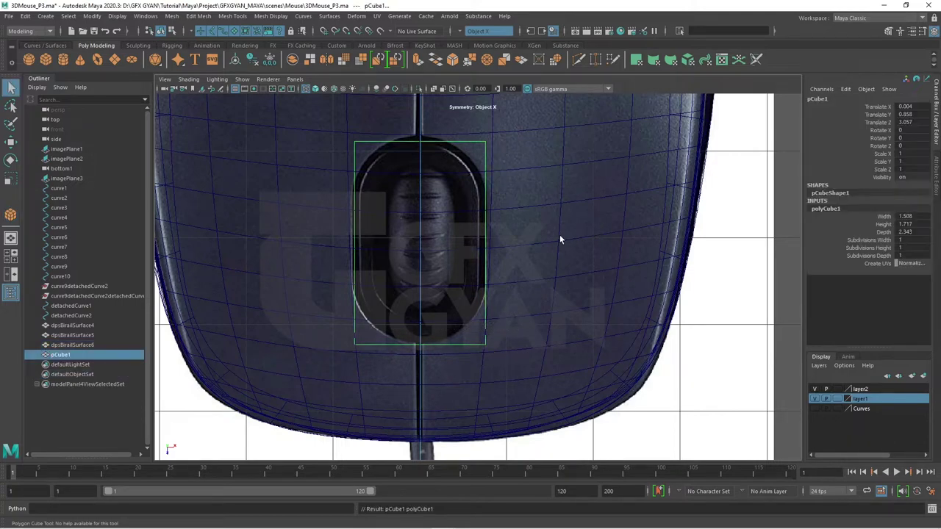
pyautogui.scroll(3)
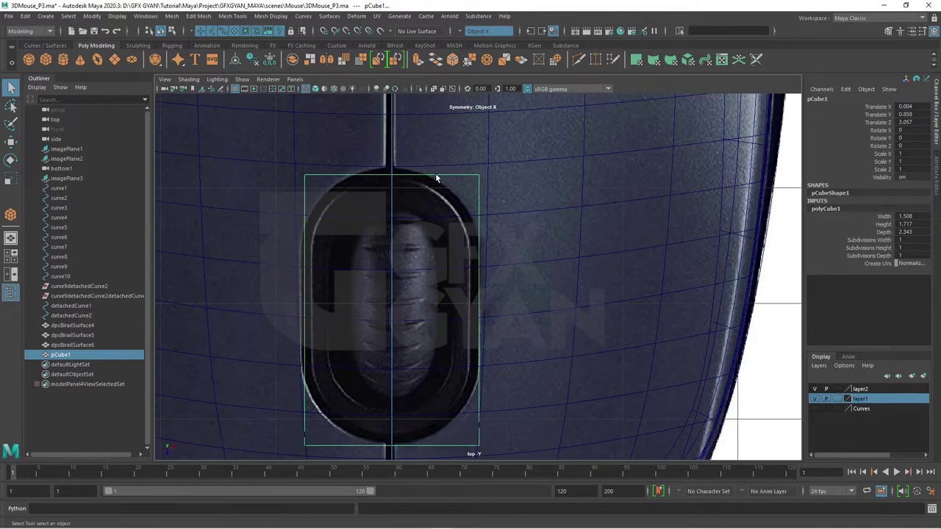
# Raise the cube's top vertices slightly and align its top edge with the opening.
pyautogui.moveTo(436, 175); pyautogui.dragTo(374, 176)
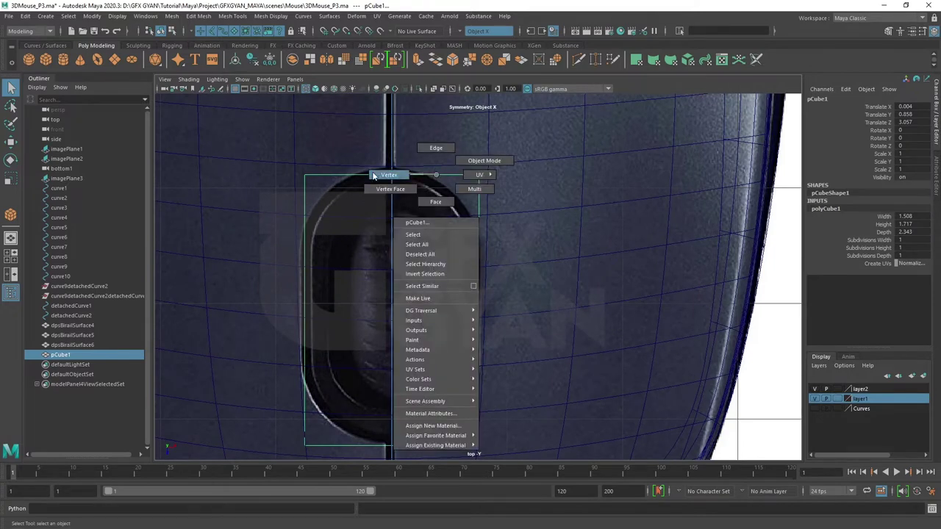
pyautogui.moveTo(206, 158); pyautogui.dragTo(556, 210)
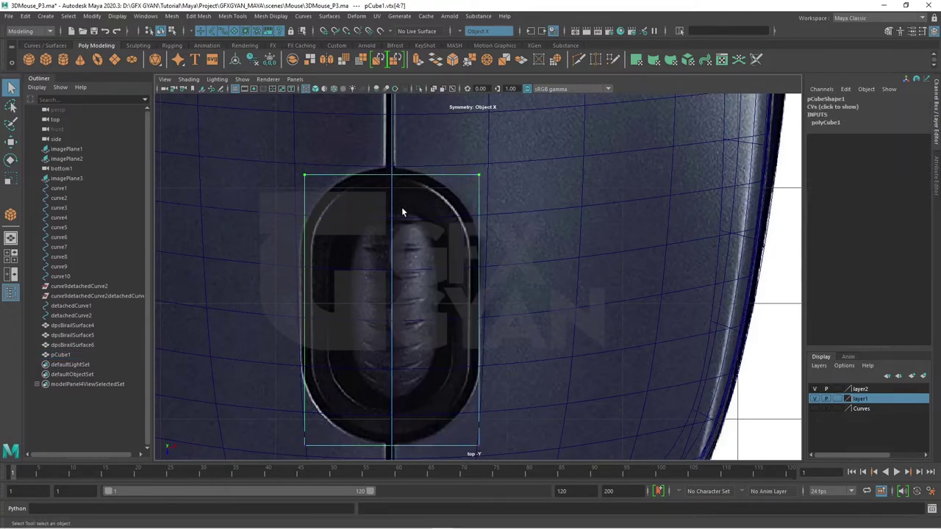
pyautogui.click(11, 140)
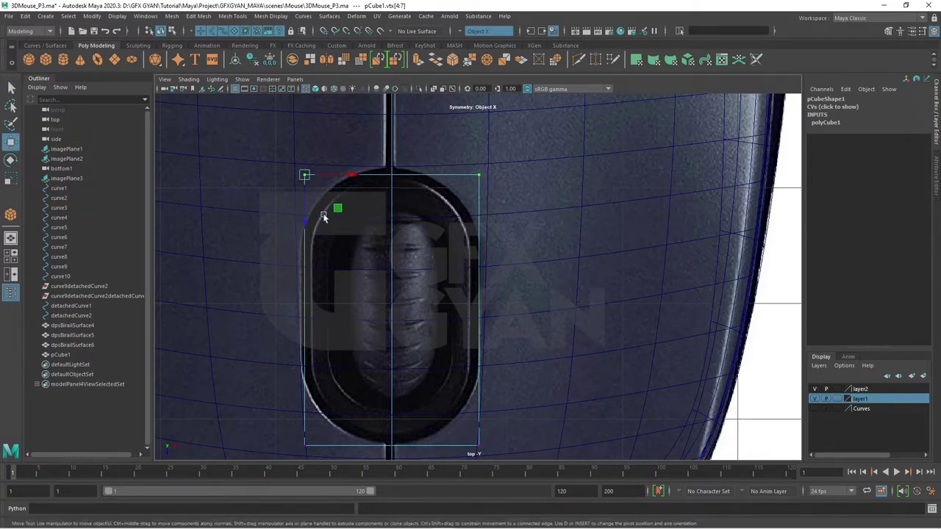
pyautogui.moveTo(305, 223); pyautogui.dragTo(301, 215)
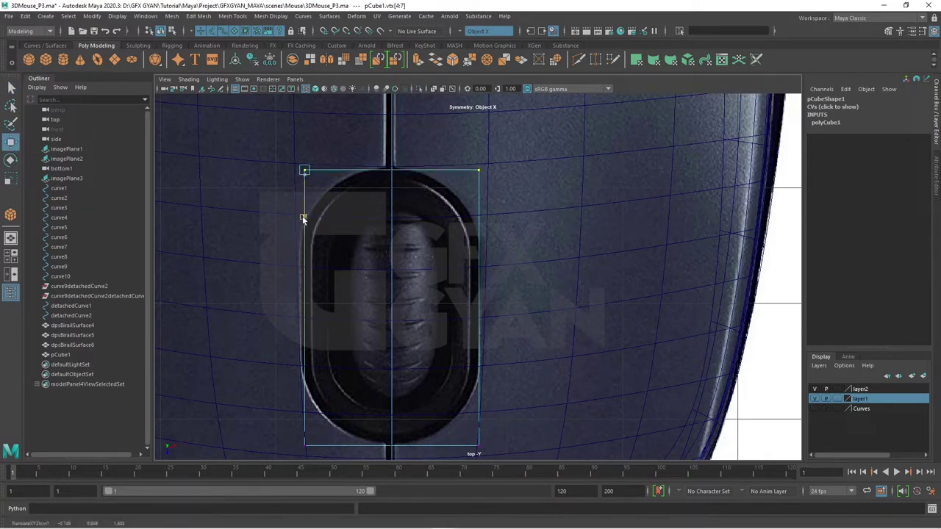
pyautogui.scroll(3)
pyautogui.scroll(3)
pyautogui.scroll(3)
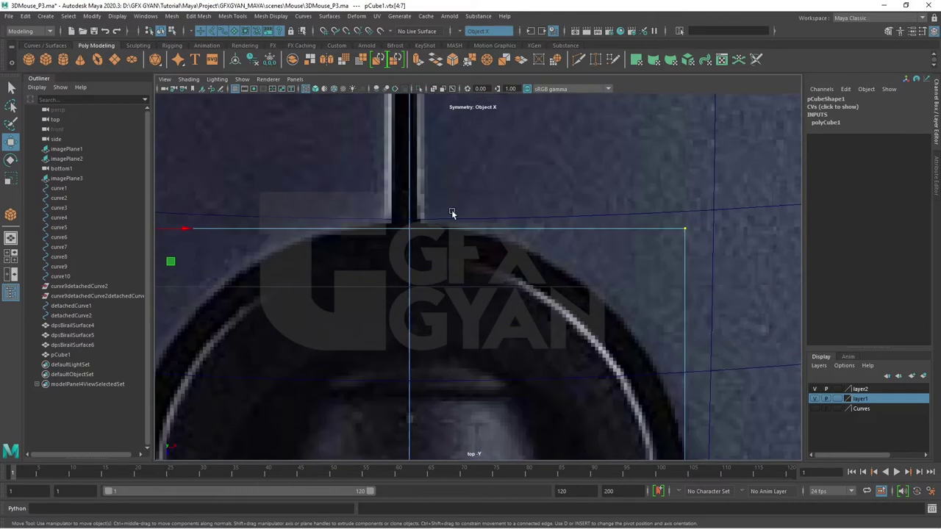
pyautogui.moveTo(406, 239); pyautogui.dragTo(437, 229)
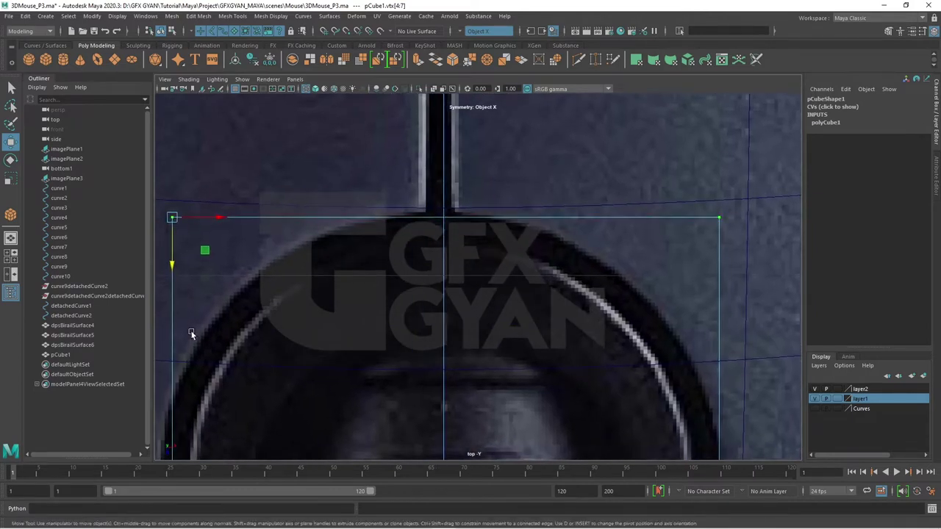
pyautogui.moveTo(174, 269); pyautogui.dragTo(173, 271)
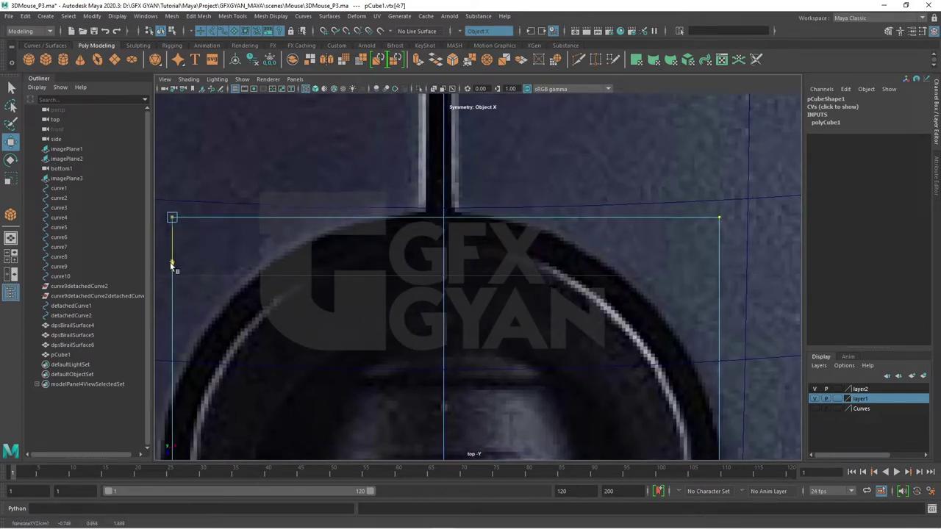
# Slide the mouse shell's centre vertex up to meet the cube's edge.
pyautogui.click(494, 208)
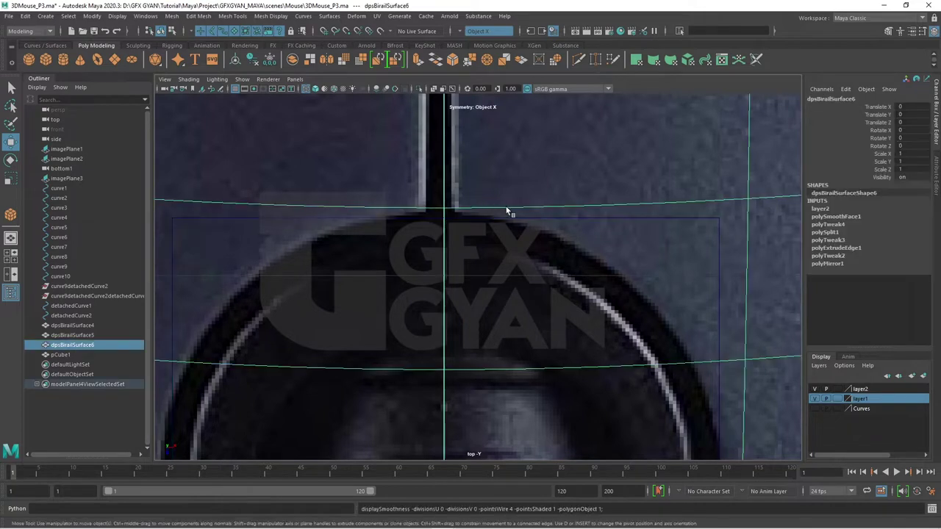
pyautogui.moveTo(458, 210); pyautogui.dragTo(405, 210)
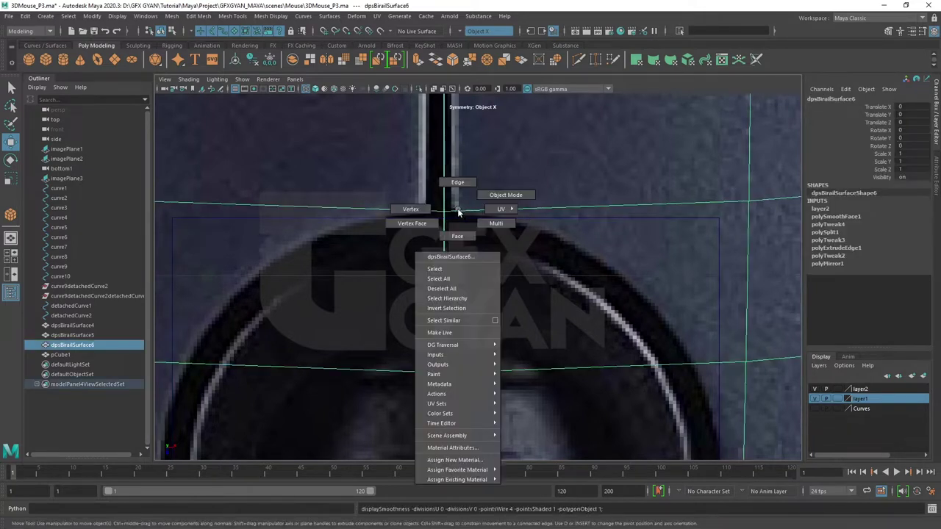
pyautogui.click(444, 213)
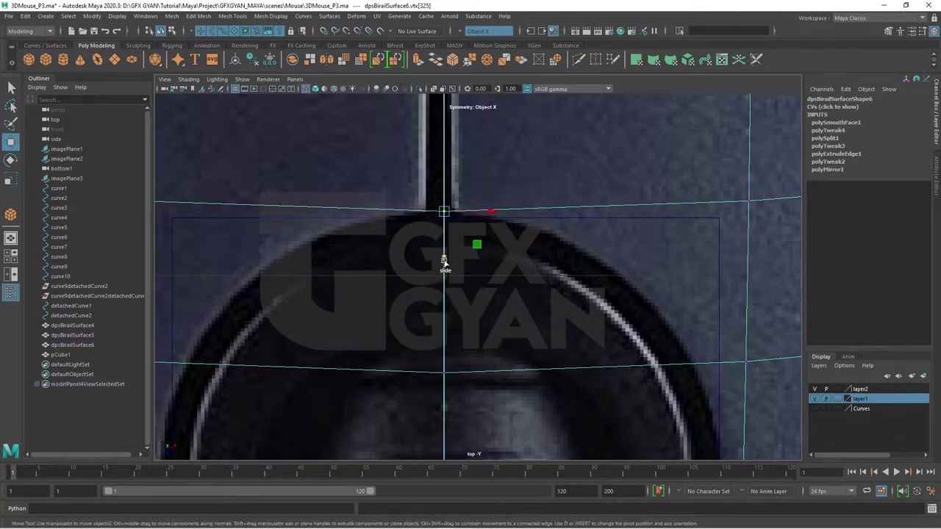
pyautogui.moveTo(445, 259); pyautogui.dragTo(445, 252)
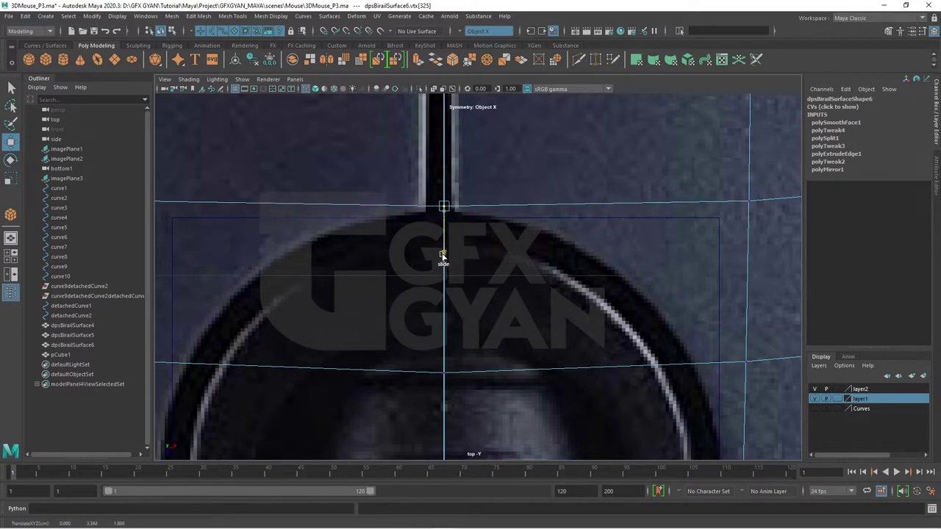
pyautogui.scroll(-3)
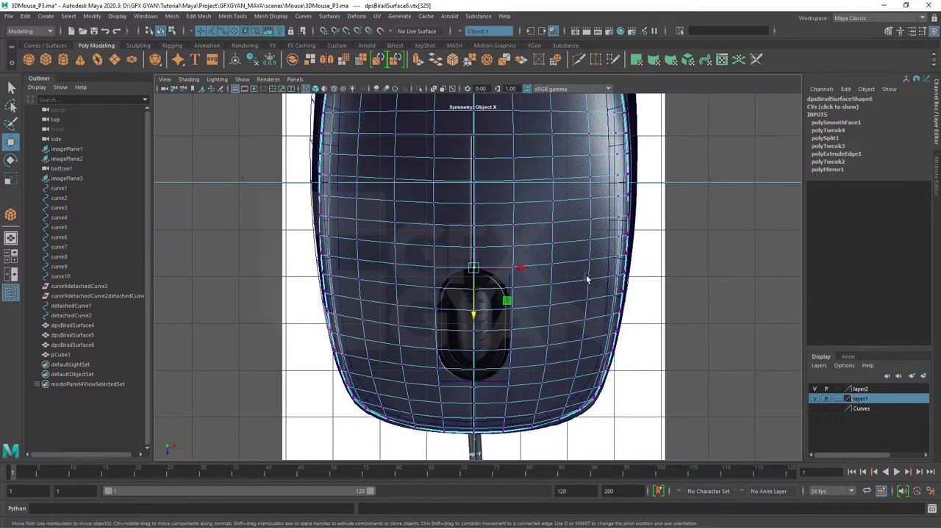
pyautogui.scroll(3)
pyautogui.scroll(3)
pyautogui.scroll(3)
pyautogui.scroll(3)
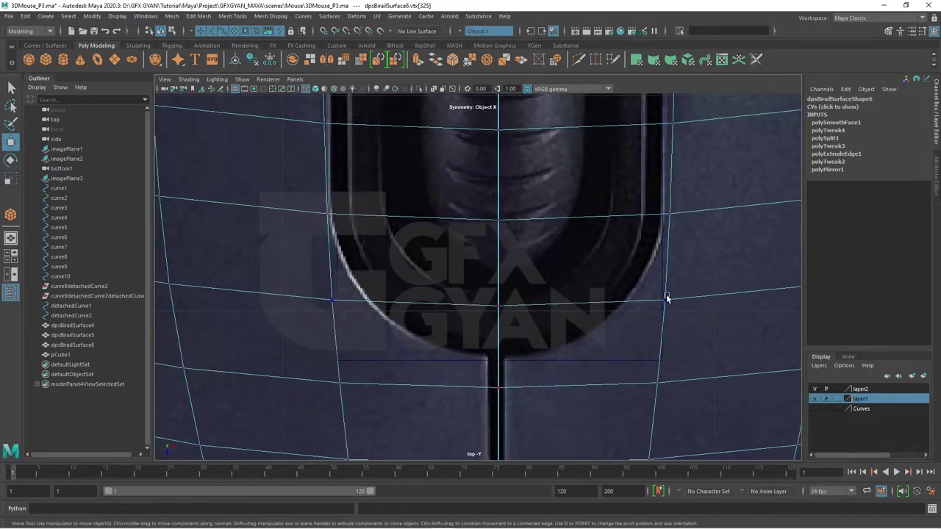
# Return the shell to object mode and preview it with smoothing.
pyautogui.moveTo(668, 303); pyautogui.dragTo(717, 237)
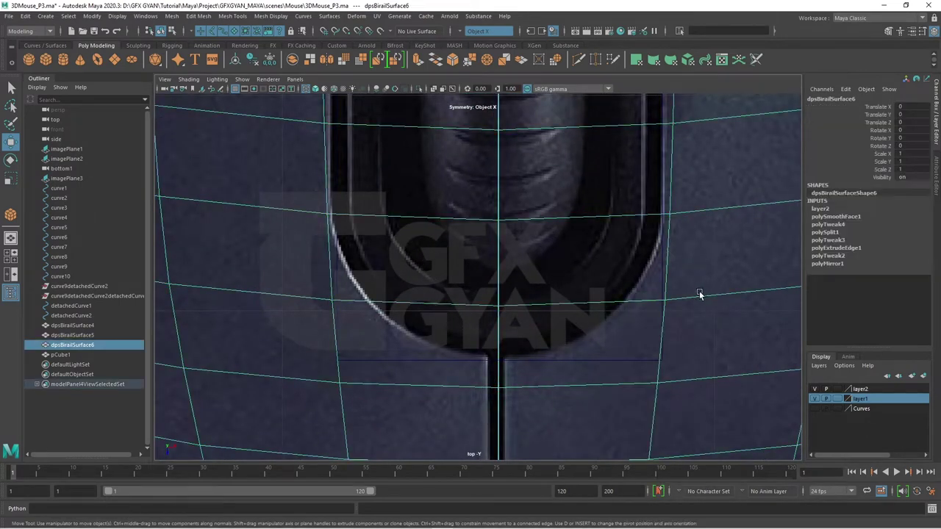
pyautogui.press('3')
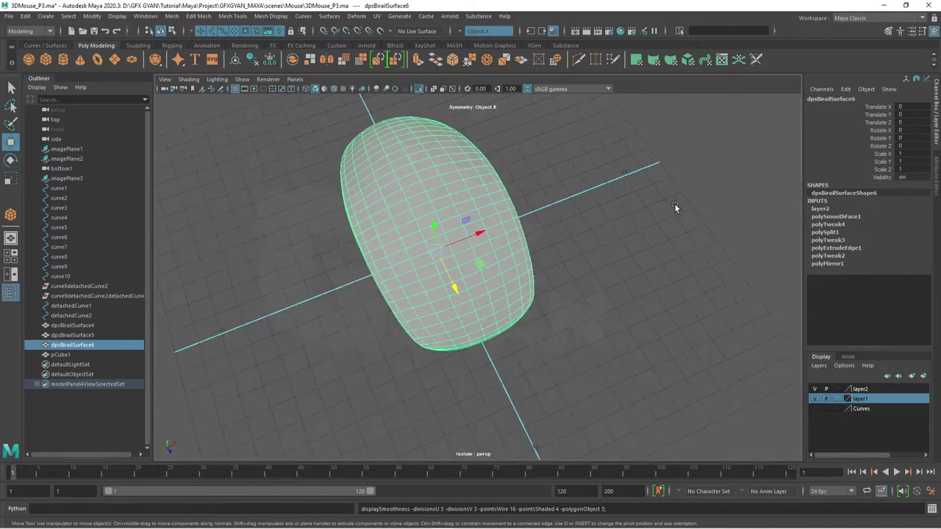
pyautogui.moveTo(676, 206); pyautogui.dragTo(562, 238)
pyautogui.click(562, 238)
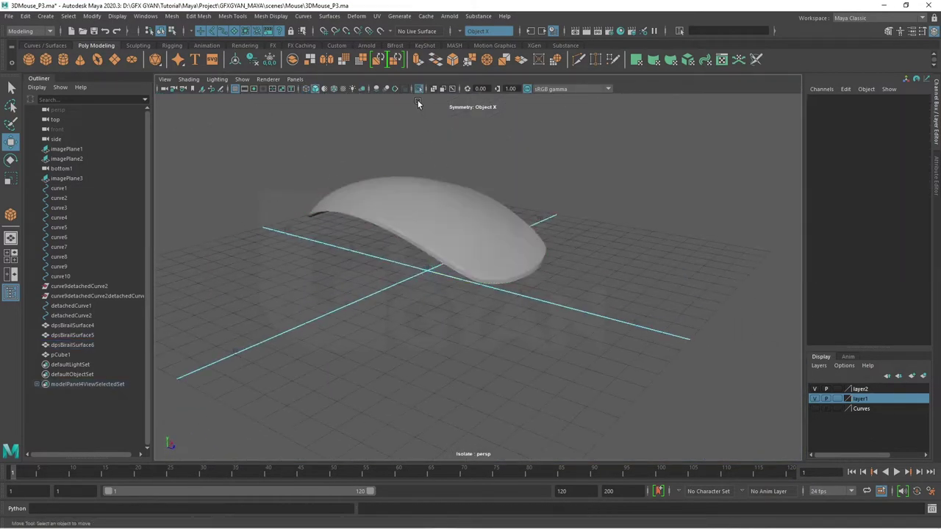
# Isolate pCube1 in the view and put it into edge editing.
pyautogui.click(419, 88)
pyautogui.moveTo(441, 147); pyautogui.dragTo(510, 217)
pyautogui.click(505, 235)
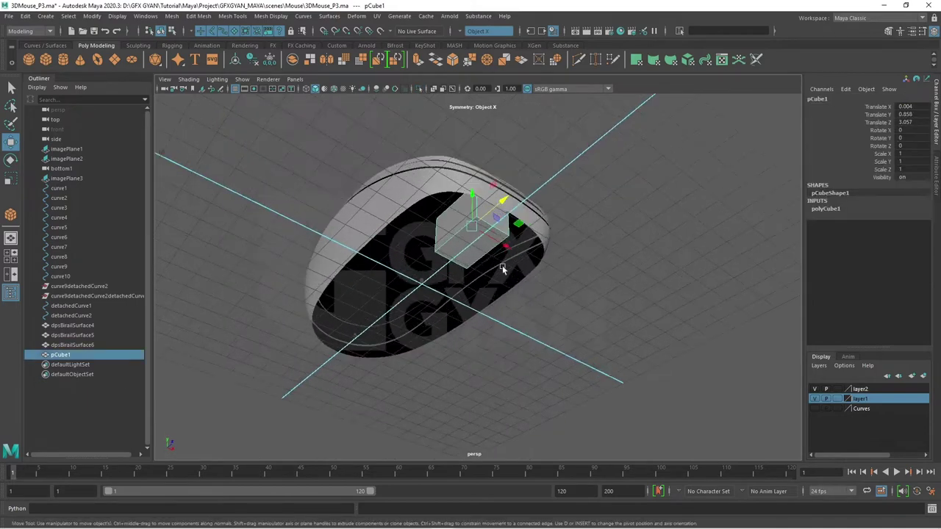
pyautogui.moveTo(502, 269); pyautogui.dragTo(507, 292)
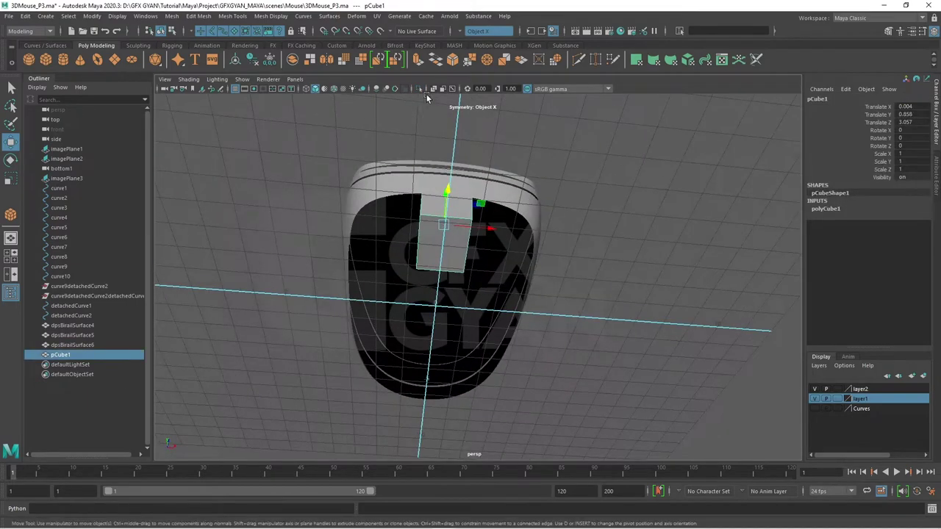
pyautogui.click(418, 88)
pyautogui.moveTo(594, 261); pyautogui.dragTo(686, 371)
pyautogui.scroll(3)
pyautogui.moveTo(568, 210); pyautogui.dragTo(570, 178)
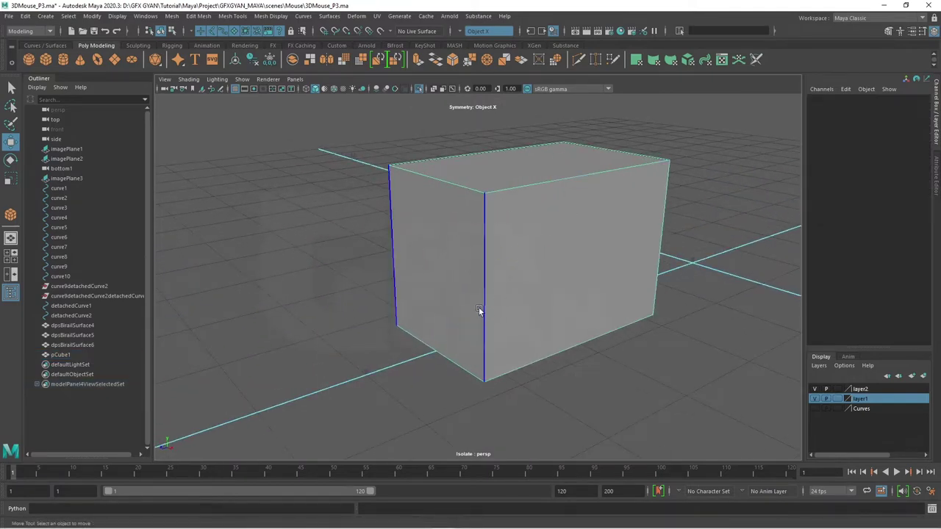
# Bevel the cube's two vertical edges with Fraction 1 and 4 segments.
pyautogui.click(481, 309)
pyautogui.moveTo(636, 306); pyautogui.dragTo(720, 342)
pyautogui.moveTo(533, 279); pyautogui.dragTo(551, 316)
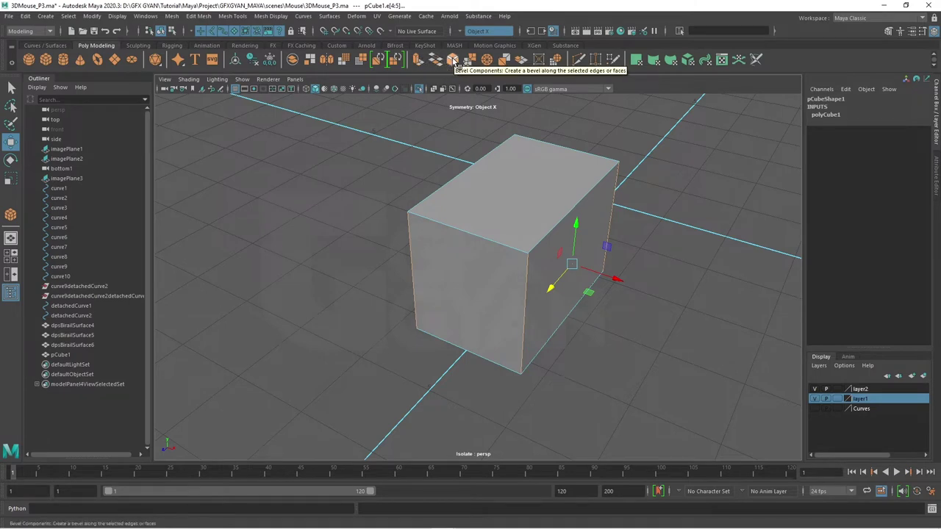
pyautogui.click(197, 16)
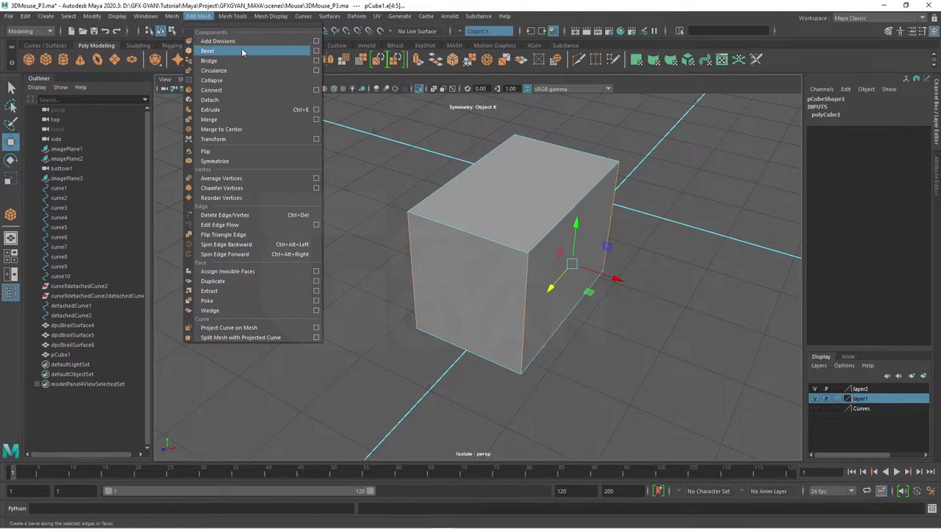
pyautogui.click(241, 50)
pyautogui.moveTo(468, 311); pyautogui.dragTo(442, 294)
pyautogui.moveTo(691, 136); pyautogui.dragTo(735, 136)
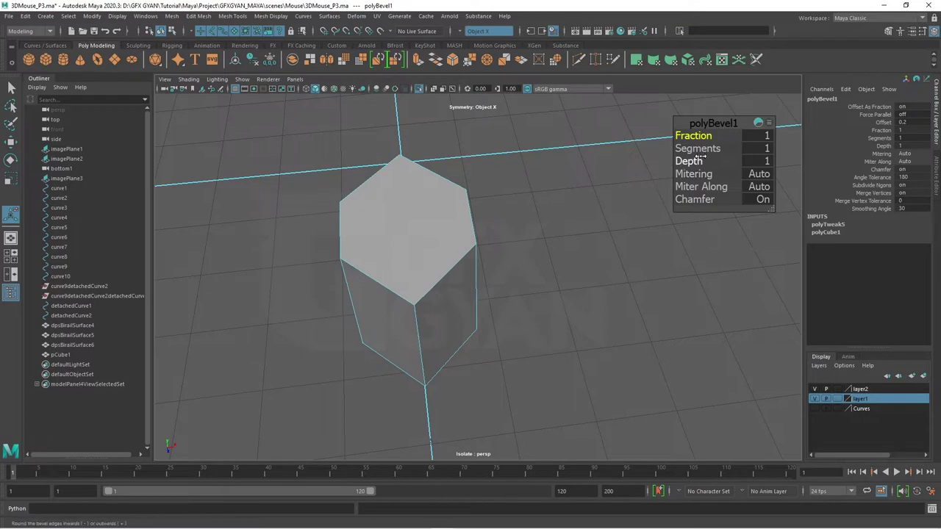
pyautogui.click(698, 149)
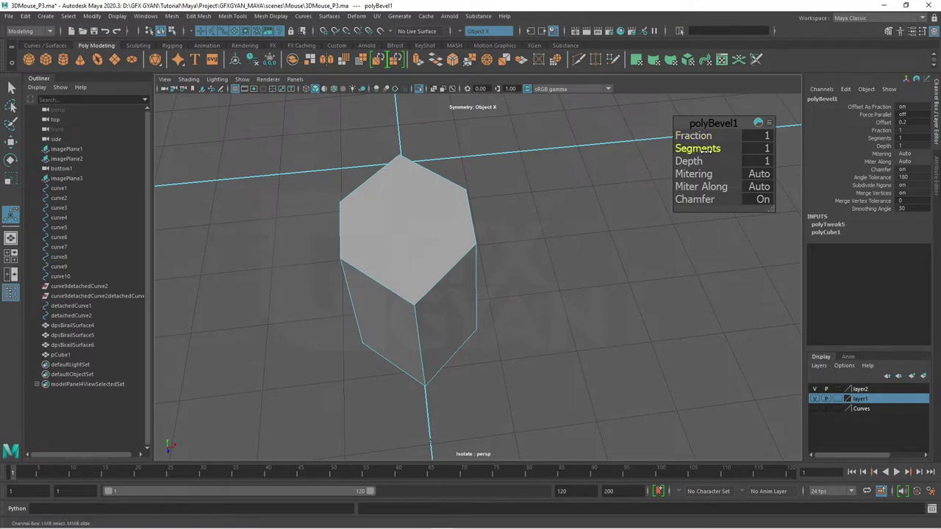
pyautogui.moveTo(699, 150); pyautogui.dragTo(717, 149)
# Compare the capsule to the top-view reference, trying 5 segments before keeping 4.
pyautogui.press('space')
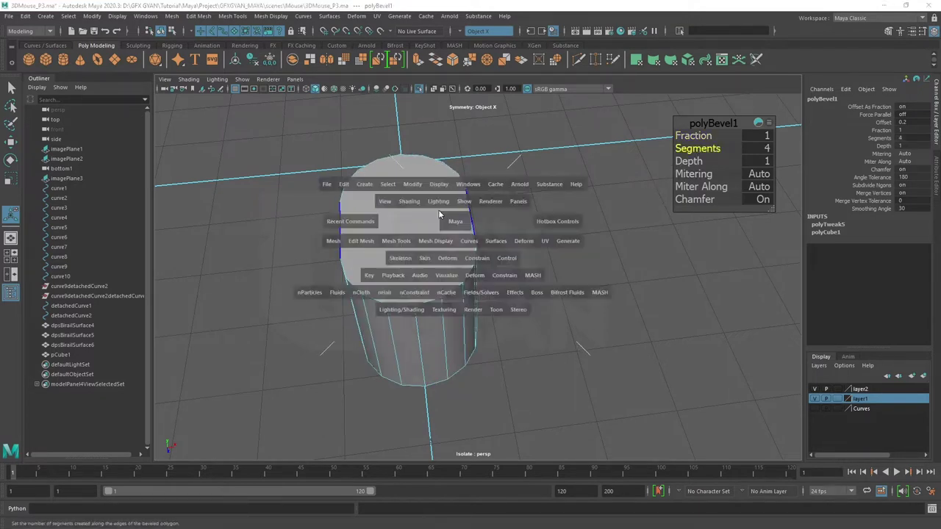
pyautogui.moveTo(420, 231); pyautogui.dragTo(426, 202)
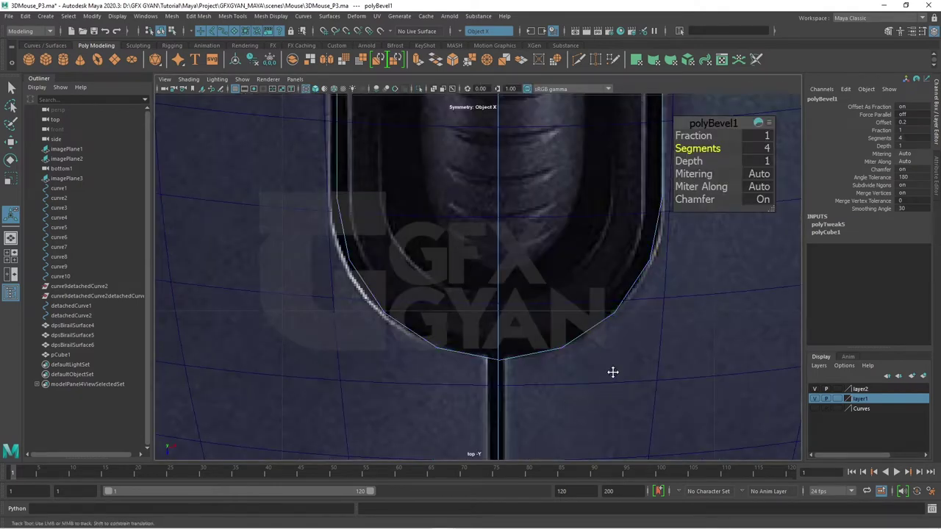
pyautogui.moveTo(613, 372); pyautogui.dragTo(523, 398)
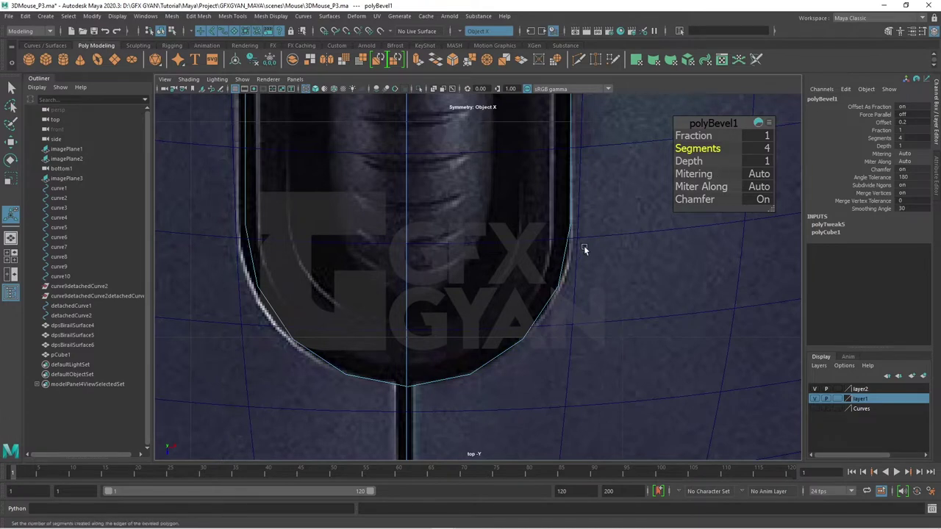
pyautogui.moveTo(702, 146); pyautogui.dragTo(704, 148)
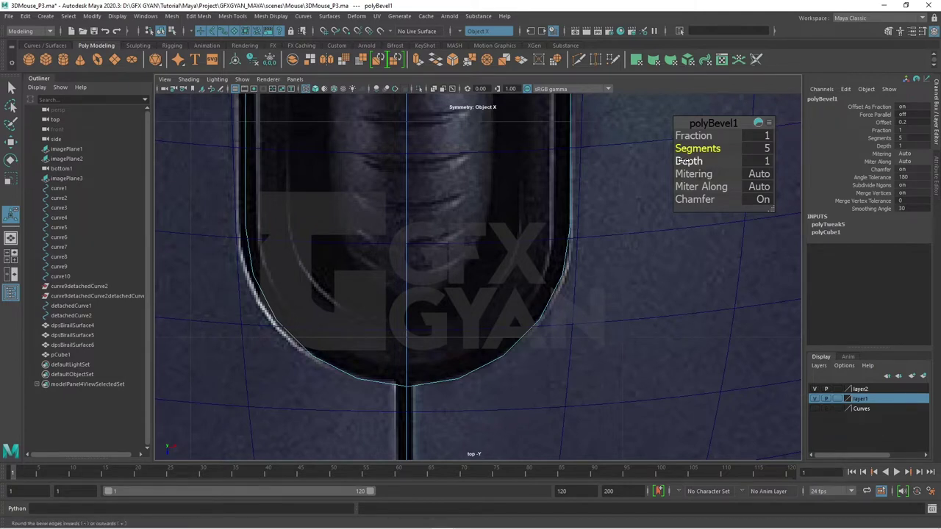
pyautogui.moveTo(681, 160); pyautogui.dragTo(678, 173)
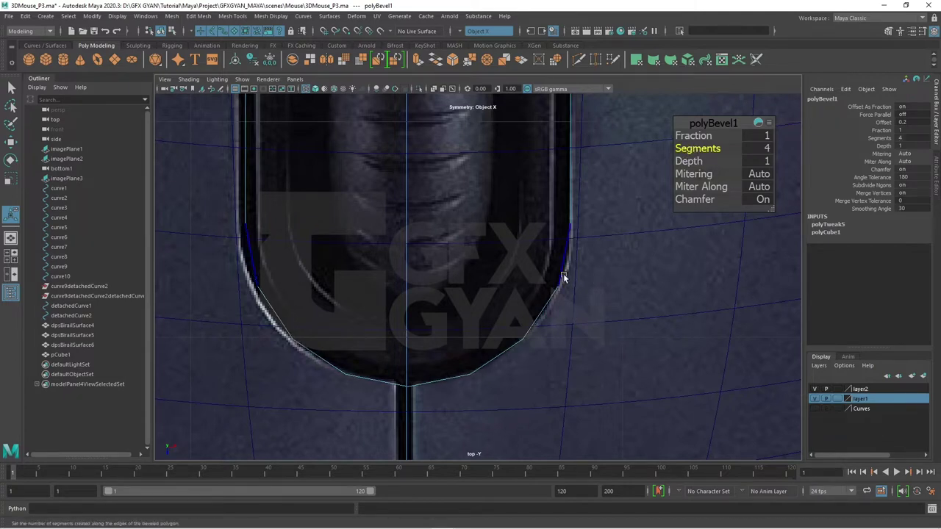
pyautogui.press('space')
pyautogui.press('space')
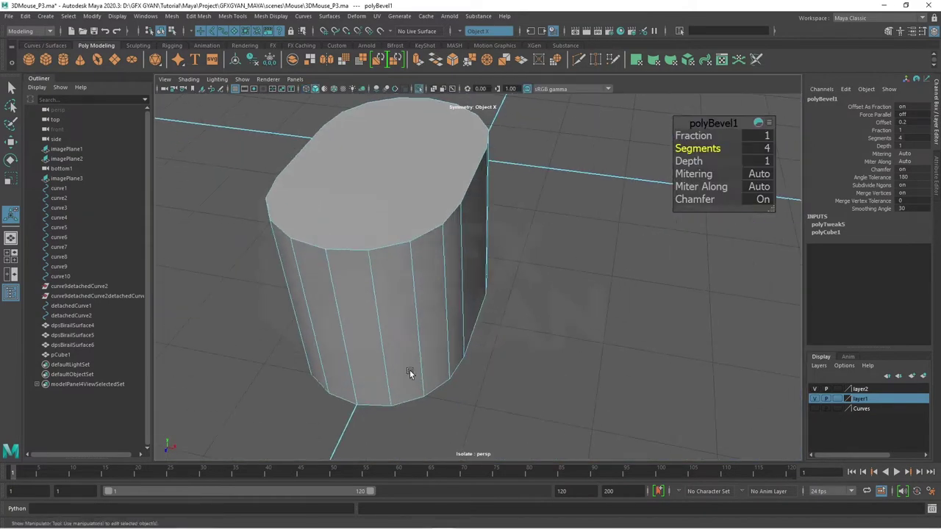
# Return to object mode and compare the capsule in the top and four-view layouts.
pyautogui.moveTo(409, 373); pyautogui.dragTo(471, 249)
pyautogui.moveTo(471, 249); pyautogui.dragTo(514, 234)
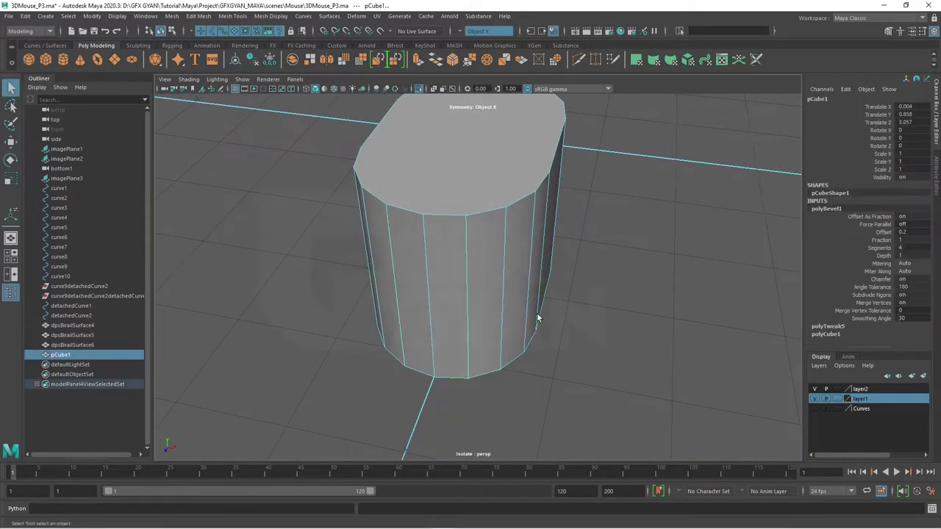
pyautogui.moveTo(537, 312); pyautogui.dragTo(500, 284)
pyautogui.press('space')
pyautogui.press('space')
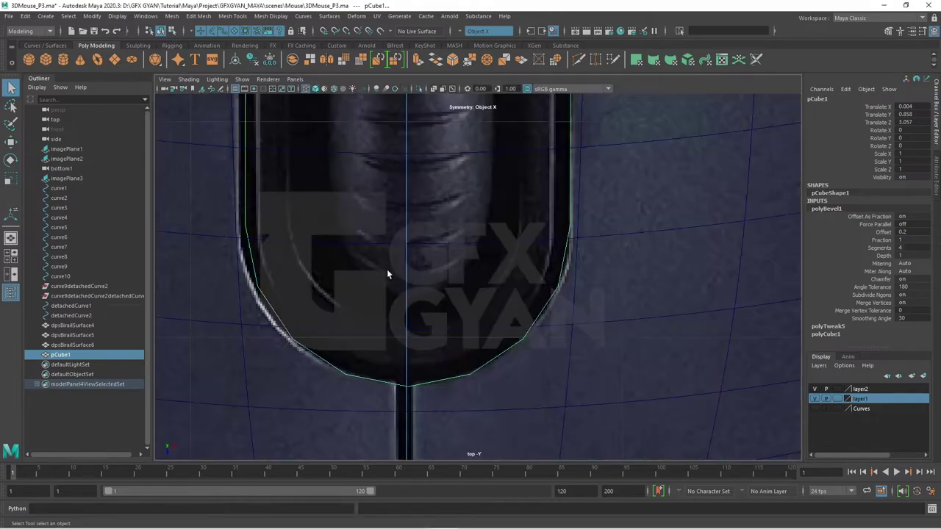
pyautogui.press('space')
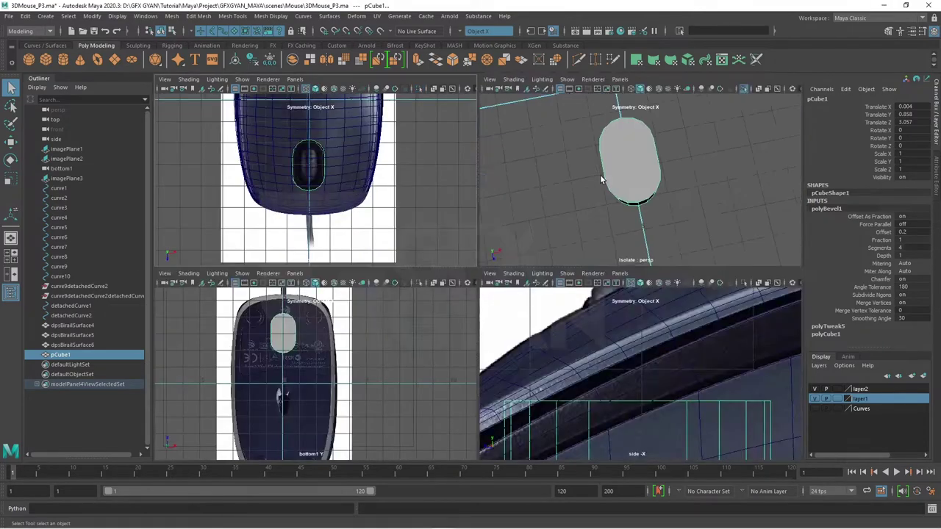
pyautogui.press('space')
pyautogui.moveTo(446, 263); pyautogui.dragTo(453, 307)
# Put the capsule into vertex editing with the Move tool and Symmetry off.
pyautogui.moveTo(453, 221); pyautogui.dragTo(414, 220)
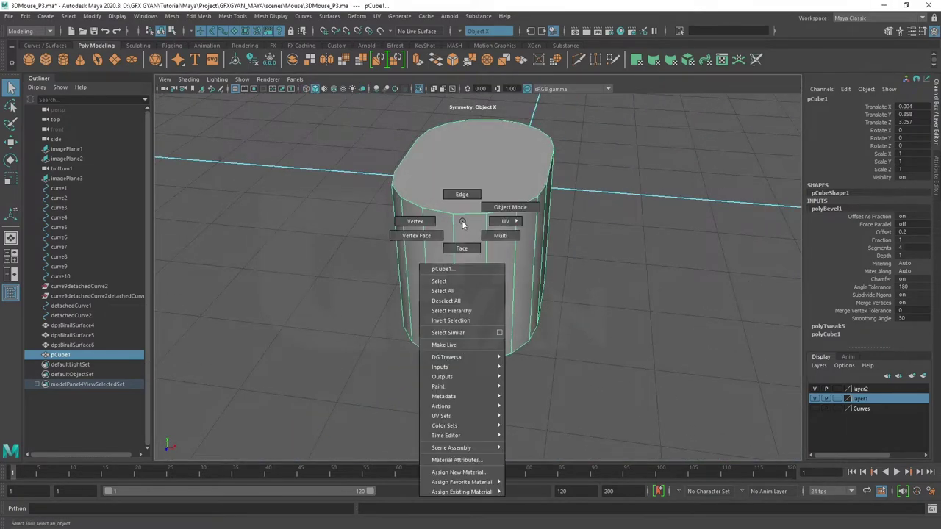
pyautogui.scroll(3)
pyautogui.click(438, 186)
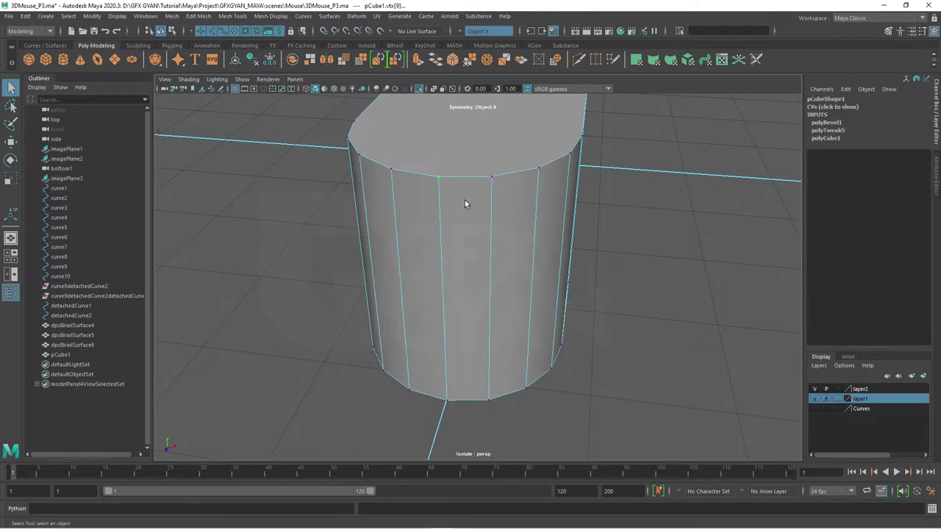
pyautogui.press('w')
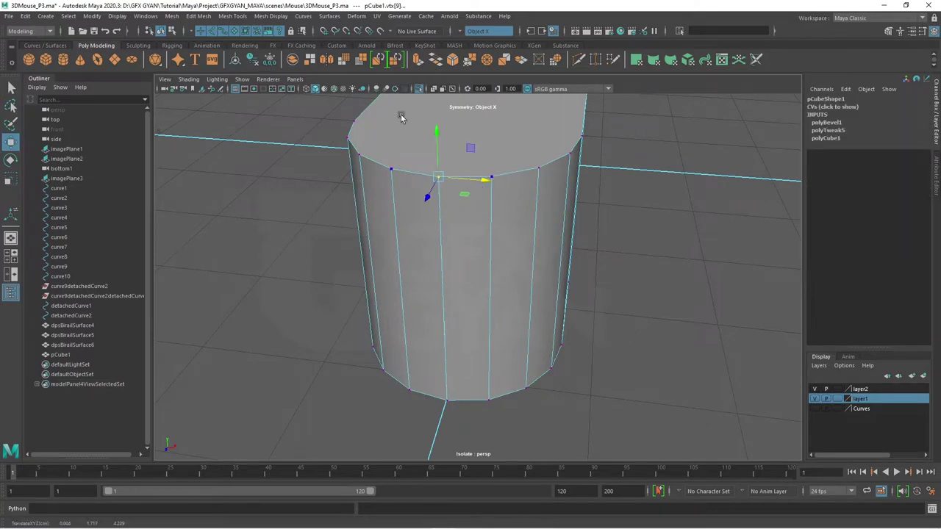
pyautogui.click(478, 31)
pyautogui.click(482, 37)
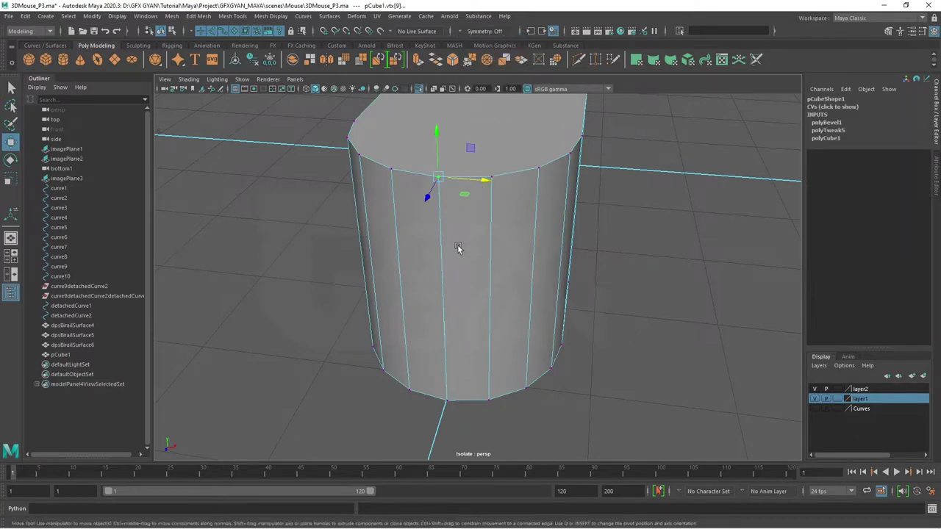
# Select rim vertices, undo a trial X move, and frame the top-edge vertex.
pyautogui.click(444, 397)
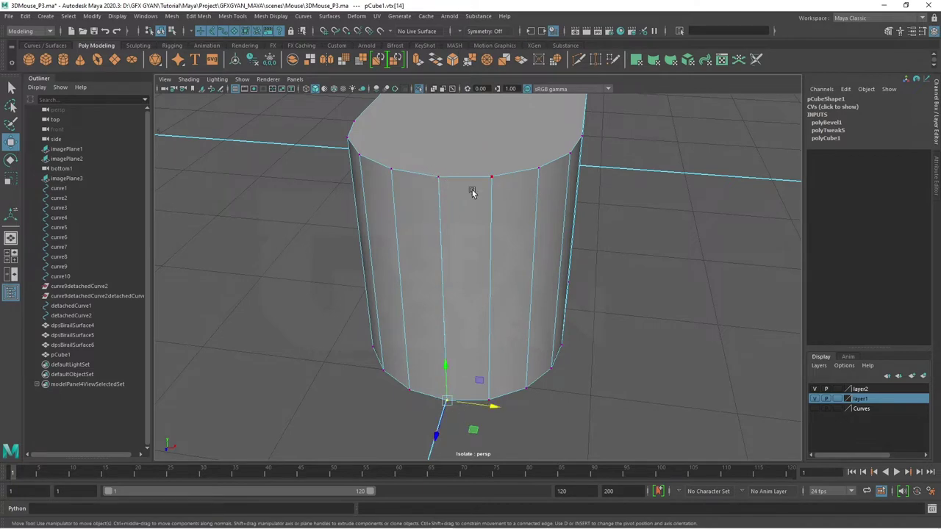
pyautogui.click(473, 192)
pyautogui.moveTo(491, 183); pyautogui.dragTo(475, 180)
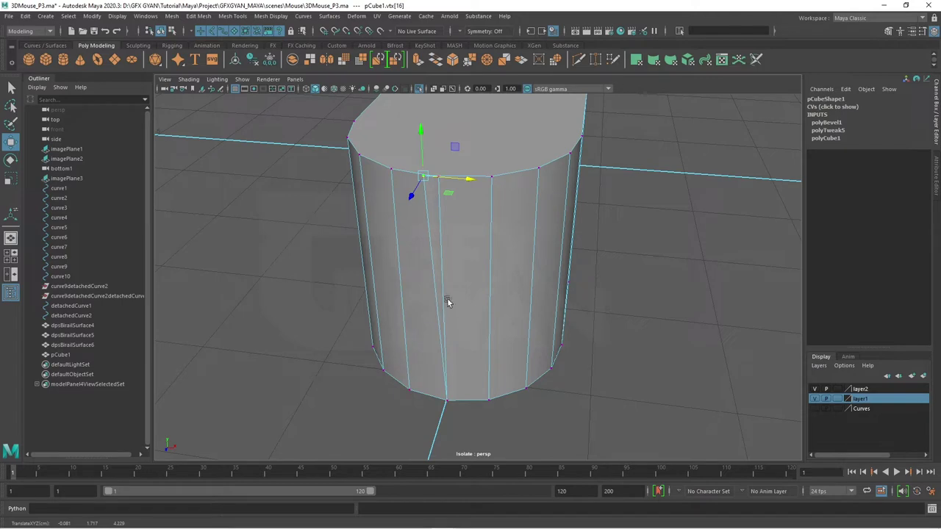
pyautogui.hotkey('ctrl', 'z')
pyautogui.hotkey('ctrl', 'z')
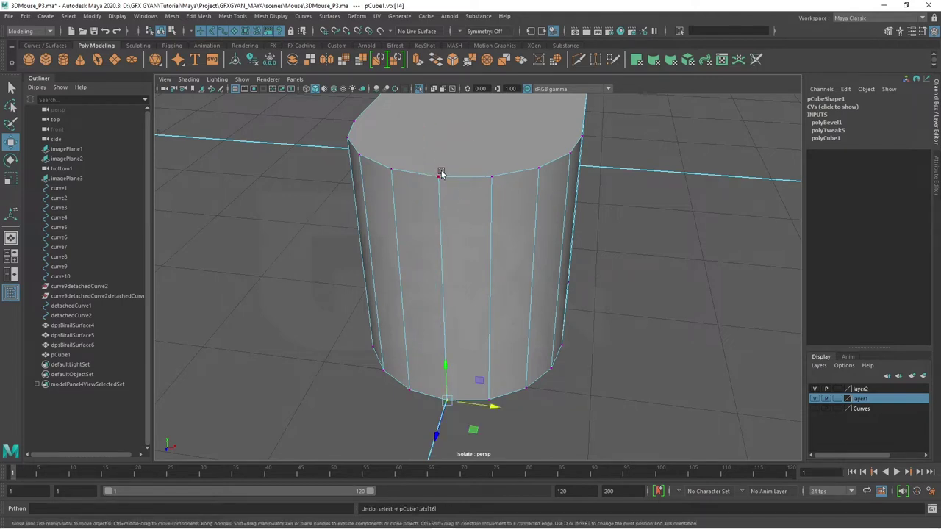
pyautogui.click(440, 174)
pyautogui.press('f')
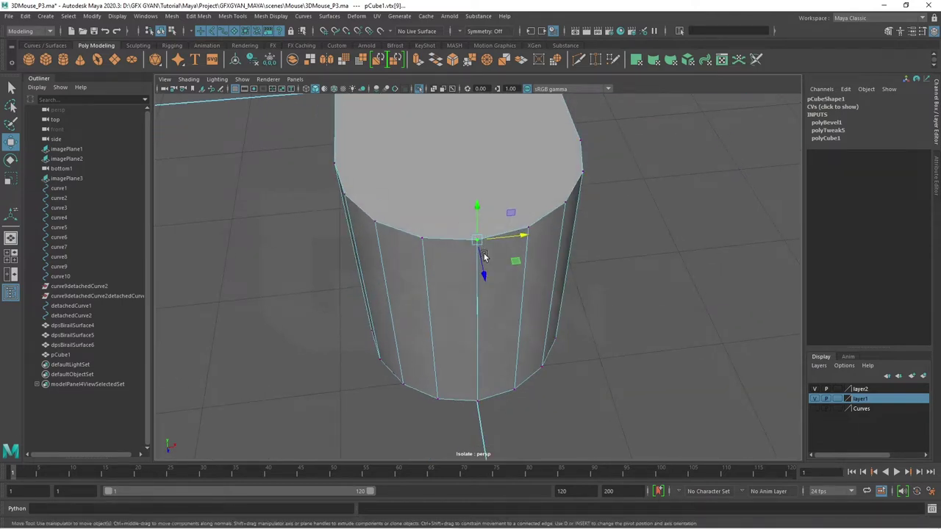
pyautogui.moveTo(483, 255); pyautogui.dragTo(515, 288)
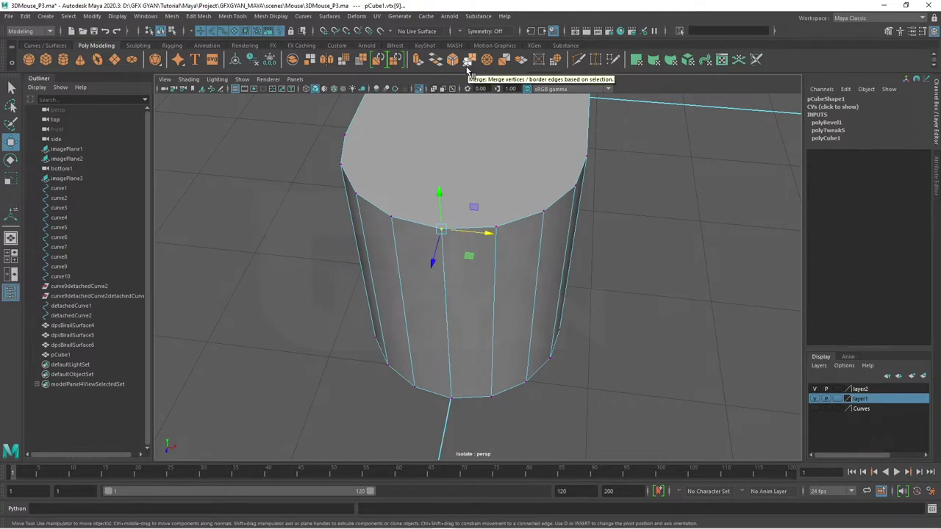
# Merge the doubled rim vertices at a 0.01 threshold, repeating around the capsule.
pyautogui.click(468, 66)
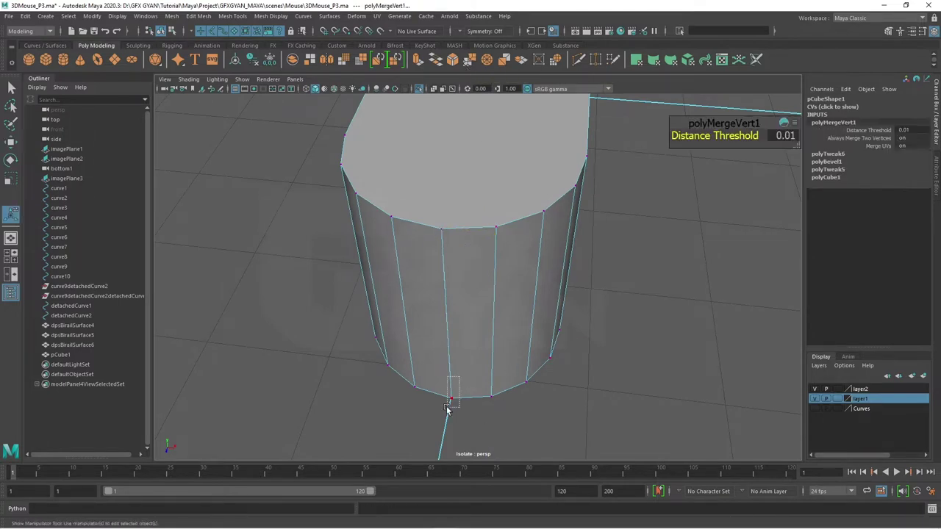
pyautogui.press('g')
pyautogui.moveTo(506, 396); pyautogui.dragTo(519, 260)
pyautogui.click(472, 220)
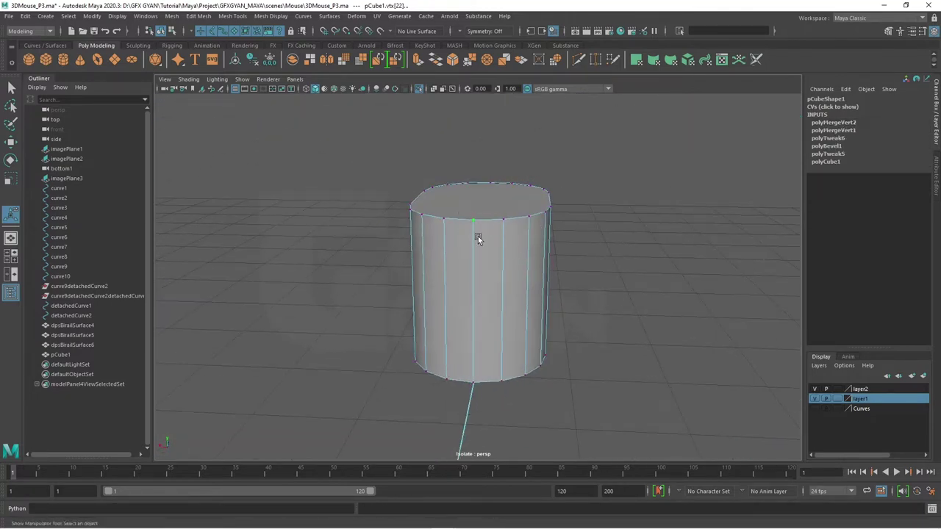
pyautogui.moveTo(478, 236); pyautogui.dragTo(509, 298)
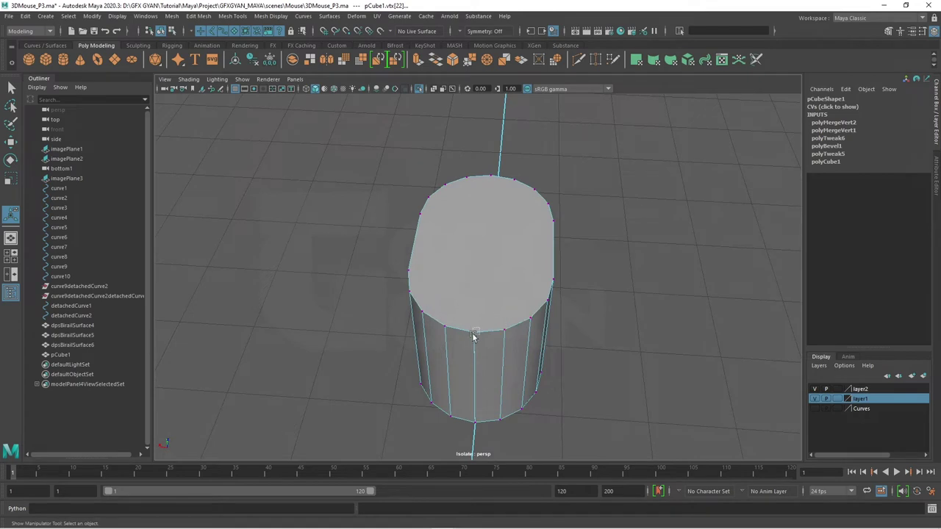
pyautogui.press('g')
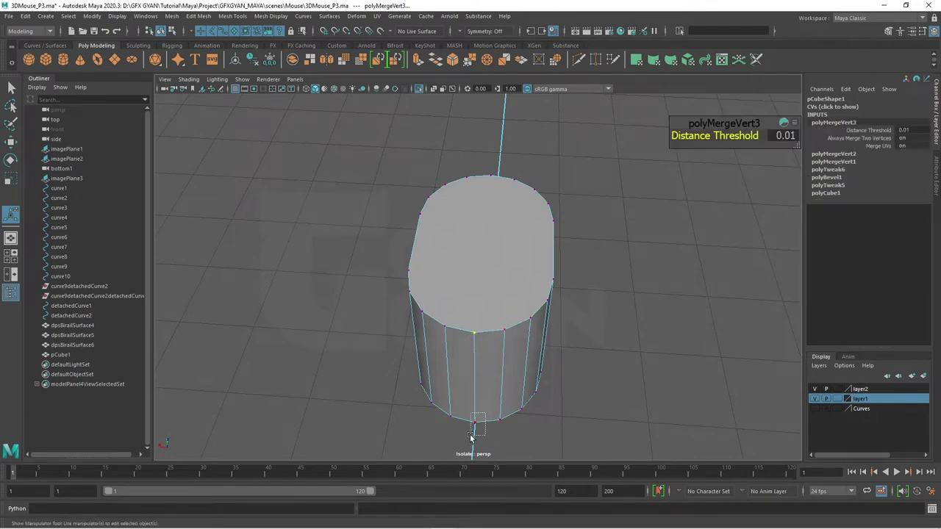
pyautogui.press('g')
# Nudge a lower-edge cylinder vertex sideways along X, then return to object mode.
pyautogui.moveTo(483, 250); pyautogui.dragTo(440, 248)
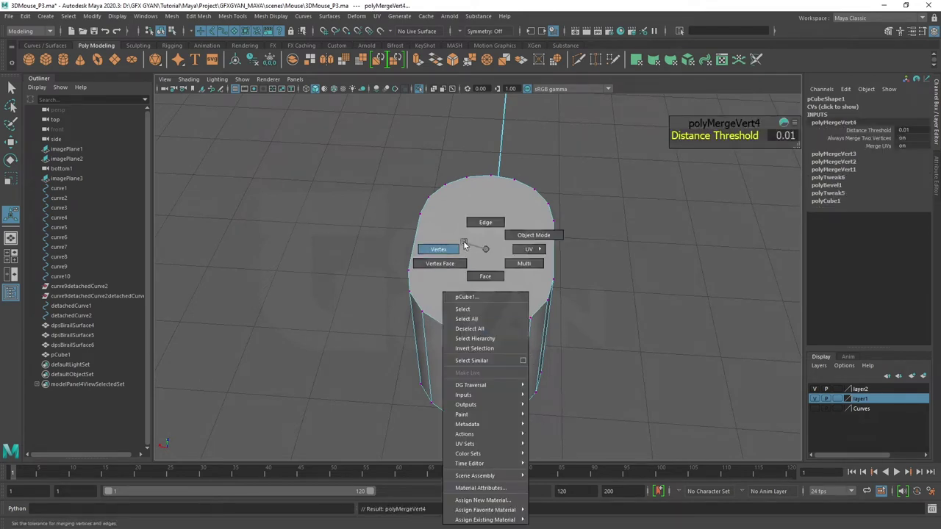
pyautogui.click(474, 334)
pyautogui.press('w')
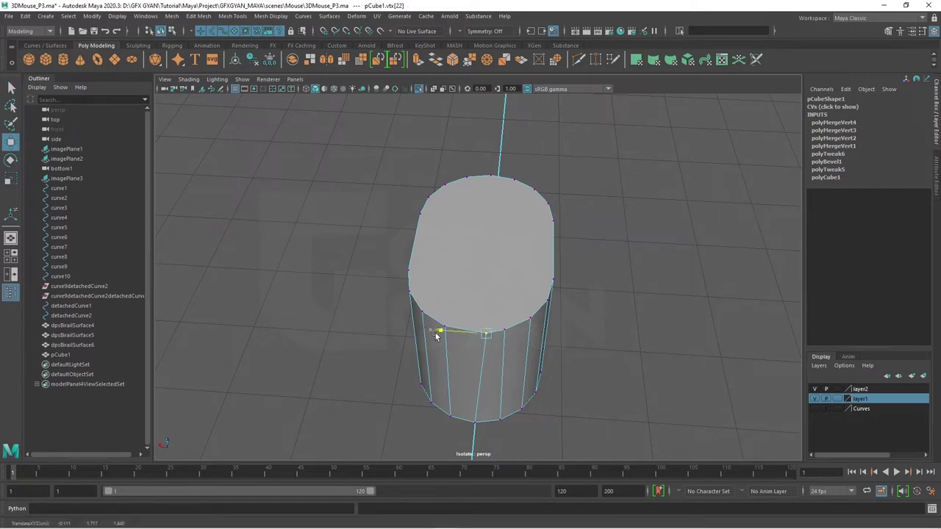
pyautogui.moveTo(431, 330); pyautogui.dragTo(451, 332)
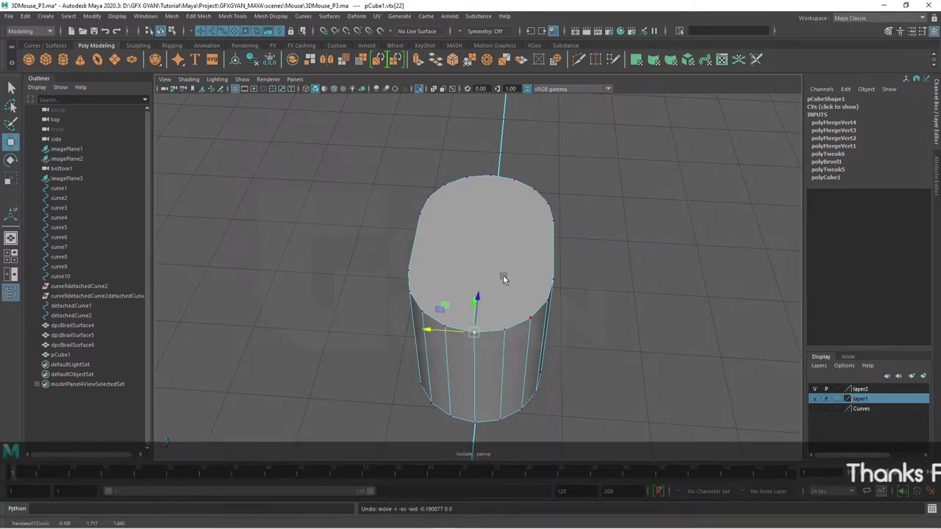
pyautogui.moveTo(502, 250); pyautogui.dragTo(547, 239)
pyautogui.click(692, 347)
# Check the cylinder's placement in the four-view layout and perspective view.
pyautogui.click(518, 352)
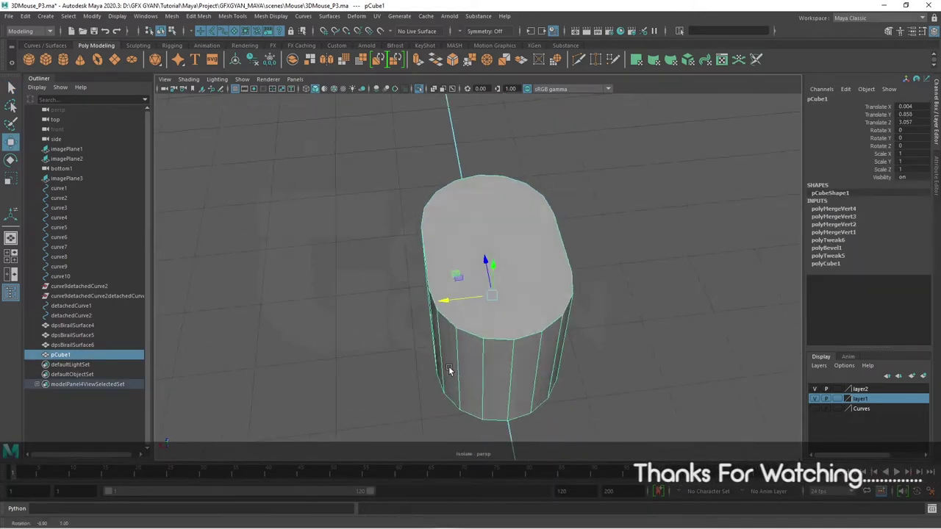
pyautogui.moveTo(517, 352); pyautogui.dragTo(525, 379)
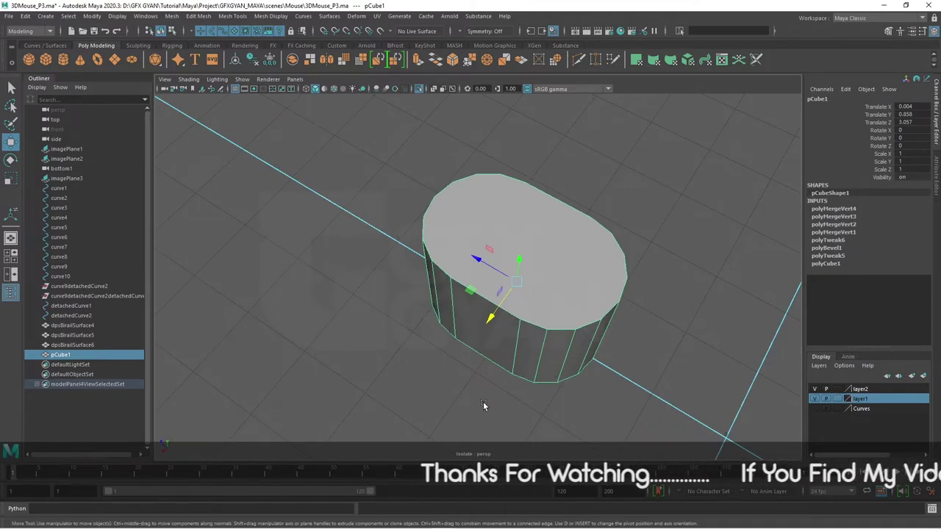
pyautogui.press('space')
pyautogui.press('space')
pyautogui.scroll(3)
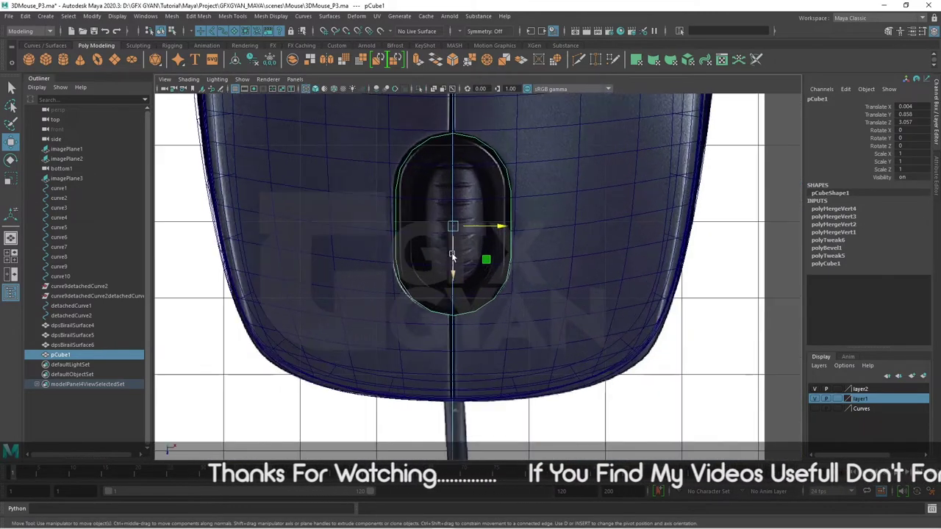
pyautogui.scroll(3)
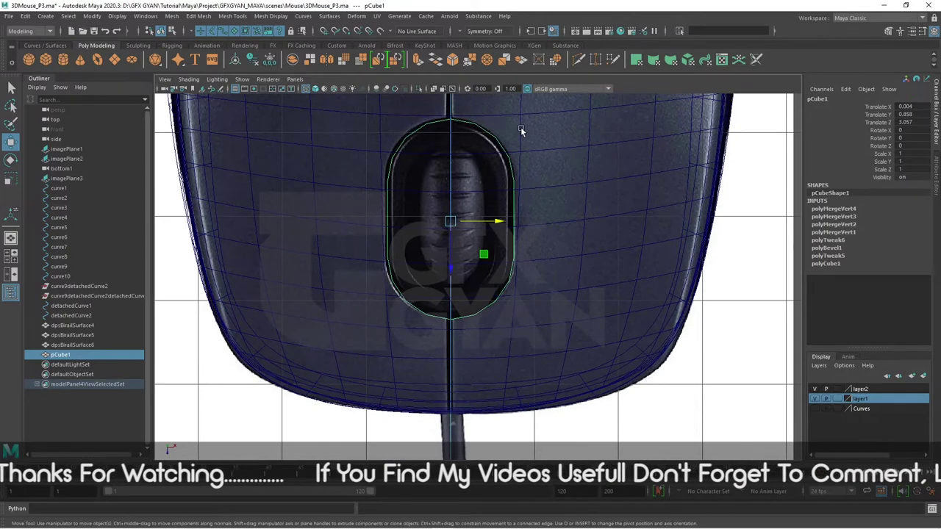
pyautogui.press('space')
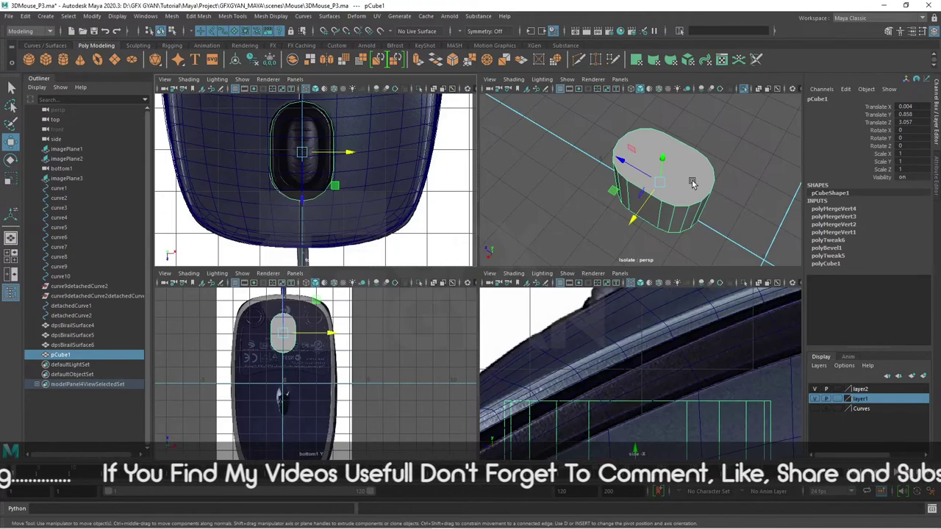
pyautogui.press('space')
pyautogui.moveTo(685, 183); pyautogui.dragTo(667, 291)
pyautogui.click(664, 290)
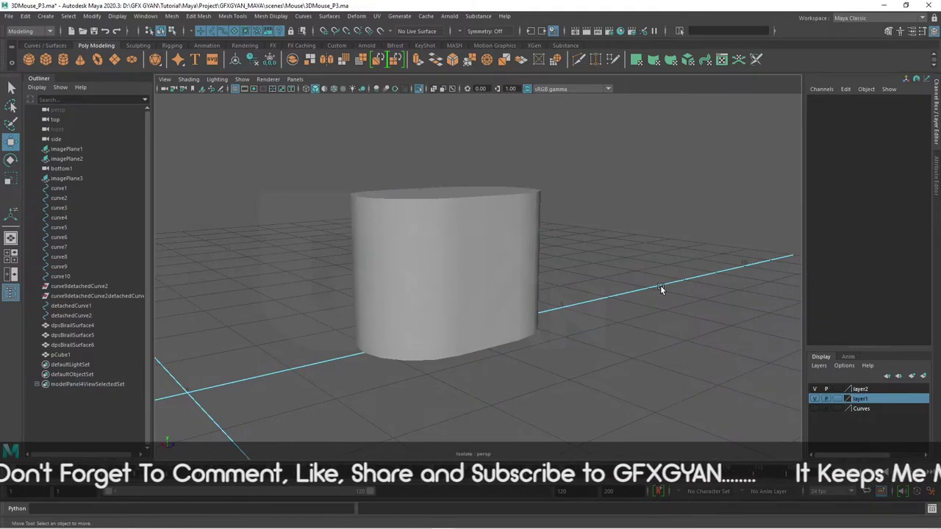
# Show the whole mouse again and raise the cylinder to Translate Y 2.567.
pyautogui.hotkey('ctrl', '1')
pyautogui.moveTo(660, 285); pyautogui.dragTo(503, 147)
pyautogui.click(475, 309)
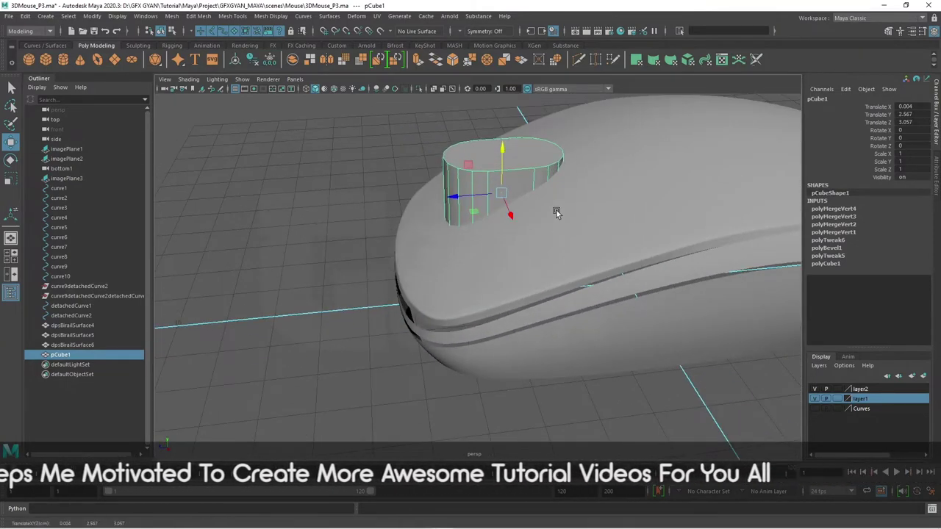
pyautogui.moveTo(557, 210); pyautogui.dragTo(535, 191)
# Isolate only the top shell dpsBirailSurface6 and the cylinder pCube1.
pyautogui.click(570, 189)
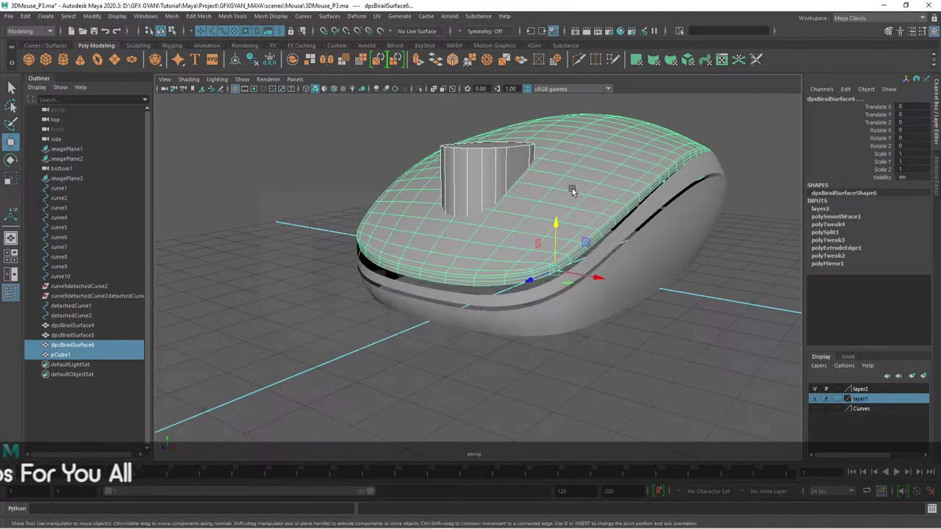
pyautogui.hotkey('ctrl', '1')
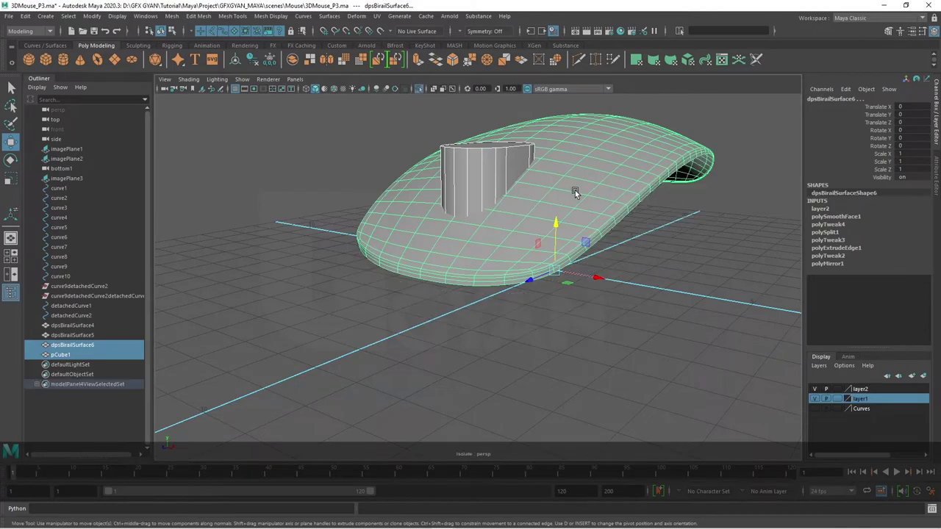
pyautogui.click(573, 326)
pyautogui.moveTo(572, 326); pyautogui.dragTo(537, 295)
# Select the top shell first, then add the cylinder to the selection.
pyautogui.click(387, 170)
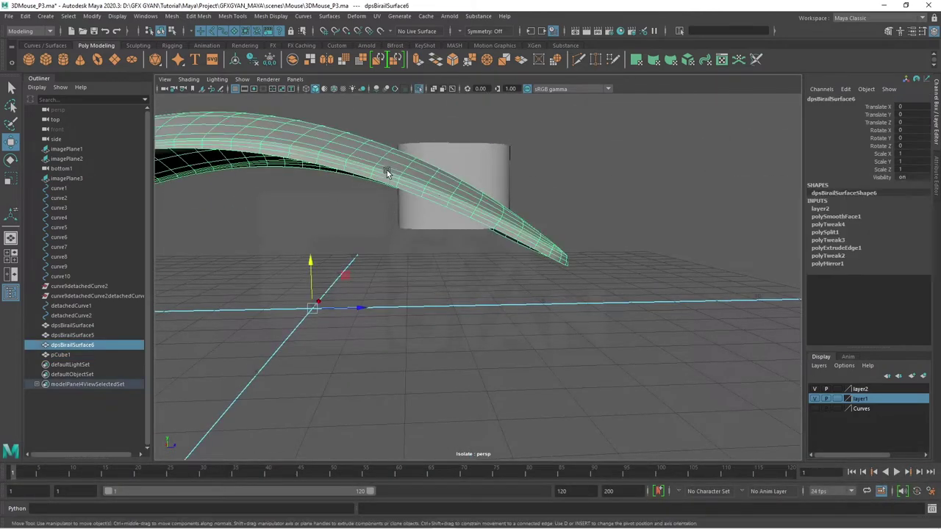
pyautogui.click(489, 160)
pyautogui.moveTo(531, 235); pyautogui.dragTo(555, 277)
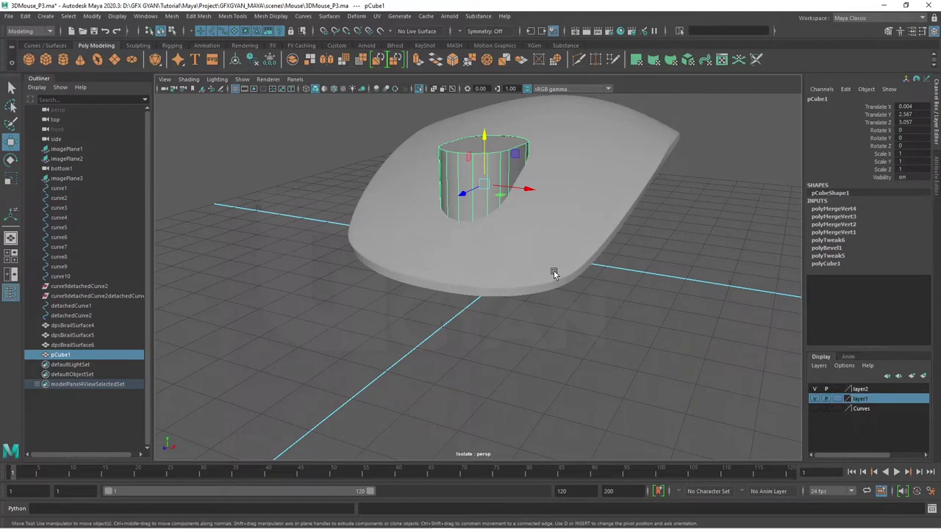
pyautogui.click(563, 258)
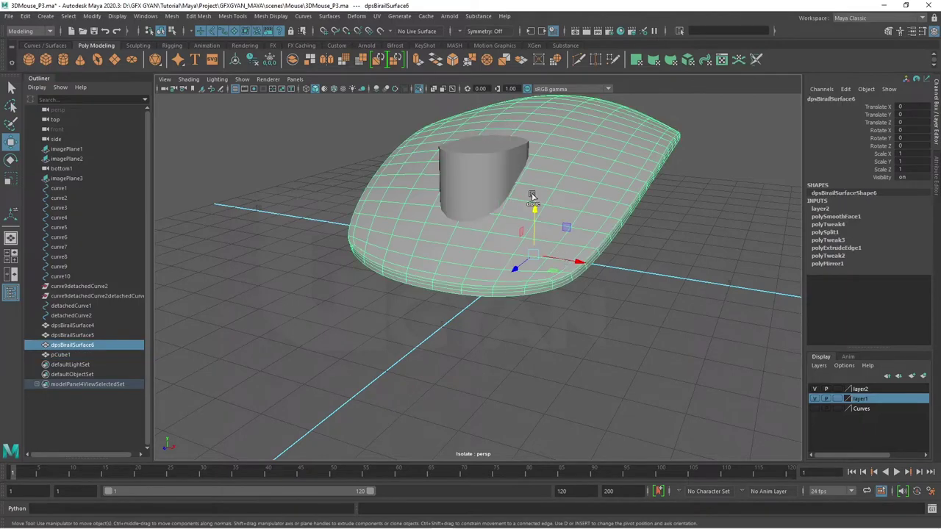
pyautogui.click(492, 164)
pyautogui.moveTo(562, 335); pyautogui.dragTo(538, 369)
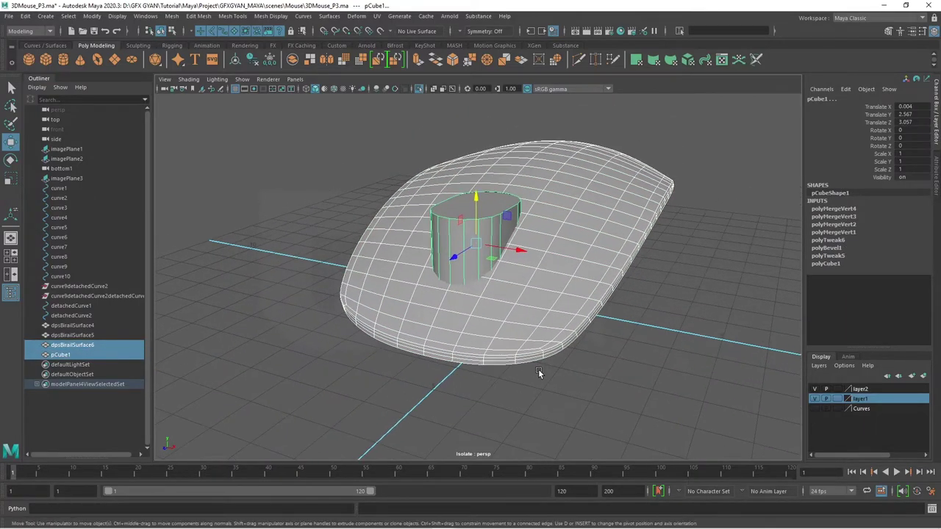
pyautogui.click(589, 276)
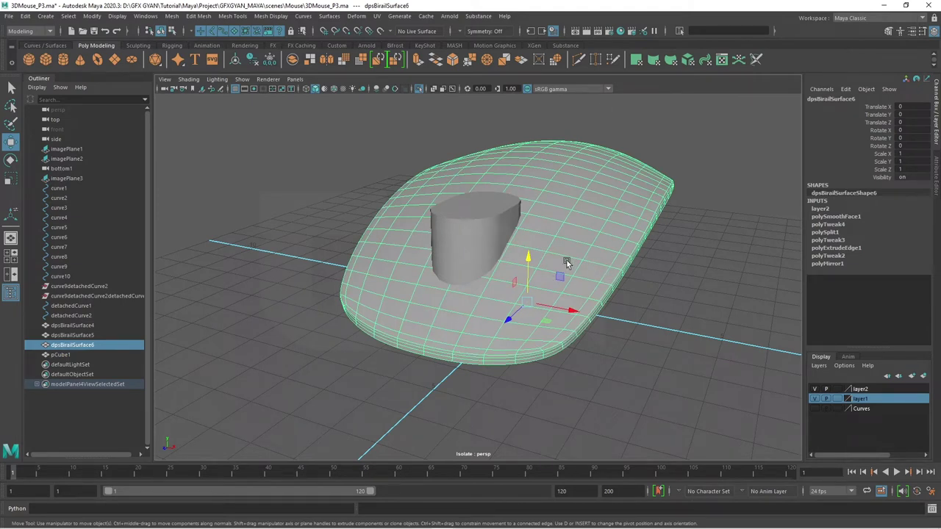
pyautogui.click(473, 229)
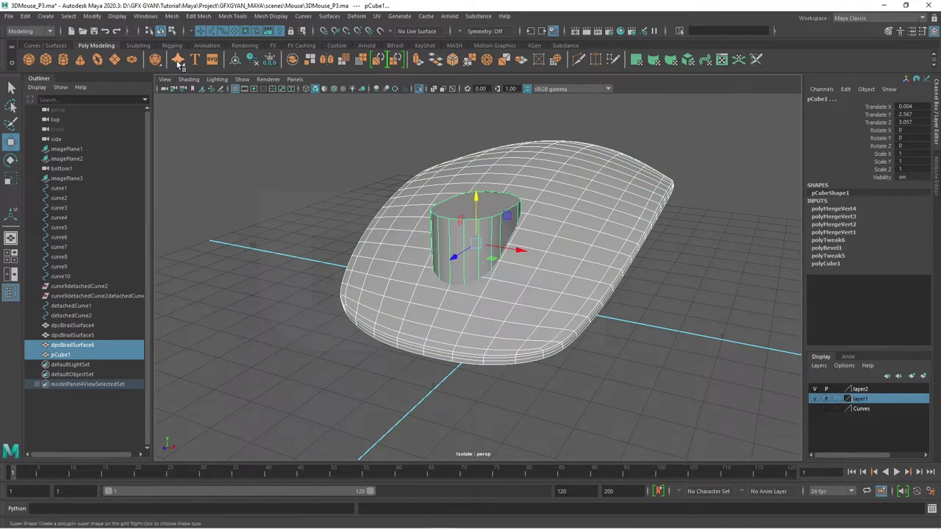
pyautogui.click(171, 16)
pyautogui.moveTo(192, 41)
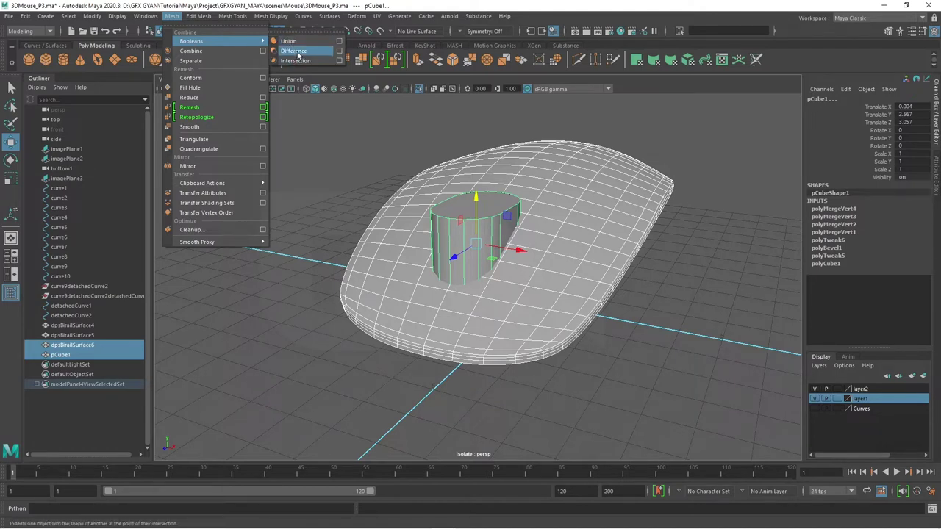
# Subtract the capsule from the top shell with Booleans Difference and inspect the slot.
pyautogui.click(339, 53)
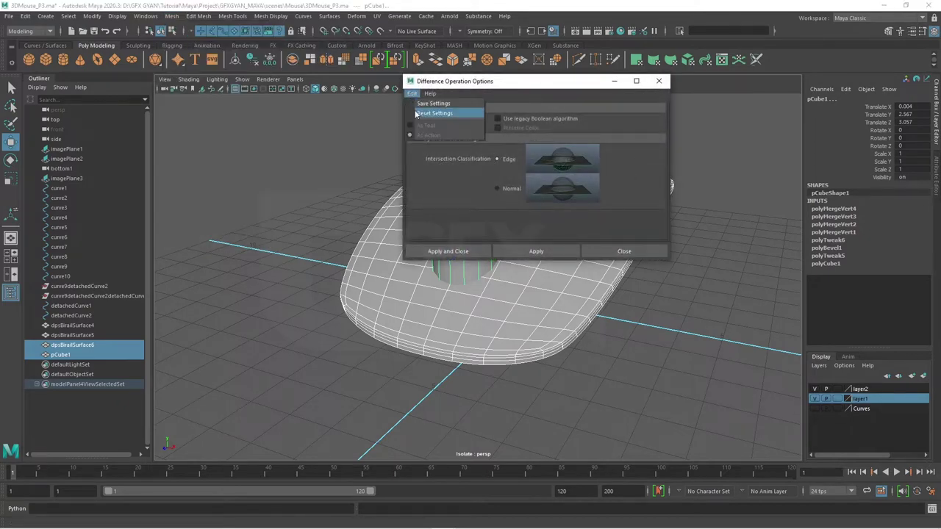
pyautogui.click(458, 251)
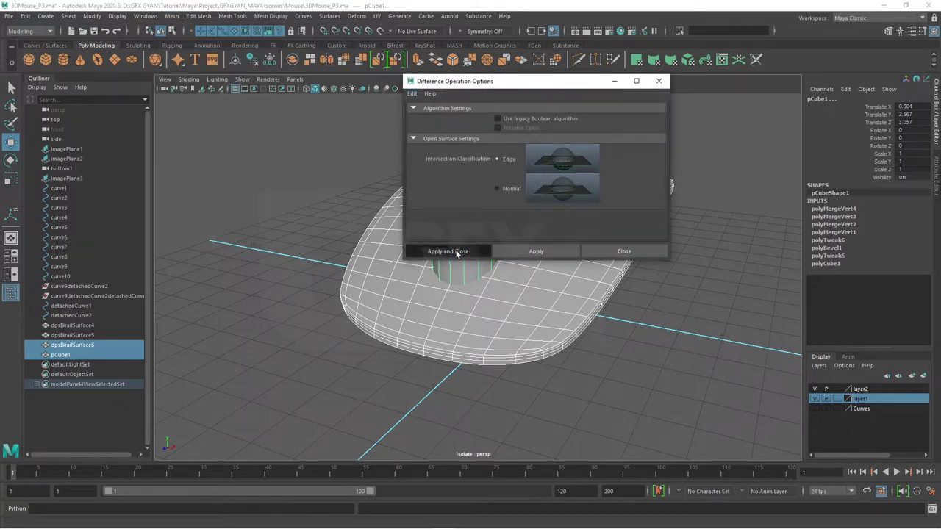
pyautogui.moveTo(671, 384); pyautogui.dragTo(565, 370)
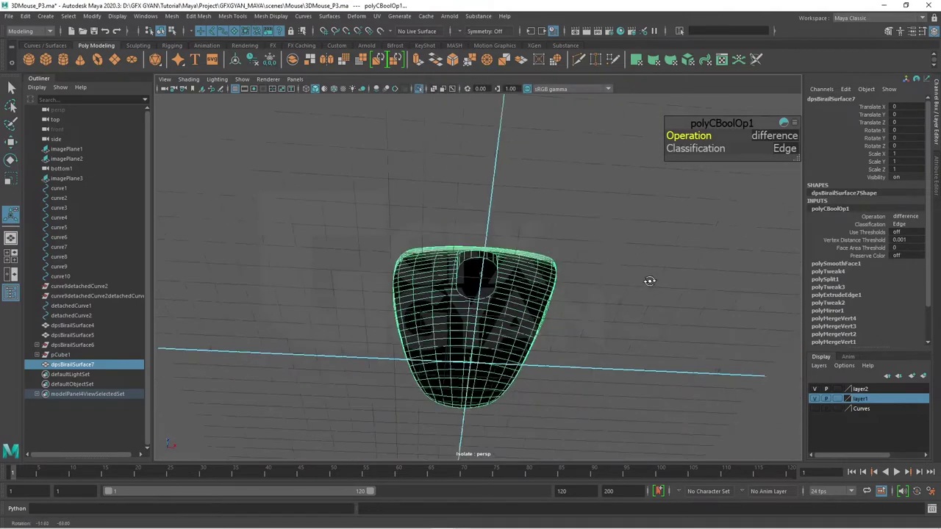
pyautogui.scroll(3)
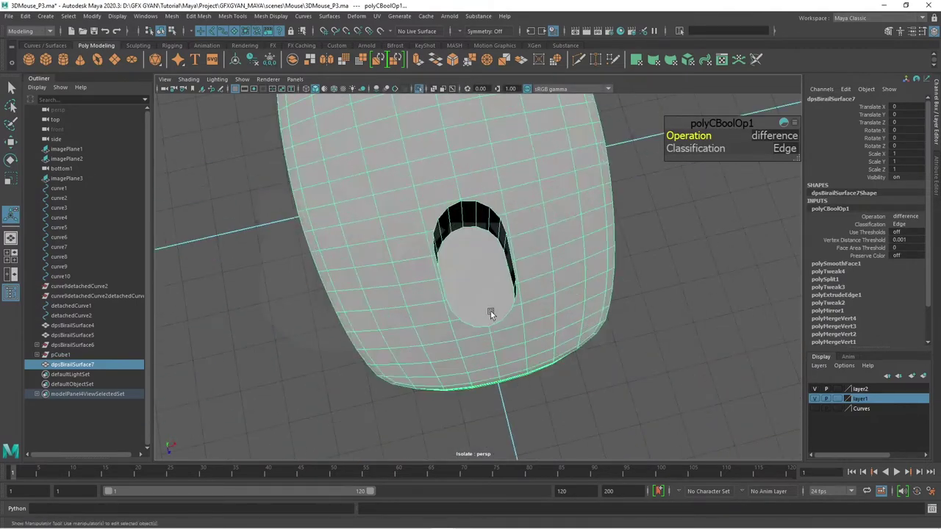
pyautogui.moveTo(491, 314); pyautogui.dragTo(507, 263)
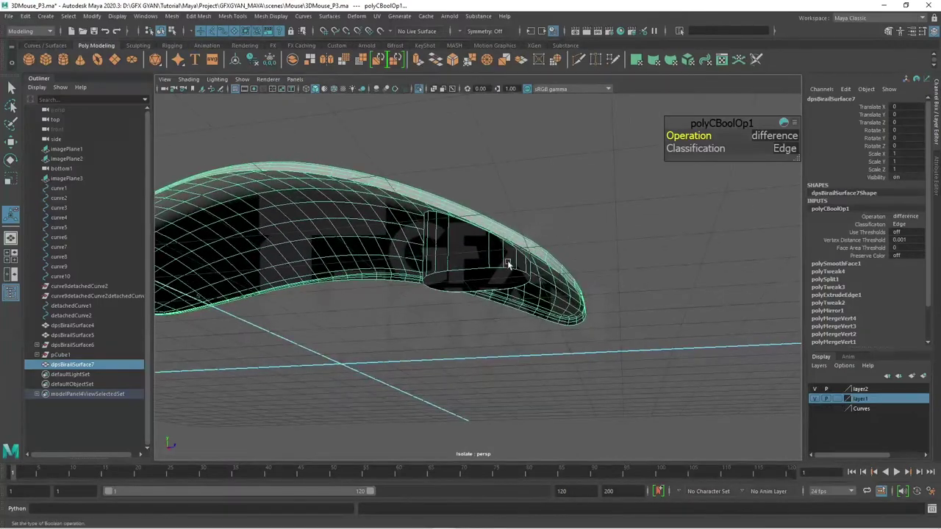
pyautogui.scroll(3)
pyautogui.moveTo(574, 250); pyautogui.dragTo(492, 303)
pyautogui.scroll(-3)
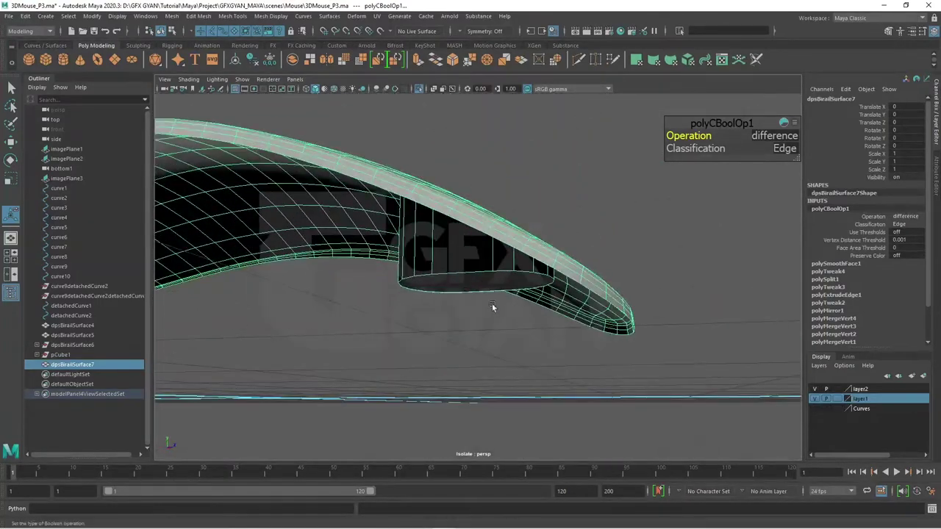
pyautogui.moveTo(460, 237); pyautogui.dragTo(460, 269)
pyautogui.moveTo(470, 280); pyautogui.dragTo(456, 293)
# With object-X symmetry on, select and delete the leftover inset faces inside the hole.
pyautogui.click(429, 278)
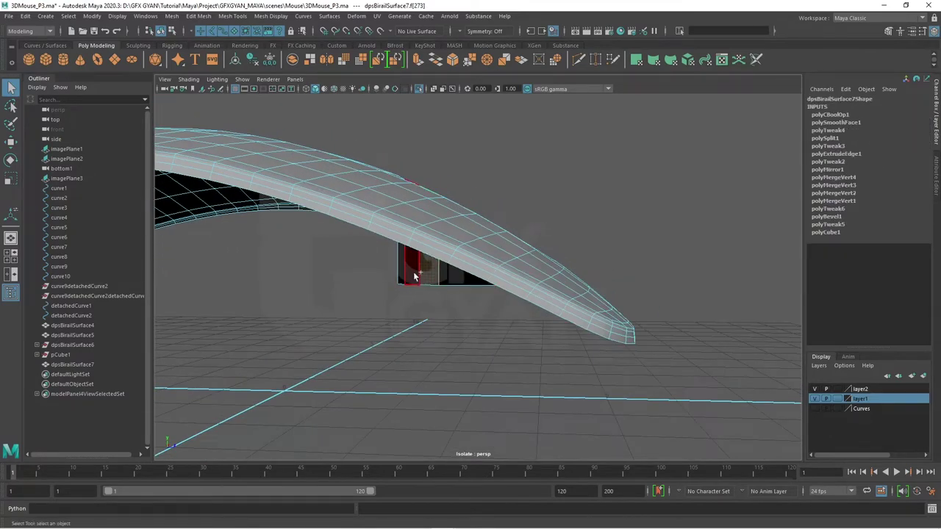
pyautogui.scroll(3)
pyautogui.scroll(3)
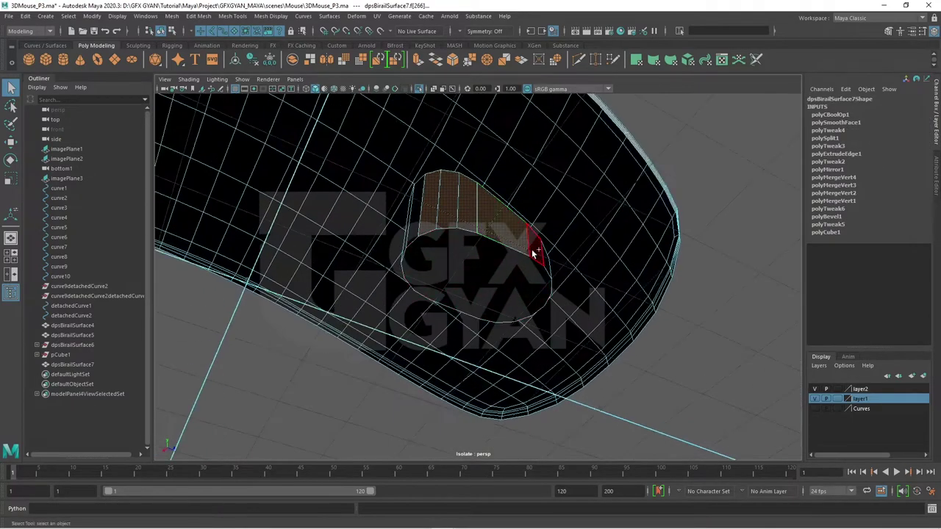
pyautogui.click(470, 31)
pyautogui.click(479, 42)
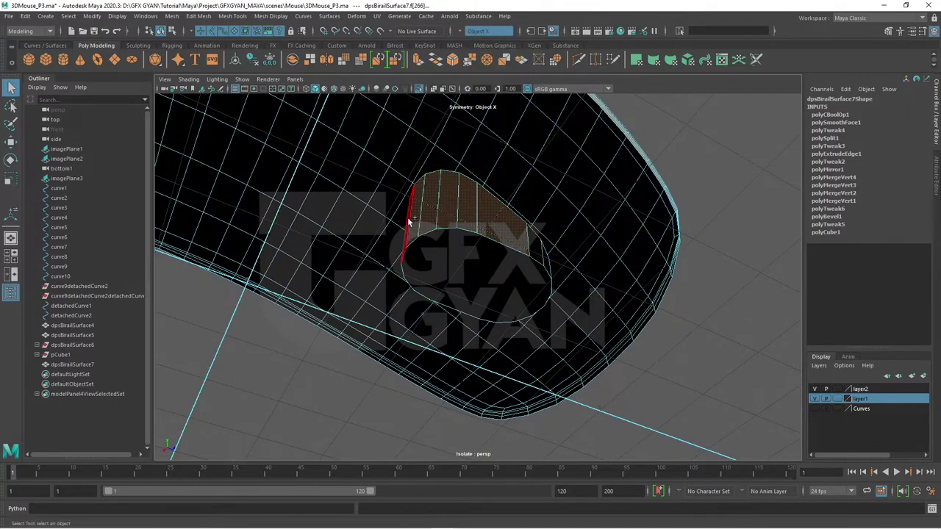
pyautogui.click(390, 213)
pyautogui.moveTo(538, 252); pyautogui.dragTo(490, 245)
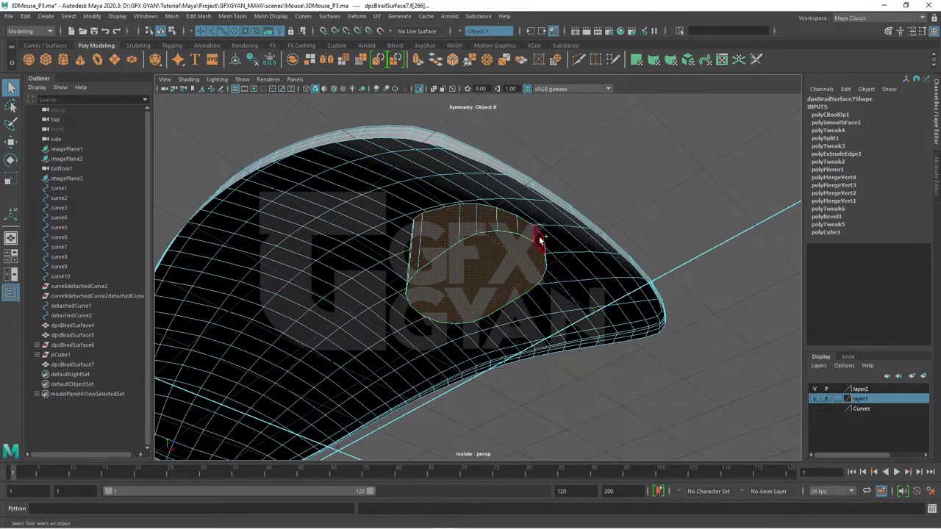
pyautogui.moveTo(564, 272); pyautogui.dragTo(503, 334)
pyautogui.press('Delete')
# Return to object mode, select the mouse shell and preview it smoothed.
pyautogui.press('F8')
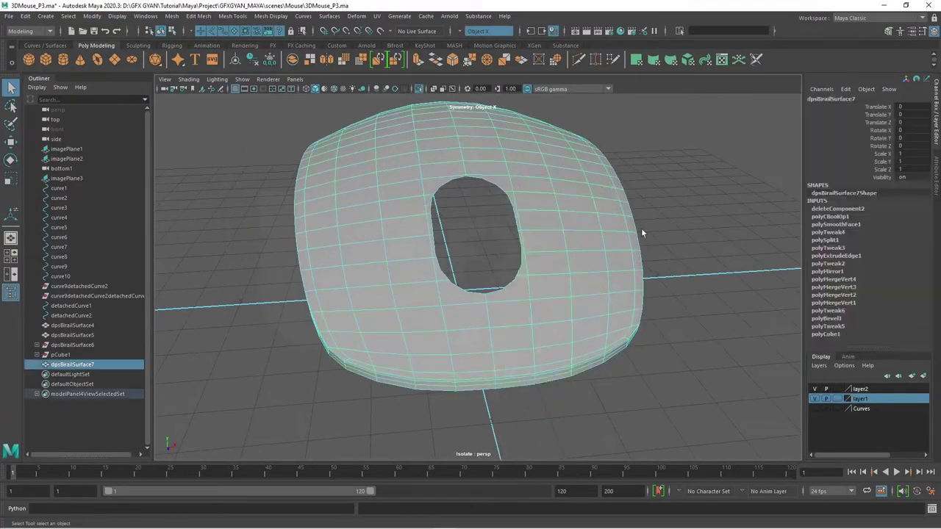
pyautogui.click(641, 228)
pyautogui.moveTo(642, 228); pyautogui.dragTo(527, 370)
pyautogui.click(547, 212)
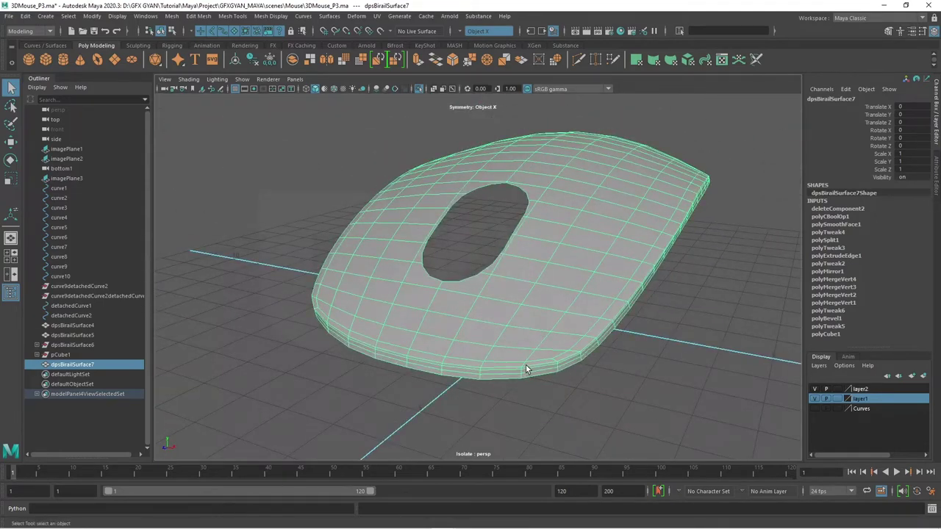
pyautogui.press('3')
pyautogui.scroll(3)
pyautogui.moveTo(483, 315); pyautogui.dragTo(532, 309)
# Inspect the smoothed hole and its rim from several angles, then return to the low-poly cage.
pyautogui.moveTo(488, 222); pyautogui.dragTo(476, 168)
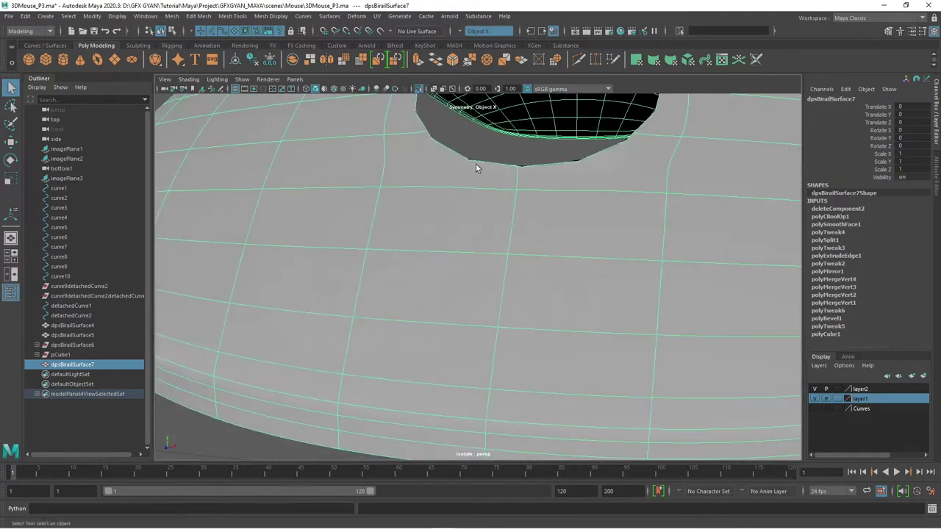
pyautogui.moveTo(545, 179); pyautogui.dragTo(468, 294)
pyautogui.scroll(-3)
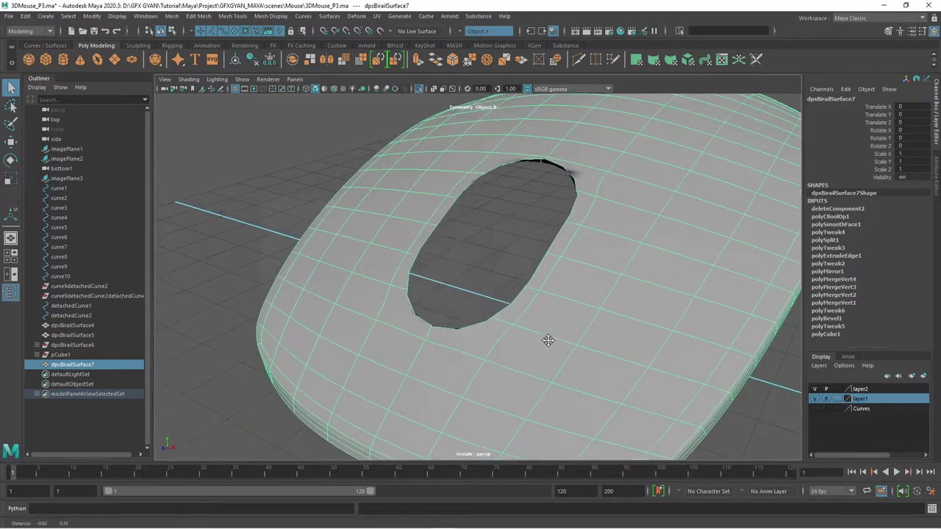
pyautogui.moveTo(546, 338); pyautogui.dragTo(536, 202)
pyautogui.scroll(3)
pyautogui.moveTo(558, 289); pyautogui.dragTo(574, 248)
pyautogui.press('1')
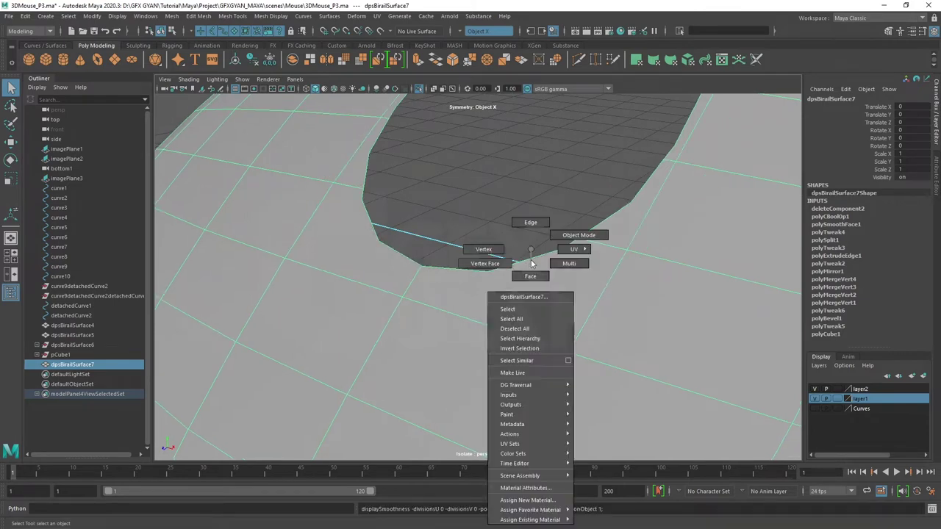
# In vertex mode, Multi-Cut new edges linking the hole's lower rim to surrounding grid vertices.
pyautogui.moveTo(524, 250); pyautogui.dragTo(471, 258)
pyautogui.click(564, 249)
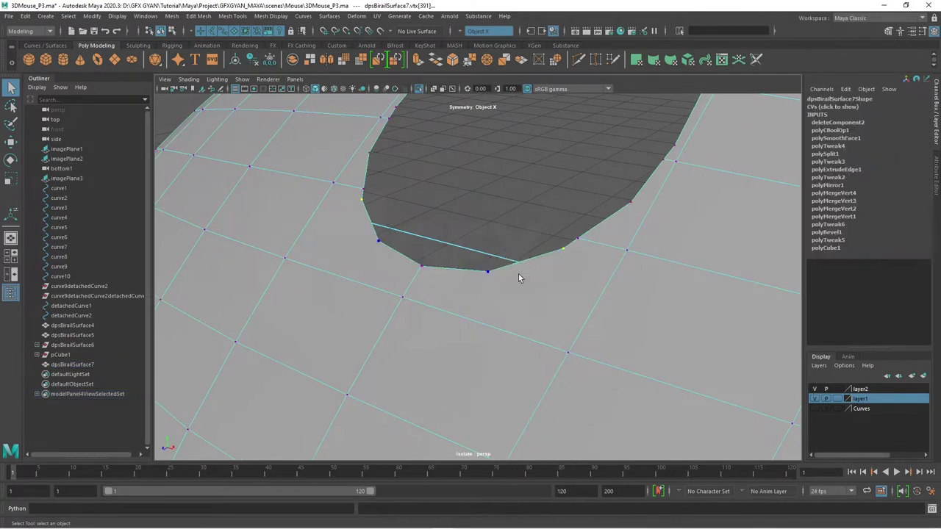
pyautogui.click(361, 200)
pyautogui.moveTo(362, 206); pyautogui.dragTo(495, 341)
pyautogui.scroll(3)
pyautogui.scroll(3)
pyautogui.scroll(-3)
pyautogui.scroll(3)
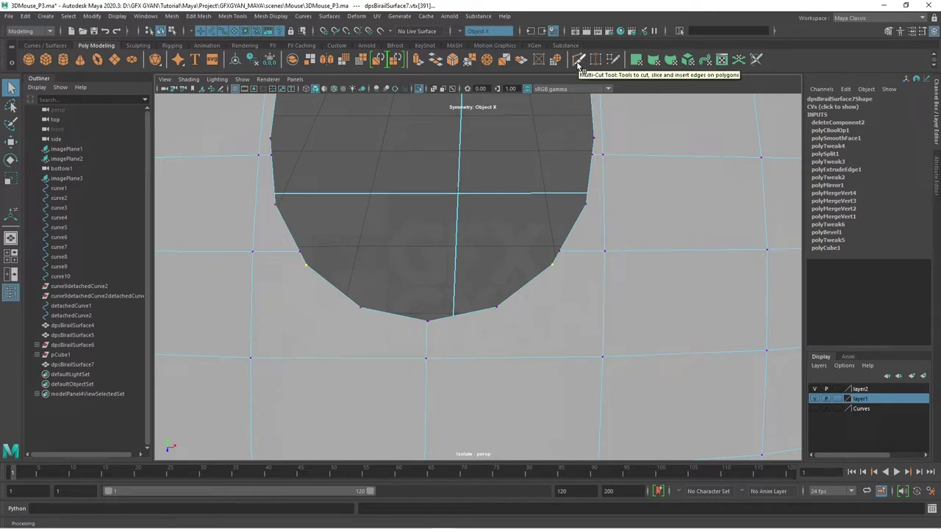
pyautogui.click(579, 60)
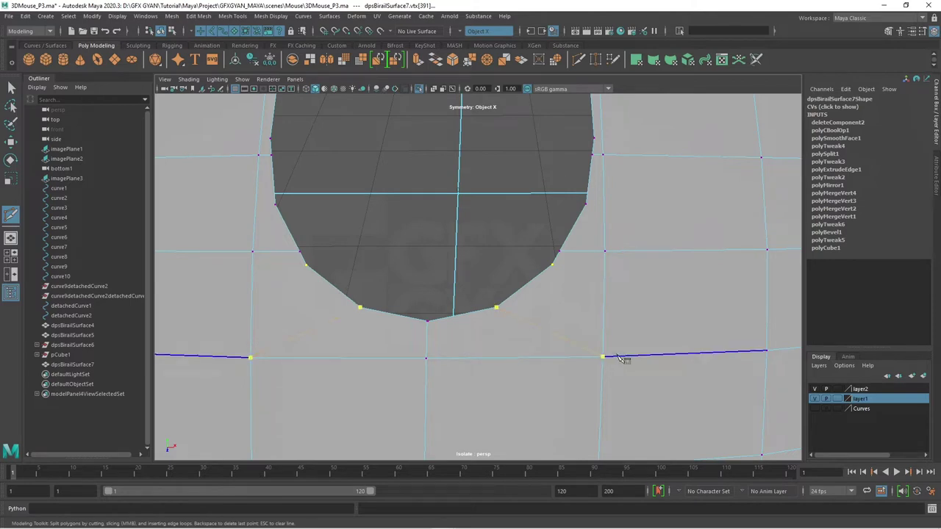
pyautogui.press('Return')
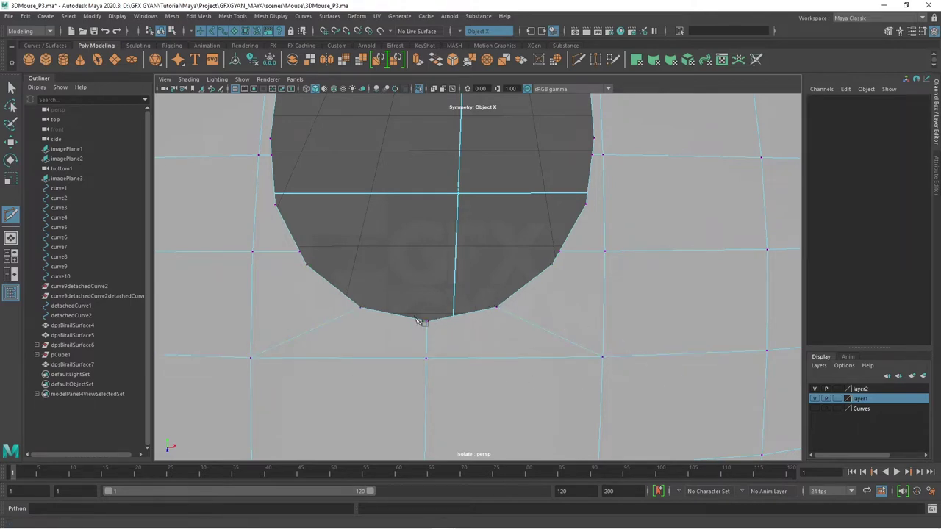
# Check the new cuts in smooth preview, then merge the vertices at the bottom of the opening (0.01).
pyautogui.press('3')
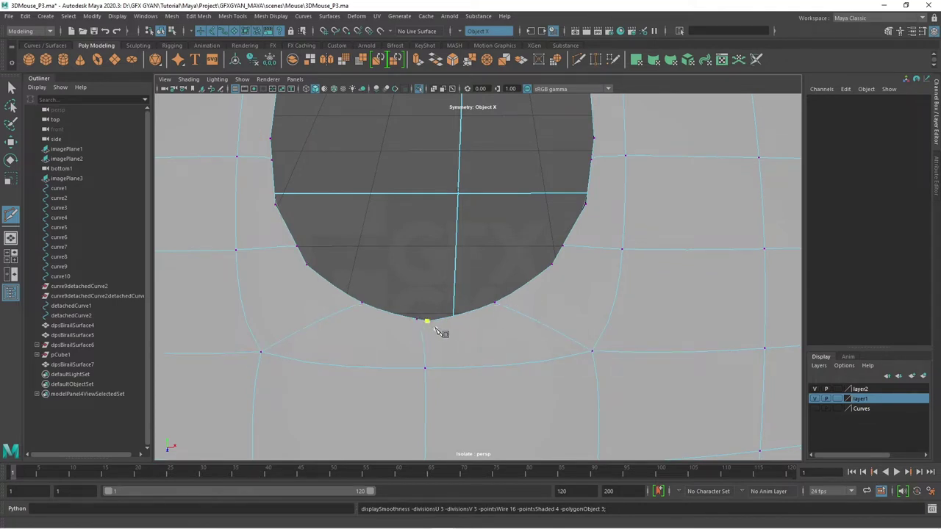
pyautogui.press('1')
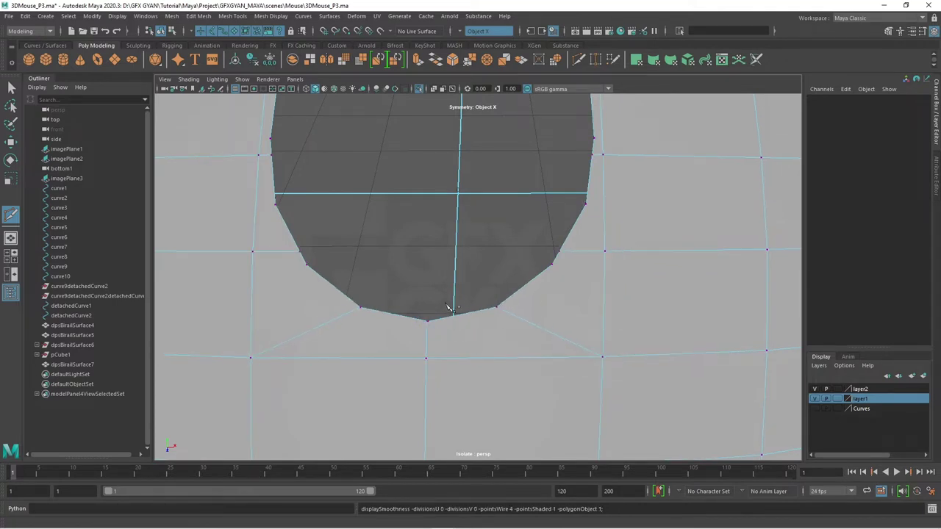
pyautogui.press('w')
pyautogui.click(427, 320)
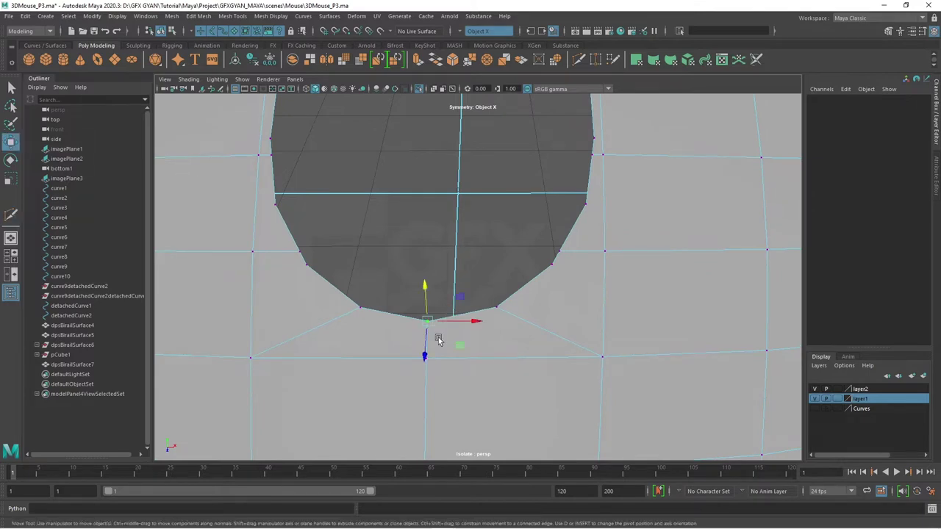
pyautogui.click(471, 63)
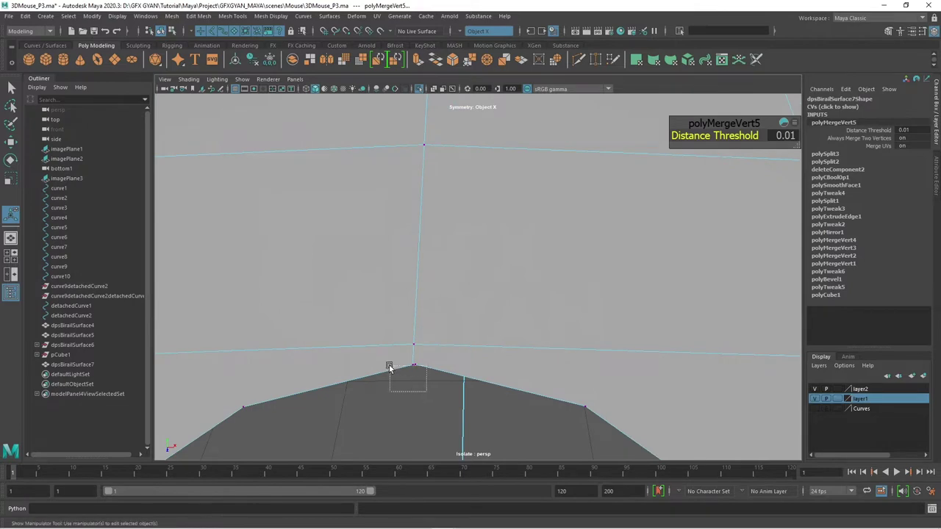
# Merge the vertices at the top of the opening's arch.
pyautogui.moveTo(390, 366); pyautogui.dragTo(391, 366)
pyautogui.click(466, 61)
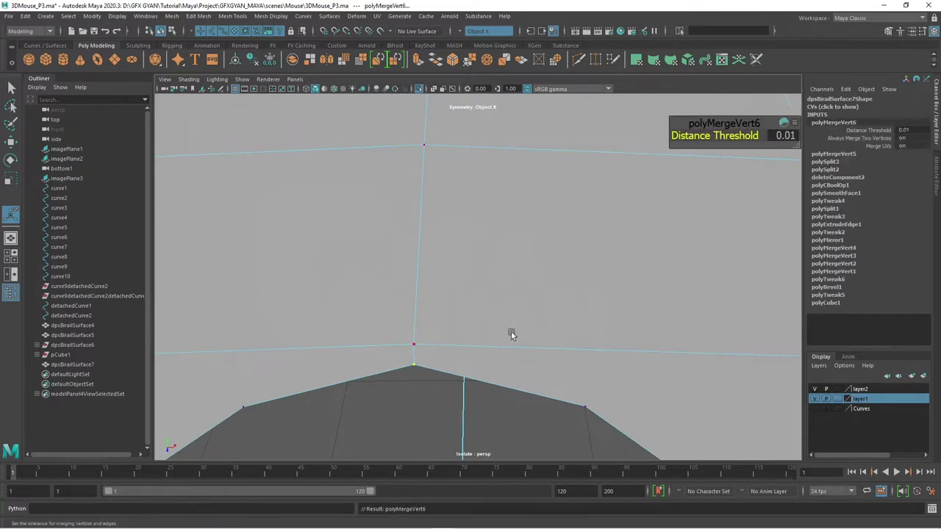
pyautogui.moveTo(511, 332); pyautogui.dragTo(461, 280)
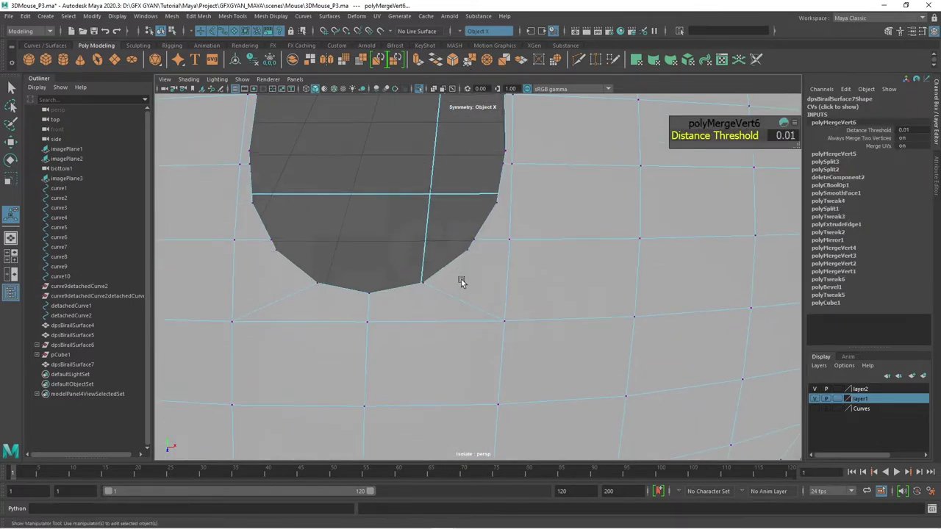
pyautogui.moveTo(466, 302); pyautogui.dragTo(521, 294)
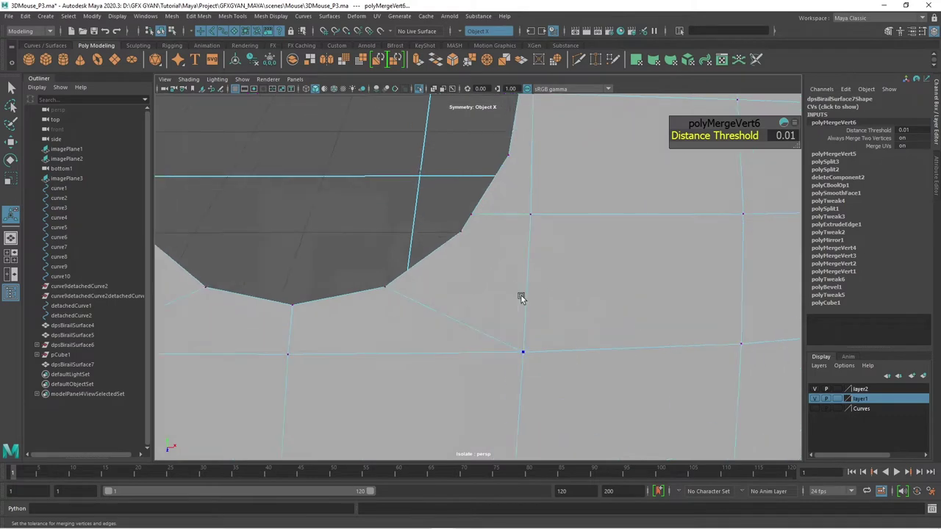
pyautogui.moveTo(520, 294); pyautogui.dragTo(525, 294)
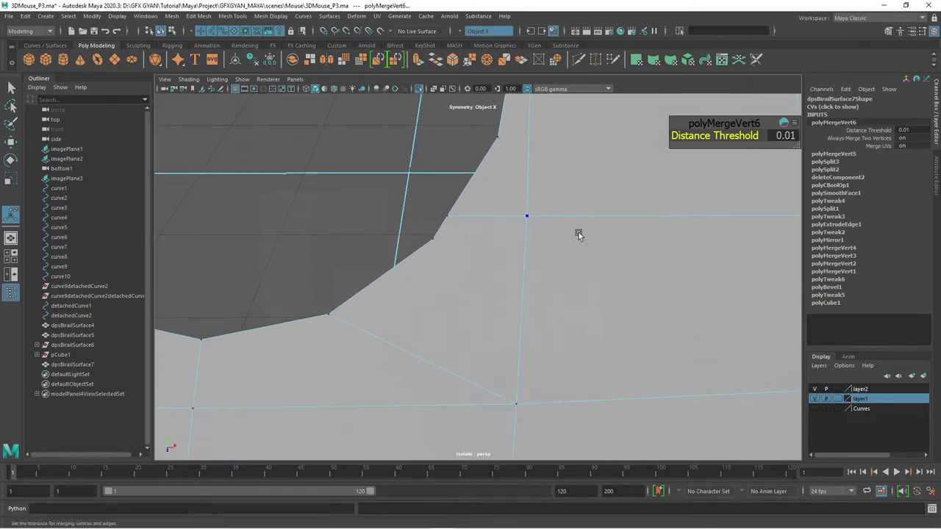
pyautogui.moveTo(578, 234); pyautogui.dragTo(584, 255)
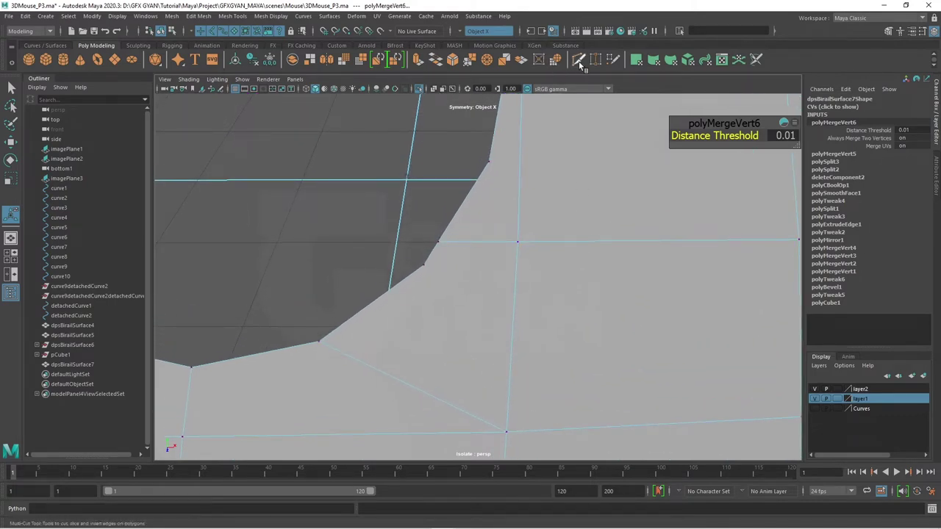
# Multi-Cut two edges joining the hole's side rim to nearby grid vertices.
pyautogui.click(579, 61)
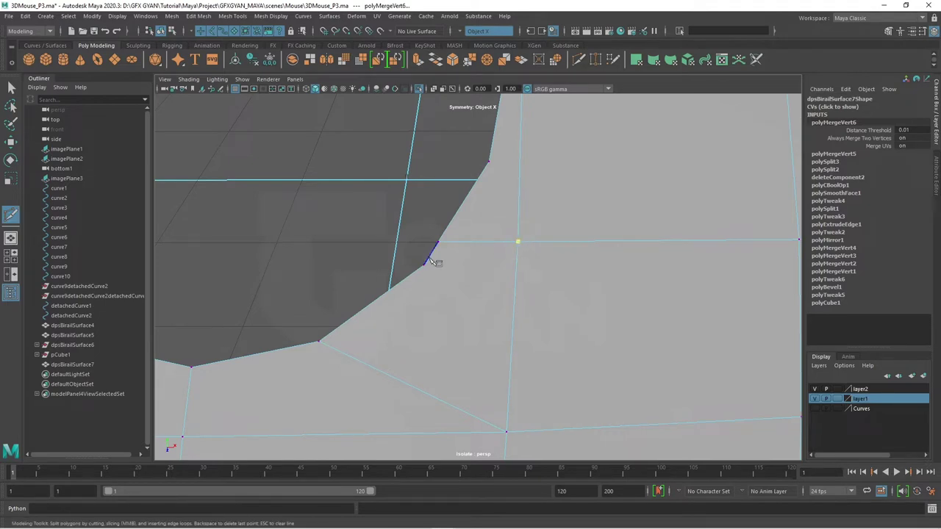
pyautogui.press('Return')
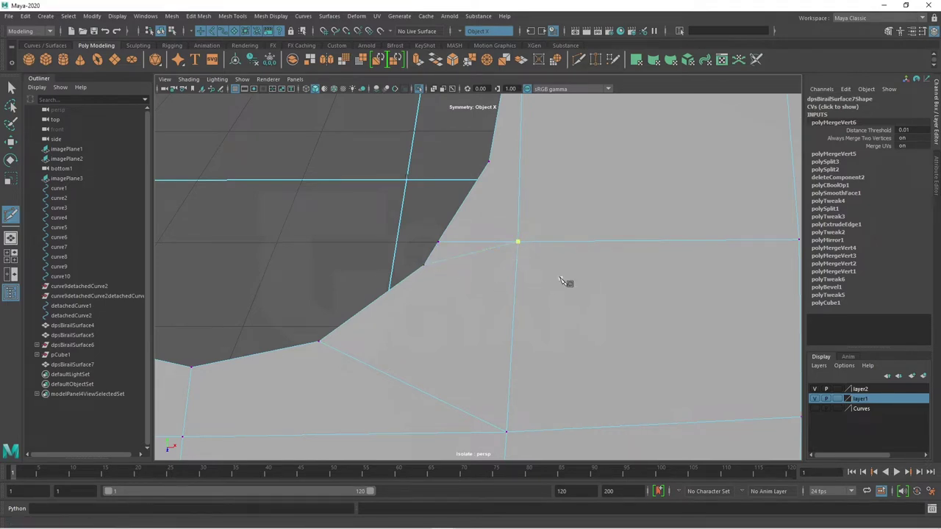
pyautogui.press('w')
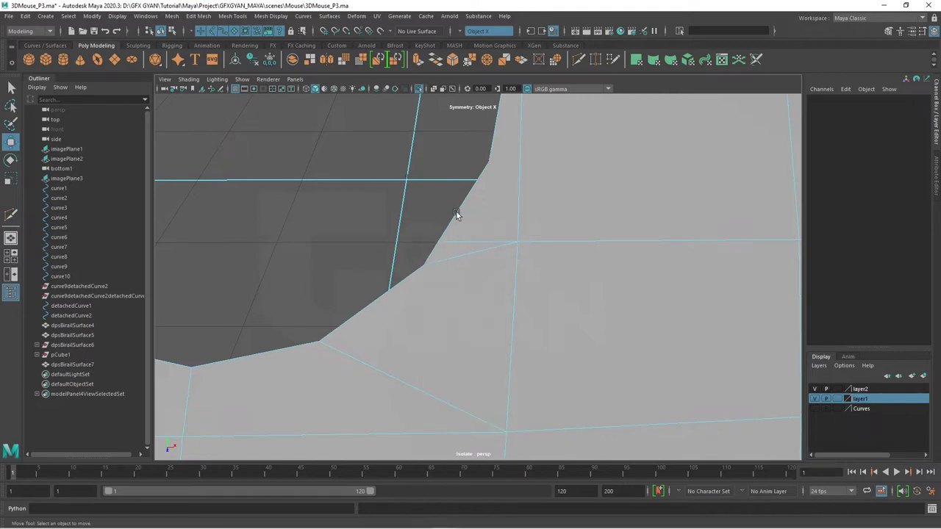
pyautogui.click(470, 253)
pyautogui.click(470, 240)
pyautogui.moveTo(470, 240); pyautogui.dragTo(504, 262)
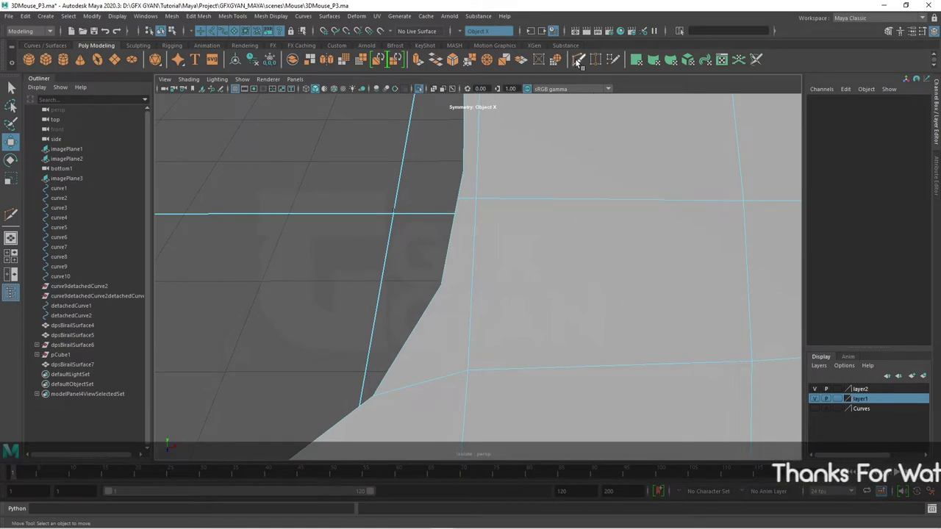
pyautogui.click(578, 62)
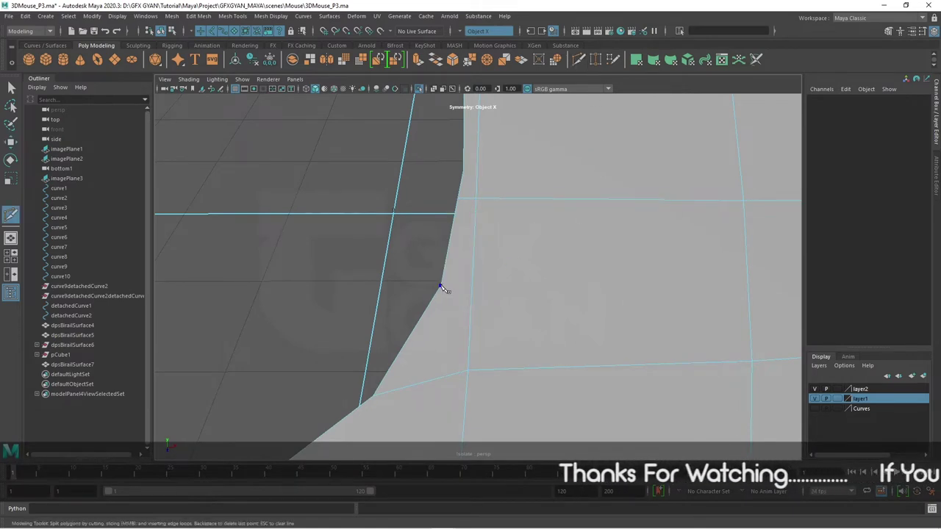
pyautogui.click(441, 286)
pyautogui.click(467, 370)
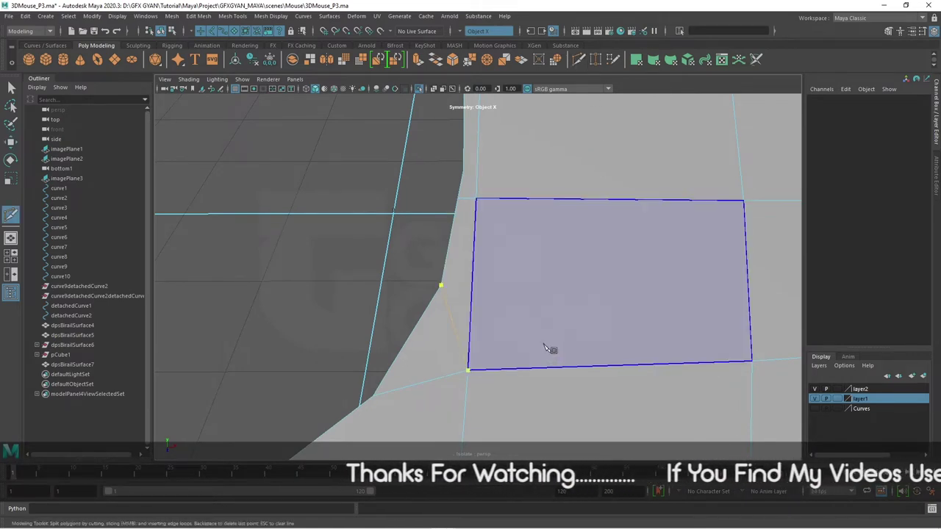
pyautogui.press('Return')
pyautogui.moveTo(525, 341); pyautogui.dragTo(456, 294)
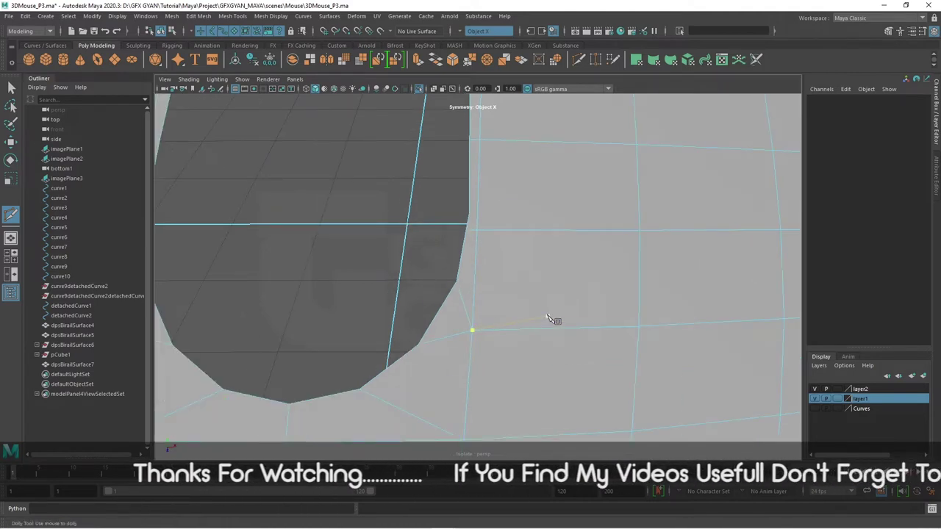
pyautogui.moveTo(548, 318); pyautogui.dragTo(536, 368)
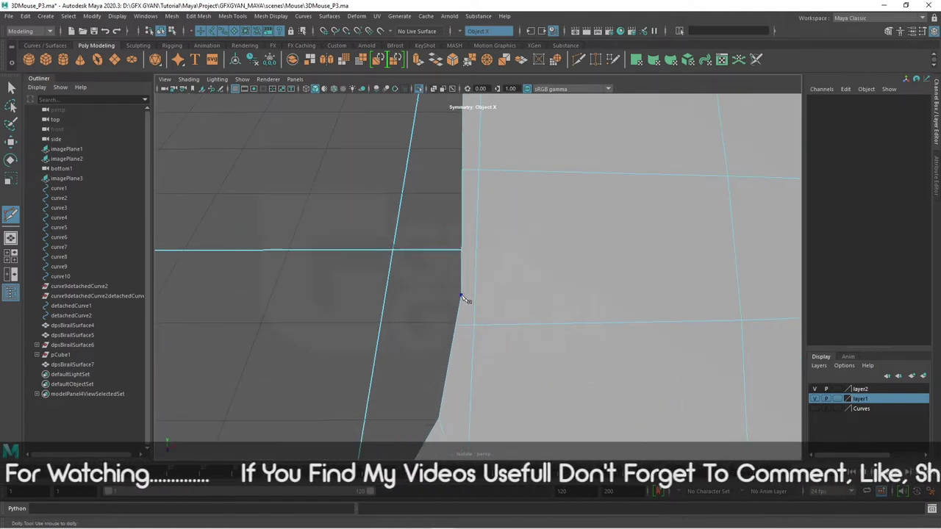
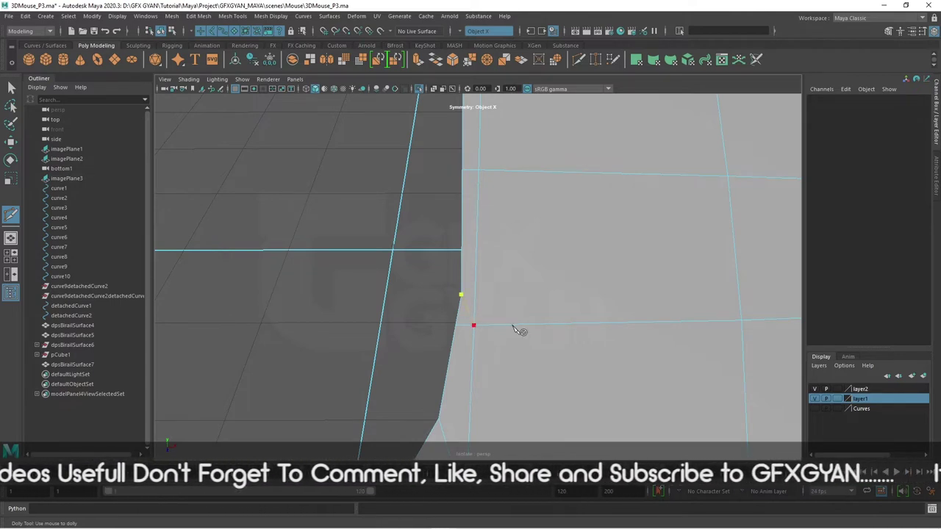
# Delete the horizontal edge running out from the side of the wheel opening.
pyautogui.press('w')
pyautogui.click(487, 350)
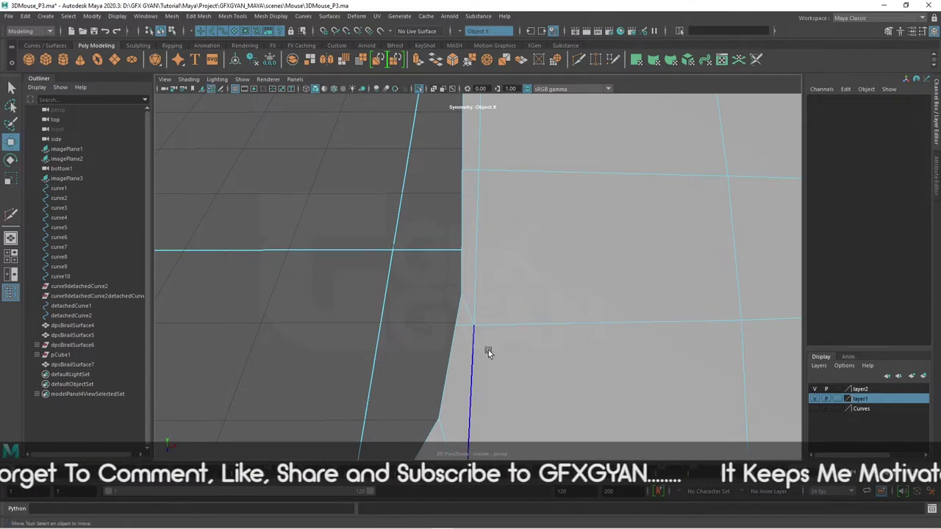
pyautogui.click(482, 325)
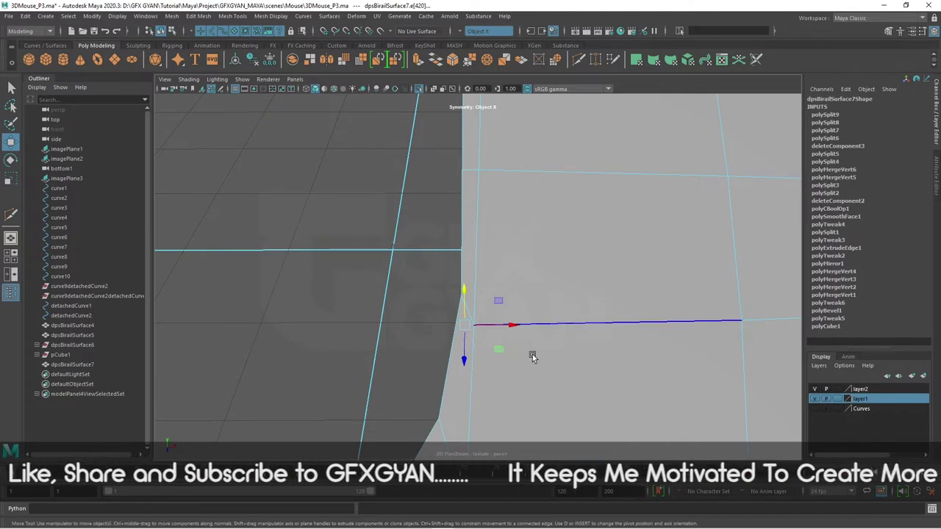
pyautogui.press('Delete')
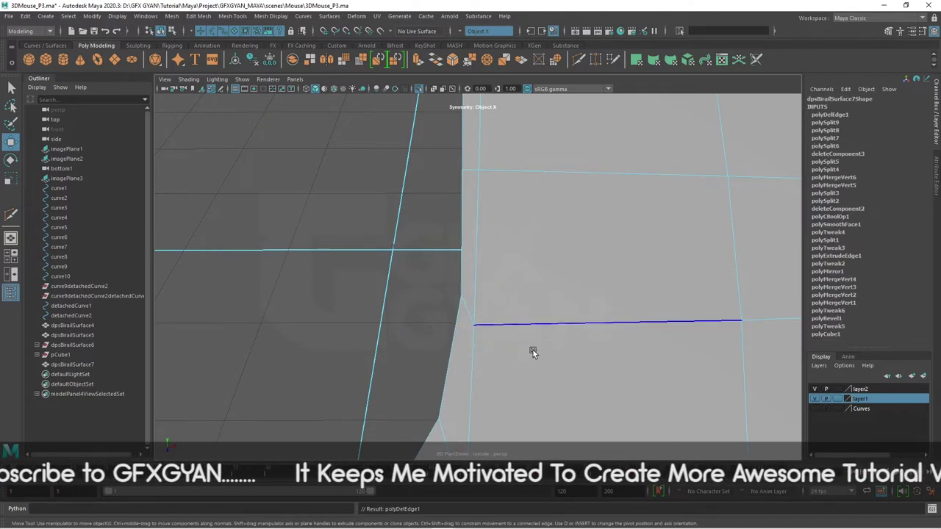
pyautogui.scroll(-3)
pyautogui.scroll(-3)
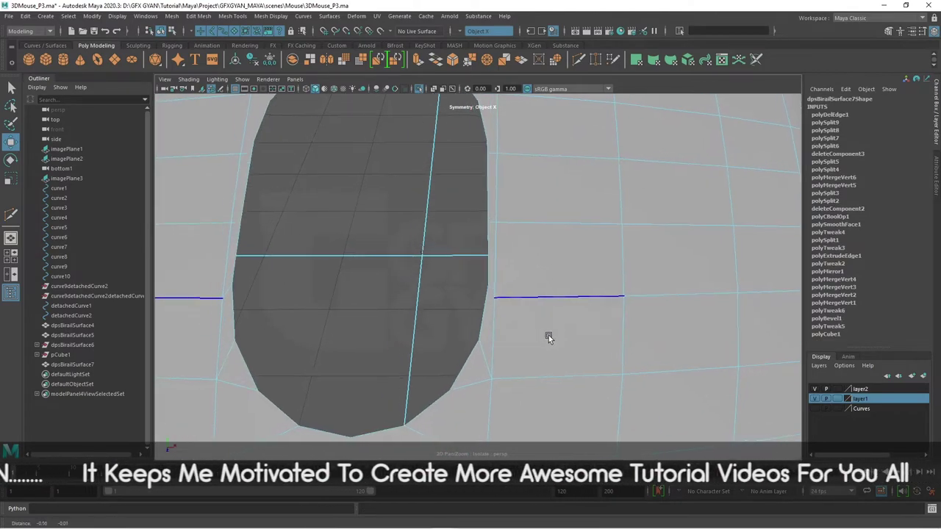
# Remove the second extra edge just below the wheel opening's side.
pyautogui.moveTo(549, 335); pyautogui.dragTo(347, 294)
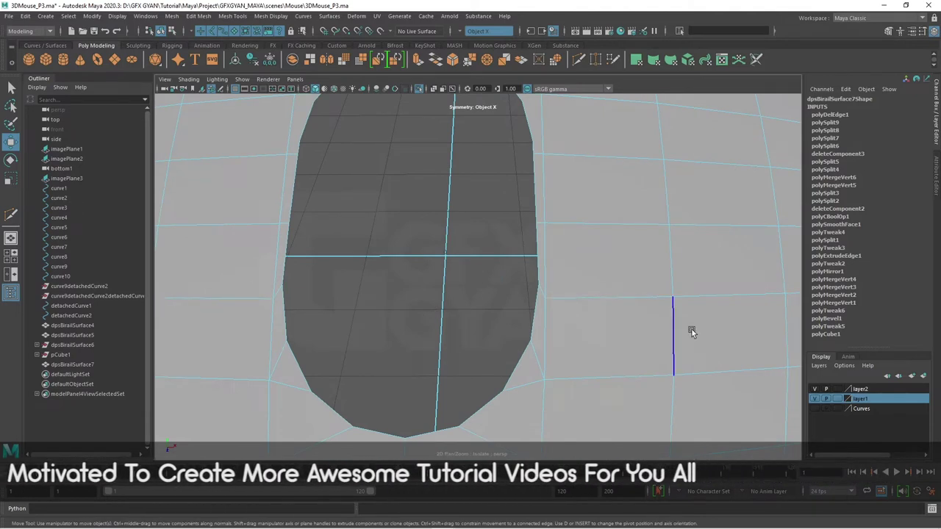
pyautogui.moveTo(626, 306); pyautogui.dragTo(608, 260)
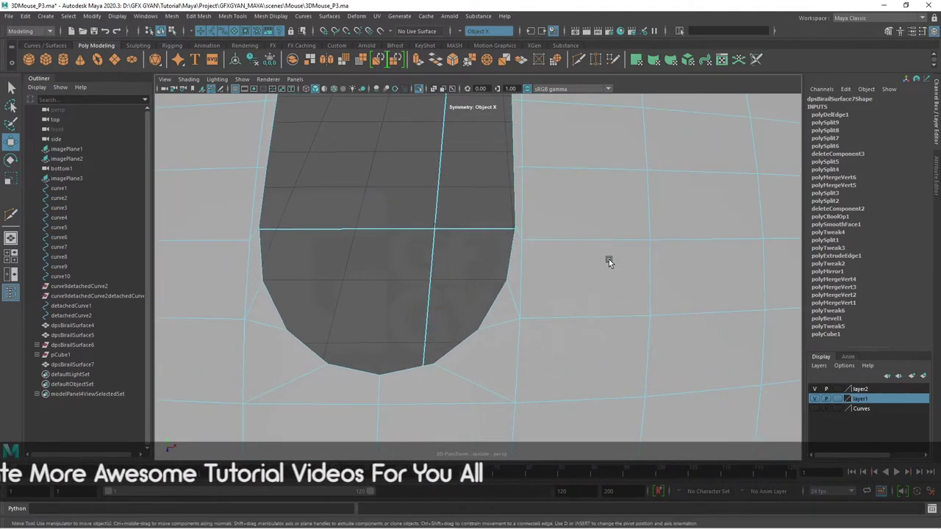
pyautogui.scroll(3)
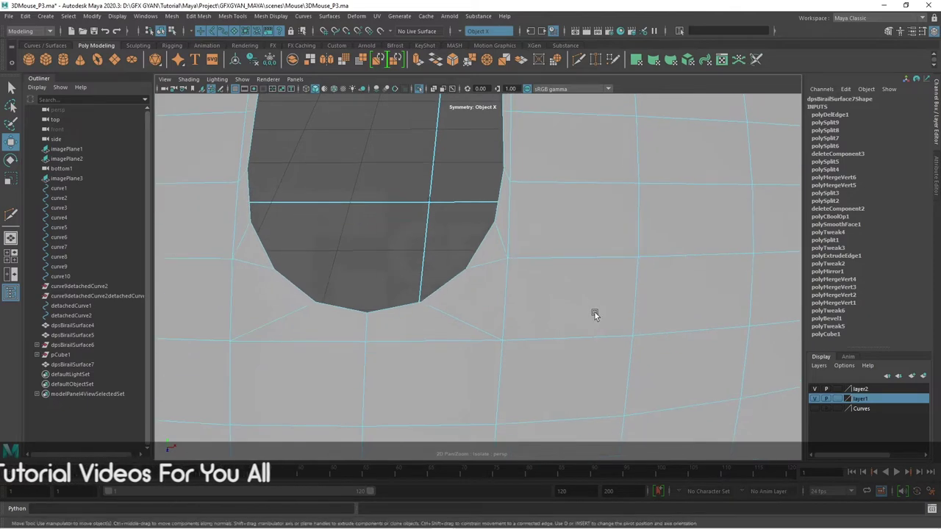
pyautogui.scroll(3)
pyautogui.scroll(3)
pyautogui.scroll(3)
pyautogui.scroll(-3)
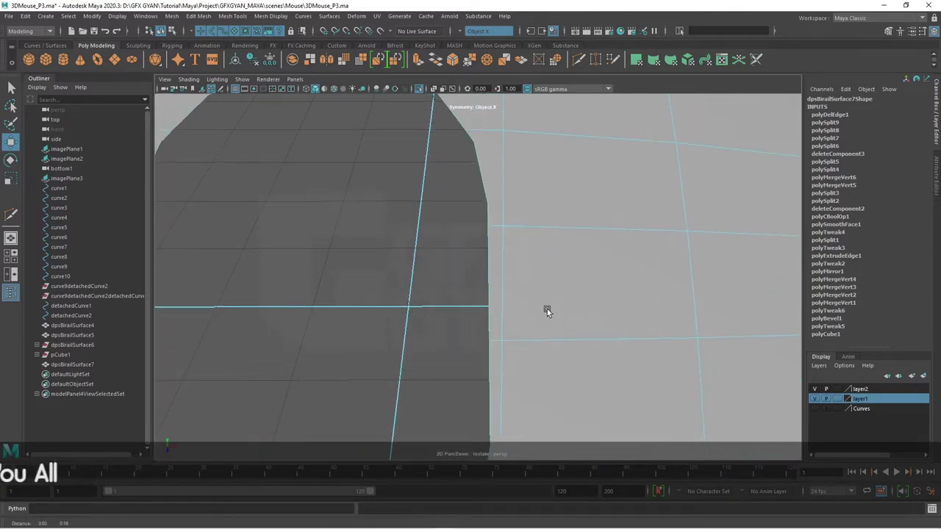
pyautogui.scroll(-3)
pyautogui.scroll(3)
pyautogui.moveTo(486, 379); pyautogui.dragTo(520, 285)
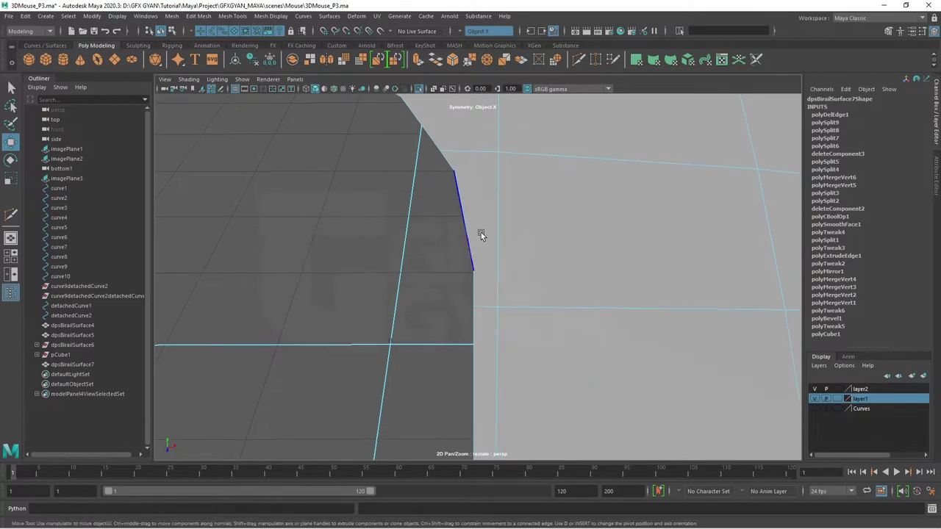
pyautogui.click(579, 60)
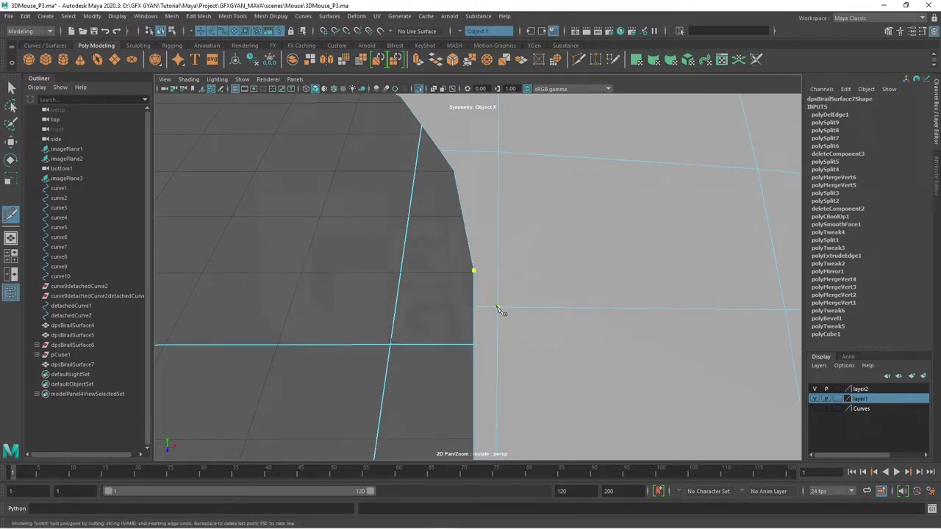
pyautogui.press('w')
pyautogui.click(499, 310)
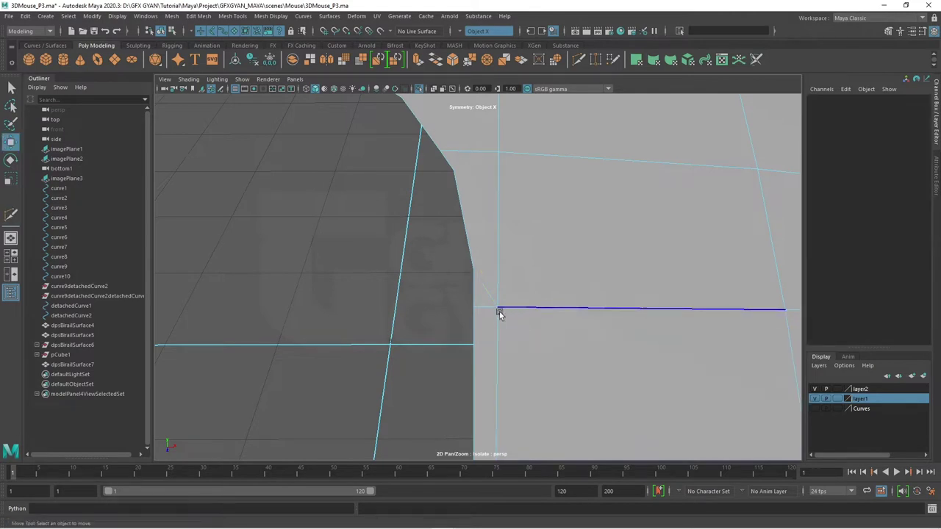
pyautogui.click(496, 351)
pyautogui.press('Delete')
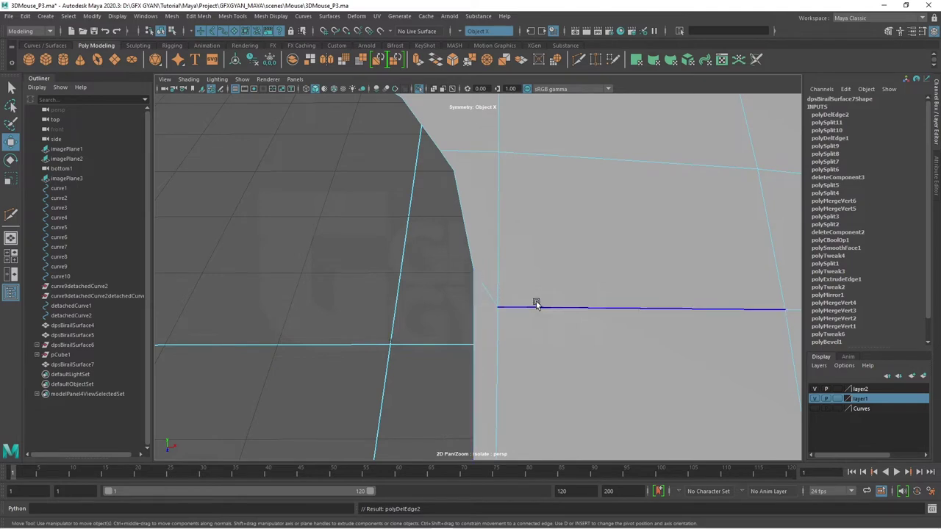
pyautogui.moveTo(536, 304); pyautogui.dragTo(482, 222)
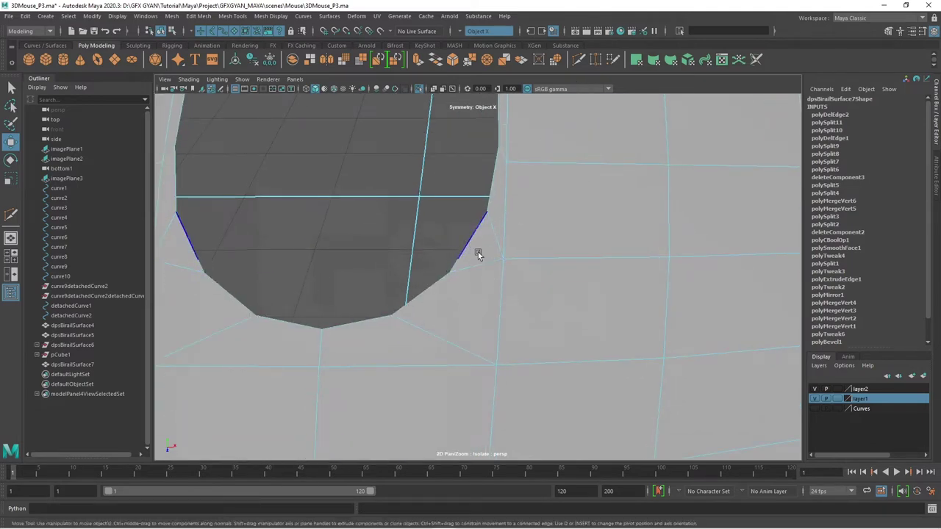
# Multi-Cut from the top of the wheel opening out to the grid above it.
pyautogui.scroll(-3)
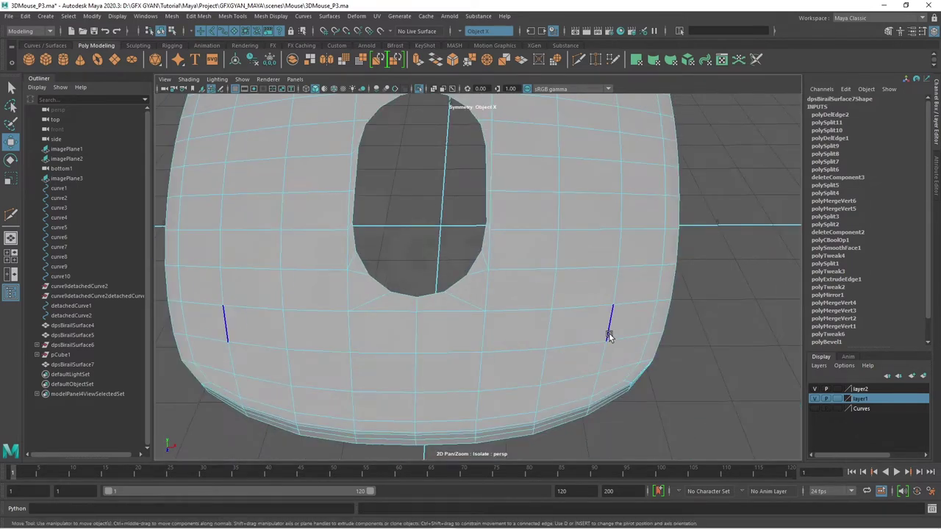
pyautogui.scroll(3)
pyautogui.scroll(3)
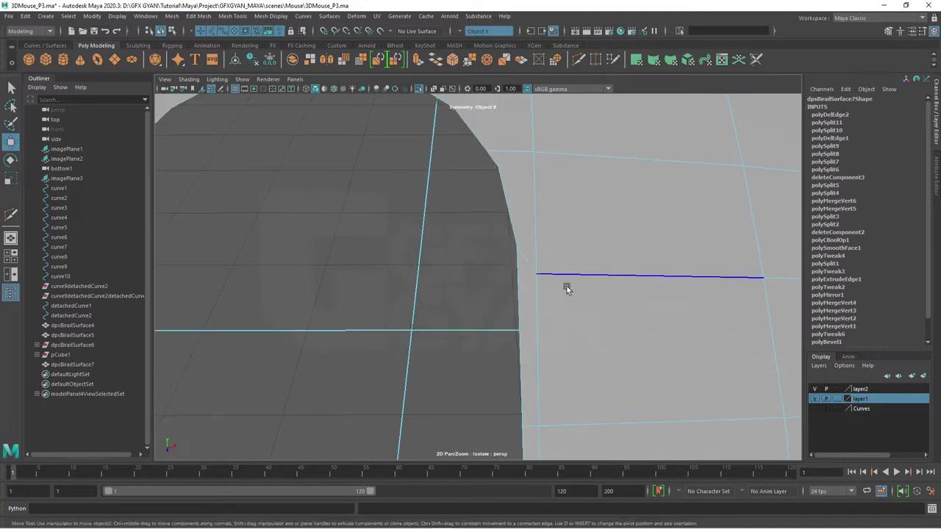
pyautogui.moveTo(536, 238); pyautogui.dragTo(555, 337)
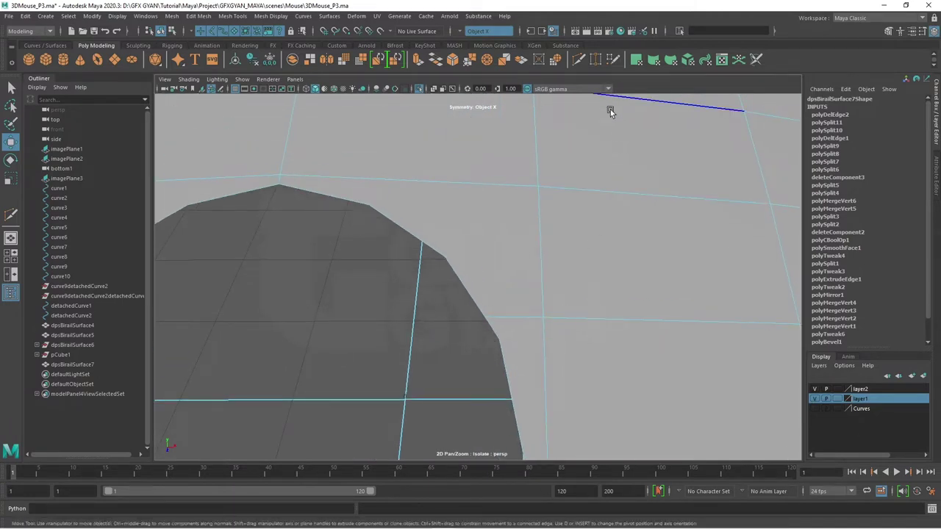
pyautogui.moveTo(549, 128); pyautogui.dragTo(479, 286)
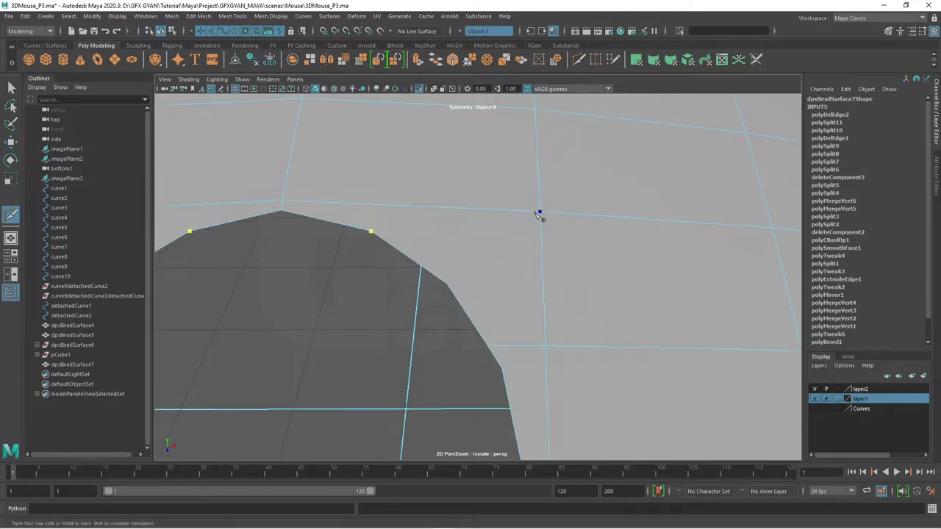
pyautogui.click(540, 214)
pyautogui.press('Return')
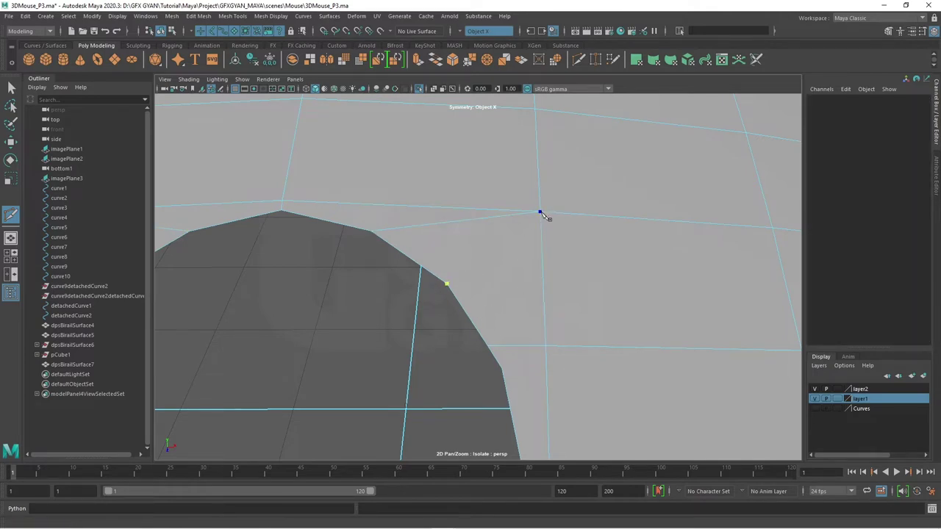
pyautogui.click(617, 326)
pyautogui.moveTo(571, 393); pyautogui.dragTo(513, 293)
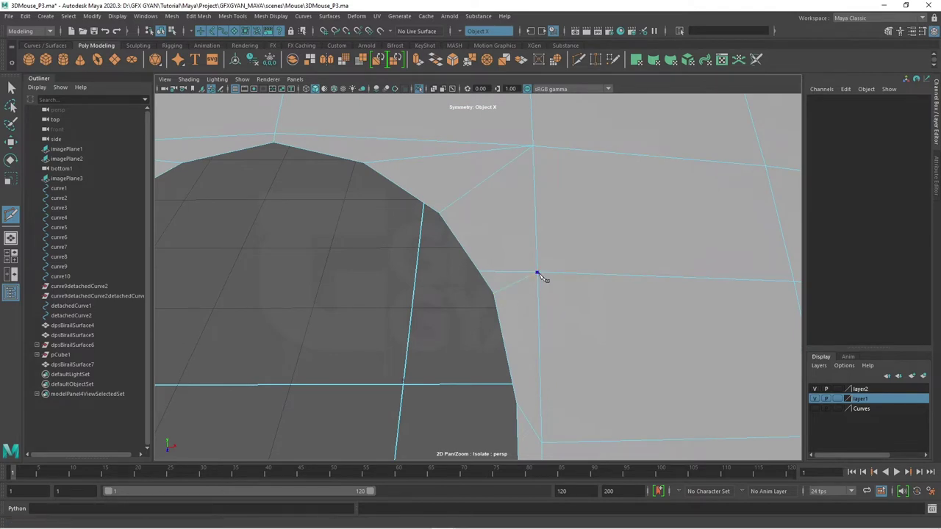
# Select the leftover edge beside the new cuts above the opening.
pyautogui.press('w')
pyautogui.click(522, 275)
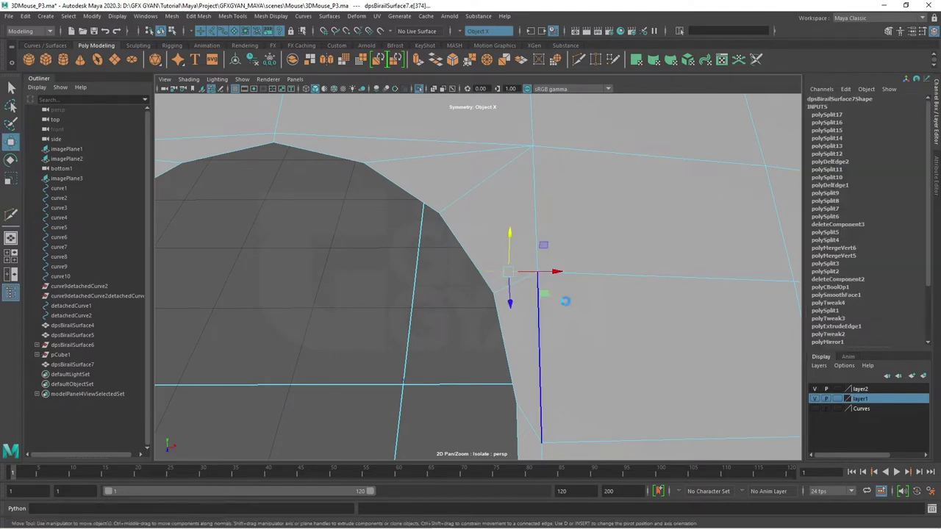
pyautogui.scroll(-3)
# Delete the leftover edge above the opening and view the opening's bottom.
pyautogui.press('Delete')
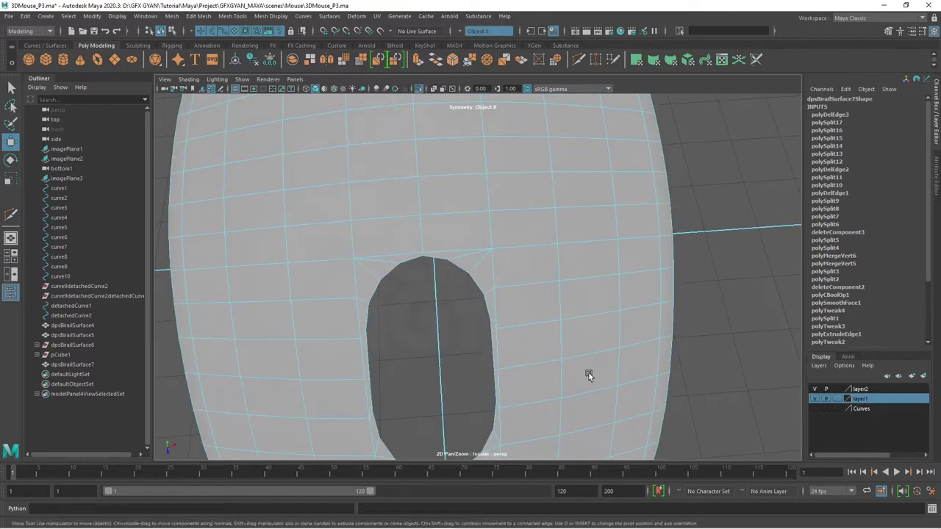
pyautogui.scroll(-3)
pyautogui.moveTo(543, 296); pyautogui.dragTo(534, 273)
pyautogui.scroll(3)
pyautogui.scroll(3)
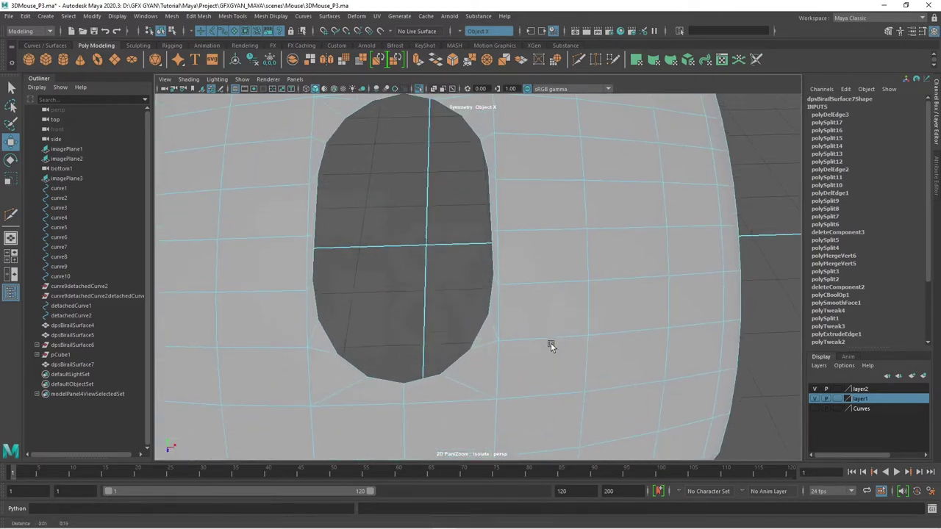
pyautogui.moveTo(550, 343); pyautogui.dragTo(547, 283)
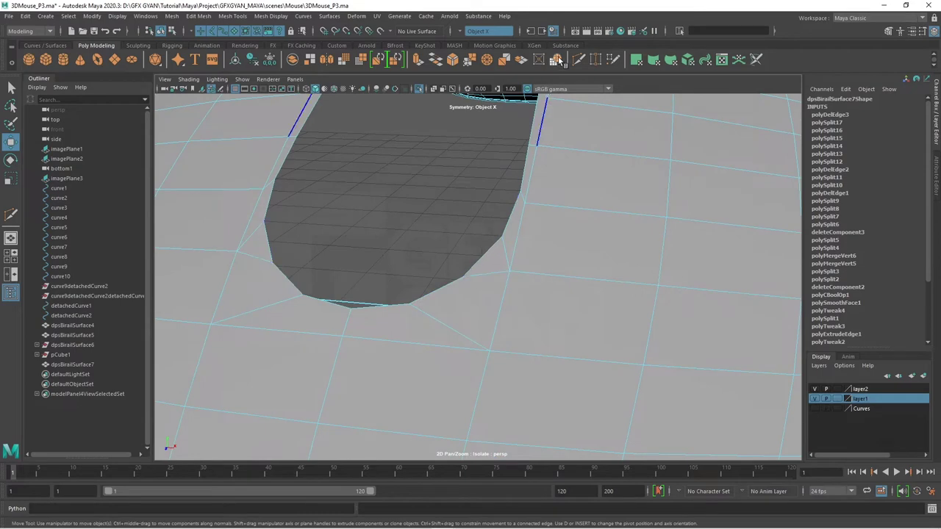
# Cut from the opening's left and right boundary to a vertex below, then delete the extra edge.
pyautogui.click(559, 60)
pyautogui.click(270, 254)
pyautogui.click(472, 268)
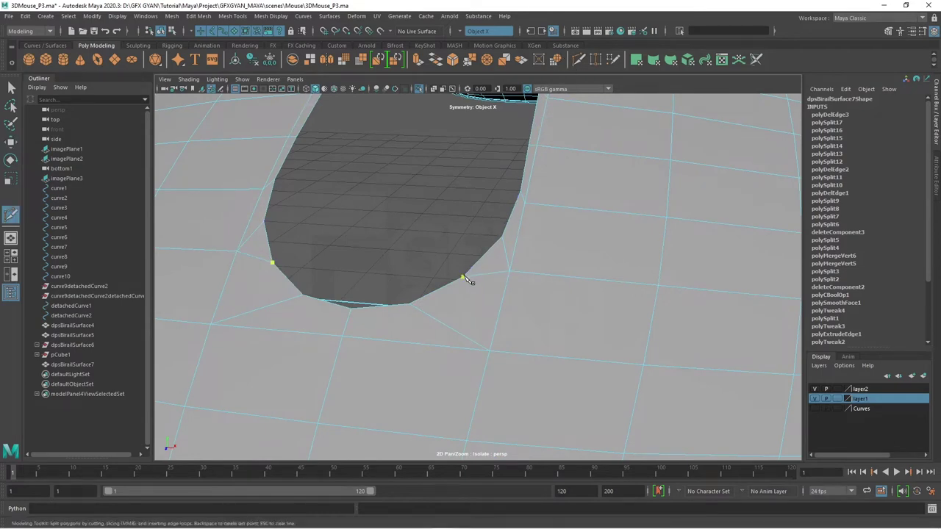
pyautogui.click(489, 351)
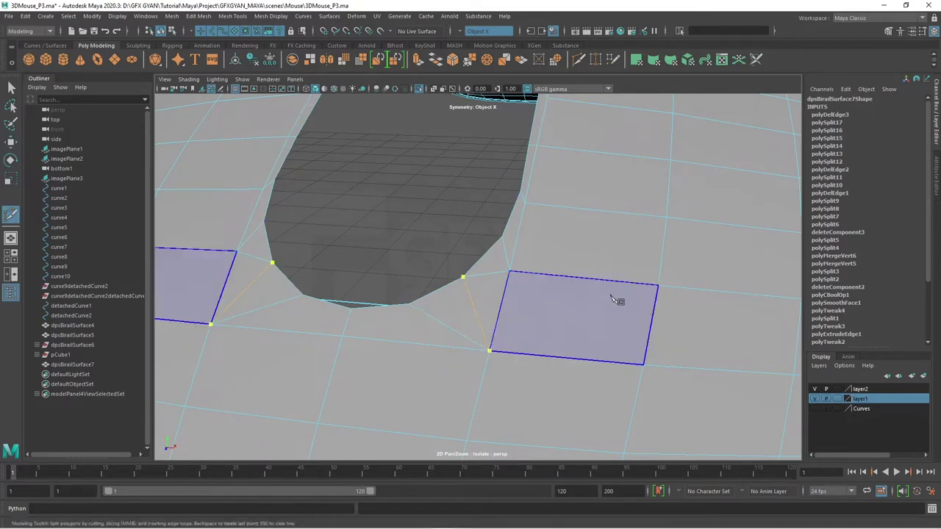
pyautogui.press('Return')
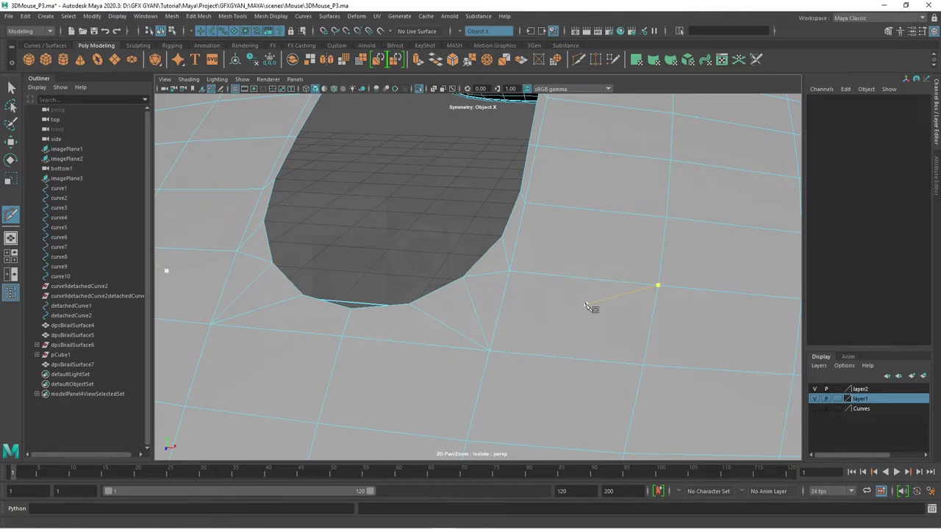
pyautogui.press('w')
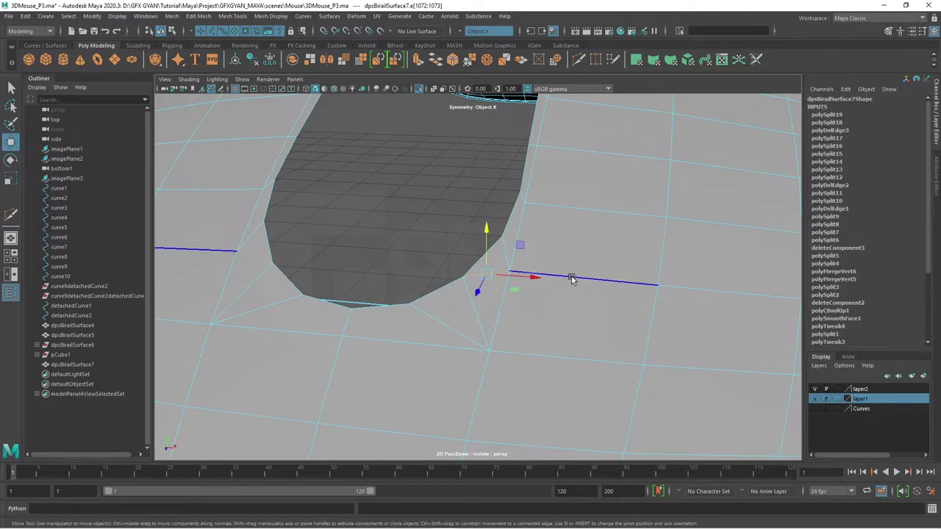
pyautogui.press('Delete')
pyautogui.press('f')
pyautogui.moveTo(609, 290); pyautogui.dragTo(609, 336)
pyautogui.scroll(3)
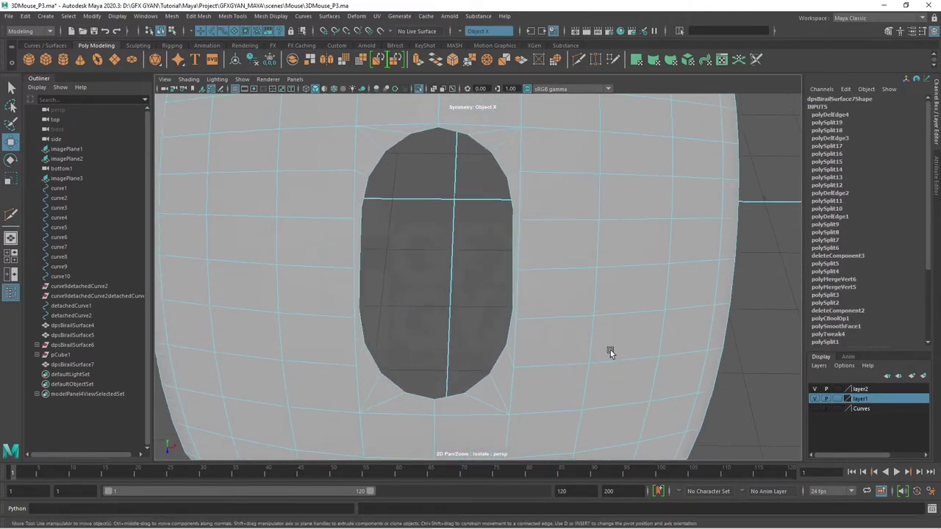
pyautogui.scroll(-3)
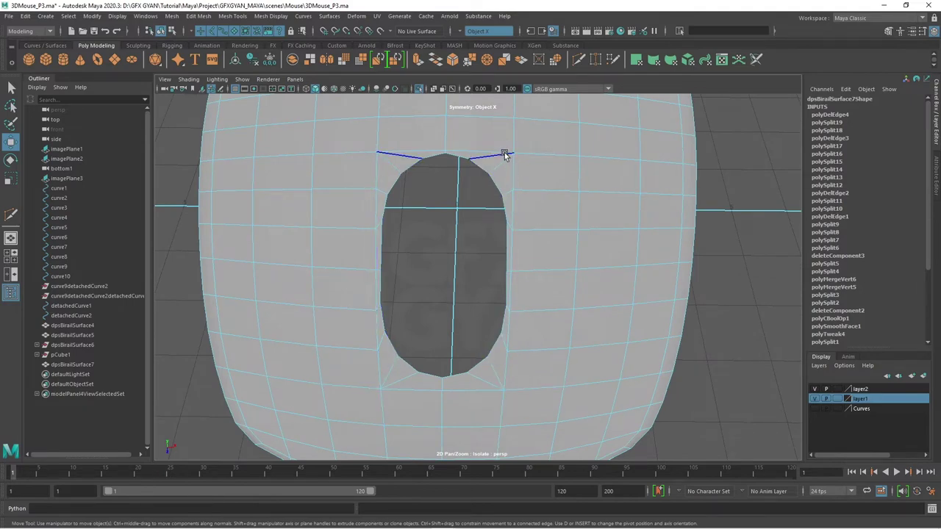
pyautogui.moveTo(533, 368); pyautogui.dragTo(556, 162)
# Inspect the shell from the front and underside with smoothing off, then show the four-view layout.
pyautogui.moveTo(557, 235); pyautogui.dragTo(576, 209)
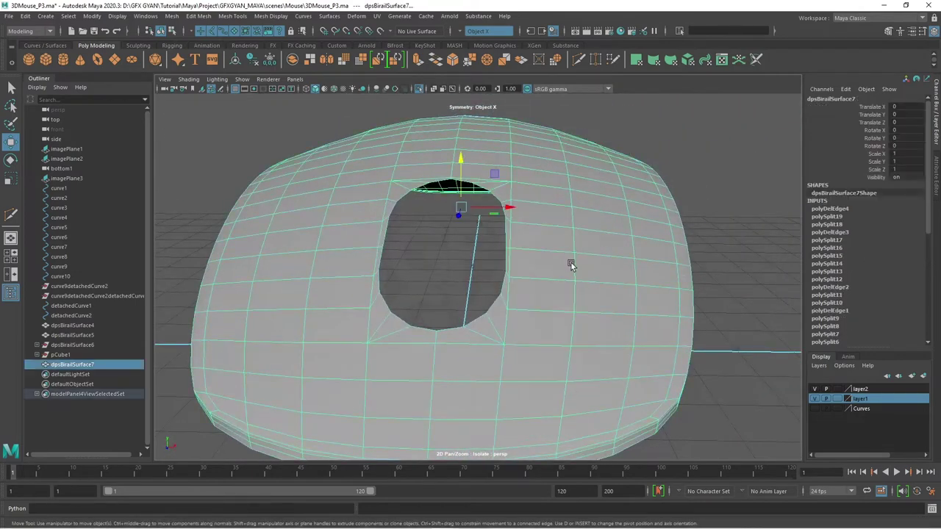
pyautogui.moveTo(571, 265); pyautogui.dragTo(582, 263)
pyautogui.click(742, 216)
pyautogui.moveTo(741, 217); pyautogui.dragTo(563, 253)
pyautogui.click(567, 211)
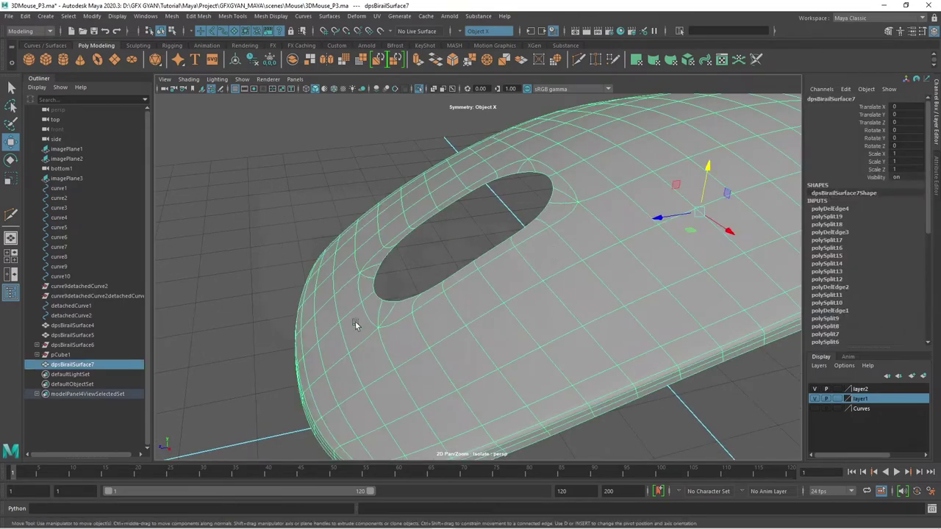
pyautogui.moveTo(530, 203); pyautogui.dragTo(620, 287)
pyautogui.press('1')
pyautogui.moveTo(710, 293); pyautogui.dragTo(683, 324)
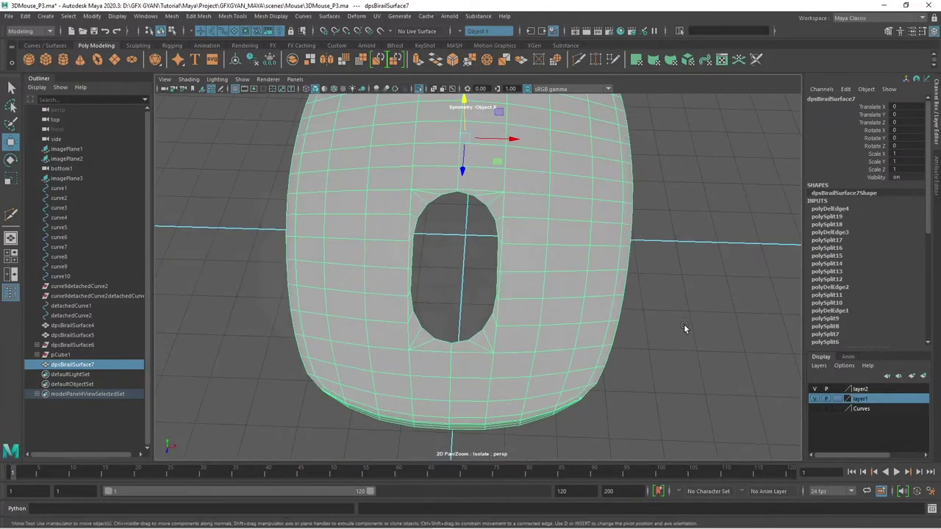
pyautogui.moveTo(545, 348); pyautogui.dragTo(353, 226)
pyautogui.press('space')
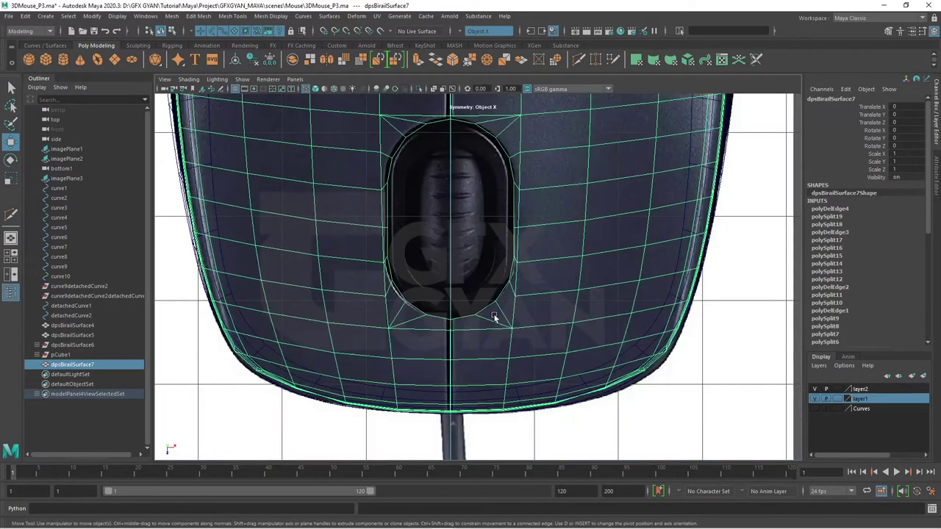
# In the top view, switch to Edge mode and select the oval opening's border edges.
pyautogui.scroll(3)
pyautogui.scroll(3)
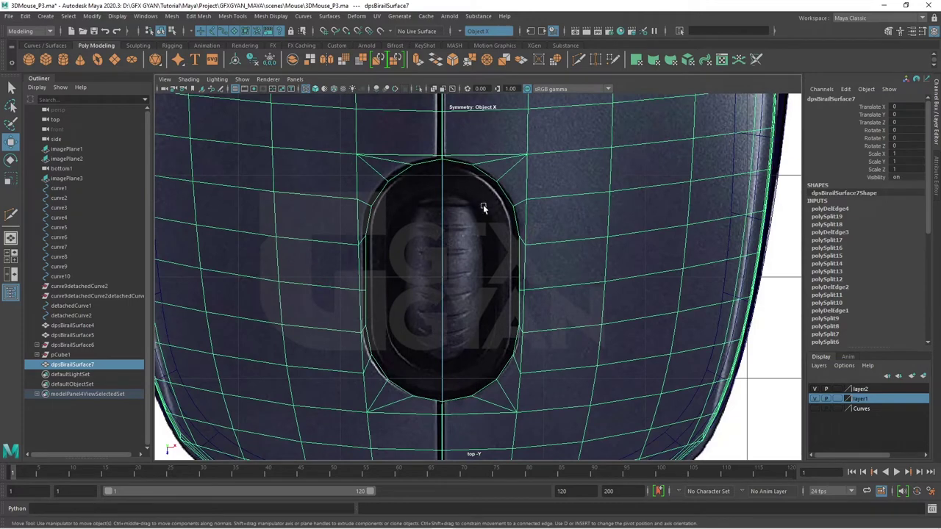
pyautogui.moveTo(499, 236); pyautogui.dragTo(485, 197)
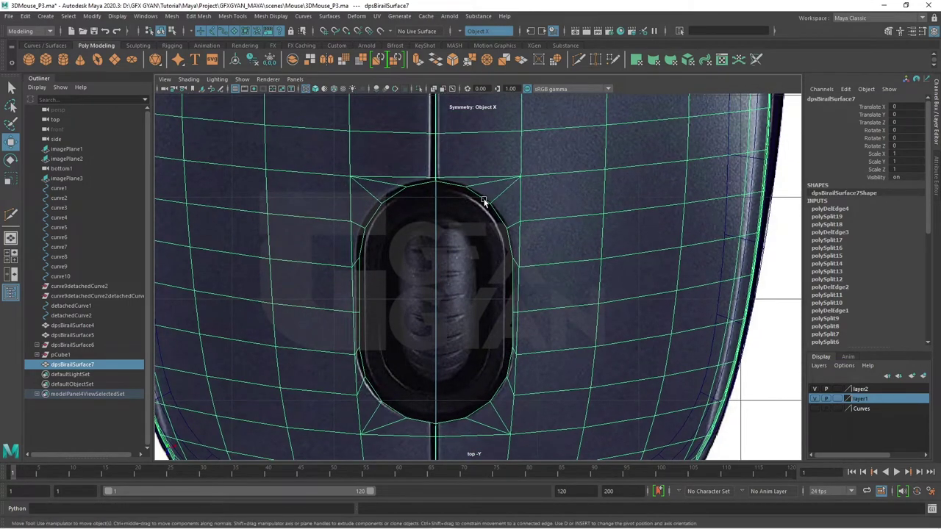
pyautogui.rightClick(484, 201)
pyautogui.click(483, 174)
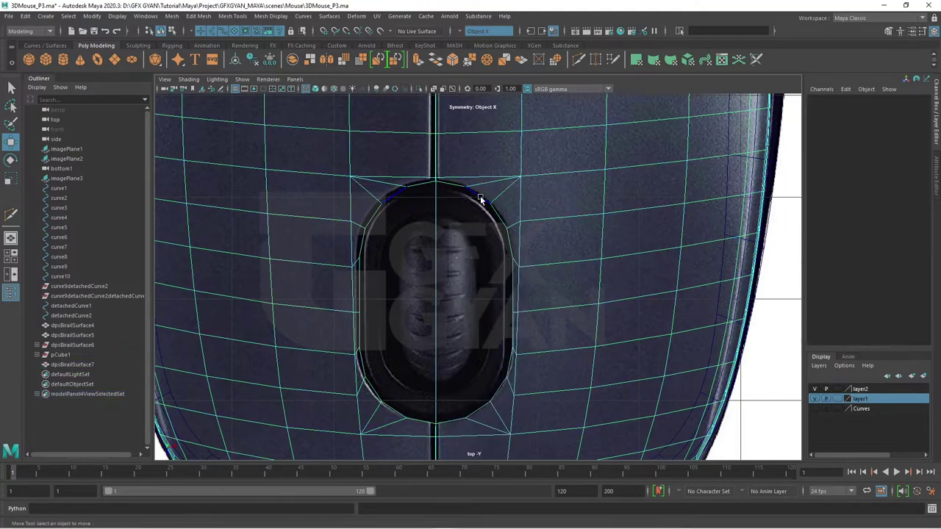
pyautogui.click(512, 284)
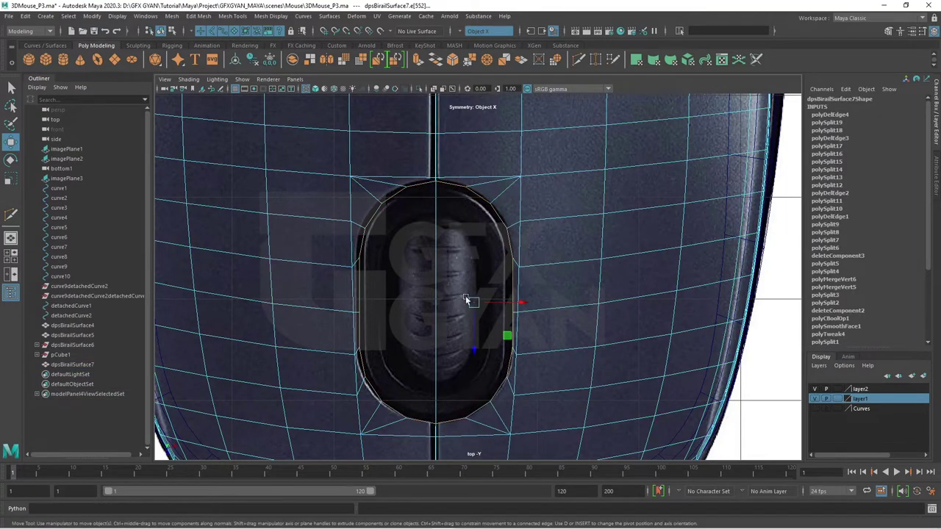
pyautogui.moveTo(465, 300); pyautogui.dragTo(486, 285)
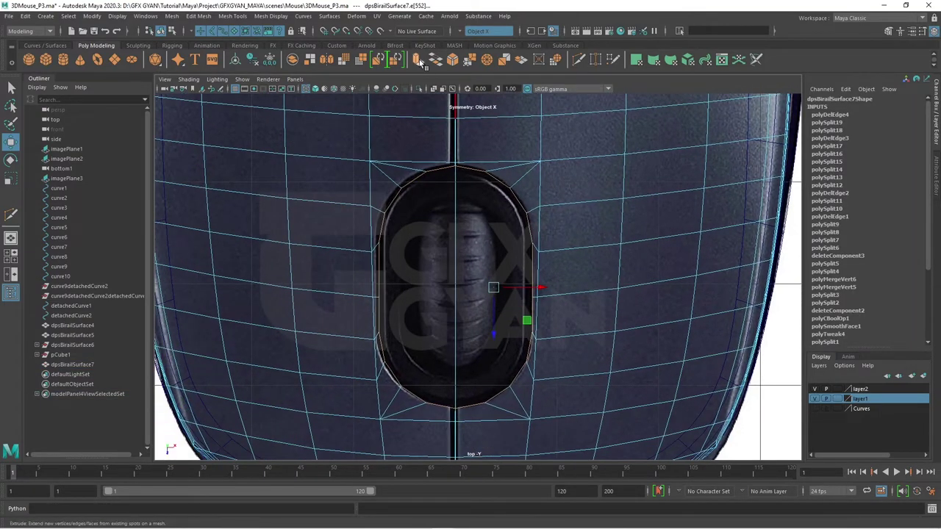
# Extrude the opening's border edges with an offset of about 0.26 into an inset ring.
pyautogui.click(416, 61)
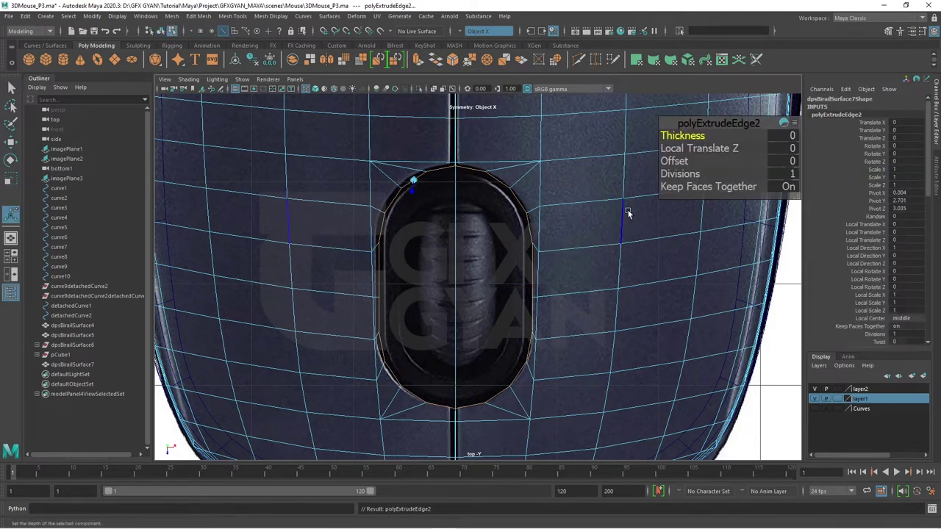
pyautogui.press('space')
pyautogui.press('space')
pyautogui.moveTo(628, 213); pyautogui.dragTo(375, 339)
pyautogui.press('space')
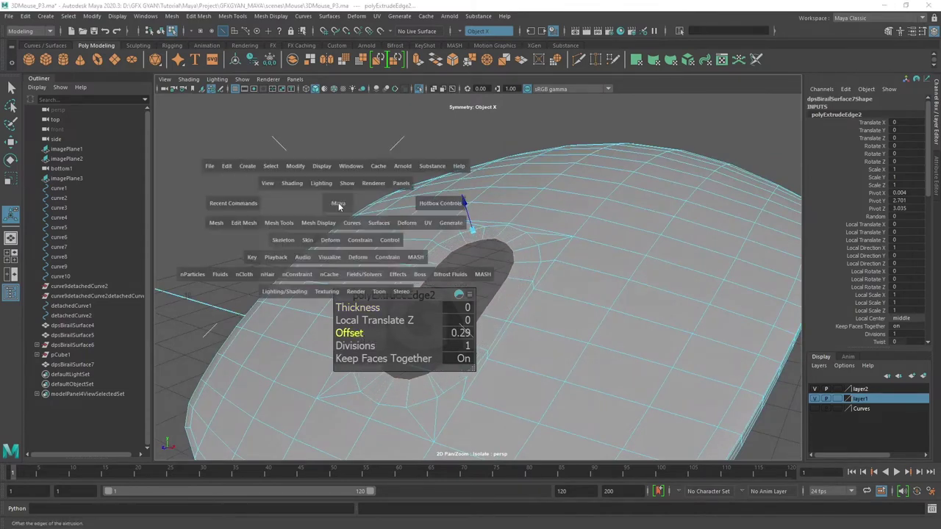
pyautogui.press('space')
pyautogui.scroll(3)
pyautogui.scroll(3)
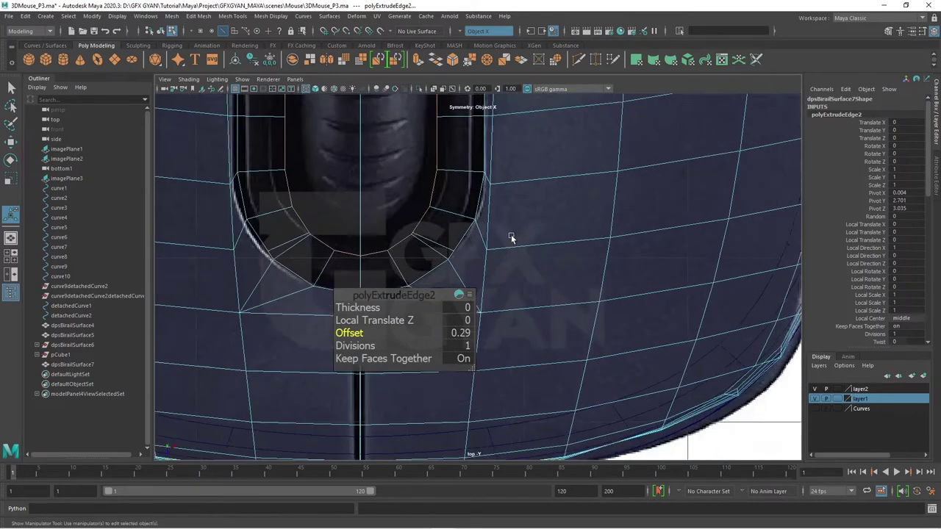
pyautogui.scroll(3)
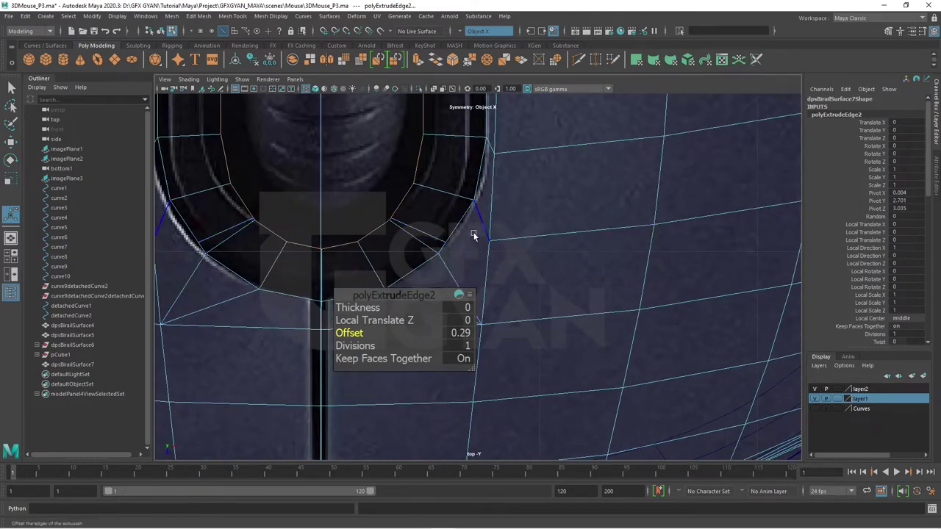
pyautogui.scroll(-3)
pyautogui.scroll(3)
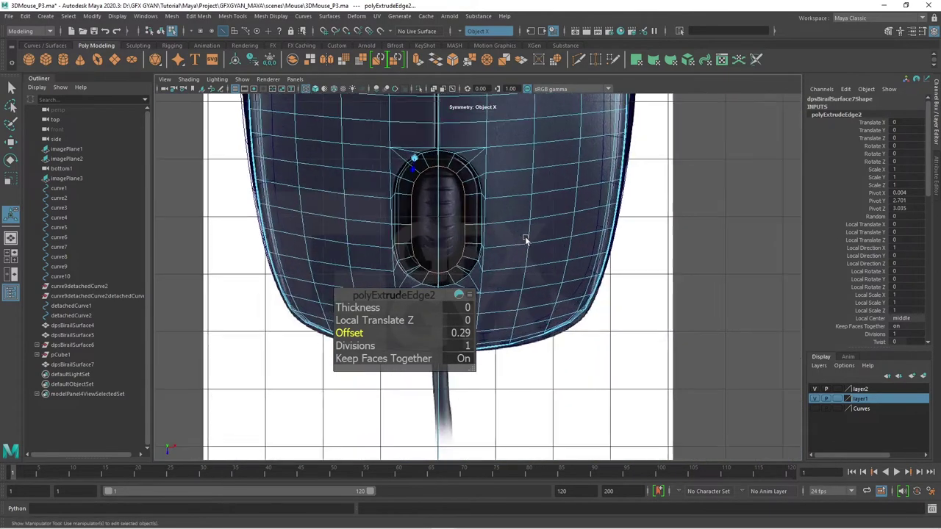
pyautogui.scroll(3)
pyautogui.scroll(3)
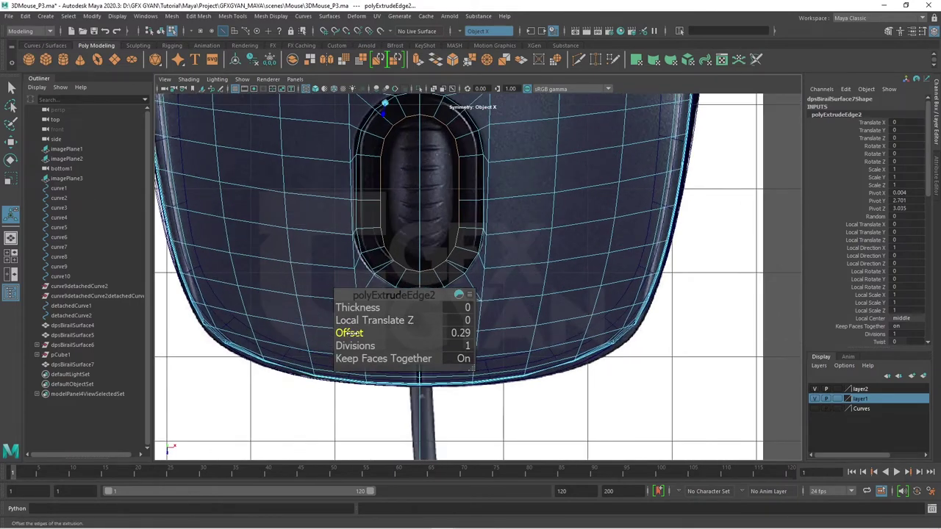
pyautogui.moveTo(353, 332); pyautogui.dragTo(352, 332)
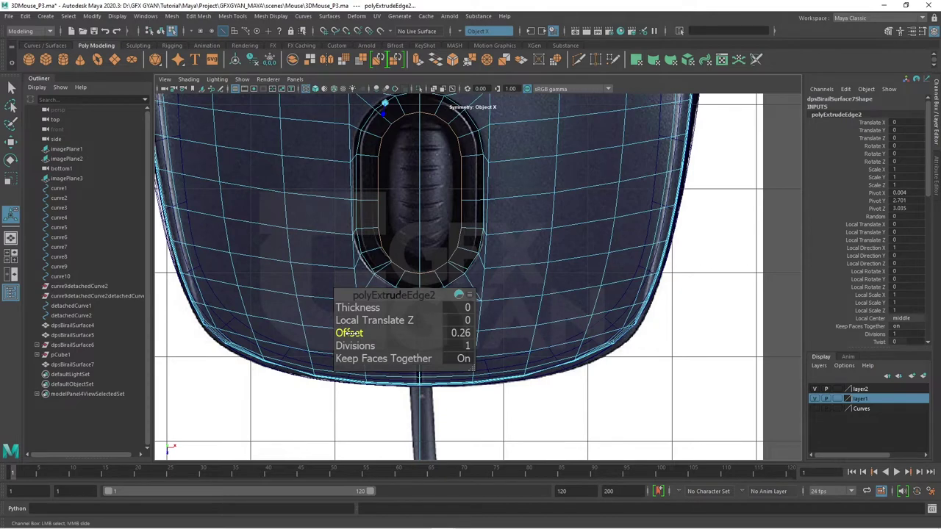
pyautogui.press('w')
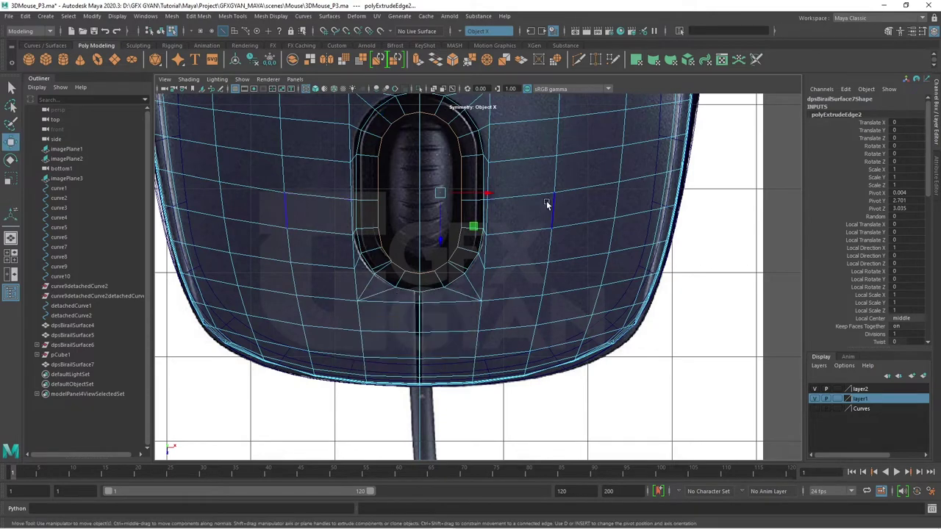
pyautogui.press('space')
pyautogui.press('space')
pyautogui.scroll(3)
# Remove the two stray edges at the top corners of the extruded ring.
pyautogui.moveTo(539, 275); pyautogui.dragTo(515, 250)
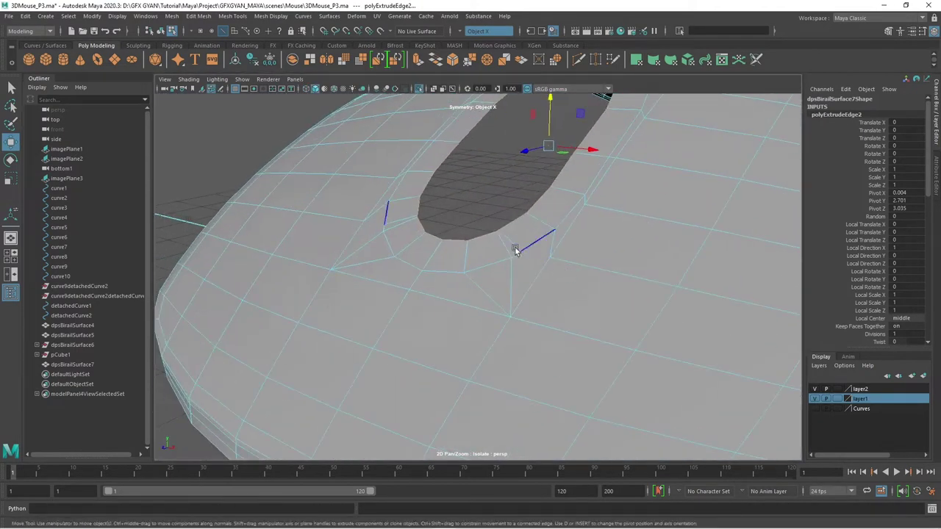
pyautogui.click(507, 247)
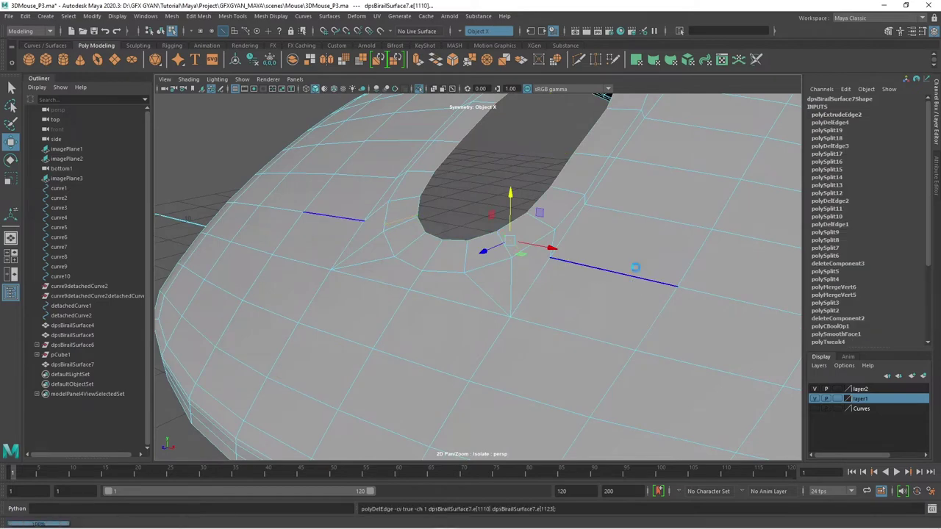
pyautogui.click(632, 254)
pyautogui.moveTo(632, 254); pyautogui.dragTo(560, 320)
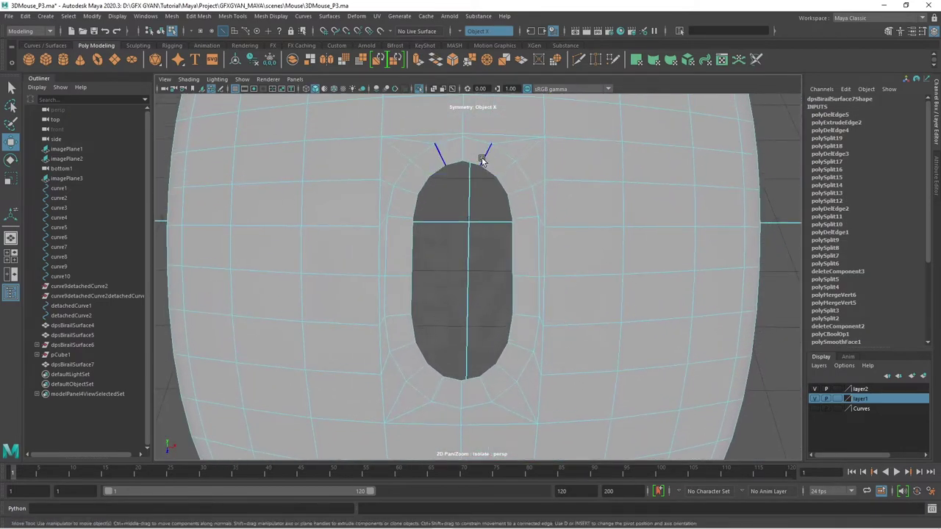
pyautogui.press('space')
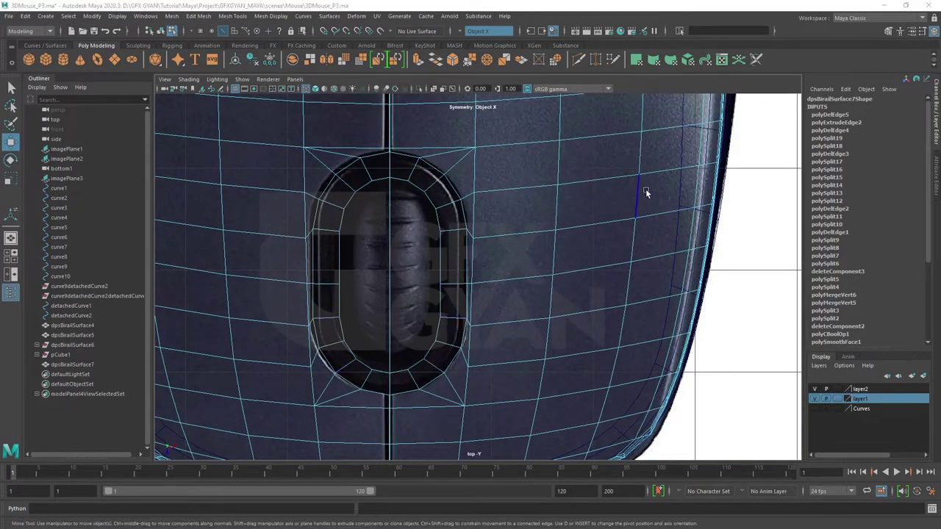
pyautogui.press('space')
pyautogui.moveTo(626, 197); pyautogui.dragTo(616, 248)
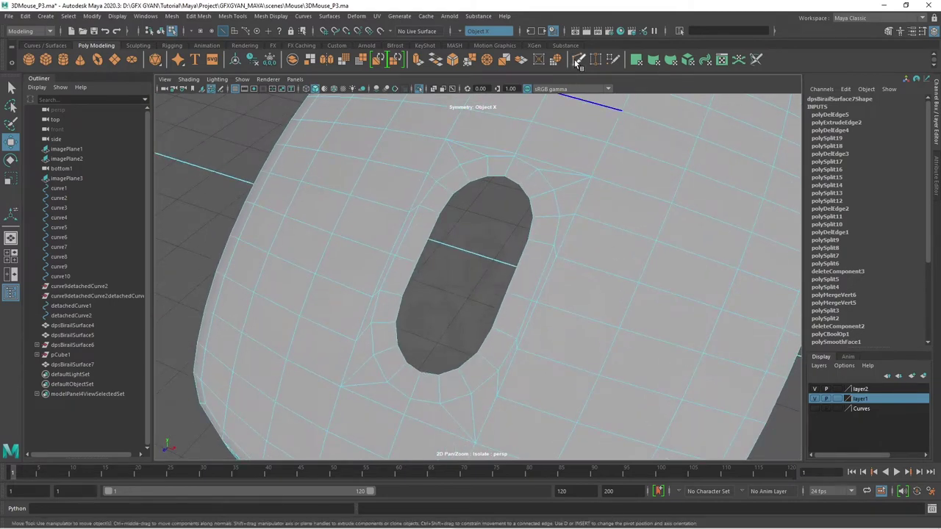
# Insert an edge loop with Multi-Cut around the inset ring of the wheel opening.
pyautogui.click(578, 63)
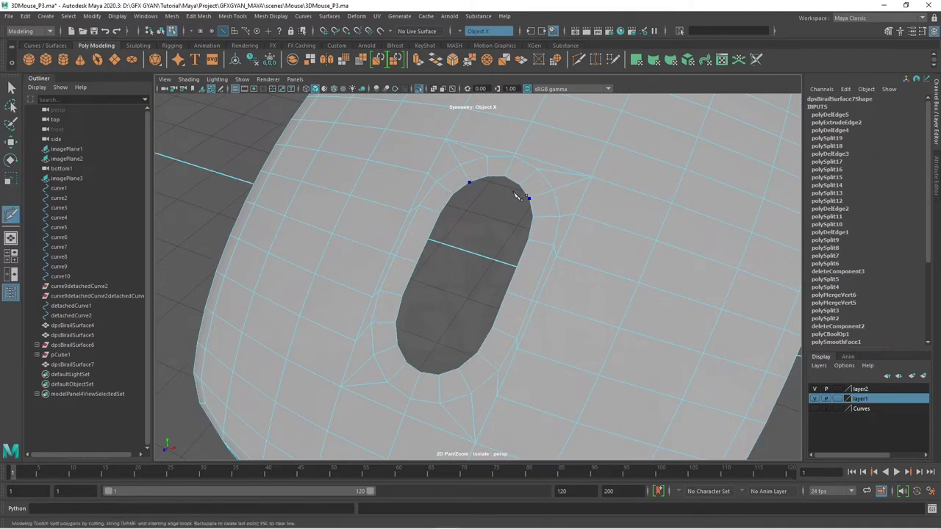
pyautogui.press('space')
pyautogui.press('space')
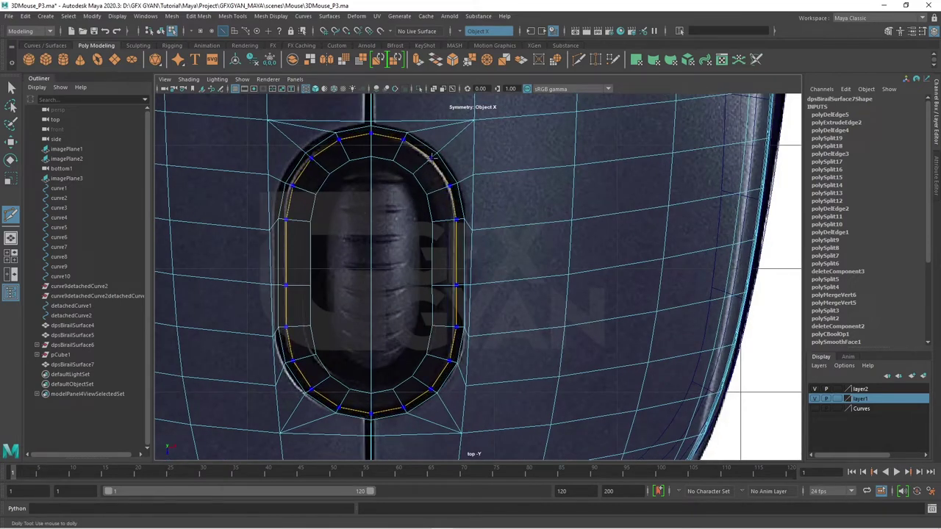
pyautogui.click(432, 157)
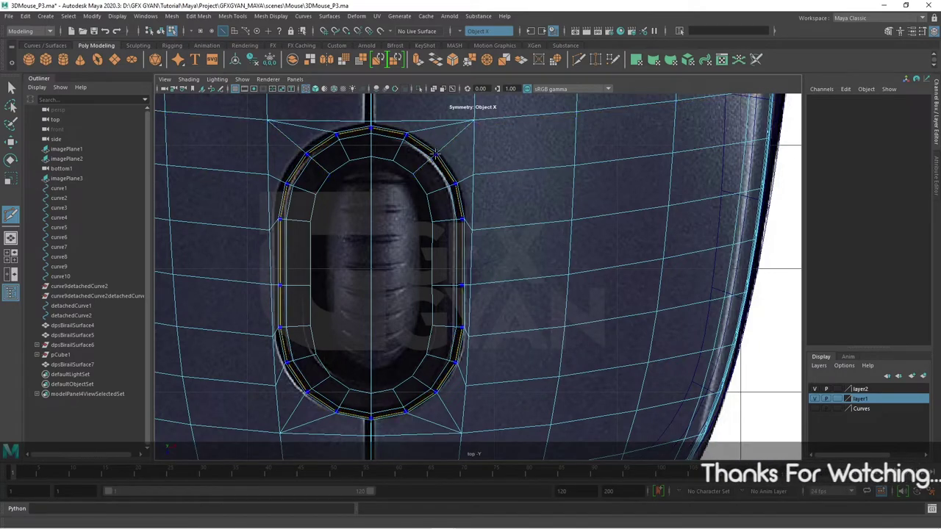
pyautogui.press('space')
pyautogui.press('space')
# Select the face loop of the ring around the wheel opening.
pyautogui.scroll(3)
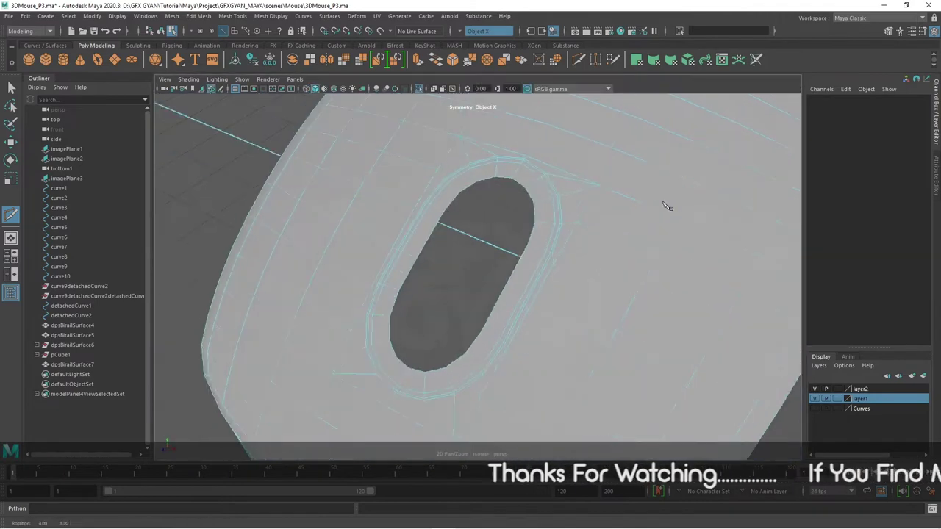
pyautogui.scroll(3)
pyautogui.scroll(3)
pyautogui.press('w')
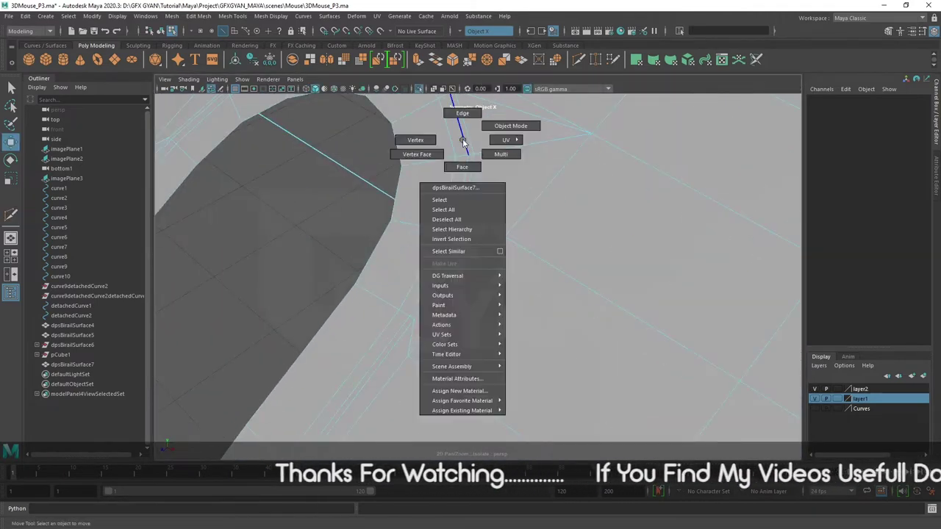
pyautogui.moveTo(464, 142); pyautogui.dragTo(460, 168)
pyautogui.click(459, 186)
pyautogui.scroll(-3)
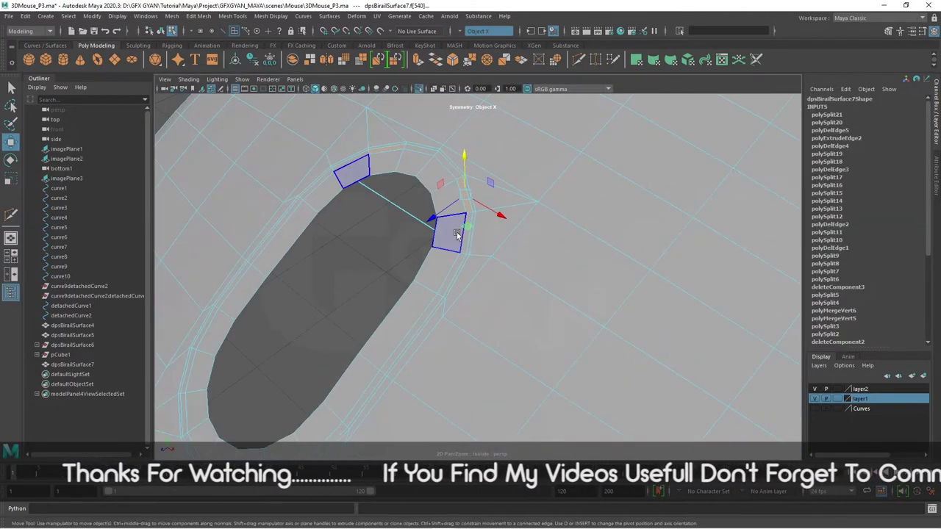
pyautogui.moveTo(458, 186); pyautogui.dragTo(465, 243)
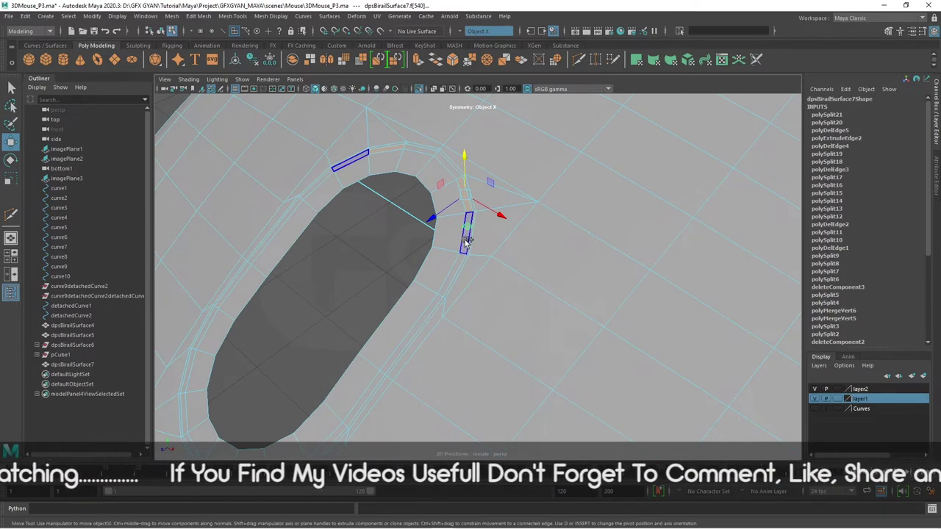
pyautogui.doubleClick(463, 237)
pyautogui.scroll(-3)
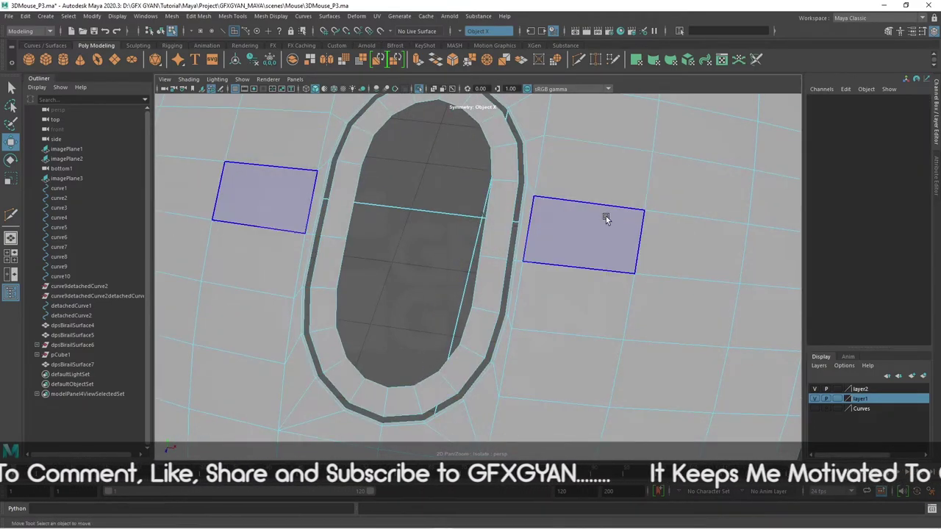
pyautogui.scroll(-3)
# Orbit to a top-down view of the mouse and select the body mesh.
pyautogui.moveTo(605, 216); pyautogui.dragTo(743, 220)
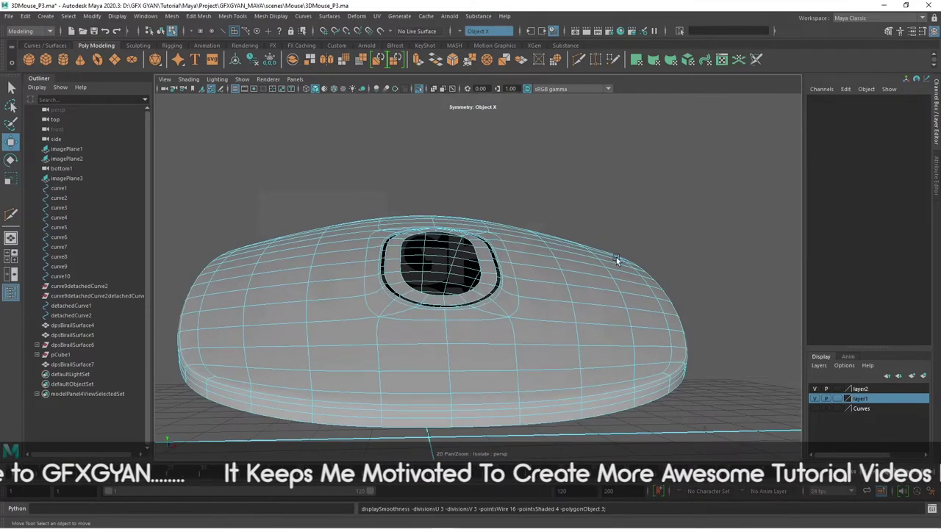
pyautogui.moveTo(525, 220); pyautogui.dragTo(684, 212)
pyautogui.moveTo(684, 212); pyautogui.dragTo(564, 214)
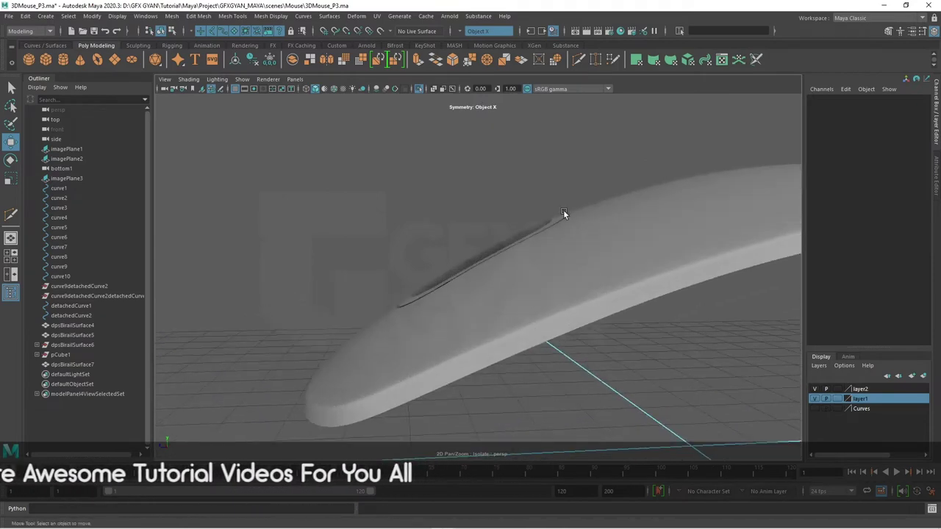
pyautogui.moveTo(404, 278); pyautogui.dragTo(459, 242)
pyautogui.click(564, 271)
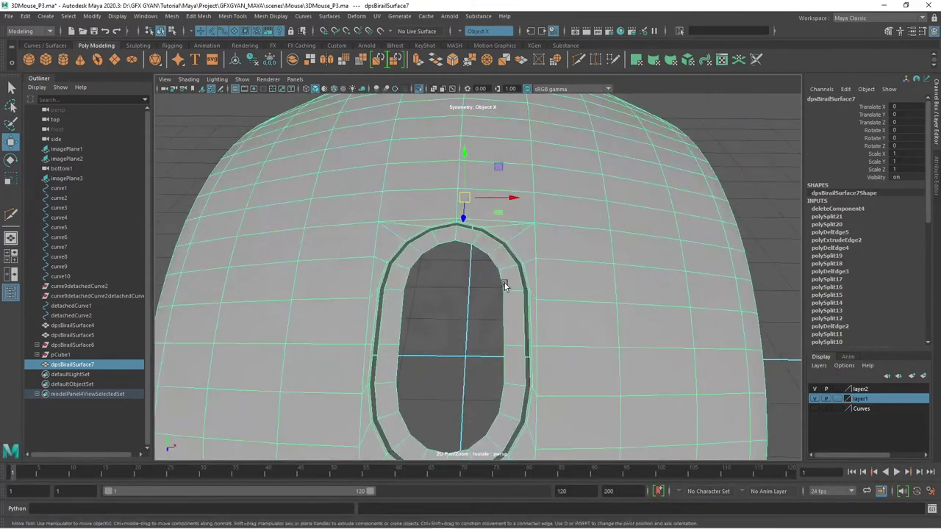
# Split the ring faces off the body with Mesh > Separate and select the ring piece.
pyautogui.moveTo(505, 286); pyautogui.dragTo(443, 192)
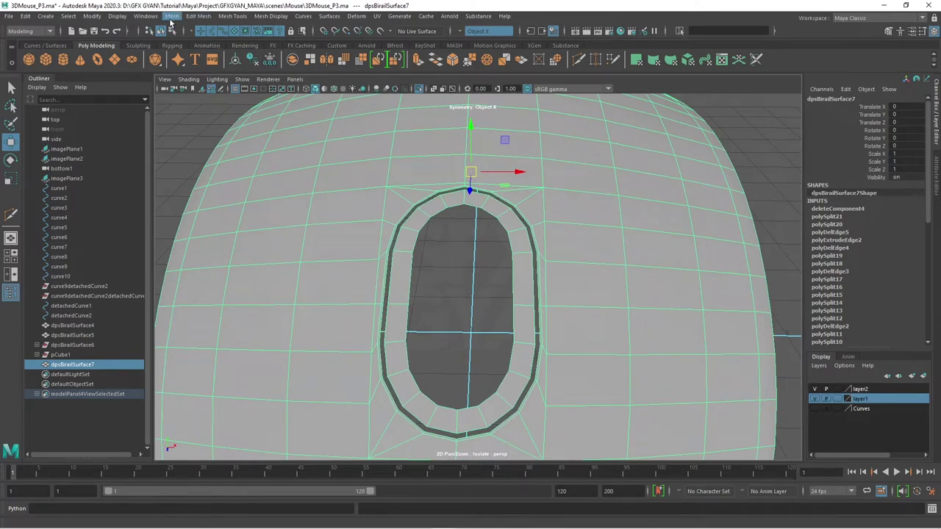
pyautogui.click(170, 16)
pyautogui.click(210, 59)
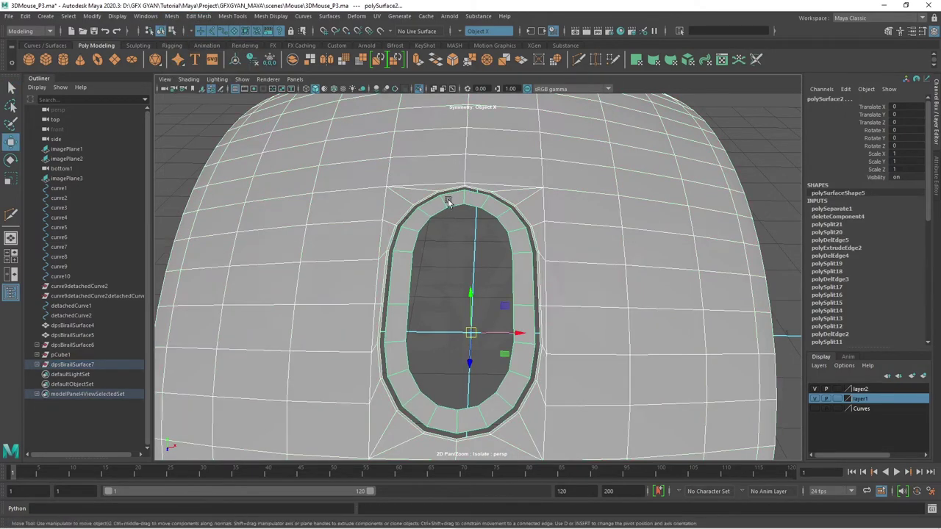
pyautogui.click(474, 237)
pyautogui.click(443, 145)
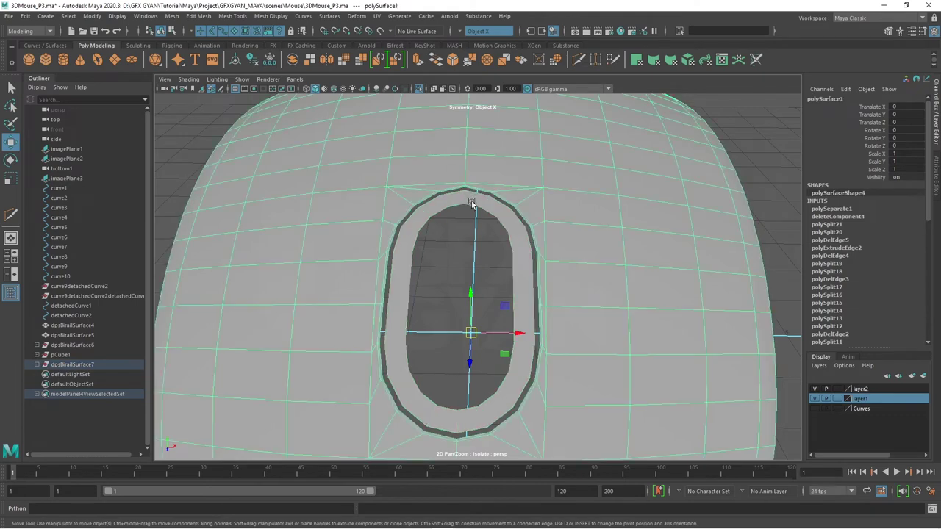
pyautogui.click(471, 204)
# Select the ring piece's inner edge loop in Edge mode.
pyautogui.moveTo(525, 264); pyautogui.dragTo(501, 199)
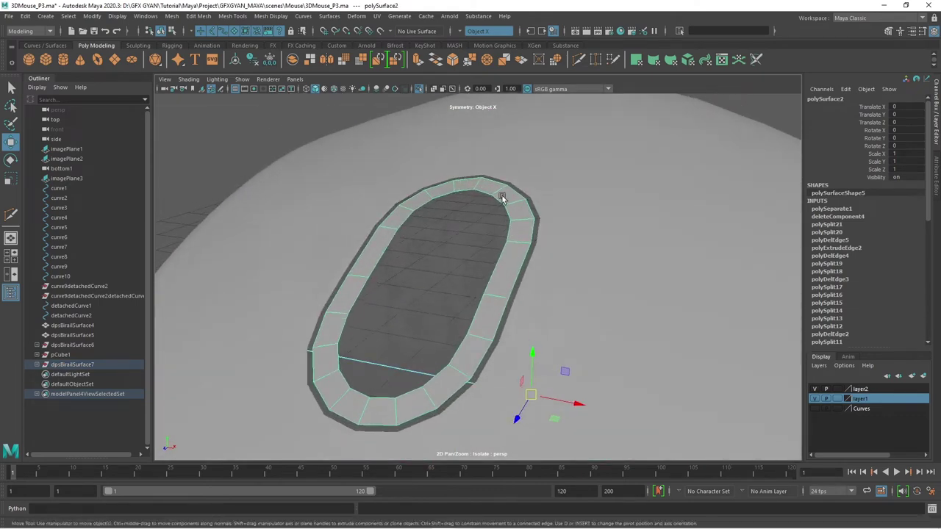
pyautogui.moveTo(474, 185); pyautogui.dragTo(475, 156)
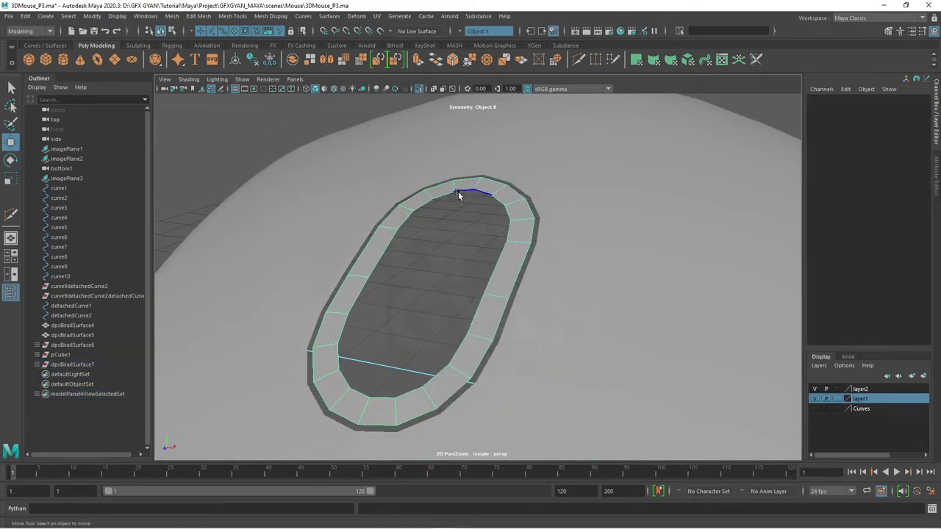
pyautogui.click(458, 195)
# Extrude the ring's inner edge loop into a tall rim, Local Translate Z about -0.18.
pyautogui.moveTo(466, 183); pyautogui.dragTo(510, 267)
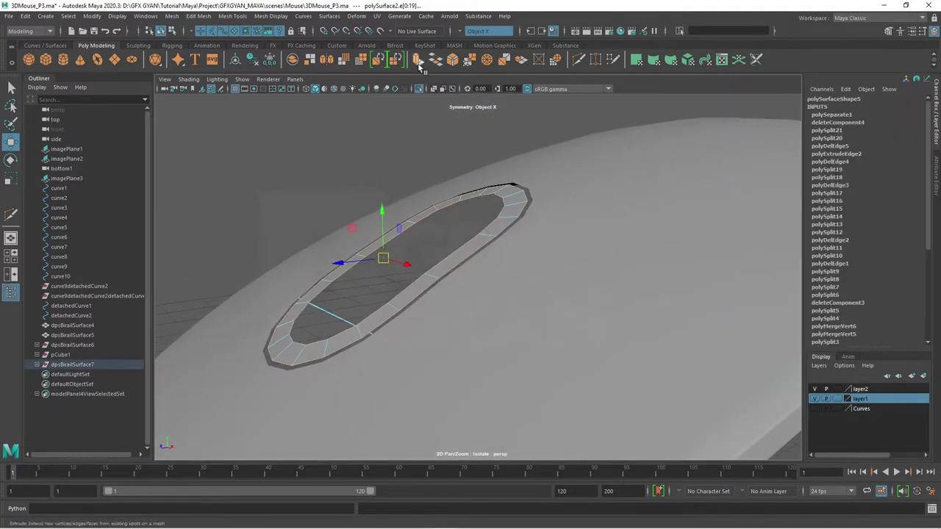
pyautogui.click(418, 62)
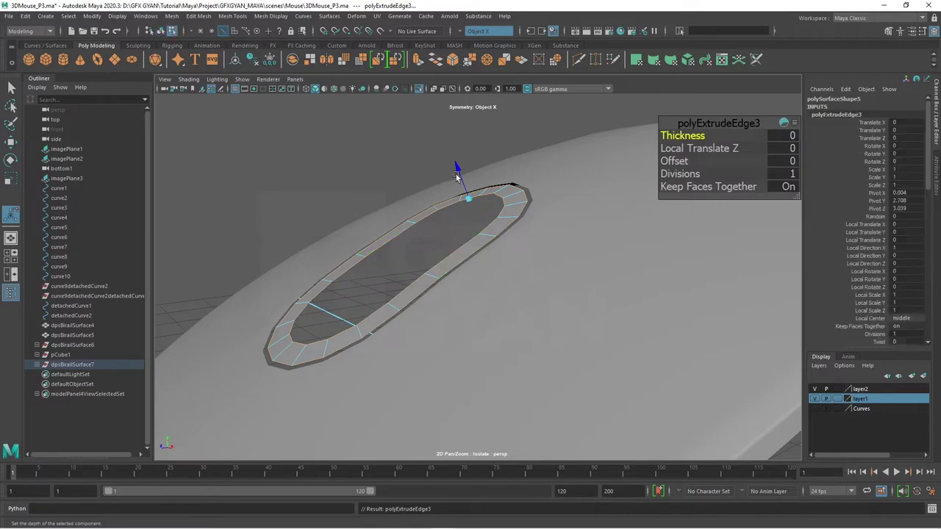
pyautogui.moveTo(456, 169); pyautogui.dragTo(474, 182)
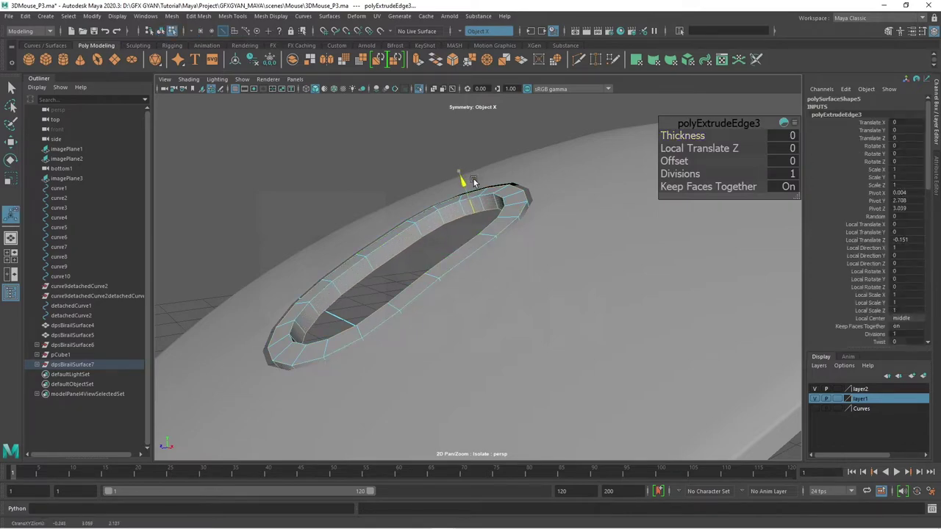
pyautogui.moveTo(468, 243); pyautogui.dragTo(409, 221)
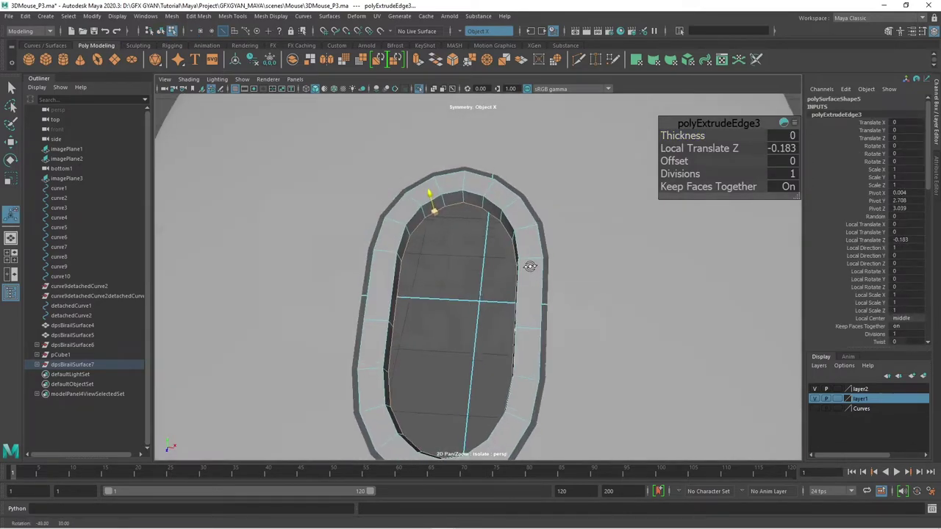
pyautogui.moveTo(410, 220); pyautogui.dragTo(409, 189)
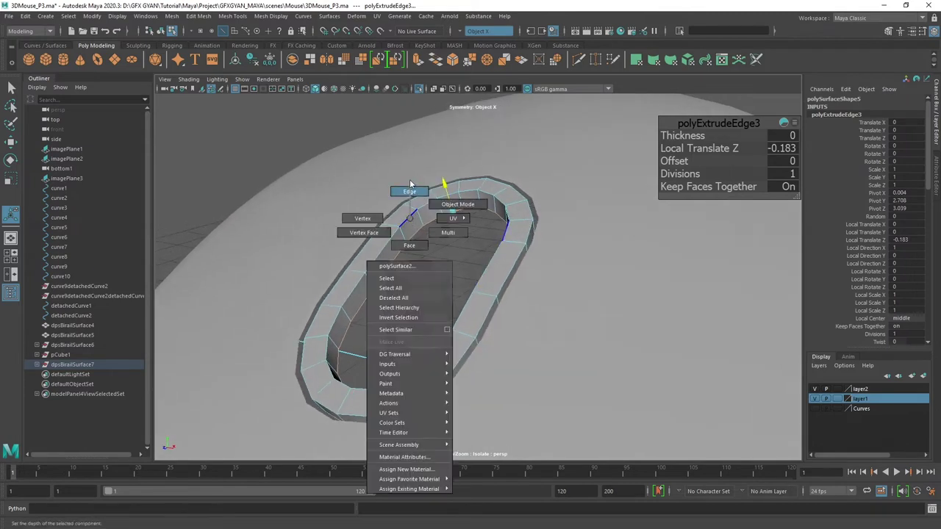
# Bevel the rim's top edge loop with 2 segments at Fraction 0.15.
pyautogui.click(410, 213)
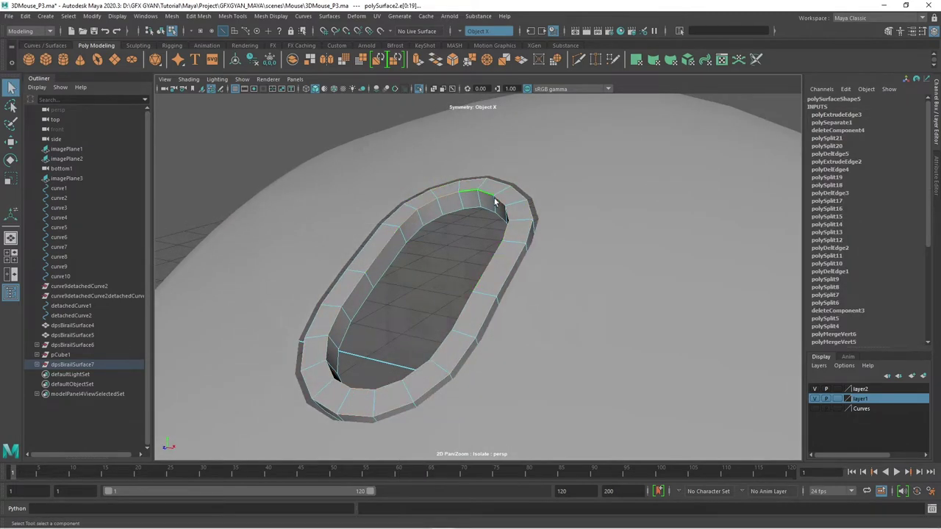
pyautogui.moveTo(494, 201); pyautogui.dragTo(427, 252)
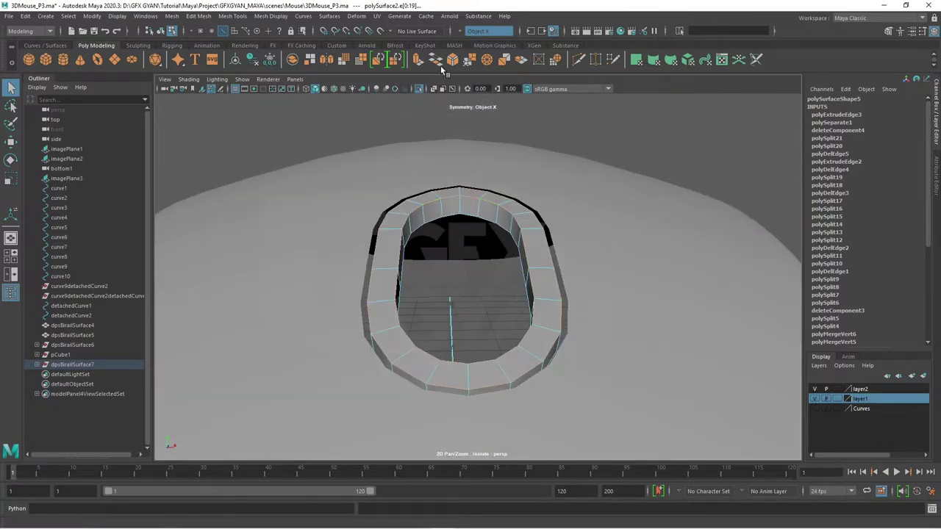
pyautogui.click(453, 59)
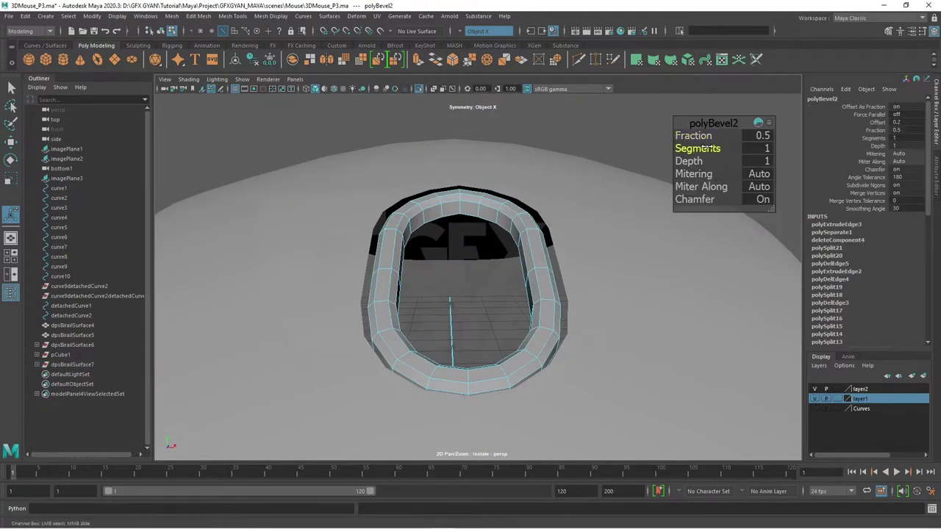
pyautogui.moveTo(705, 148); pyautogui.dragTo(672, 137)
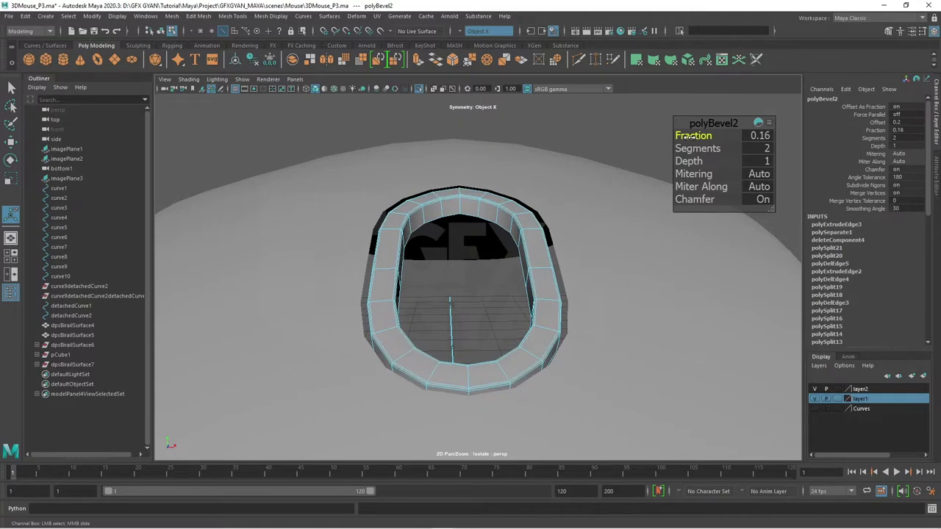
pyautogui.rightClick(427, 205)
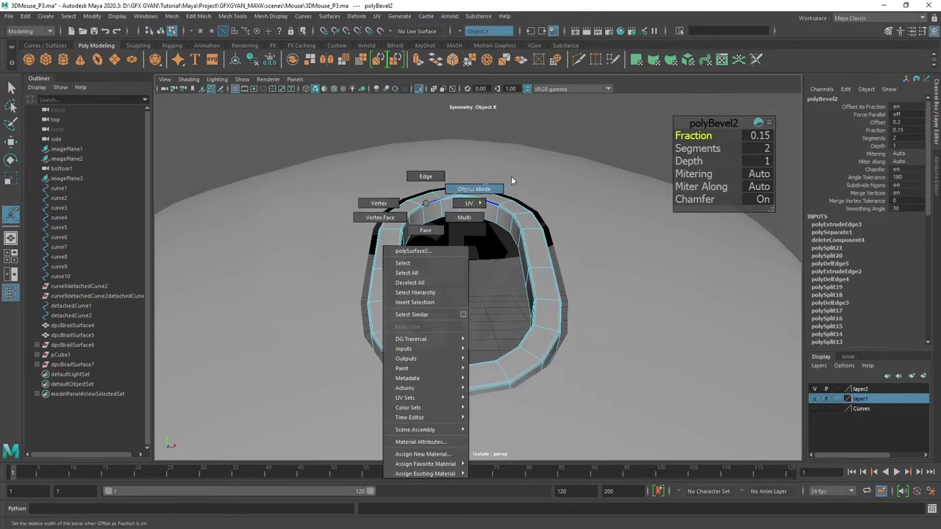
pyautogui.moveTo(512, 180); pyautogui.dragTo(511, 184)
# Select the mouse body and compare its wheel opening with the top-view reference image.
pyautogui.click(595, 222)
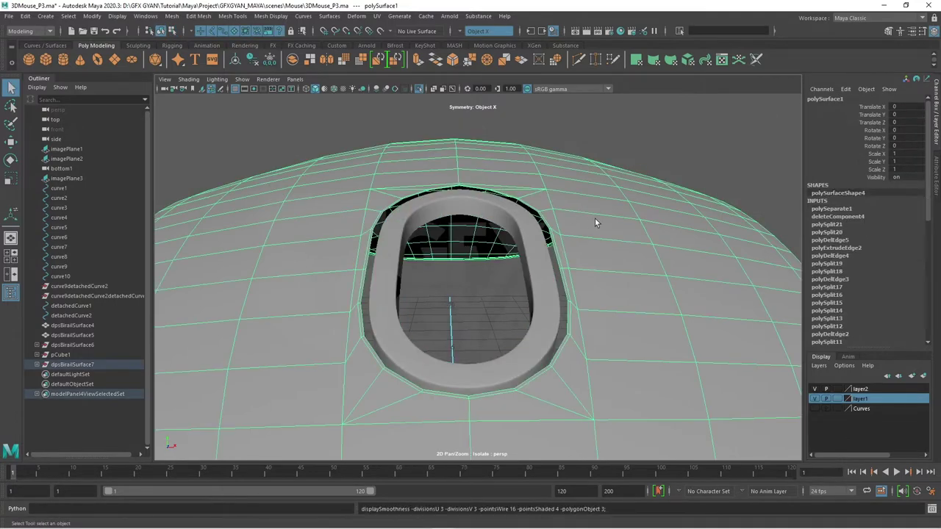
pyautogui.click(619, 153)
pyautogui.moveTo(619, 153); pyautogui.dragTo(507, 236)
pyautogui.click(507, 235)
pyautogui.press('space')
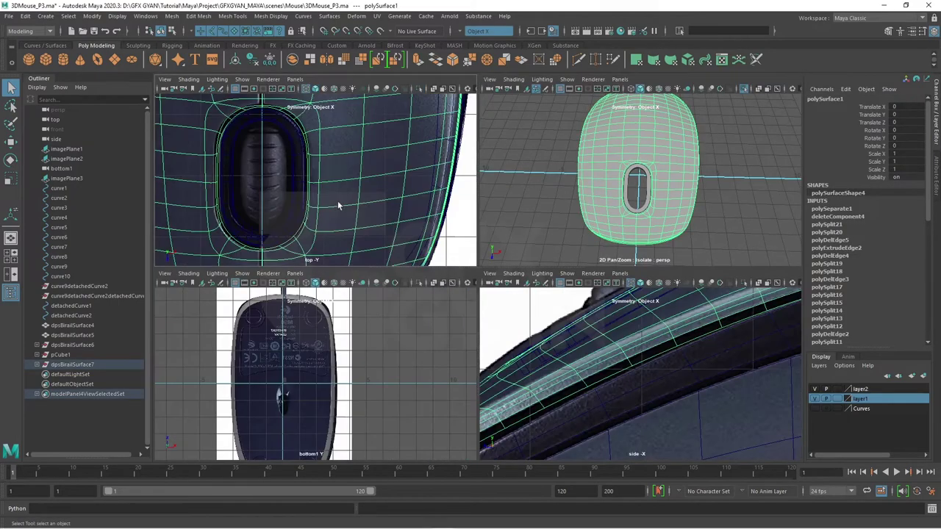
pyautogui.press('space')
pyautogui.scroll(3)
pyautogui.moveTo(445, 267); pyautogui.dragTo(438, 212)
pyautogui.scroll(3)
pyautogui.scroll(-3)
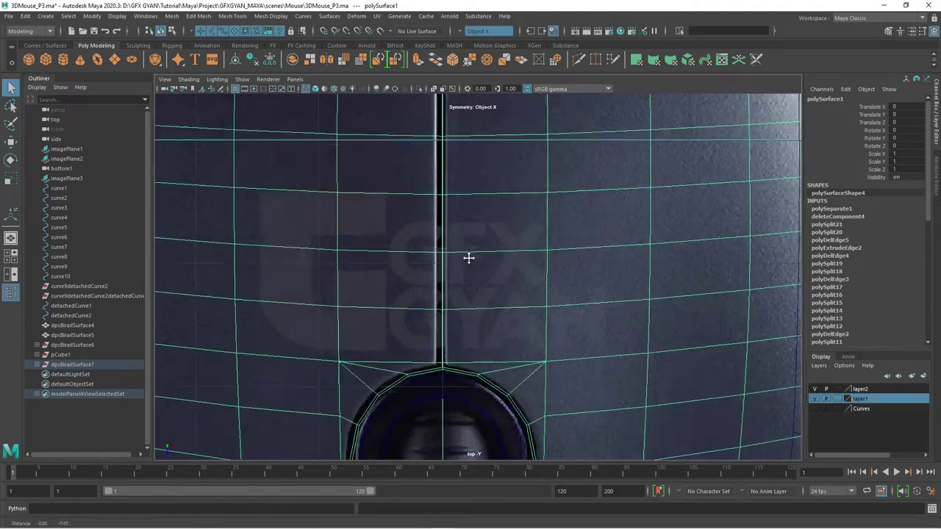
pyautogui.moveTo(469, 258); pyautogui.dragTo(487, 157)
pyautogui.scroll(3)
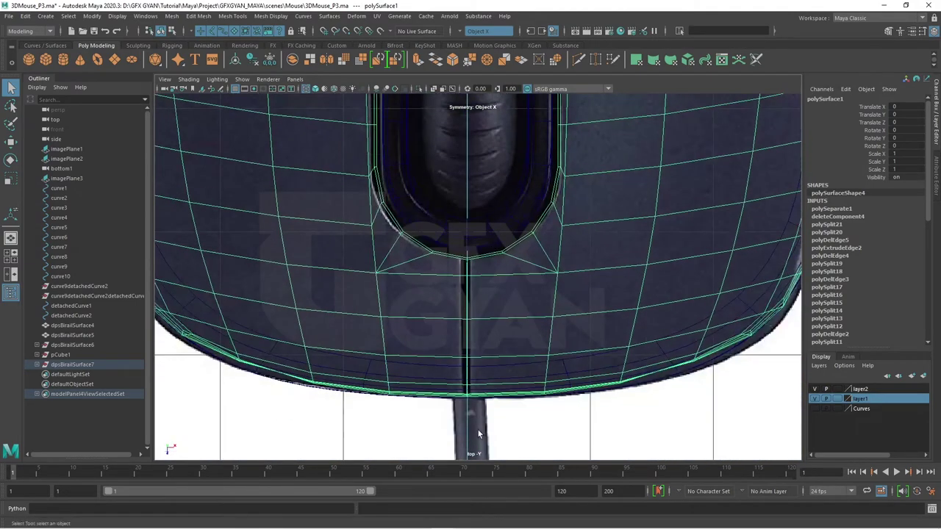
pyautogui.press('space')
# Orbit around the mouse and pick an edge on the body's centre line.
pyautogui.moveTo(530, 412); pyautogui.dragTo(515, 336)
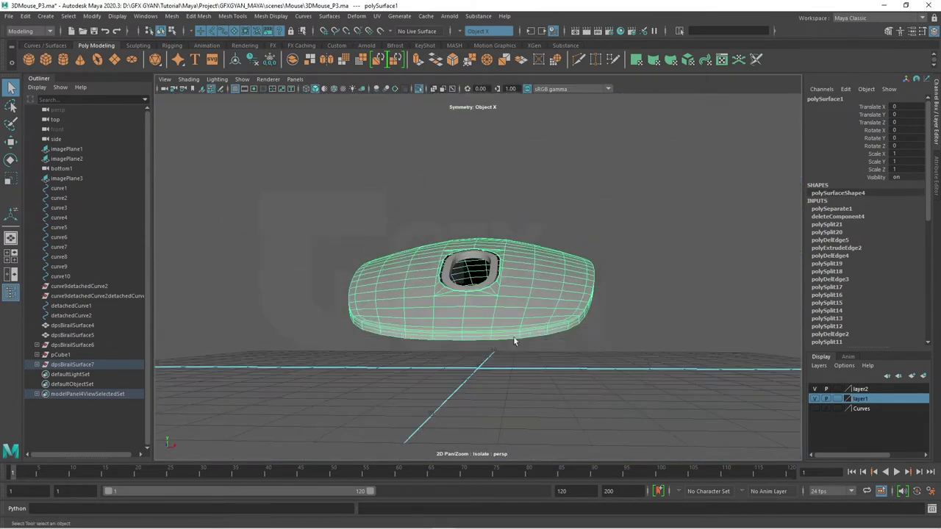
pyautogui.moveTo(515, 336); pyautogui.dragTo(515, 325)
pyautogui.moveTo(515, 326); pyautogui.dragTo(522, 317)
pyautogui.moveTo(518, 270); pyautogui.dragTo(506, 269)
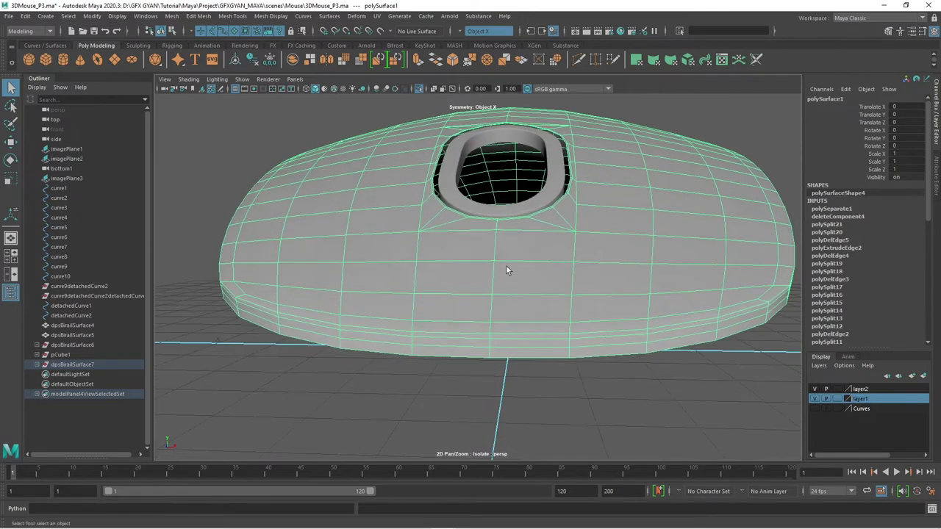
pyautogui.moveTo(506, 266); pyautogui.dragTo(497, 278)
pyautogui.click(495, 254)
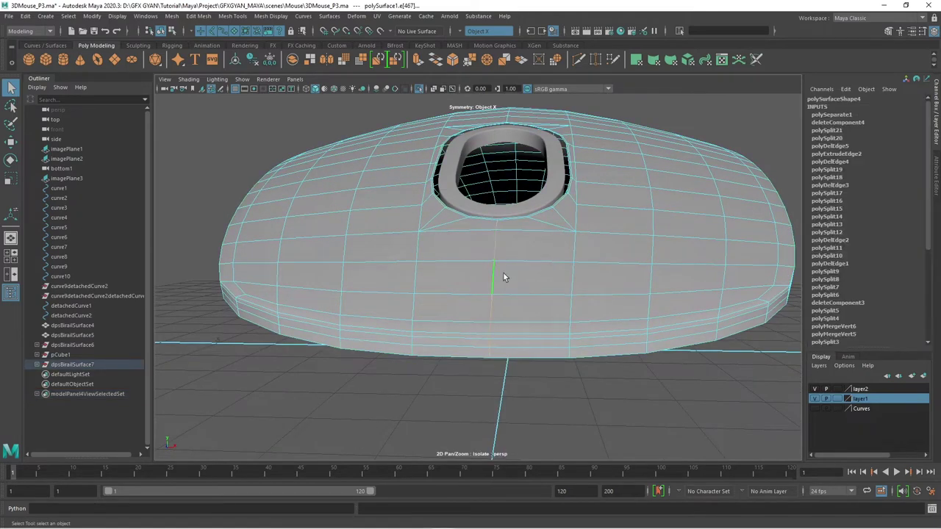
pyautogui.moveTo(503, 272); pyautogui.dragTo(508, 359)
pyautogui.scroll(3)
pyautogui.scroll(-3)
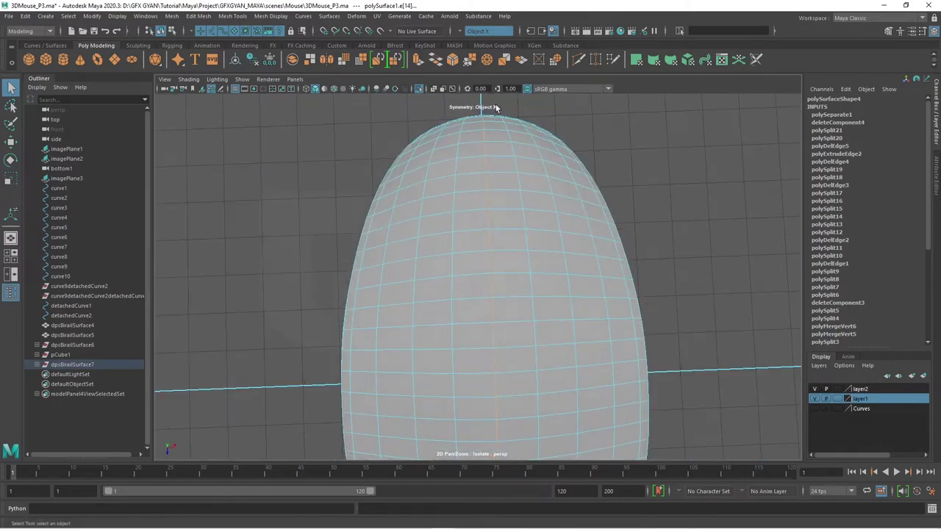
# Marquee-select the mirrored centre edges in the top view, then inspect them in perspective.
pyautogui.press('space')
pyautogui.press('space')
pyautogui.scroll(-3)
pyautogui.scroll(3)
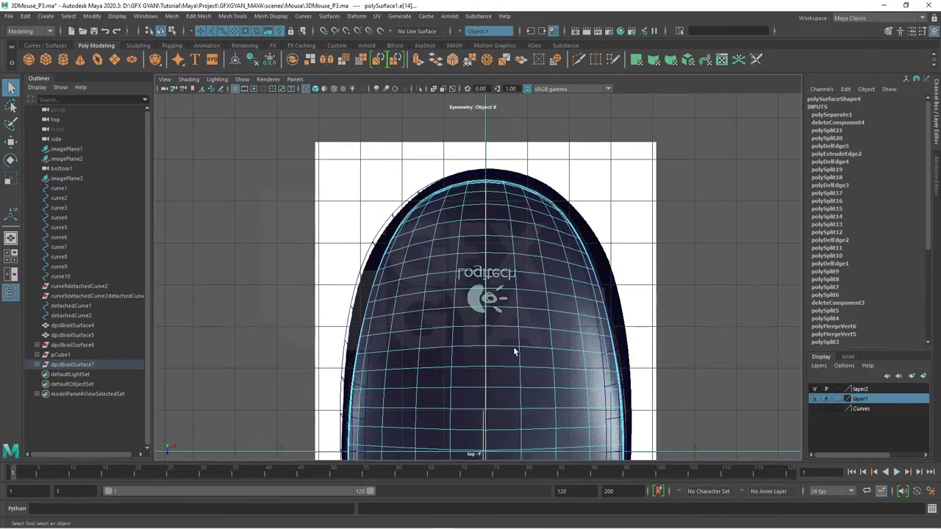
pyautogui.scroll(3)
pyautogui.moveTo(638, 312); pyautogui.dragTo(635, 376)
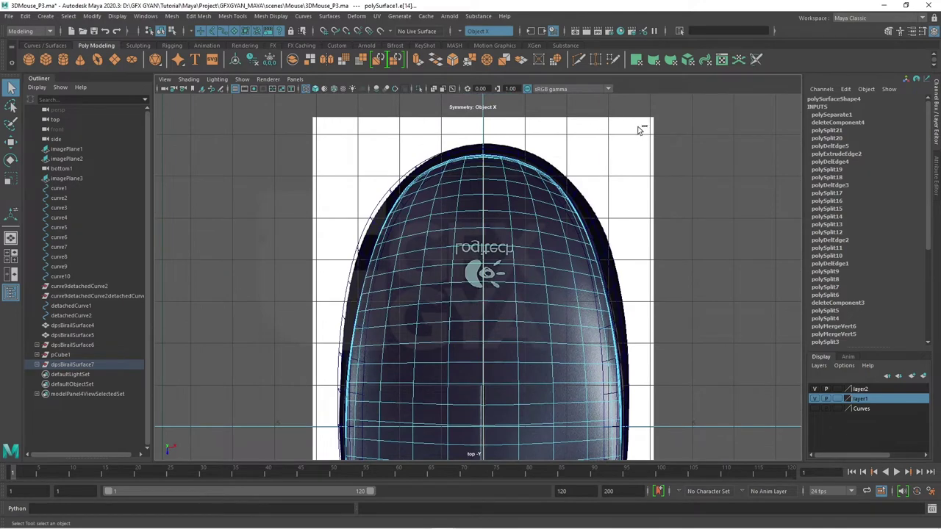
pyautogui.moveTo(592, 127); pyautogui.dragTo(299, 375)
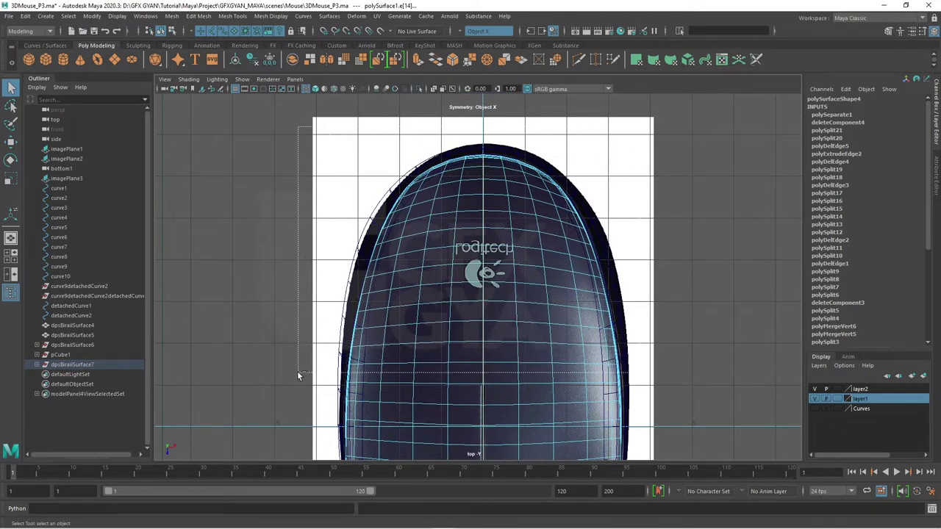
pyautogui.press('space')
pyautogui.press('space')
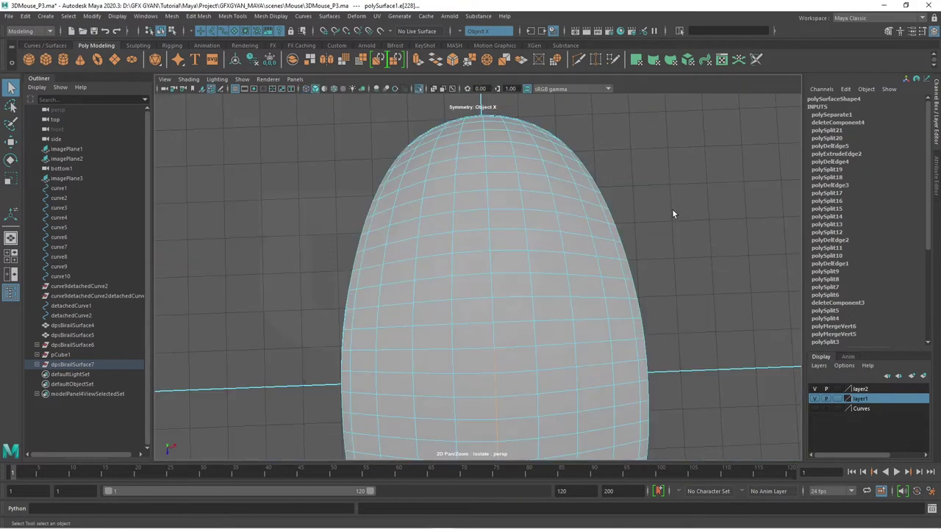
pyautogui.scroll(3)
pyautogui.moveTo(318, 339); pyautogui.dragTo(636, 214)
pyautogui.moveTo(633, 258); pyautogui.dragTo(505, 197)
# Select the edges running along the mouse top's centre line.
pyautogui.click(505, 197)
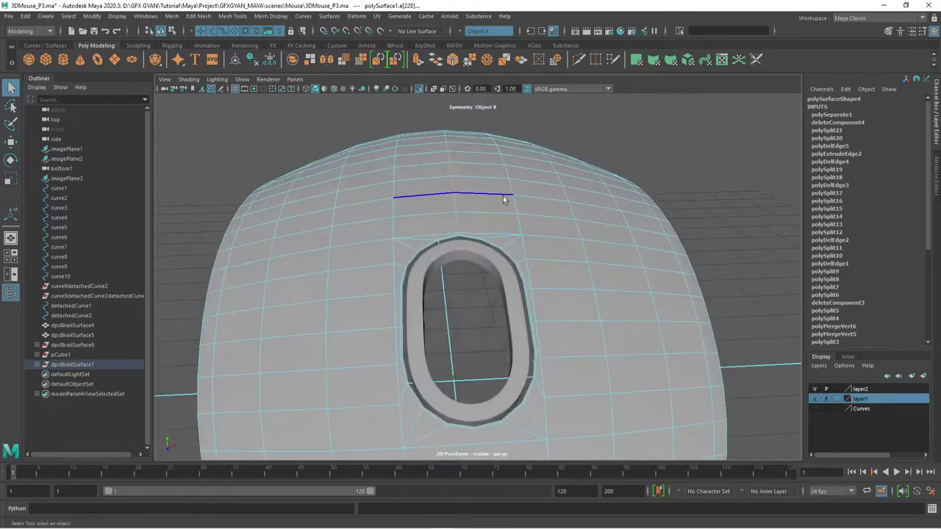
pyautogui.click(548, 220)
pyautogui.moveTo(547, 221); pyautogui.dragTo(572, 176)
pyautogui.moveTo(572, 174); pyautogui.dragTo(380, 91)
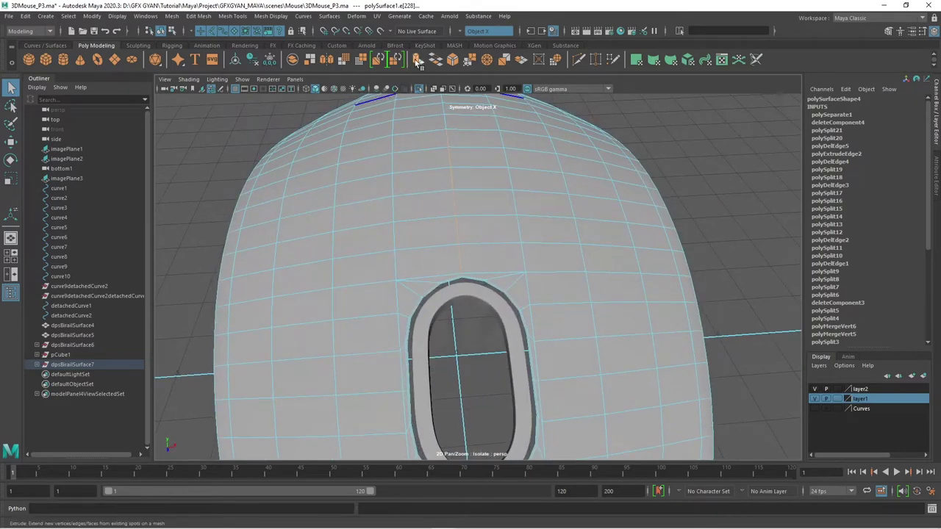
# Bevel the centre edges into a narrow strip at Fraction 0.17 (polyBevel3).
pyautogui.click(452, 61)
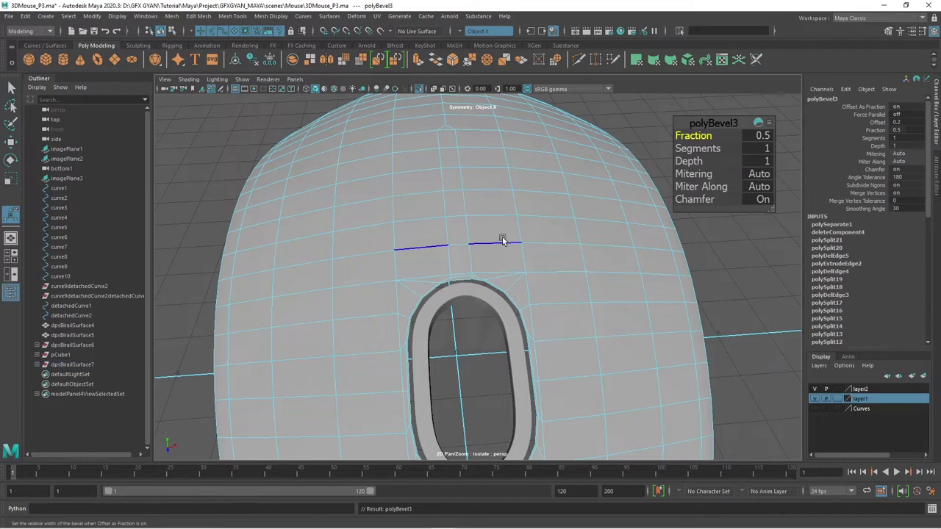
pyautogui.press('space')
pyautogui.scroll(3)
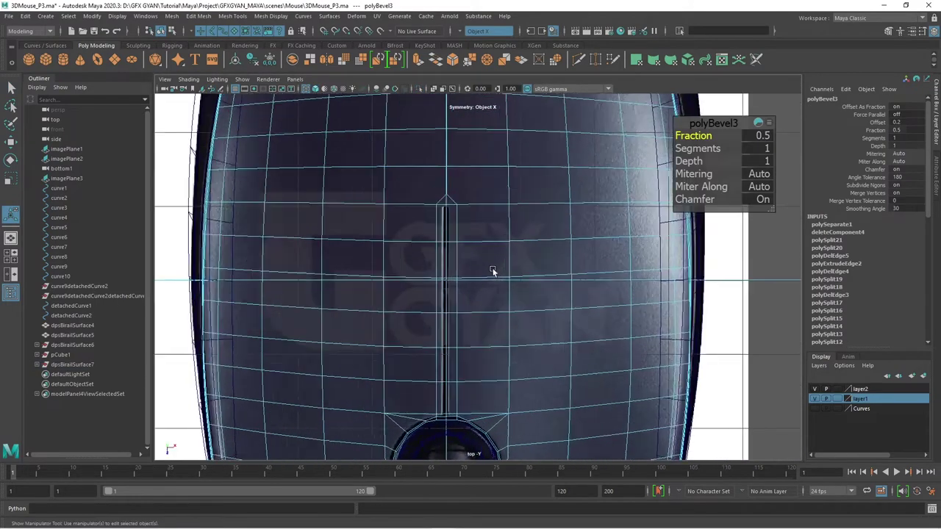
pyautogui.scroll(3)
pyautogui.moveTo(695, 136); pyautogui.dragTo(692, 136)
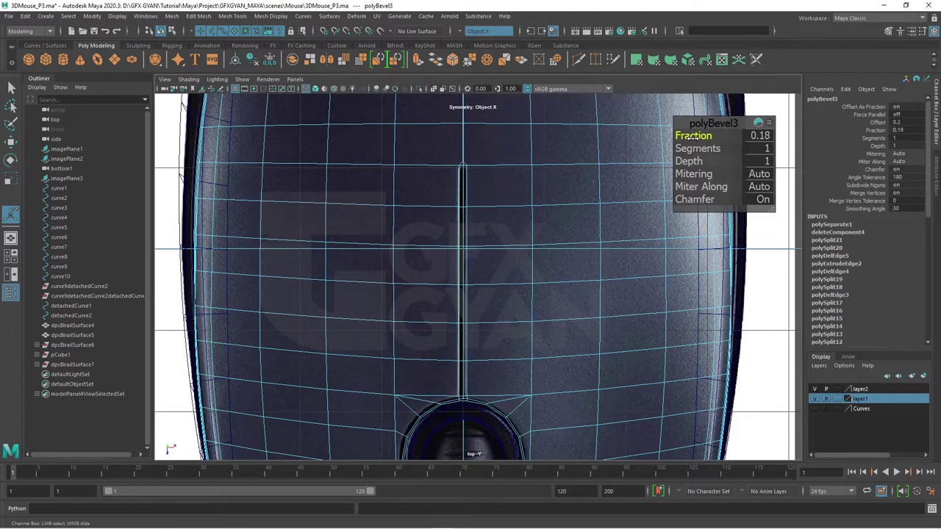
pyautogui.press('space')
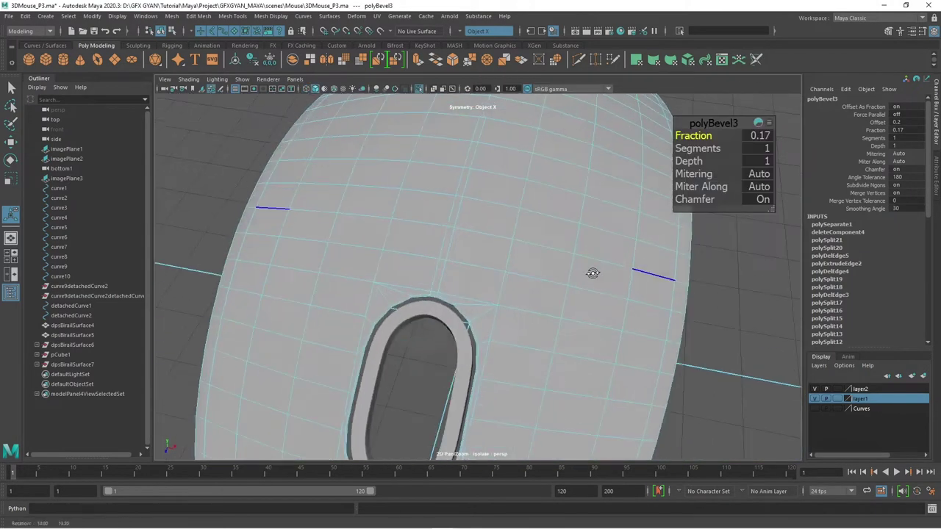
pyautogui.moveTo(593, 273); pyautogui.dragTo(529, 311)
pyautogui.scroll(3)
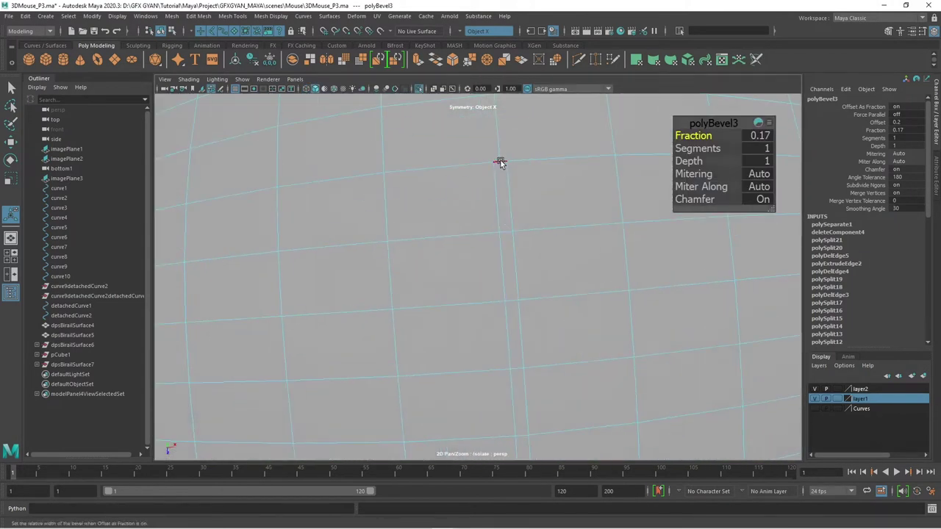
pyautogui.rightClick(500, 158)
# Delete the beveled centre strip faces next to the wheel opening.
pyautogui.click(500, 181)
pyautogui.click(502, 191)
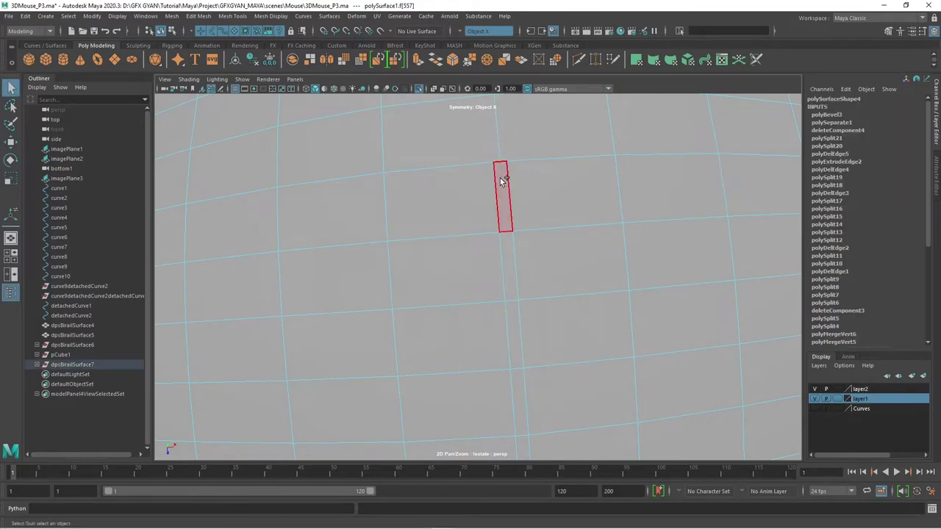
pyautogui.moveTo(561, 399); pyautogui.dragTo(479, 164)
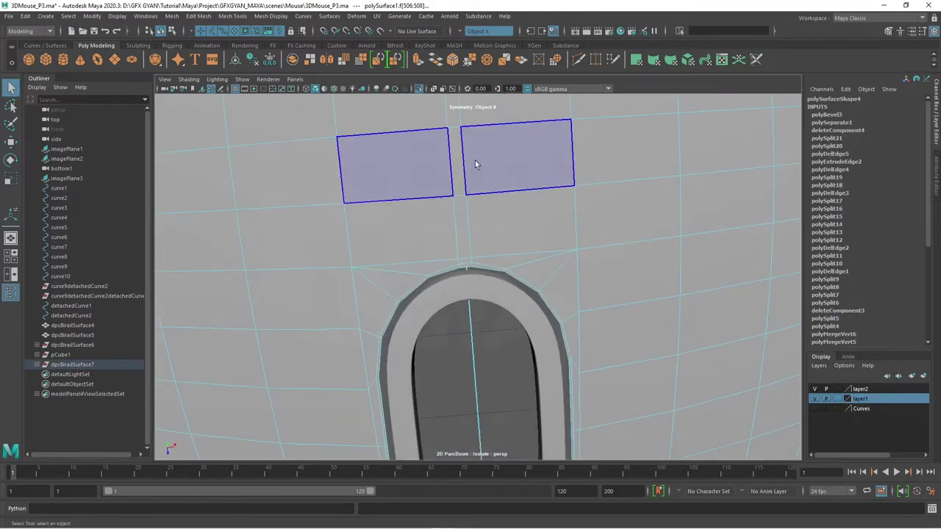
pyautogui.click(463, 193)
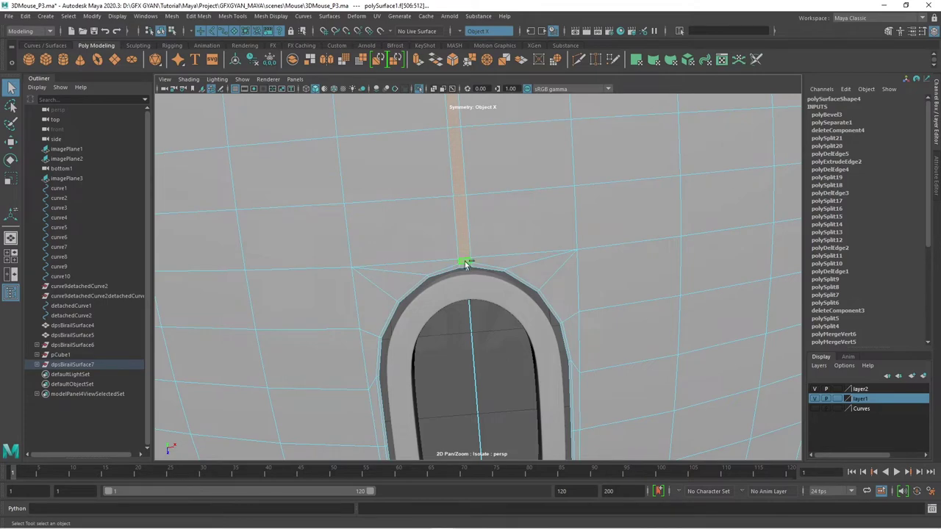
pyautogui.press('Delete')
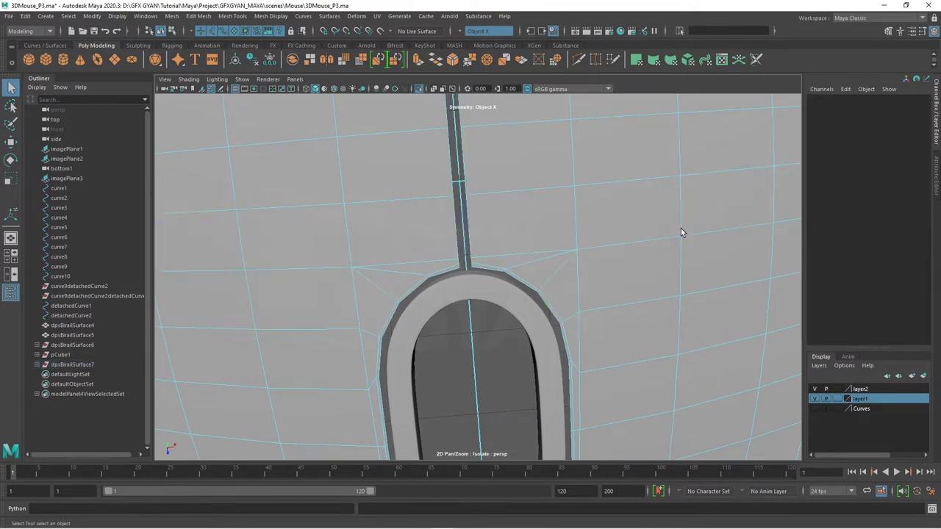
pyautogui.scroll(-3)
pyautogui.scroll(3)
pyautogui.scroll(3)
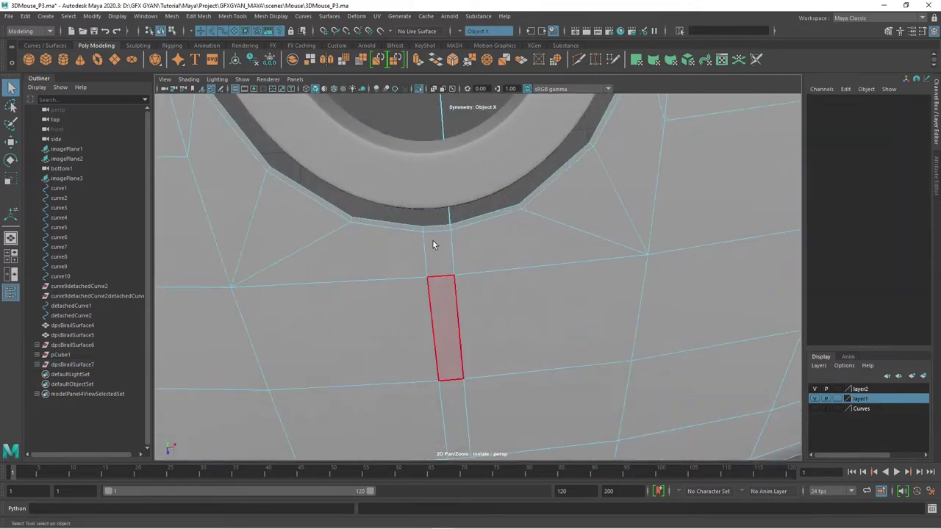
# Check the strip below the opening, review the open slit, and clear the selection.
pyautogui.click(435, 230)
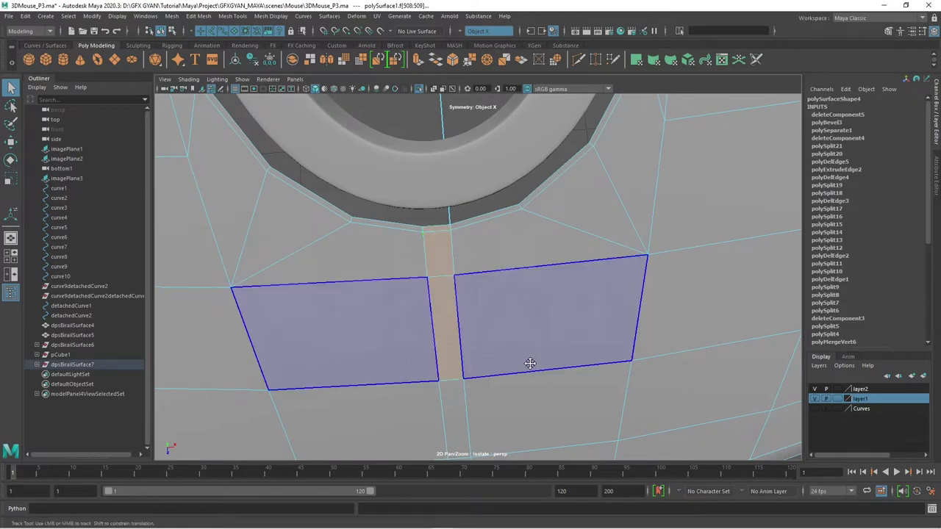
pyautogui.moveTo(529, 361); pyautogui.dragTo(494, 343)
pyautogui.scroll(-3)
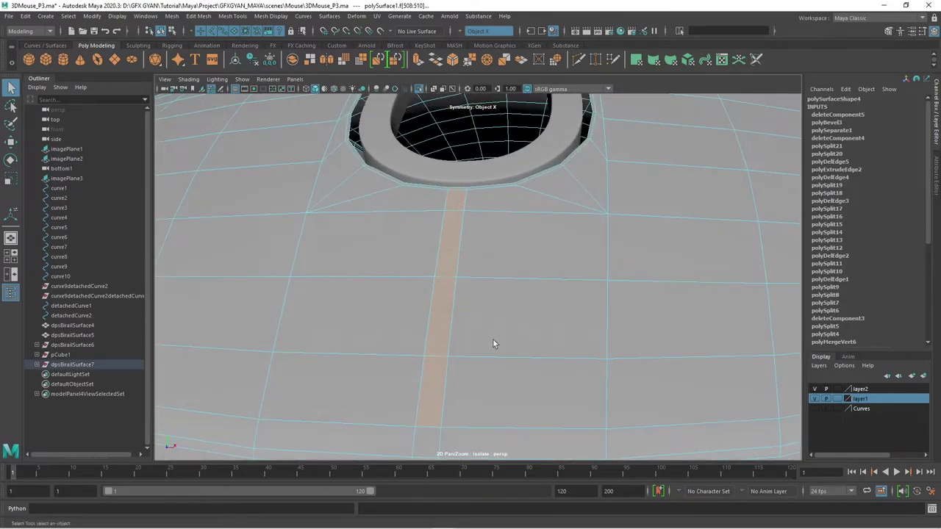
pyautogui.scroll(3)
pyautogui.scroll(-3)
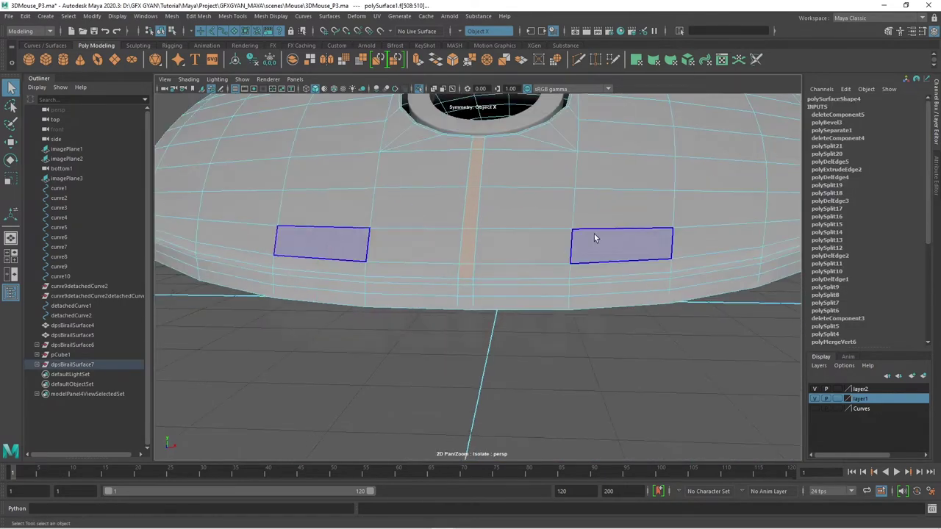
pyautogui.scroll(-3)
pyautogui.moveTo(559, 265); pyautogui.dragTo(416, 321)
pyautogui.scroll(3)
pyautogui.scroll(3)
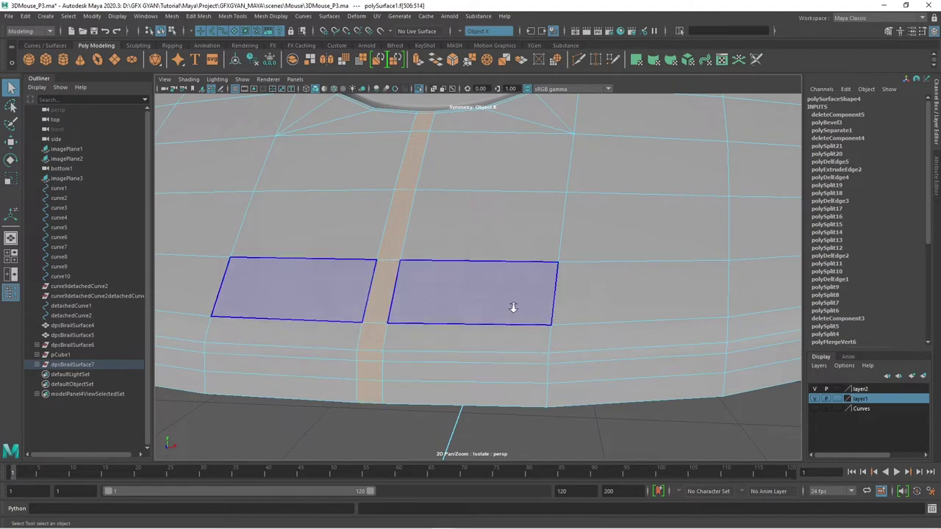
pyautogui.scroll(-3)
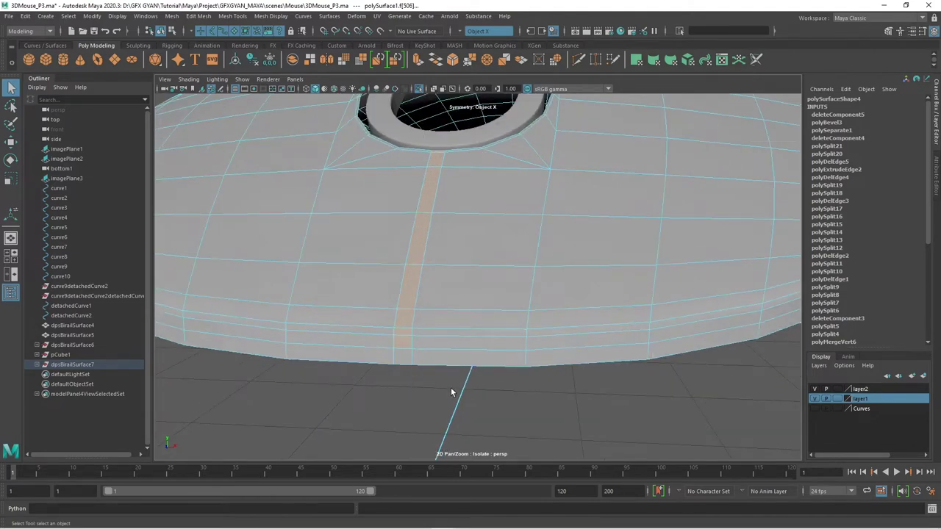
pyautogui.click(451, 373)
# Frame the mouse top and select the two faces beside the slit's tip.
pyautogui.scroll(-3)
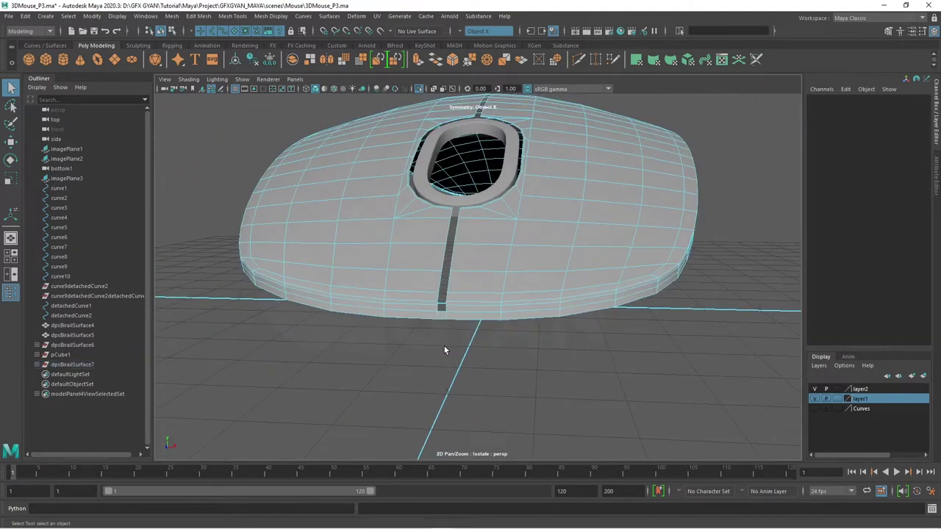
pyautogui.scroll(-3)
pyautogui.scroll(3)
pyautogui.scroll(3)
pyautogui.scroll(-3)
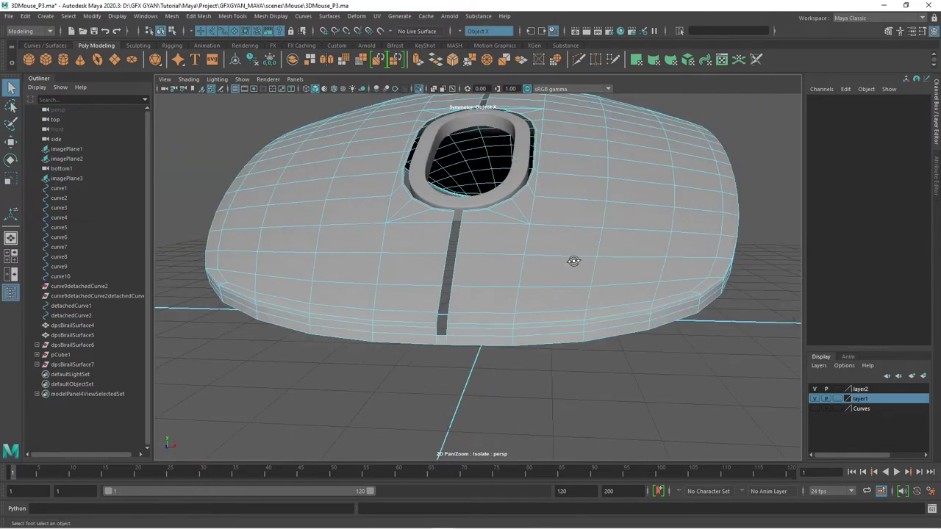
pyautogui.scroll(3)
pyautogui.scroll(-3)
pyautogui.moveTo(636, 289); pyautogui.dragTo(525, 253)
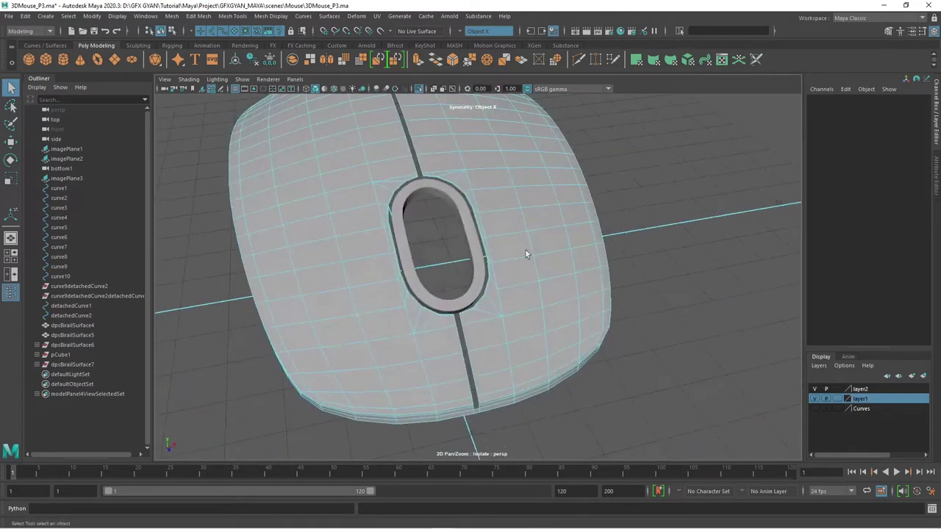
pyautogui.scroll(3)
pyautogui.moveTo(503, 321); pyautogui.dragTo(448, 431)
pyautogui.scroll(3)
pyautogui.scroll(3)
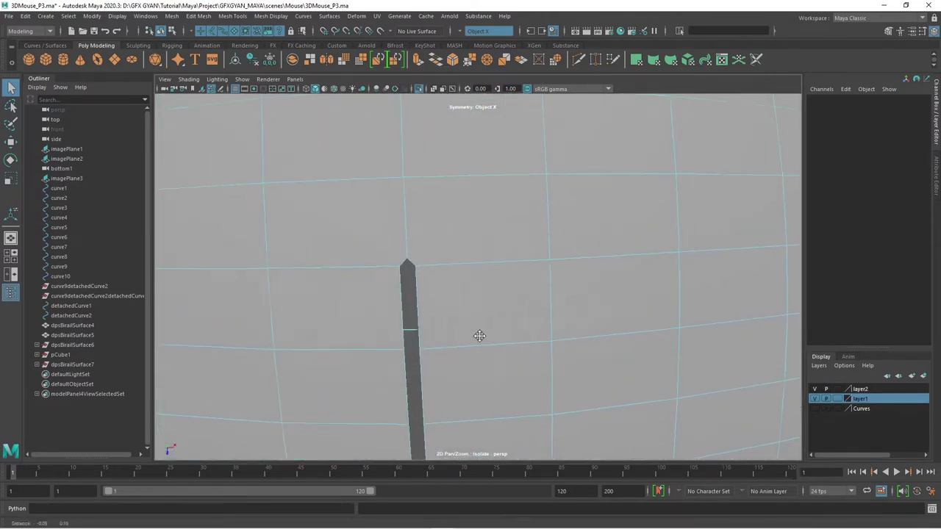
pyautogui.moveTo(412, 345); pyautogui.dragTo(461, 289)
pyautogui.click(461, 287)
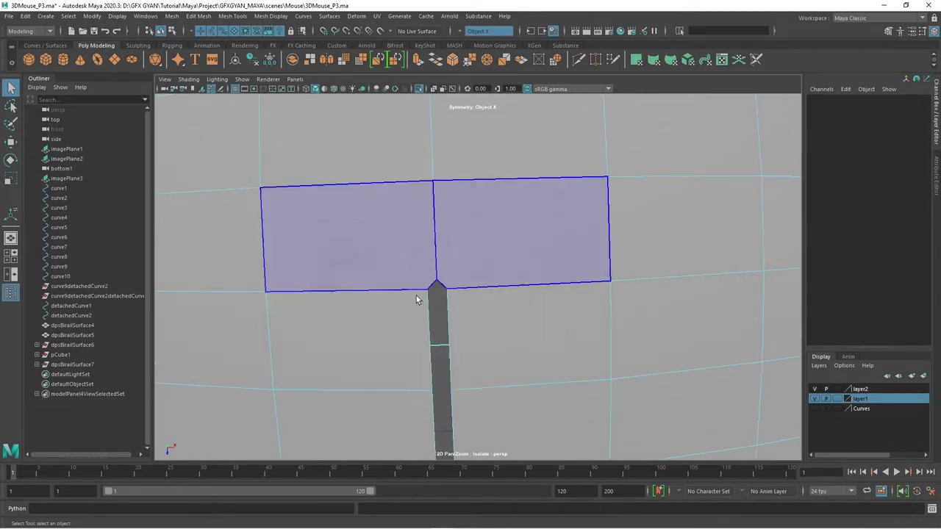
# Select the slit-tip vertex, toggle smooth preview, and return to Object Mode for Multi-Cut.
pyautogui.moveTo(467, 203); pyautogui.dragTo(466, 171)
pyautogui.click(434, 181)
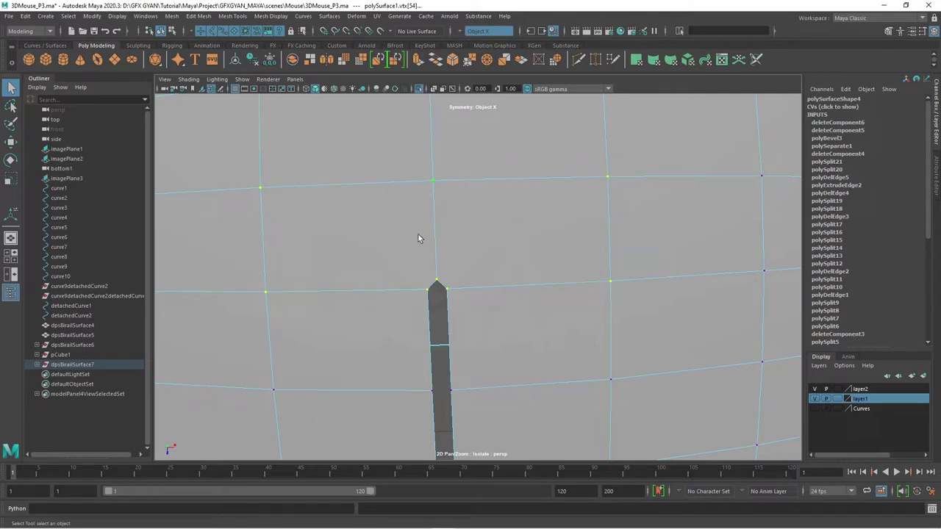
pyautogui.press('3')
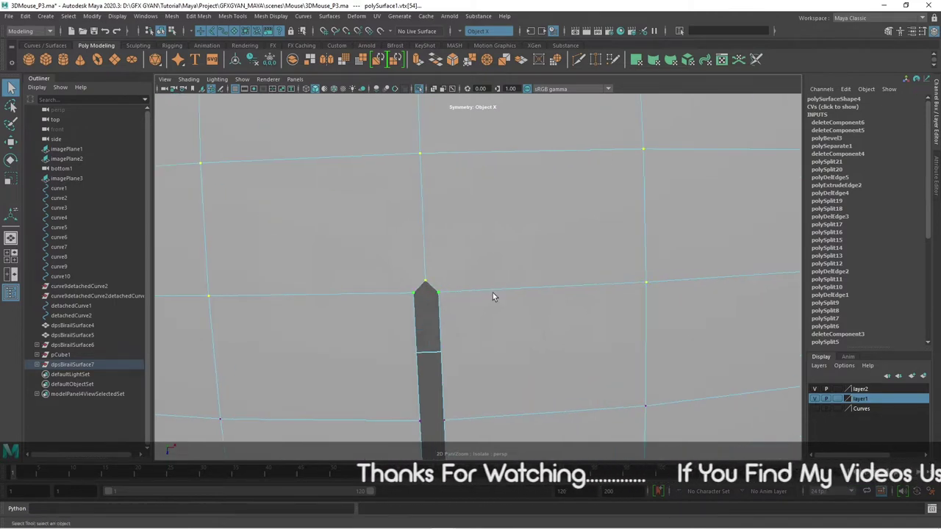
pyautogui.scroll(3)
pyautogui.rightClick(533, 232)
pyautogui.click(581, 218)
pyautogui.moveTo(635, 301); pyautogui.dragTo(595, 298)
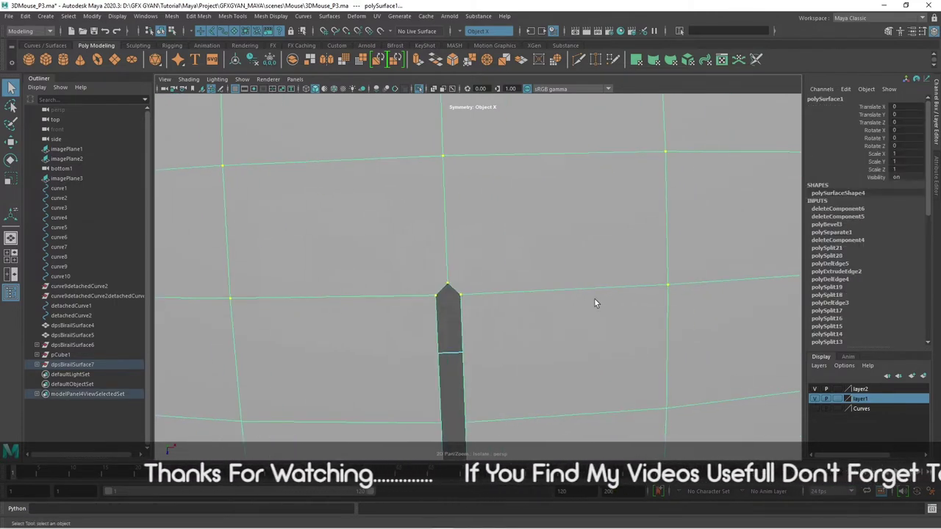
pyautogui.moveTo(522, 297); pyautogui.dragTo(524, 304)
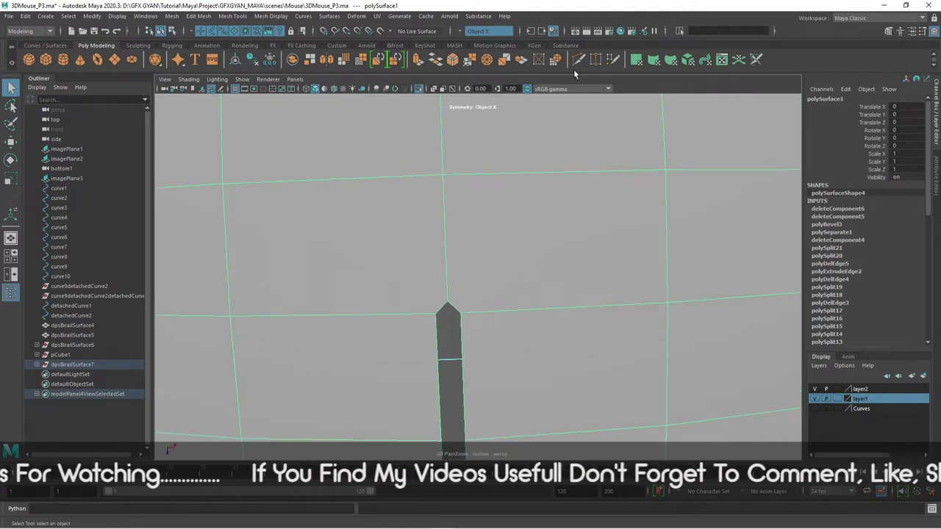
pyautogui.click(581, 61)
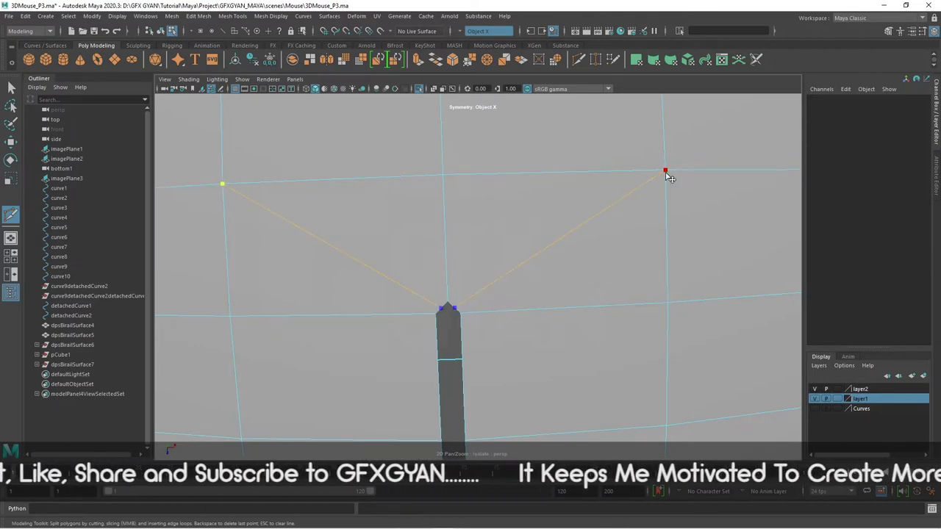
# Commit the slit-tip cuts as polySplit23 and select the new tip vertices.
pyautogui.click(665, 171)
pyautogui.press('Return')
pyautogui.rightClick(607, 228)
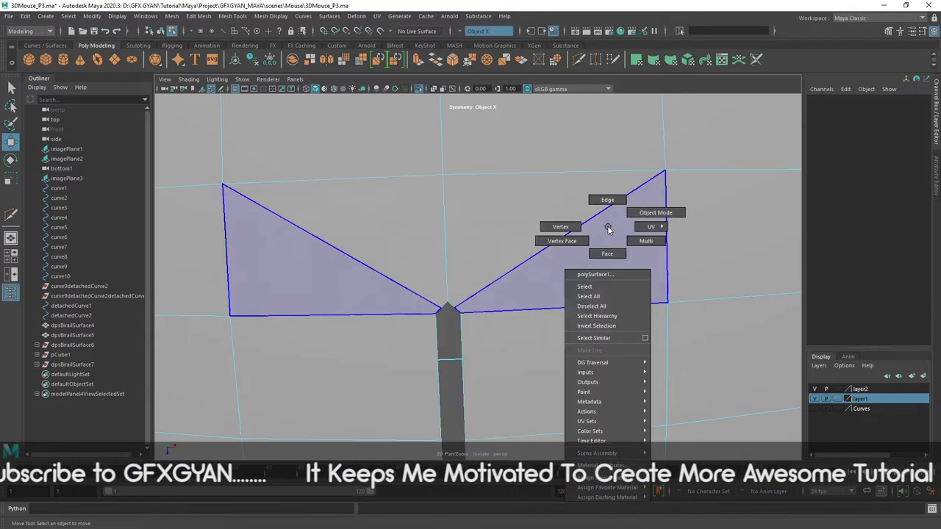
pyautogui.click(603, 254)
pyautogui.click(600, 266)
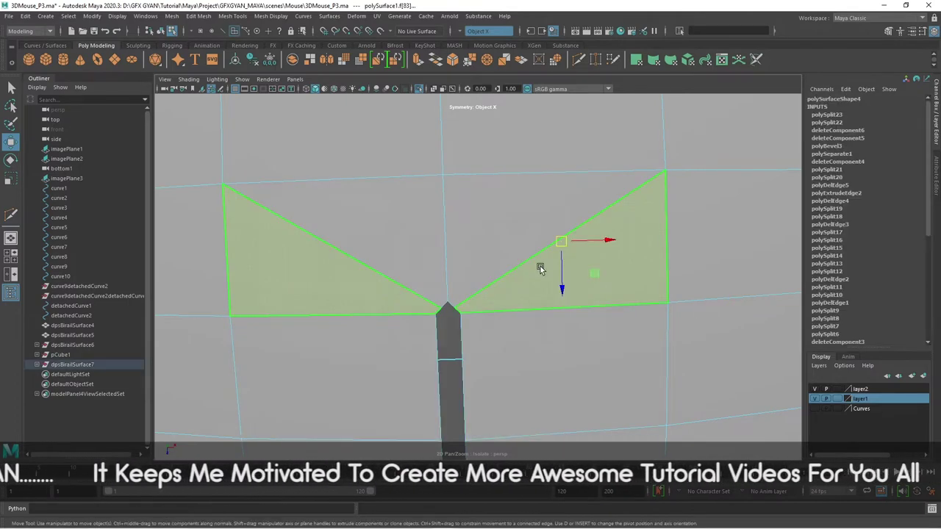
pyautogui.rightClick(483, 254)
pyautogui.click(453, 298)
pyautogui.click(452, 298)
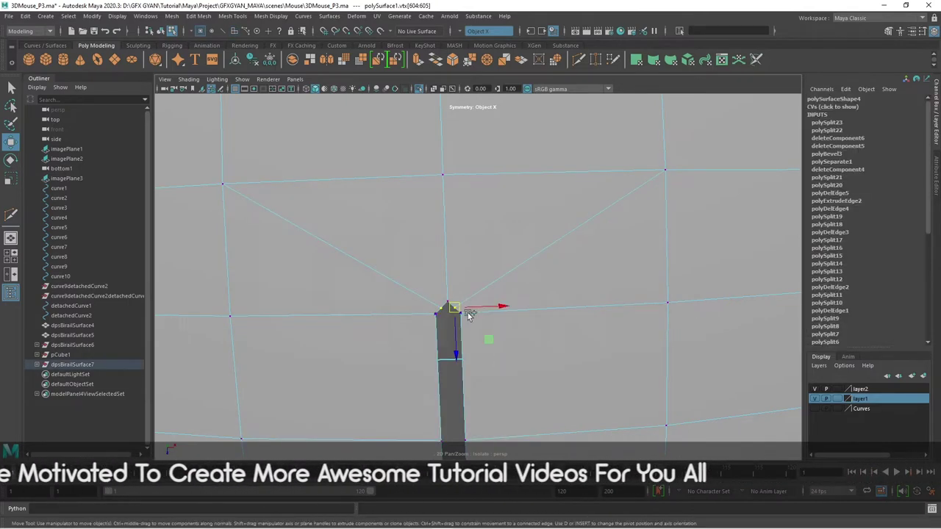
pyautogui.press('q')
pyautogui.click(667, 304)
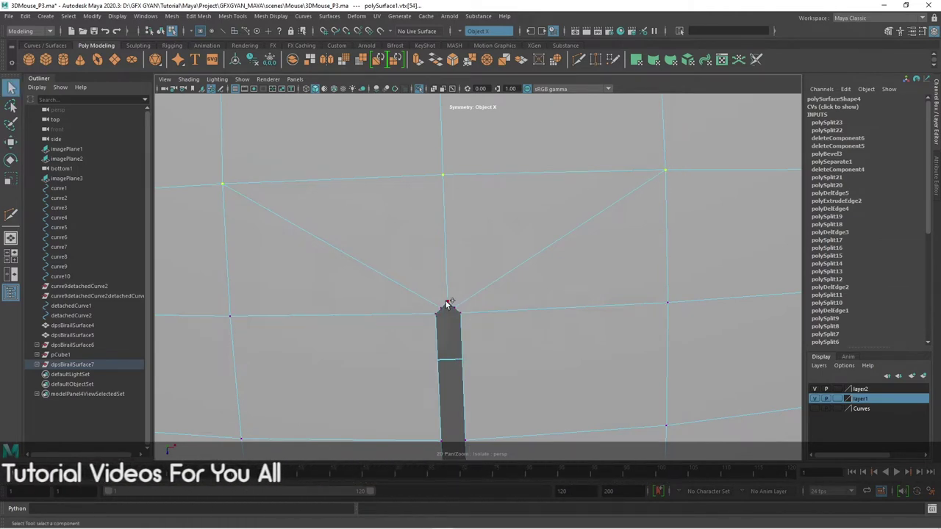
# Move the two slit-top vertices sideways in top view to match the reference.
pyautogui.scroll(3)
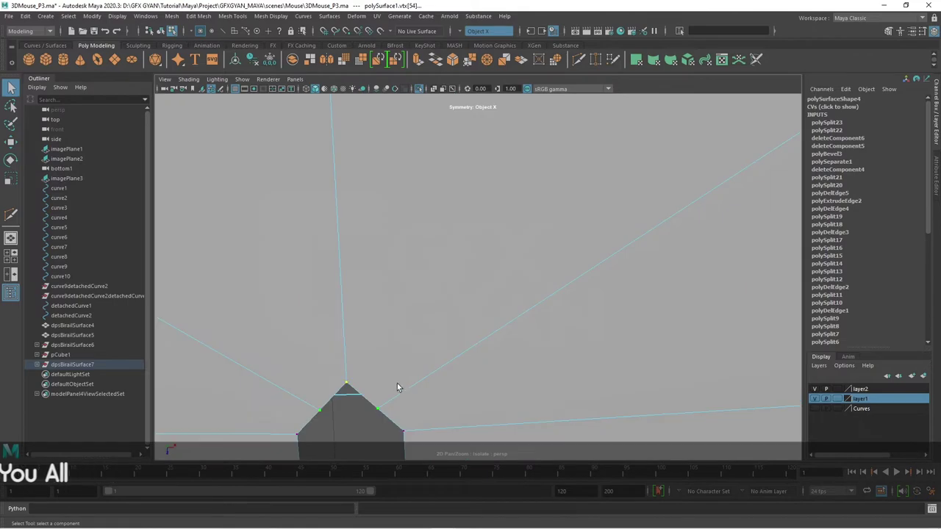
pyautogui.click(386, 408)
pyautogui.press('w')
pyautogui.press('space')
pyautogui.press('space')
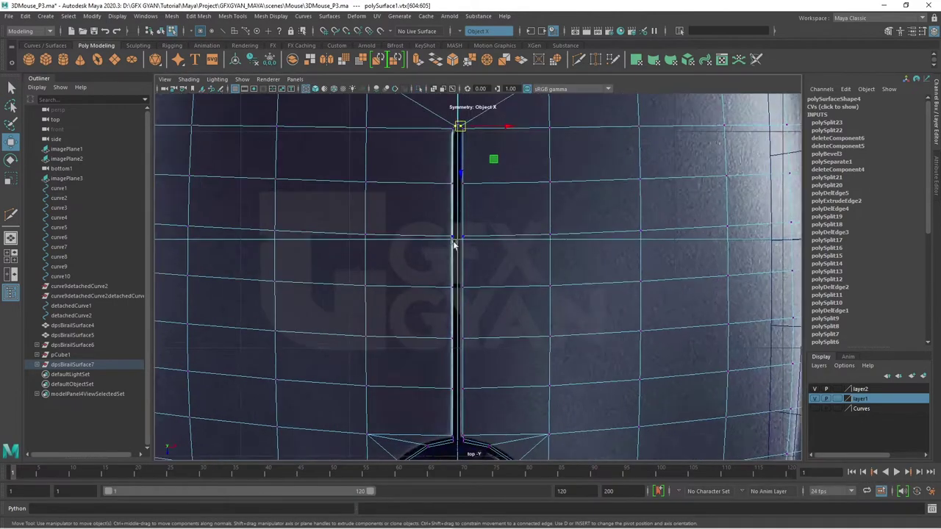
pyautogui.moveTo(501, 177); pyautogui.dragTo(527, 319)
pyautogui.scroll(3)
pyautogui.moveTo(529, 273); pyautogui.dragTo(494, 354)
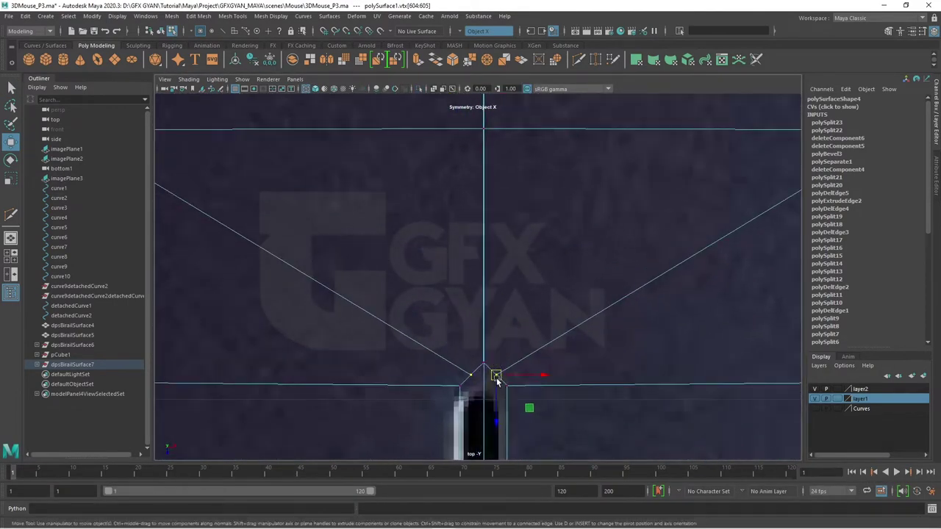
pyautogui.moveTo(496, 380); pyautogui.dragTo(502, 376)
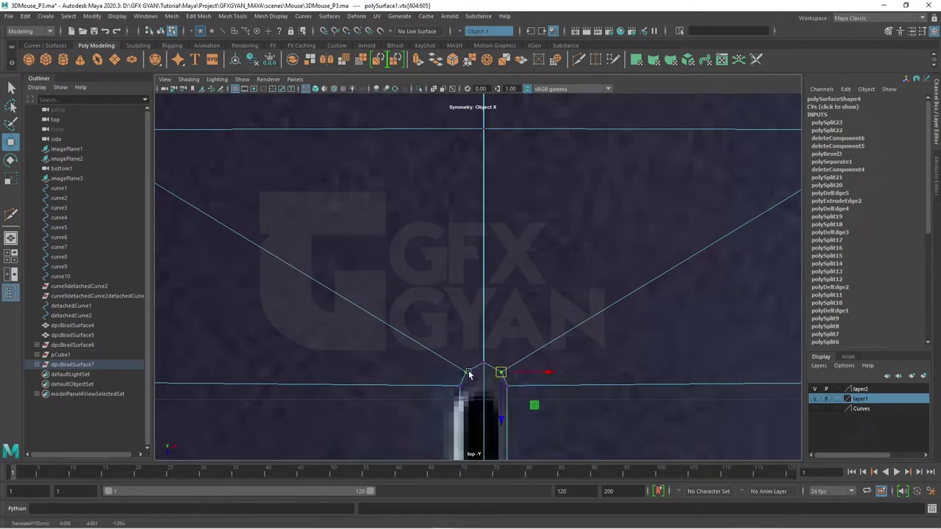
# Return to perspective and zoom out to look down on the mouse top.
pyautogui.press('space')
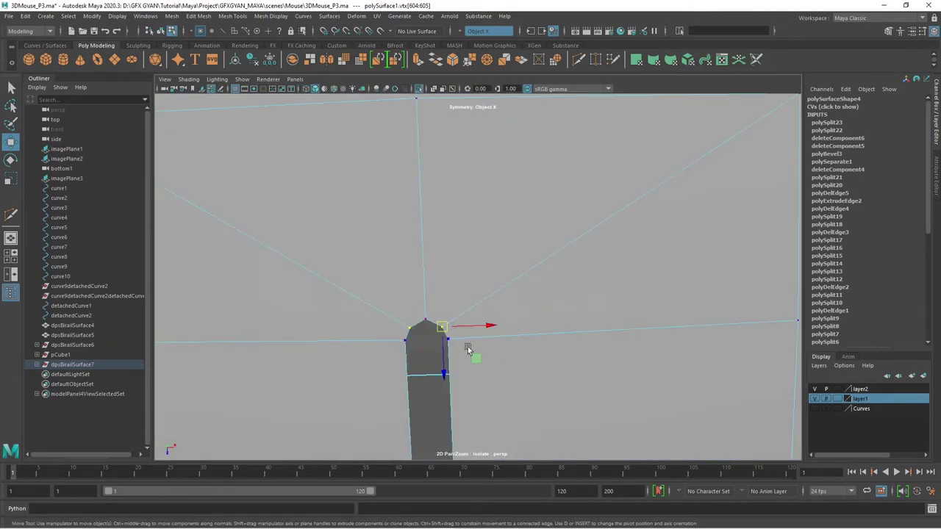
pyautogui.scroll(-3)
pyautogui.scroll(-3)
pyautogui.scroll(-3)
pyautogui.scroll(-3)
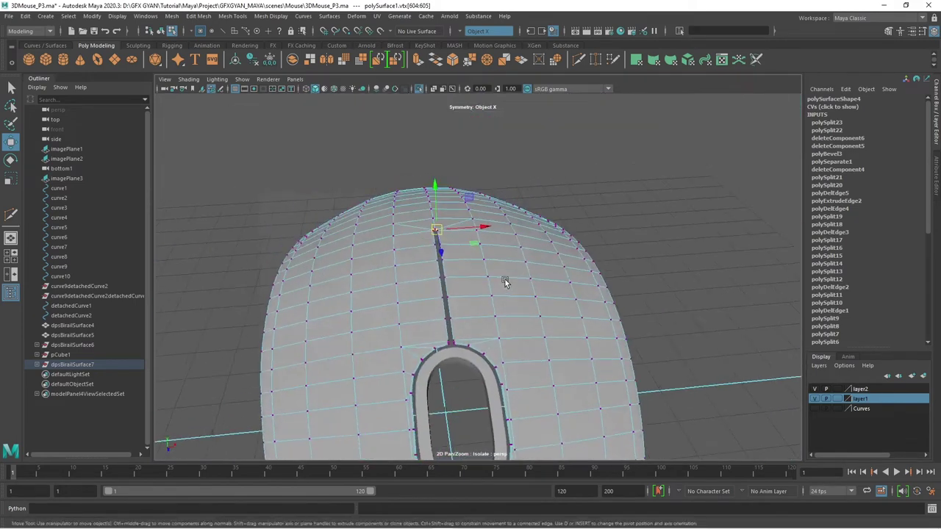
pyautogui.moveTo(504, 282); pyautogui.dragTo(473, 269)
# Select the mouse shell, switch to Edge mode, and pick an edge loop near the slit's front.
pyautogui.rightClick(562, 132)
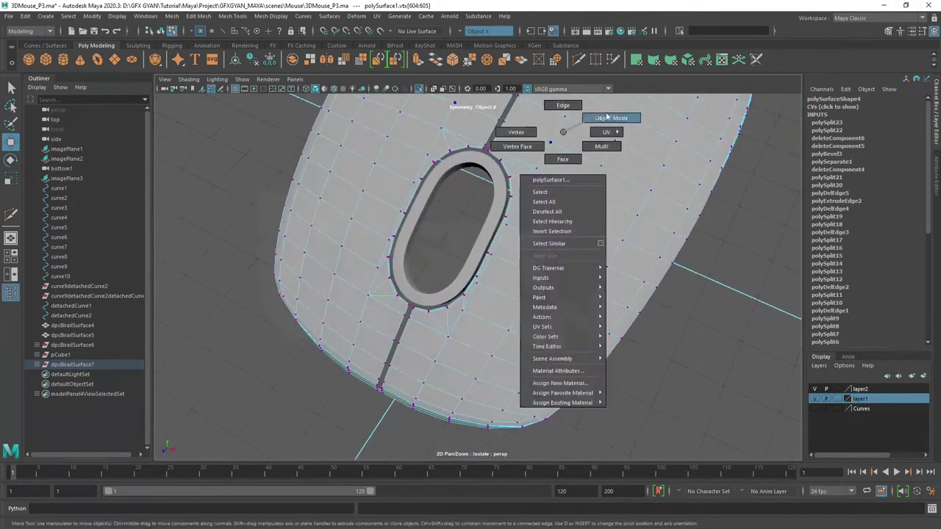
pyautogui.click(606, 118)
pyautogui.moveTo(694, 351); pyautogui.dragTo(511, 295)
pyautogui.click(512, 295)
pyautogui.moveTo(484, 336); pyautogui.dragTo(513, 299)
pyautogui.moveTo(512, 252); pyautogui.dragTo(512, 223)
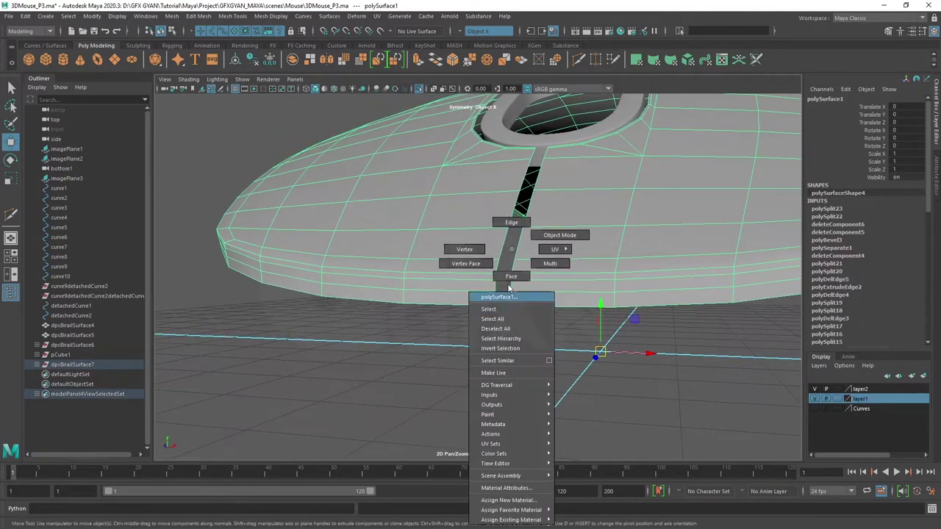
pyautogui.moveTo(549, 249); pyautogui.dragTo(561, 222)
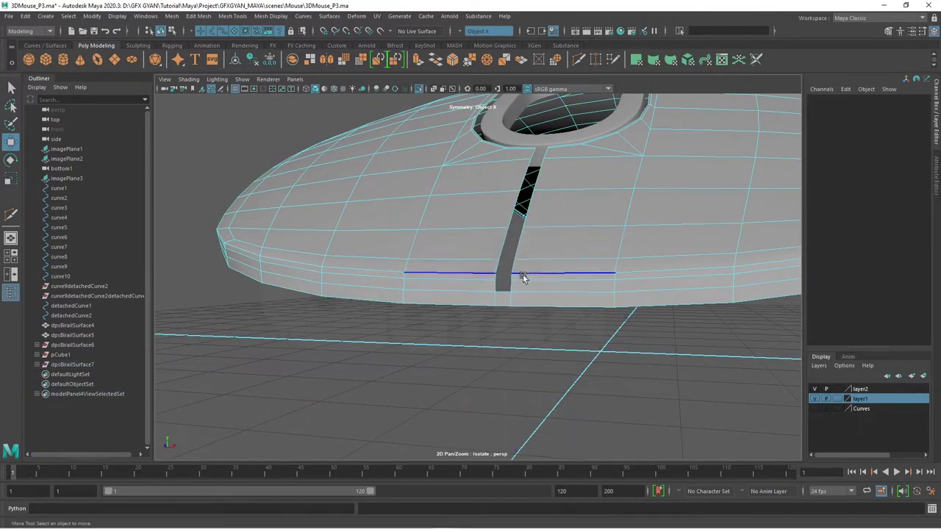
pyautogui.doubleClick(512, 288)
pyautogui.moveTo(513, 287); pyautogui.dragTo(447, 237)
# Clear the selection and select the edges running along the centre slit's wall.
pyautogui.moveTo(654, 228); pyautogui.dragTo(464, 292)
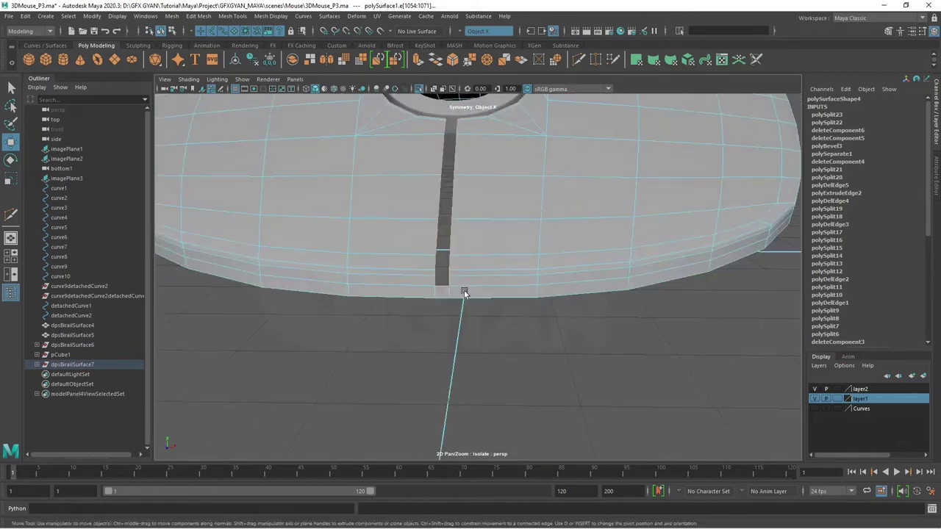
pyautogui.scroll(-3)
pyautogui.moveTo(542, 269); pyautogui.dragTo(557, 184)
pyautogui.scroll(3)
pyautogui.moveTo(512, 339); pyautogui.dragTo(376, 356)
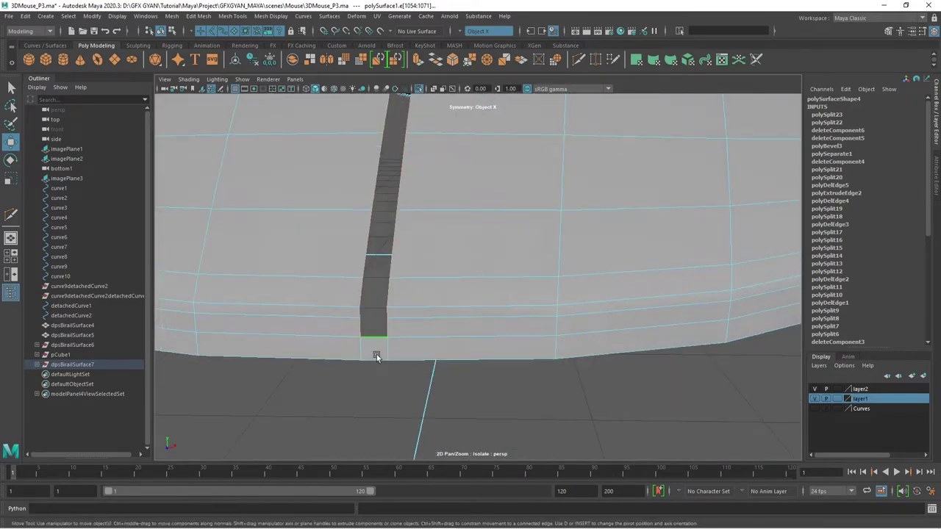
pyautogui.scroll(-3)
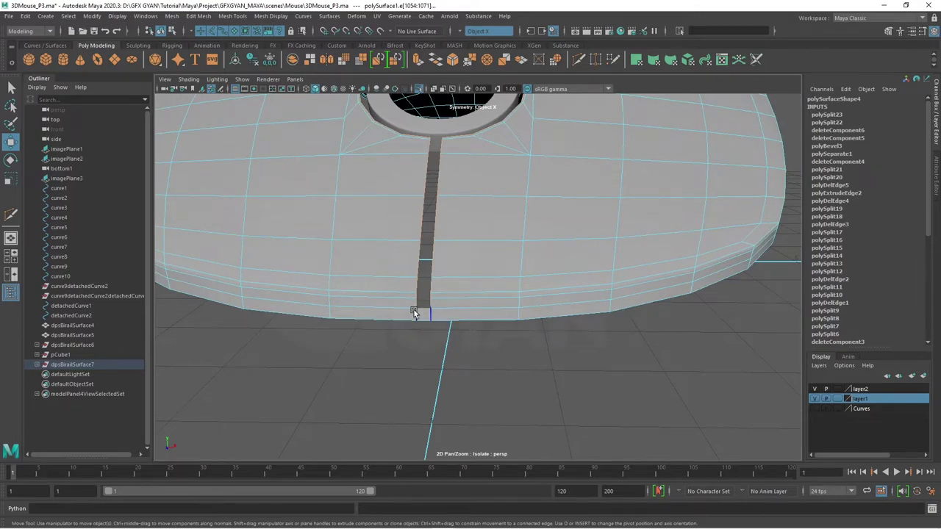
pyautogui.scroll(-3)
pyautogui.moveTo(717, 349); pyautogui.dragTo(687, 157)
pyautogui.scroll(-3)
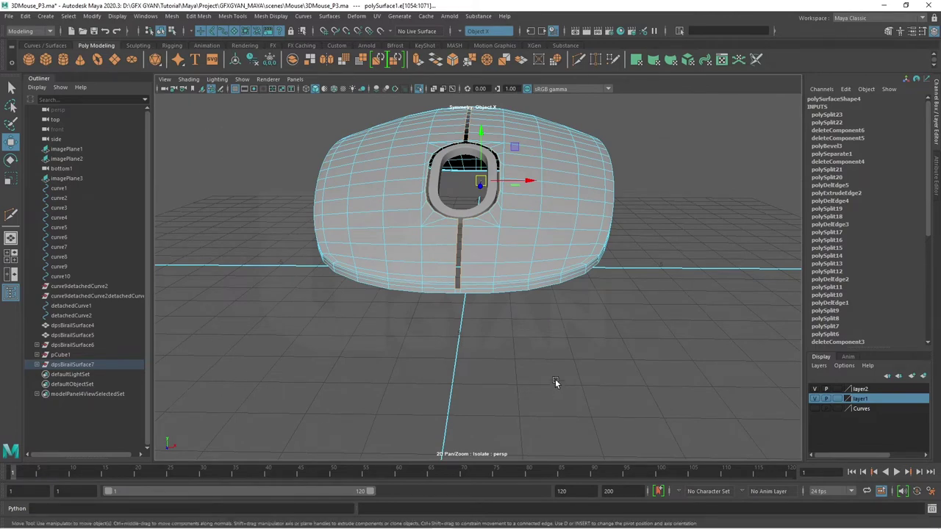
pyautogui.scroll(3)
pyautogui.scroll(3)
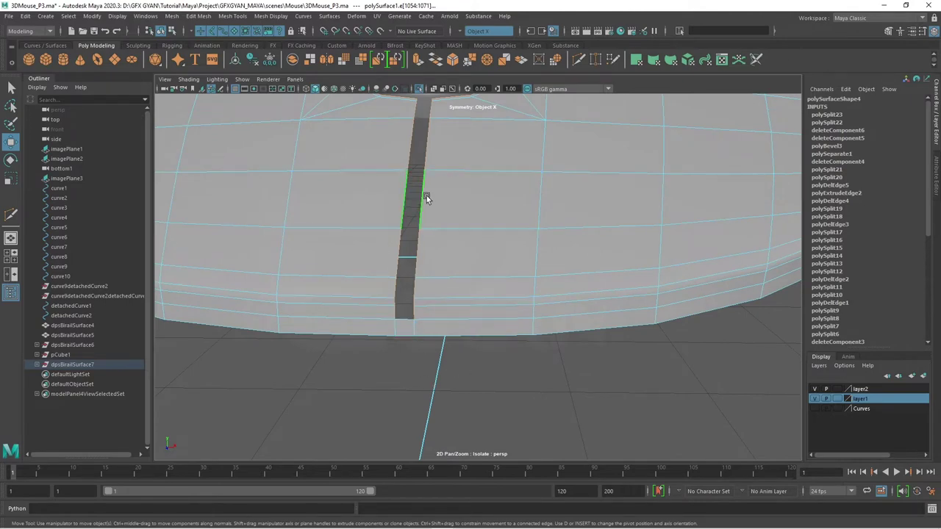
pyautogui.scroll(-3)
pyautogui.moveTo(597, 269); pyautogui.dragTo(463, 336)
pyautogui.click(425, 353)
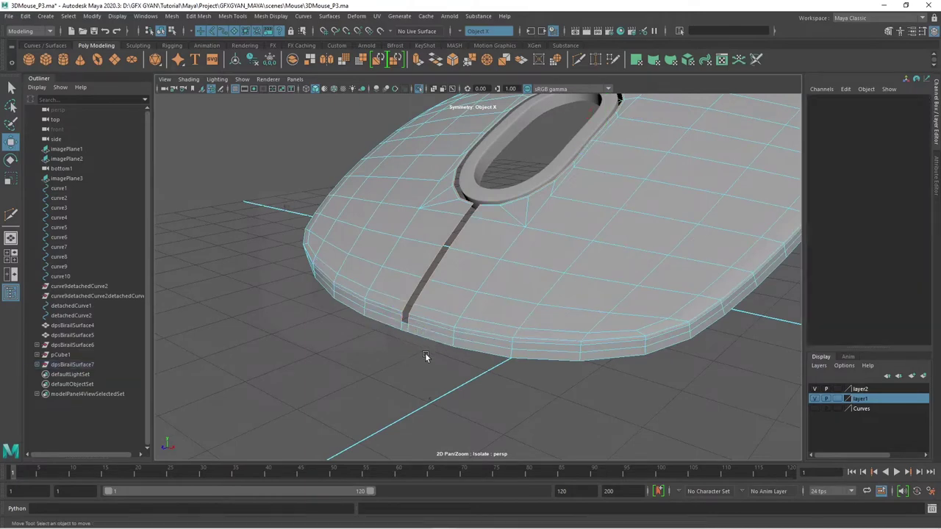
pyautogui.scroll(3)
pyautogui.scroll(3)
pyautogui.click(426, 297)
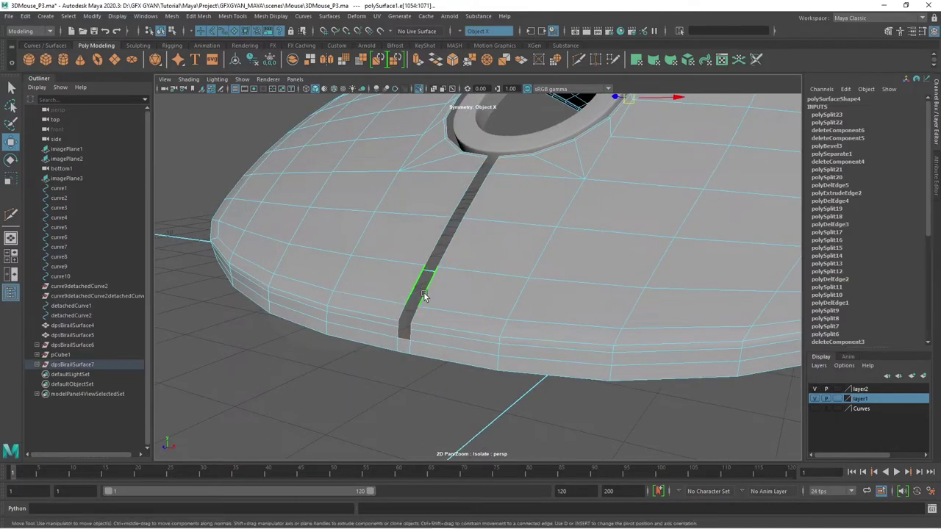
pyautogui.scroll(-3)
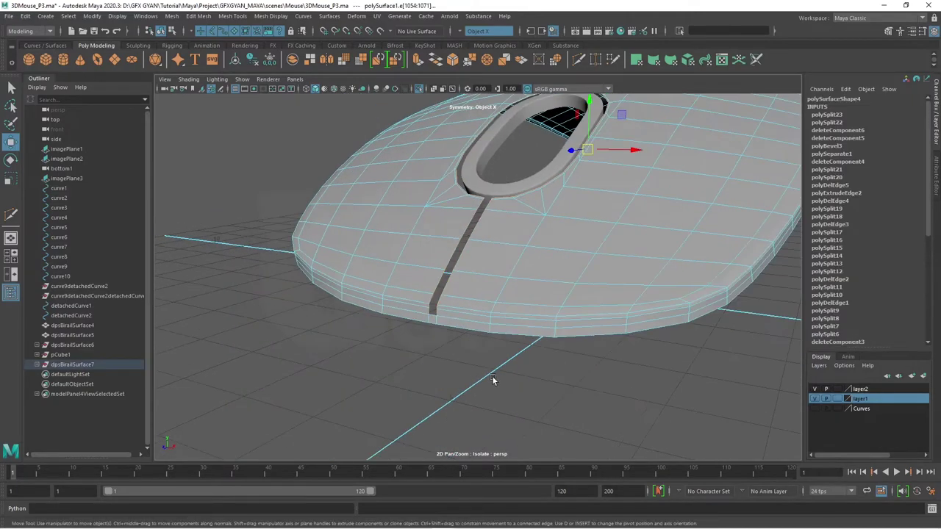
pyautogui.scroll(-3)
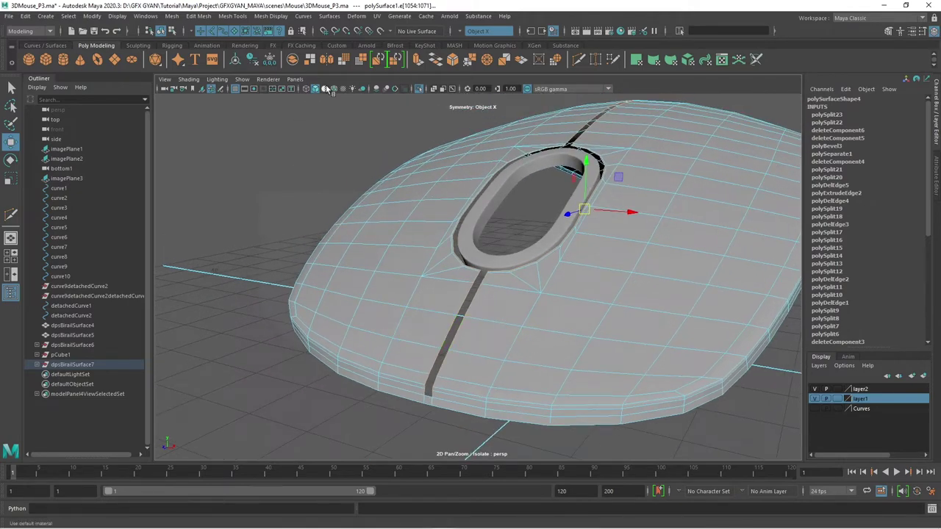
# Extrude the selected slit edges inward to Local Translate Z -0.12.
pyautogui.click(418, 59)
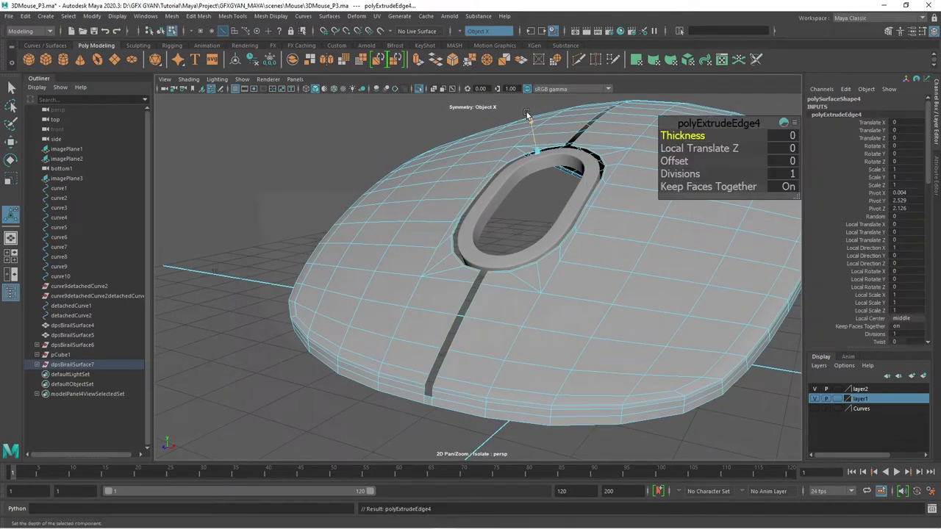
pyautogui.moveTo(713, 149); pyautogui.dragTo(710, 148)
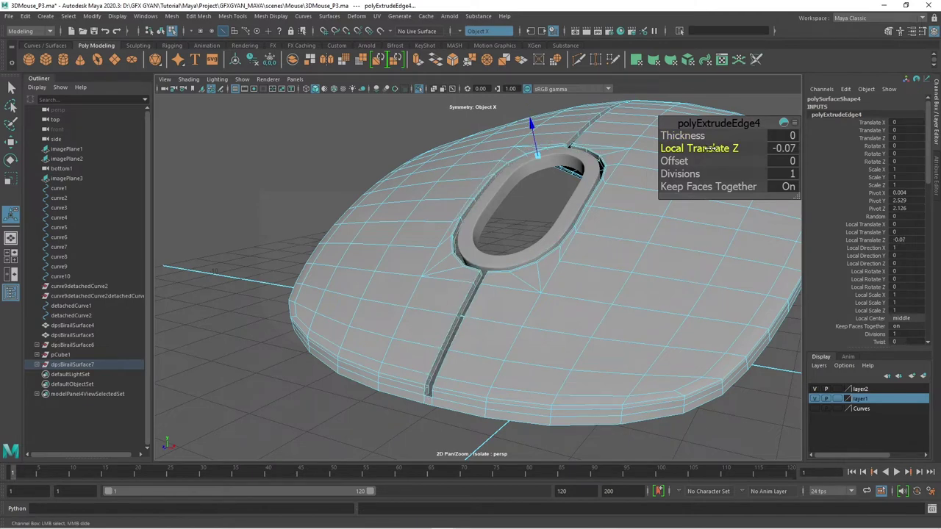
pyautogui.moveTo(711, 148); pyautogui.dragTo(709, 149)
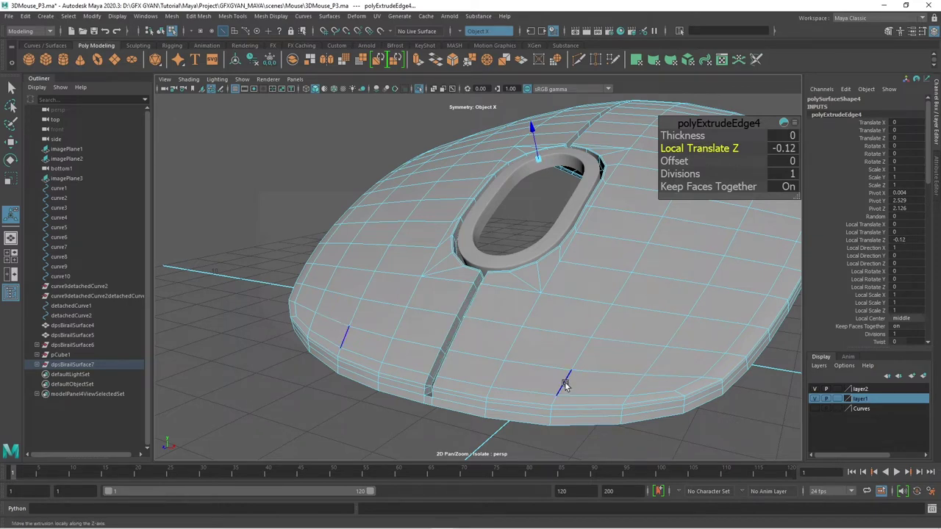
# Delete the small cap face at the groove's lower end.
pyautogui.scroll(3)
pyautogui.moveTo(495, 397); pyautogui.dragTo(470, 231)
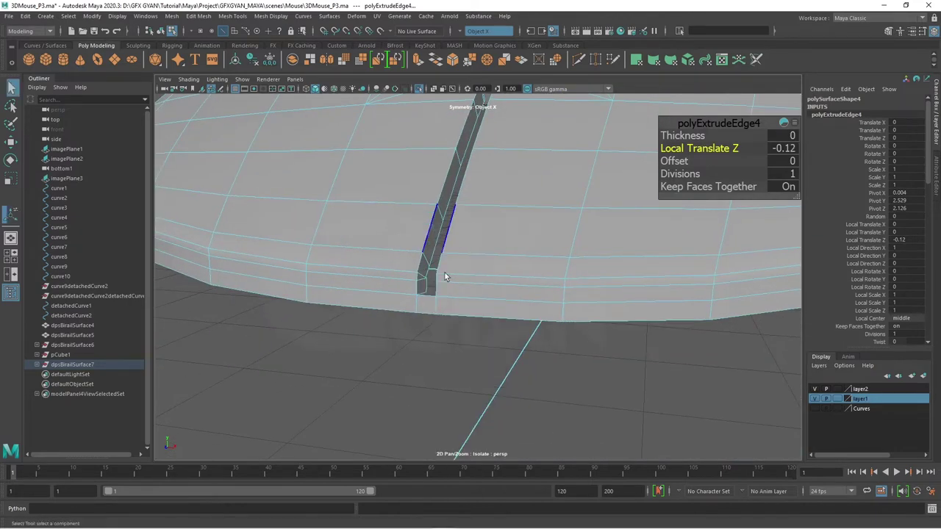
pyautogui.click(428, 303)
pyautogui.press('Delete')
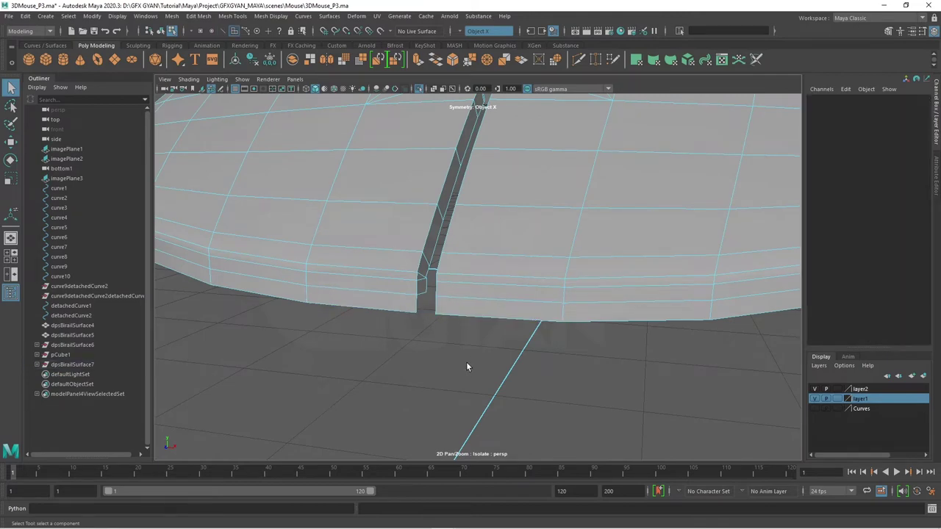
pyautogui.moveTo(466, 366); pyautogui.dragTo(586, 254)
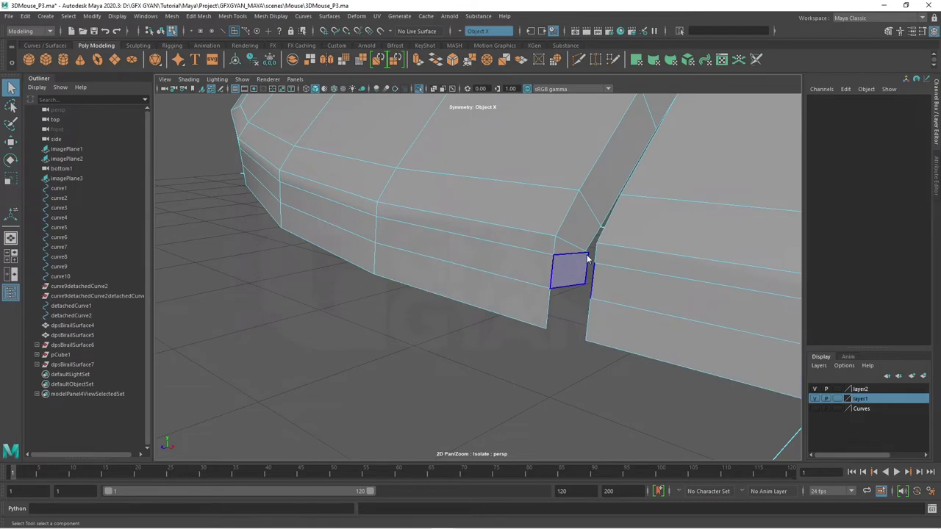
# Raise and slide the groove's lower-end vertex to close the gap, then select the groove-end vertical edge pair.
pyautogui.moveTo(586, 251); pyautogui.dragTo(553, 250)
pyautogui.click(579, 288)
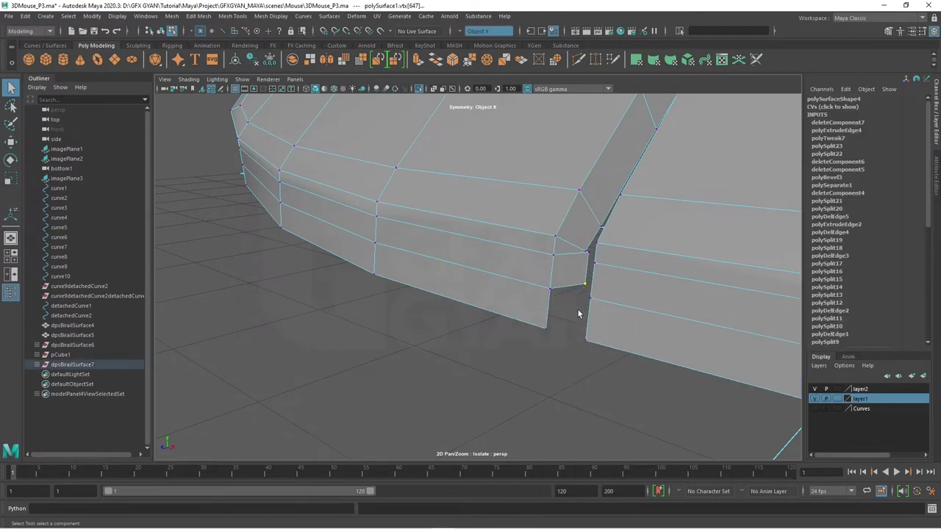
pyautogui.press('w')
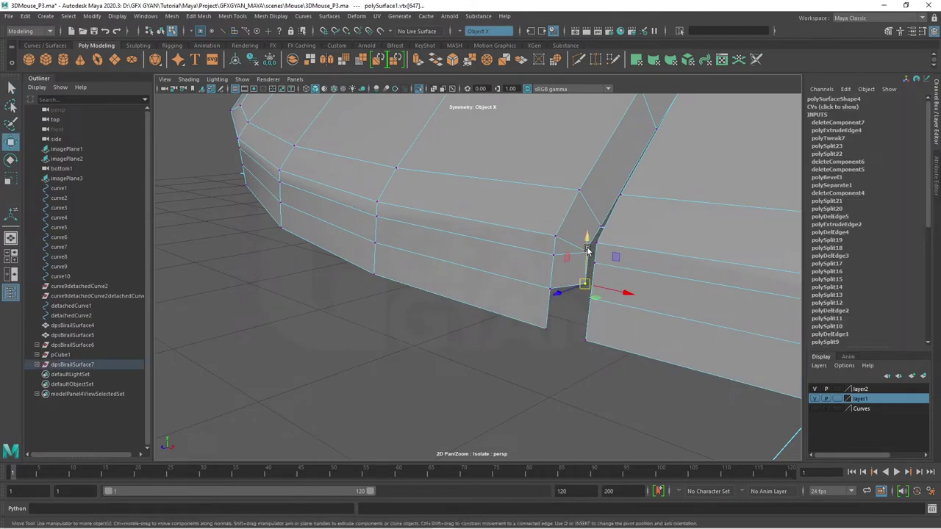
pyautogui.moveTo(588, 251); pyautogui.dragTo(592, 224)
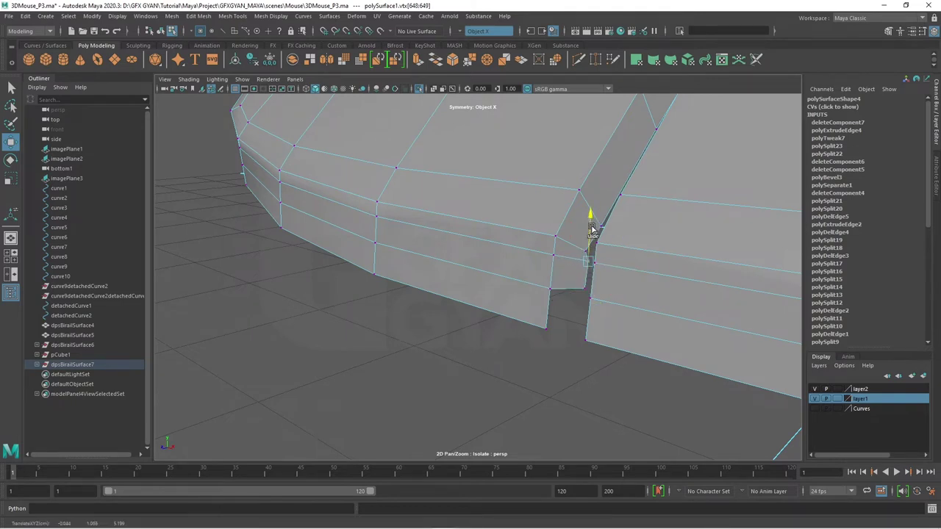
pyautogui.moveTo(589, 223); pyautogui.dragTo(600, 322)
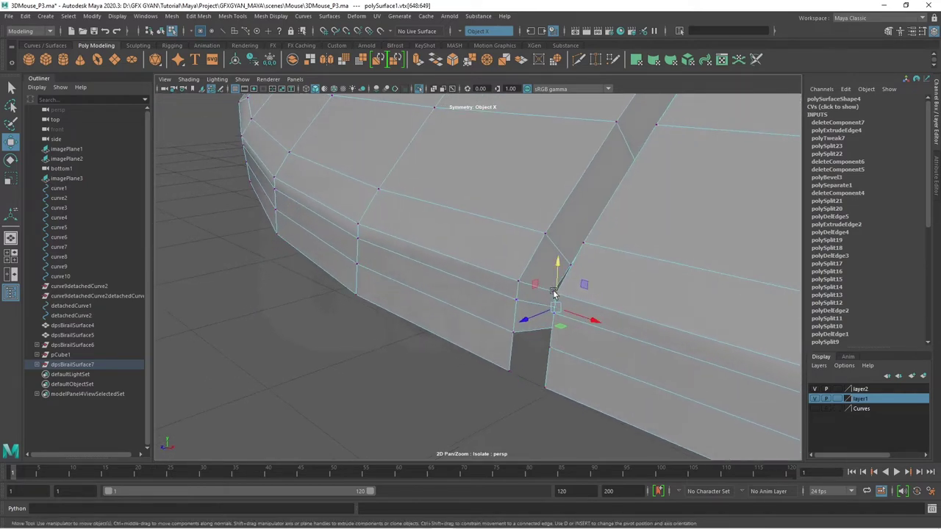
pyautogui.moveTo(547, 295); pyautogui.dragTo(554, 357)
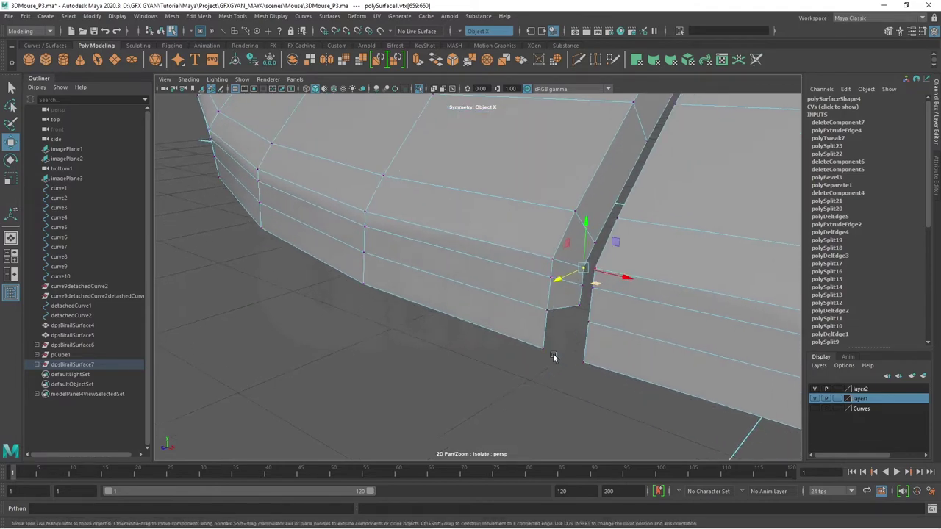
pyautogui.moveTo(536, 250); pyautogui.dragTo(489, 248)
pyautogui.click(544, 329)
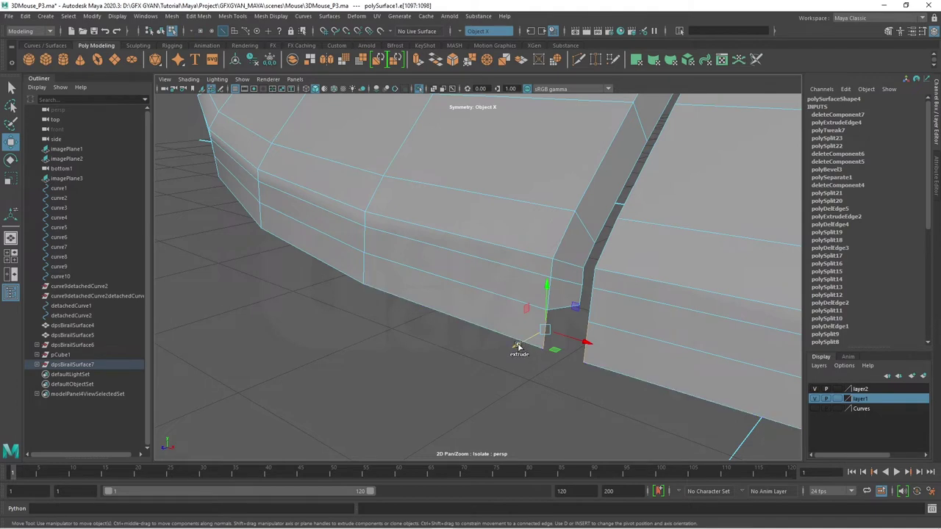
# Extrude the bottom edge beside the slit, lower its corner vertex, and merge the corner vertices.
pyautogui.click(530, 354)
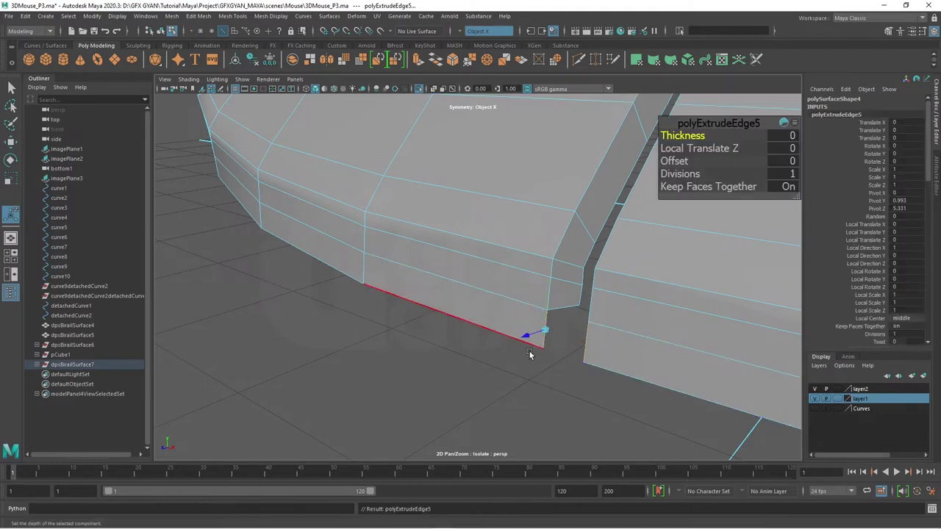
pyautogui.moveTo(528, 337); pyautogui.dragTo(534, 336)
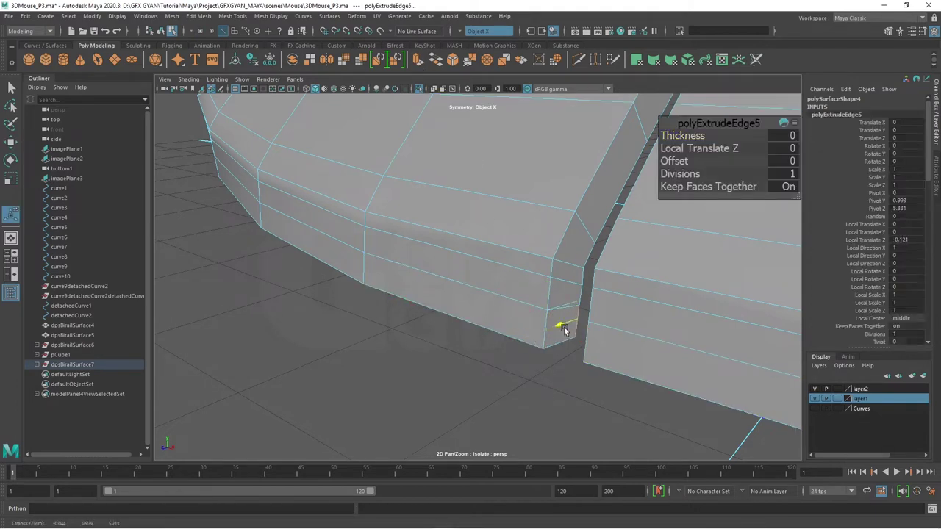
pyautogui.moveTo(572, 305); pyautogui.dragTo(523, 258)
pyautogui.click(580, 301)
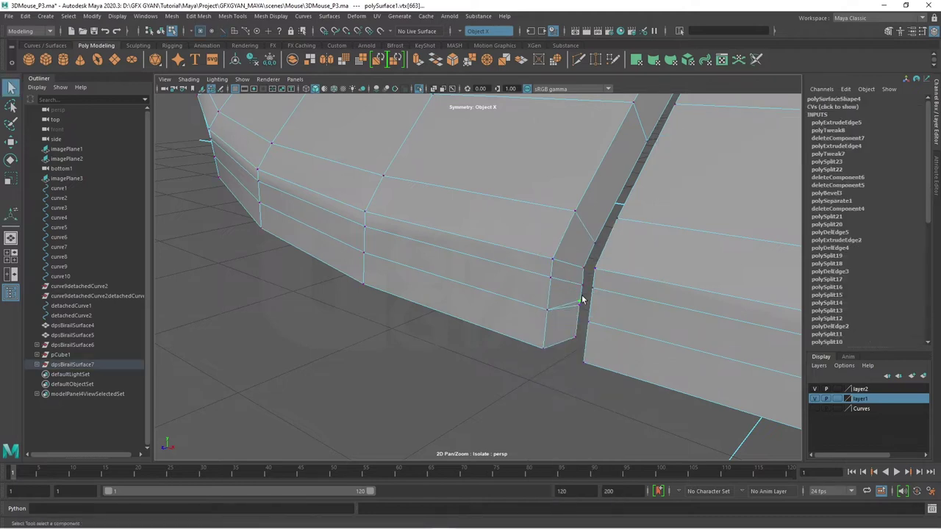
pyautogui.press('w')
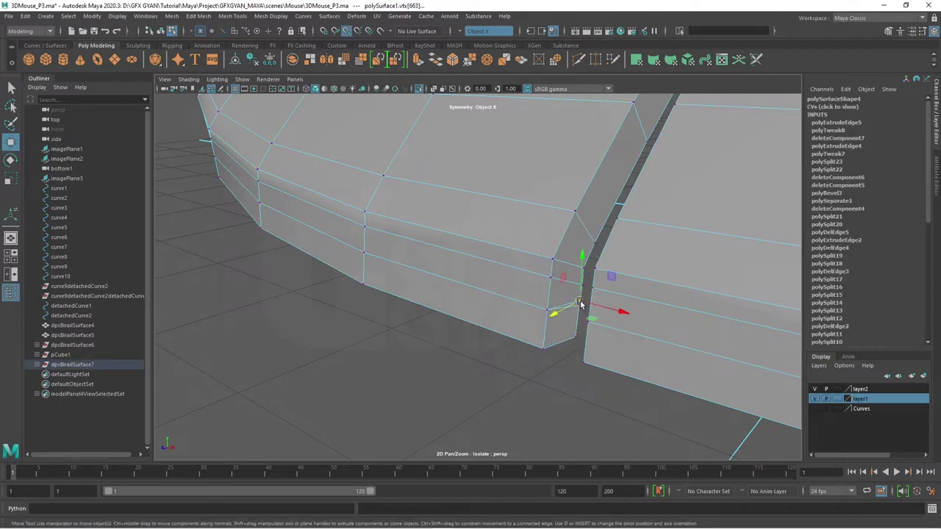
pyautogui.moveTo(581, 303); pyautogui.dragTo(581, 322)
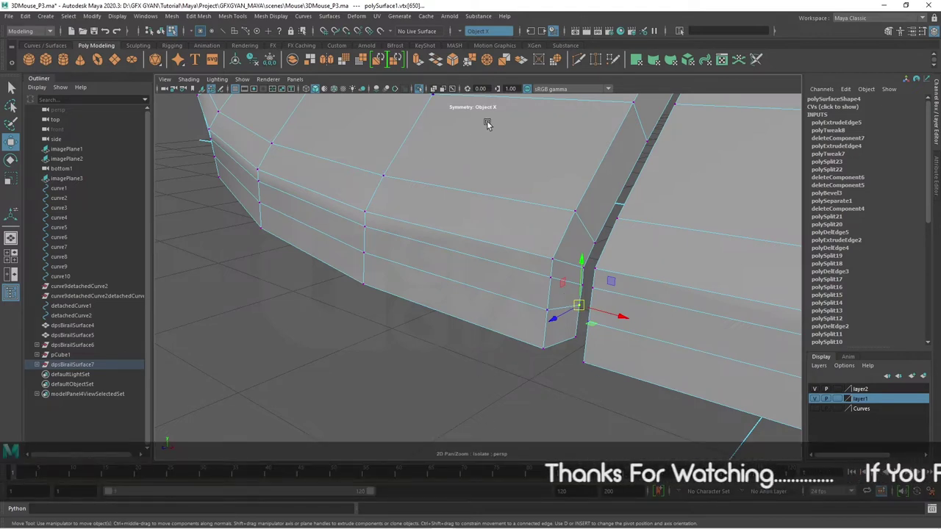
pyautogui.click(470, 59)
# Merge the two vertices lying across the slit gap.
pyautogui.moveTo(541, 307); pyautogui.dragTo(527, 311)
pyautogui.moveTo(561, 324); pyautogui.dragTo(578, 278)
pyautogui.moveTo(579, 278); pyautogui.dragTo(536, 389)
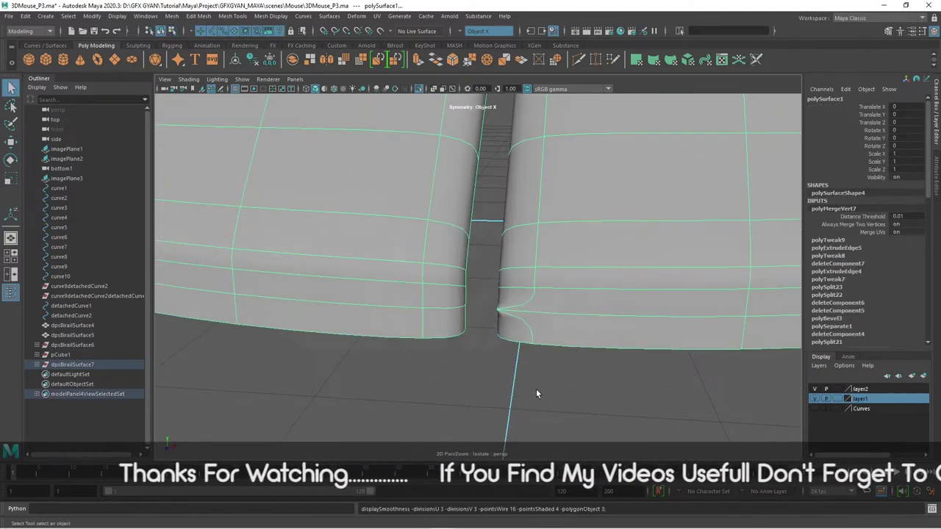
pyautogui.click(524, 372)
pyautogui.click(578, 341)
pyautogui.moveTo(578, 342); pyautogui.dragTo(536, 323)
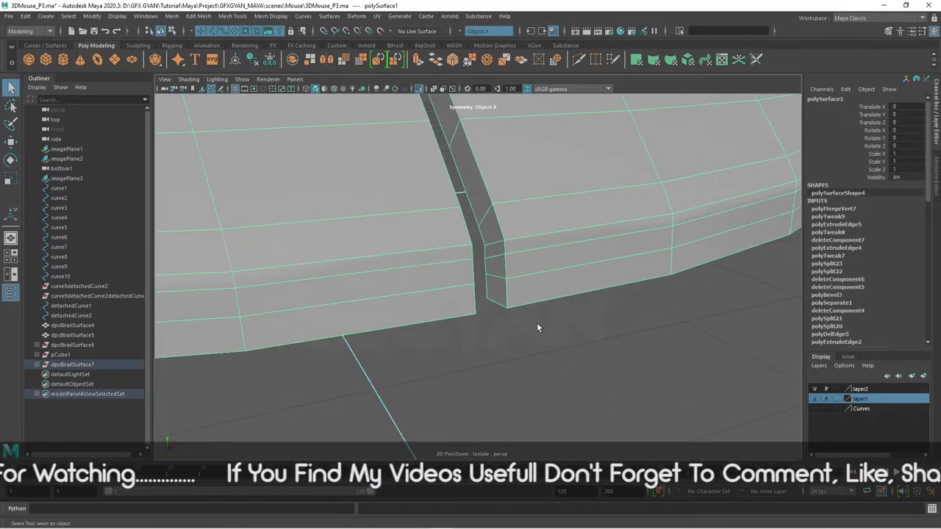
pyautogui.moveTo(557, 252); pyautogui.dragTo(514, 254)
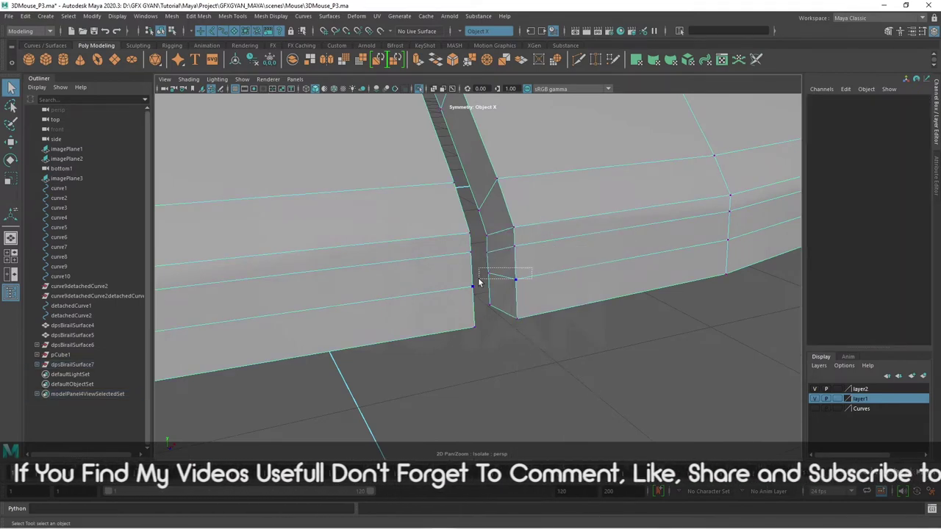
pyautogui.moveTo(478, 269); pyautogui.dragTo(519, 289)
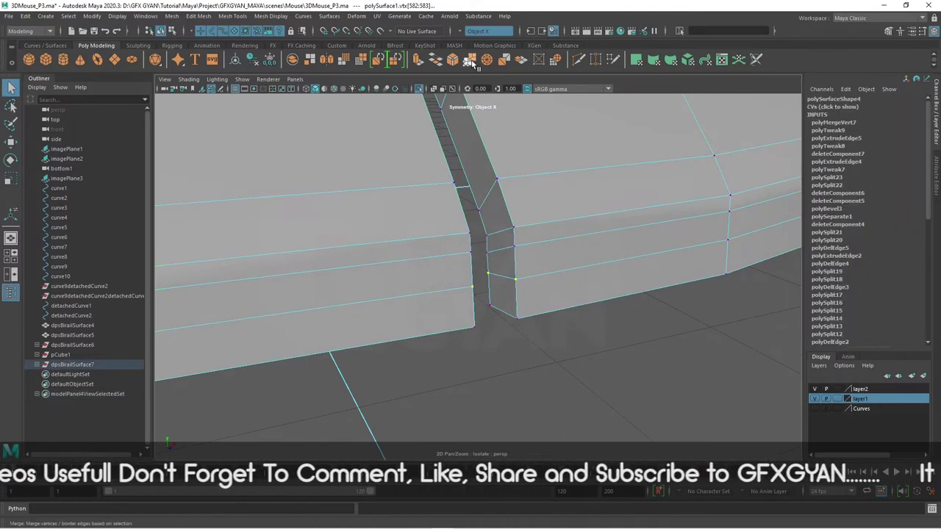
pyautogui.click(485, 61)
# Preview the shell smoothed and reselect the whole mouse shell.
pyautogui.press('3')
pyautogui.moveTo(542, 204); pyautogui.dragTo(581, 188)
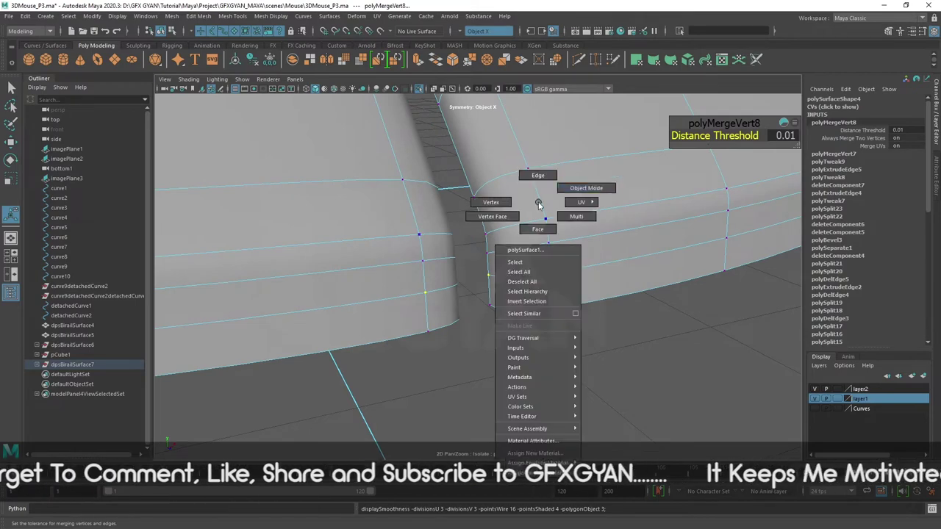
pyautogui.scroll(-3)
pyautogui.moveTo(609, 340); pyautogui.dragTo(549, 318)
pyautogui.scroll(3)
pyautogui.scroll(3)
pyautogui.click(545, 279)
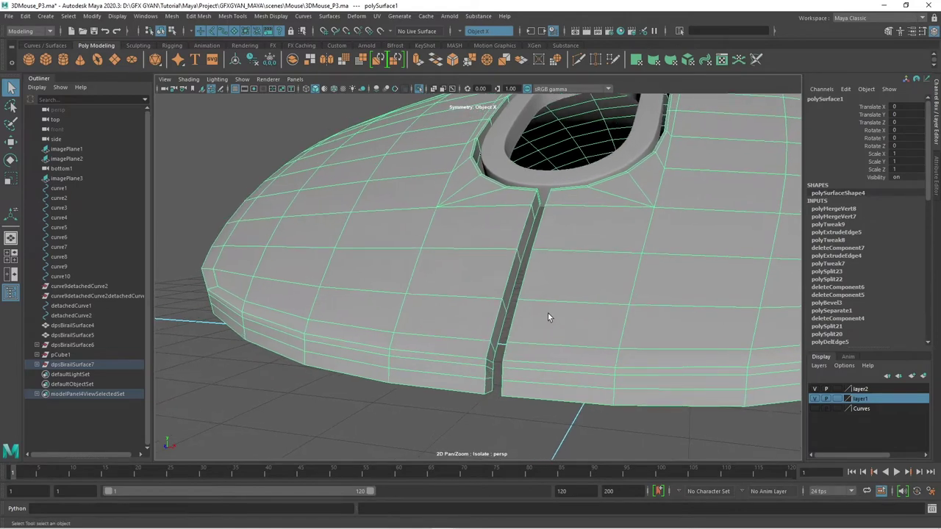
# Multi-Cut a new supporting edge across the slot edge beside the slit.
pyautogui.moveTo(549, 318); pyautogui.dragTo(545, 311)
pyautogui.moveTo(545, 311); pyautogui.dragTo(564, 94)
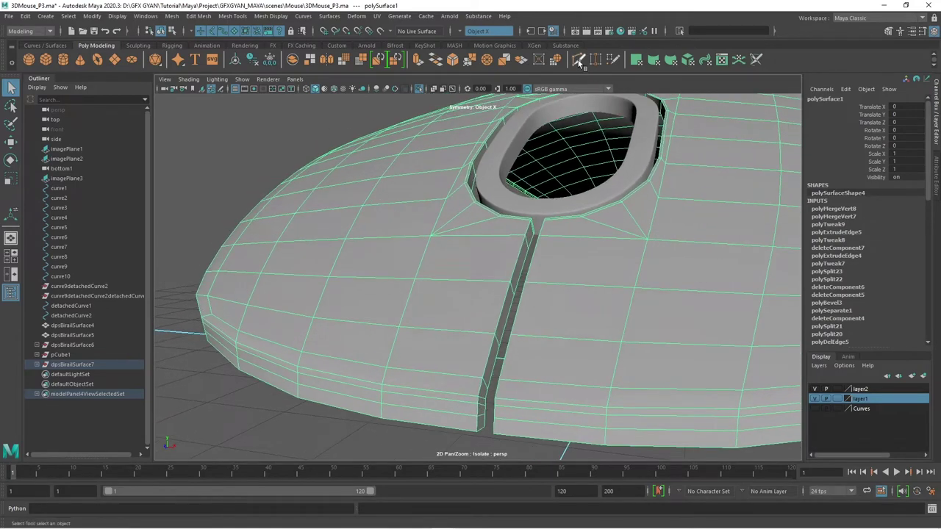
pyautogui.click(578, 58)
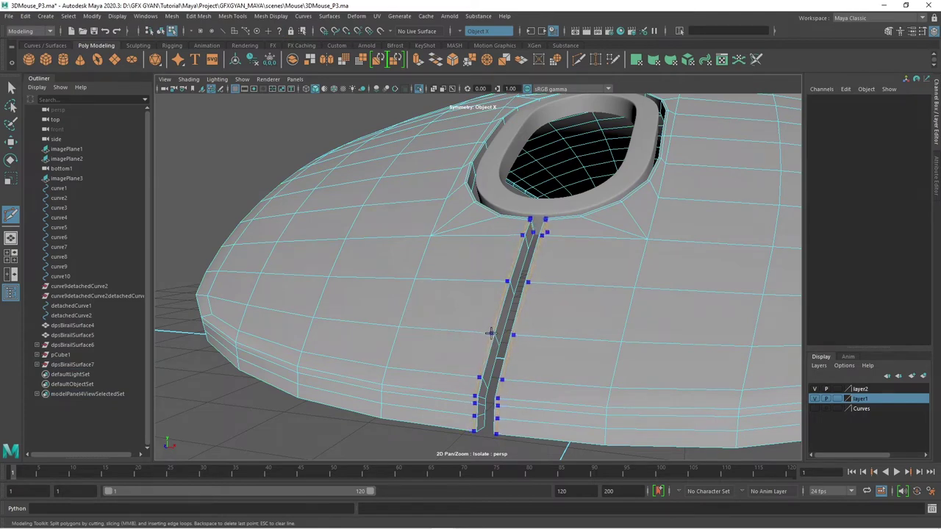
pyautogui.moveTo(517, 346); pyautogui.dragTo(471, 274)
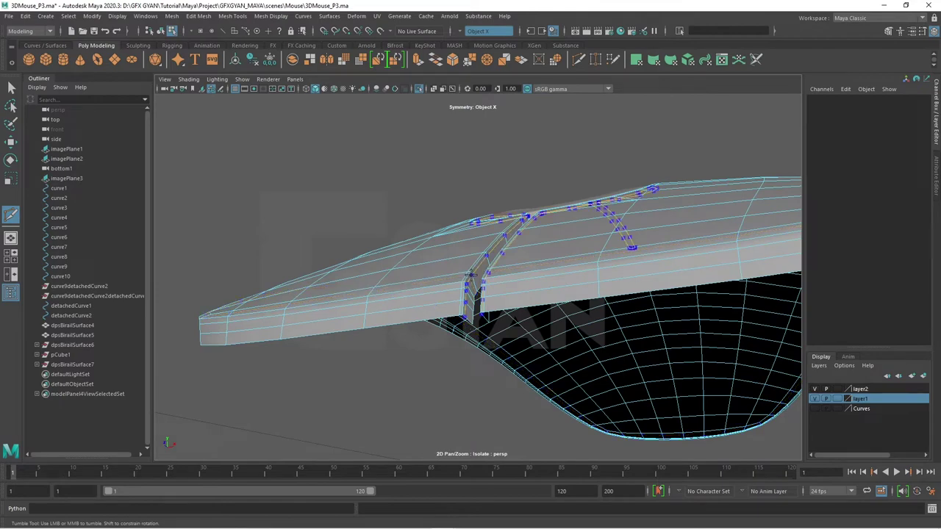
pyautogui.moveTo(469, 275); pyautogui.dragTo(562, 388)
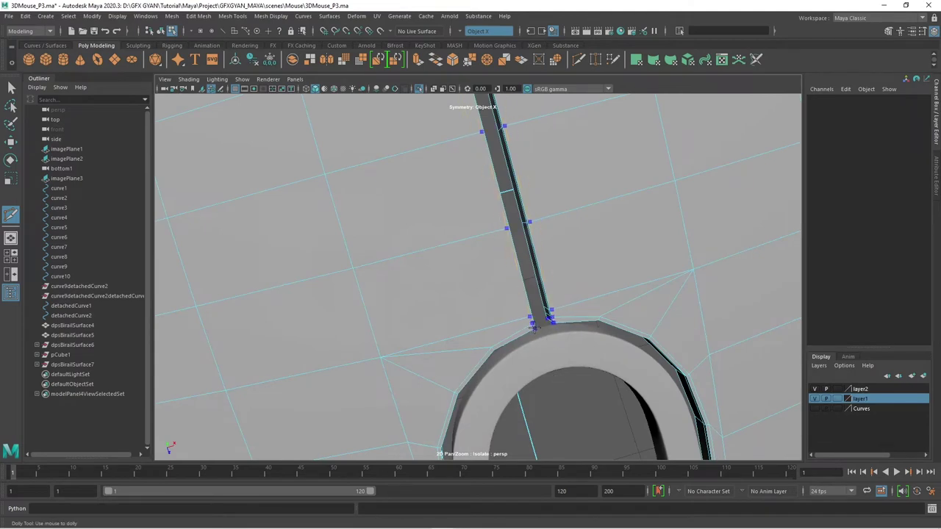
pyautogui.moveTo(534, 329); pyautogui.dragTo(535, 380)
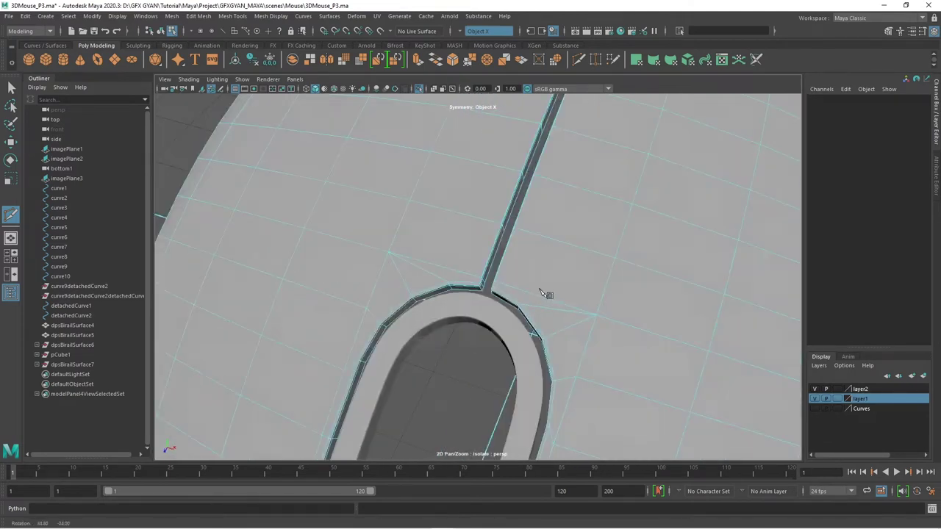
pyautogui.click(563, 359)
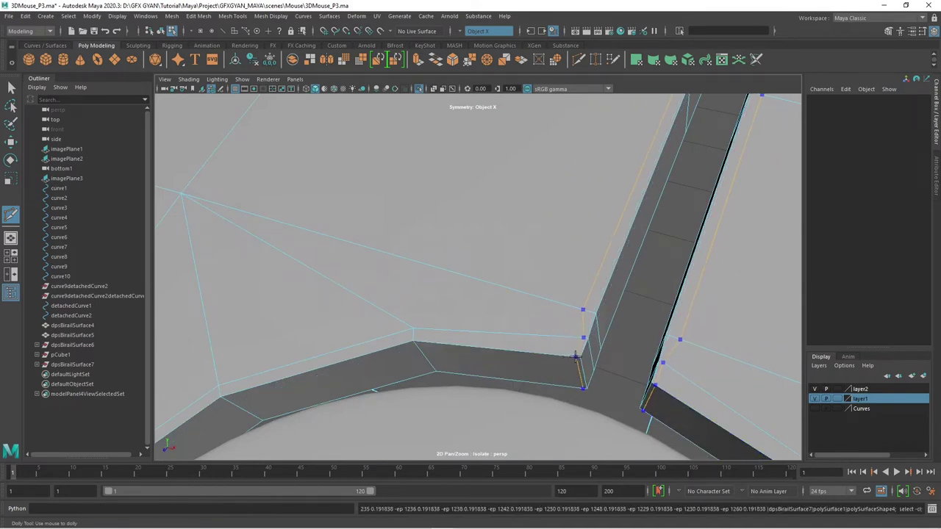
pyautogui.press('w')
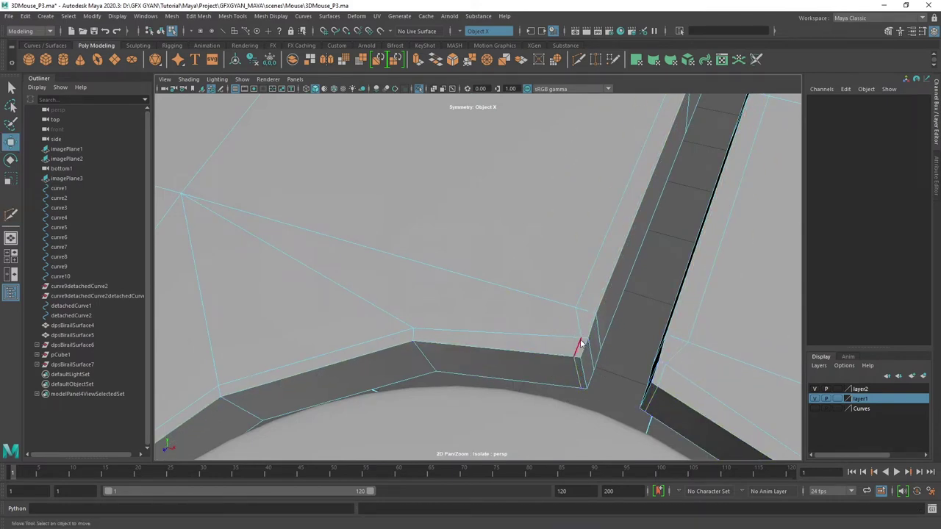
# Slide the upper and lower slot-corner vertices along their edges.
pyautogui.rightClick(580, 345)
pyautogui.click(546, 254)
pyautogui.click(567, 339)
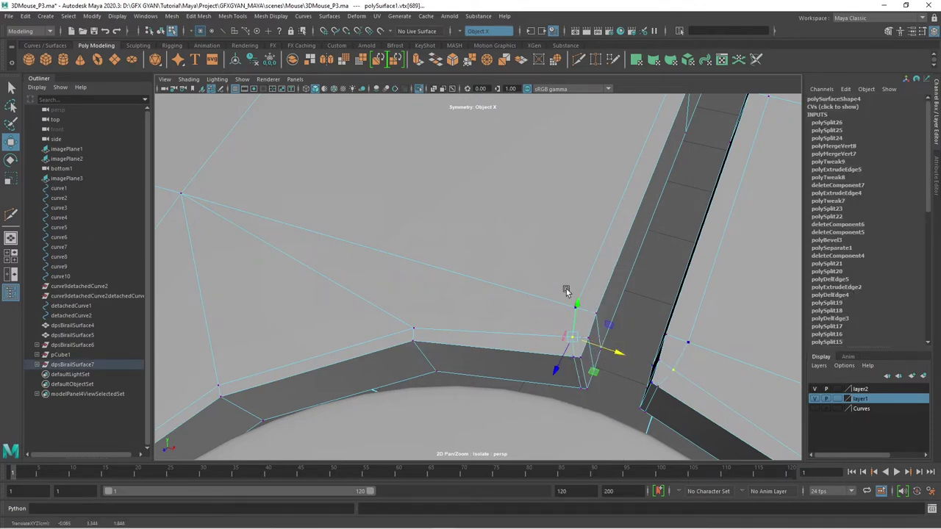
pyautogui.click(574, 303)
pyautogui.moveTo(614, 322); pyautogui.dragTo(618, 324)
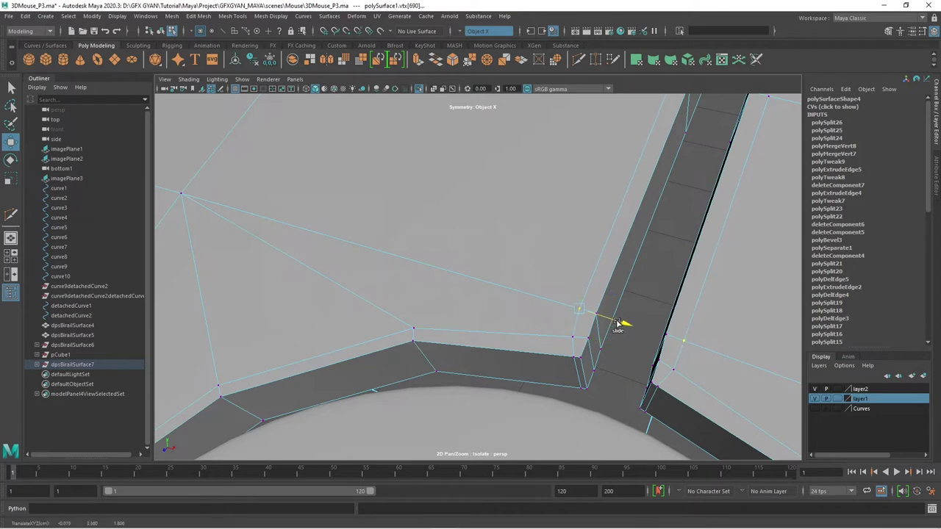
pyautogui.click(570, 337)
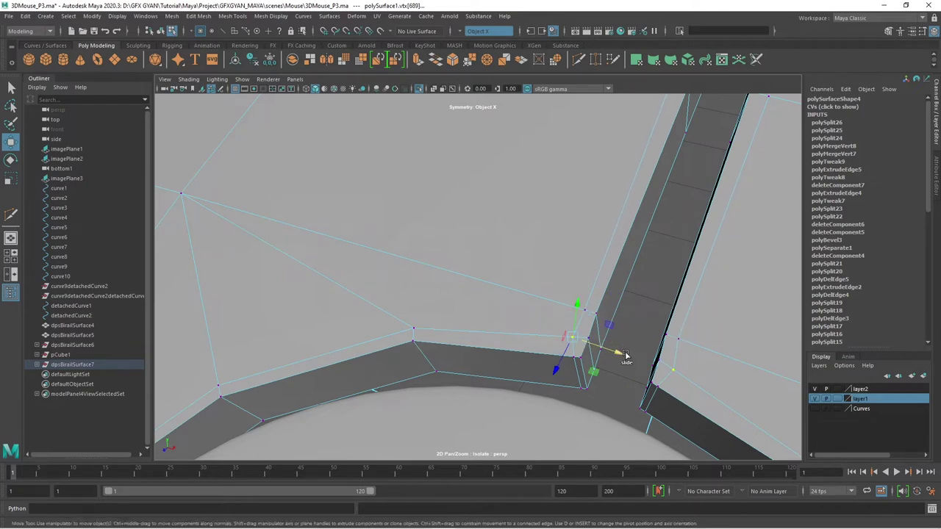
pyautogui.moveTo(625, 355); pyautogui.dragTo(631, 357)
# Inspect the slot corners and begin Multi-Cut support loops along the raised ring.
pyautogui.scroll(-3)
pyautogui.moveTo(525, 370); pyautogui.dragTo(559, 341)
pyautogui.scroll(3)
pyautogui.moveTo(662, 263); pyautogui.dragTo(496, 309)
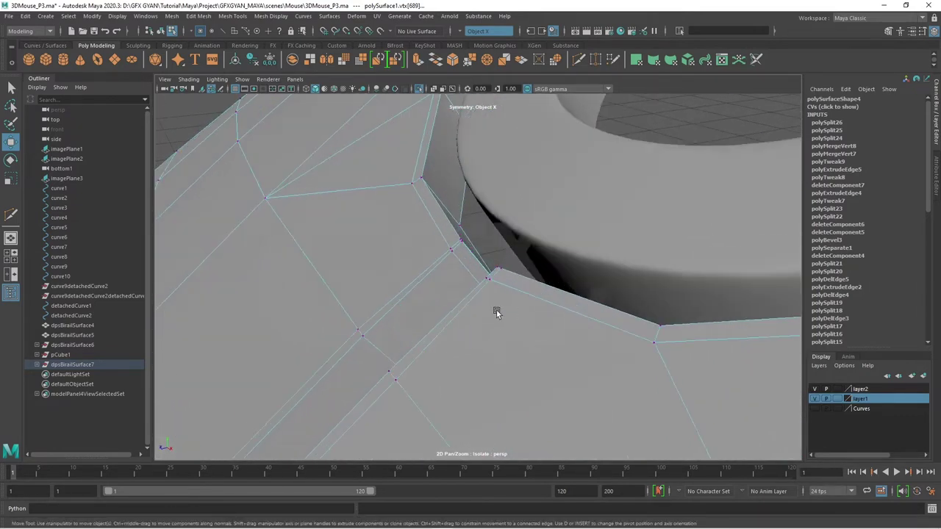
pyautogui.scroll(3)
pyautogui.scroll(-3)
pyautogui.scroll(3)
pyautogui.moveTo(483, 362); pyautogui.dragTo(521, 279)
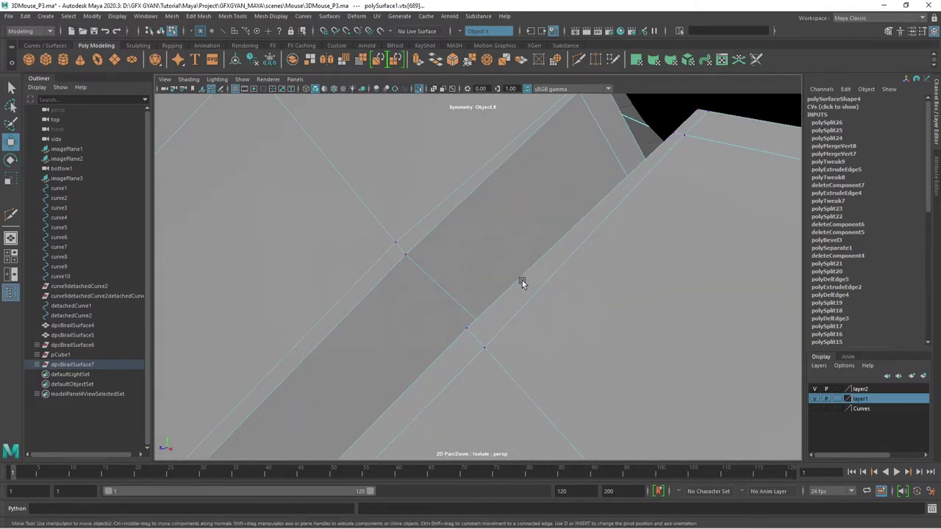
pyautogui.scroll(-3)
pyautogui.moveTo(468, 358); pyautogui.dragTo(588, 236)
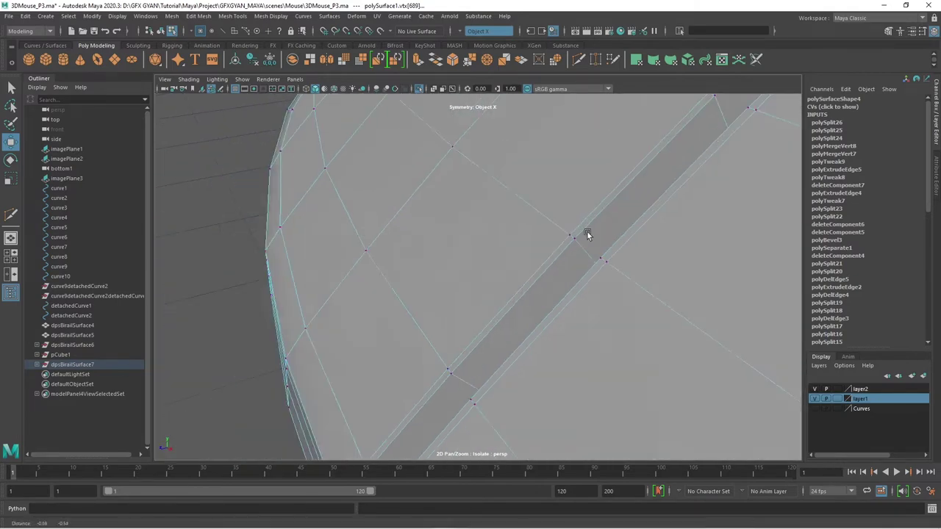
pyautogui.scroll(-3)
pyautogui.scroll(3)
pyautogui.scroll(-3)
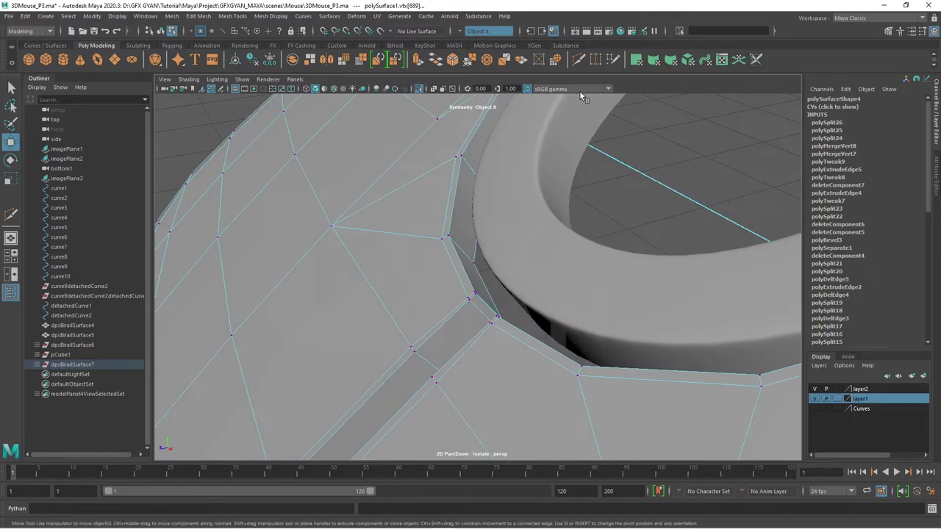
pyautogui.click(578, 59)
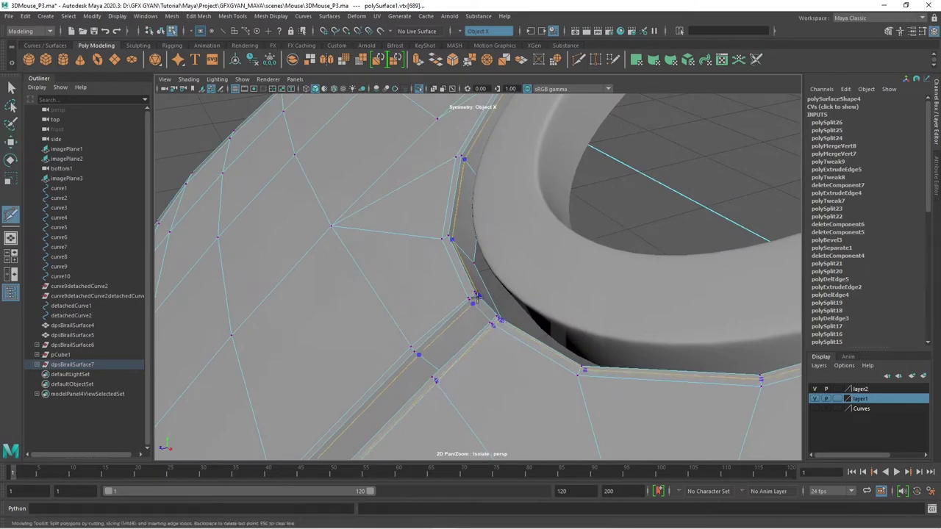
pyautogui.moveTo(513, 295); pyautogui.dragTo(521, 357)
pyautogui.moveTo(521, 357); pyautogui.dragTo(653, 165)
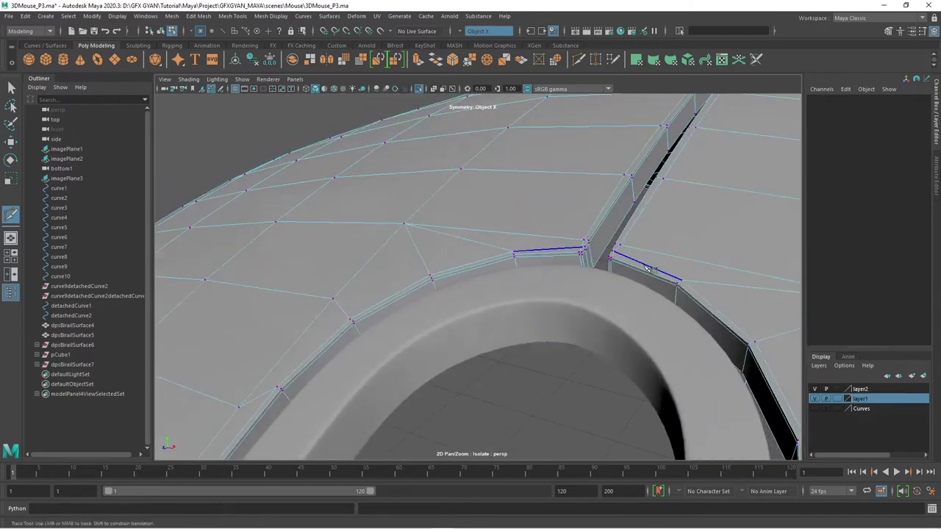
# Finish the edge cuts, frame the mouse top-down, and reselect the shell.
pyautogui.press('w')
pyautogui.press('F8')
pyautogui.press('f')
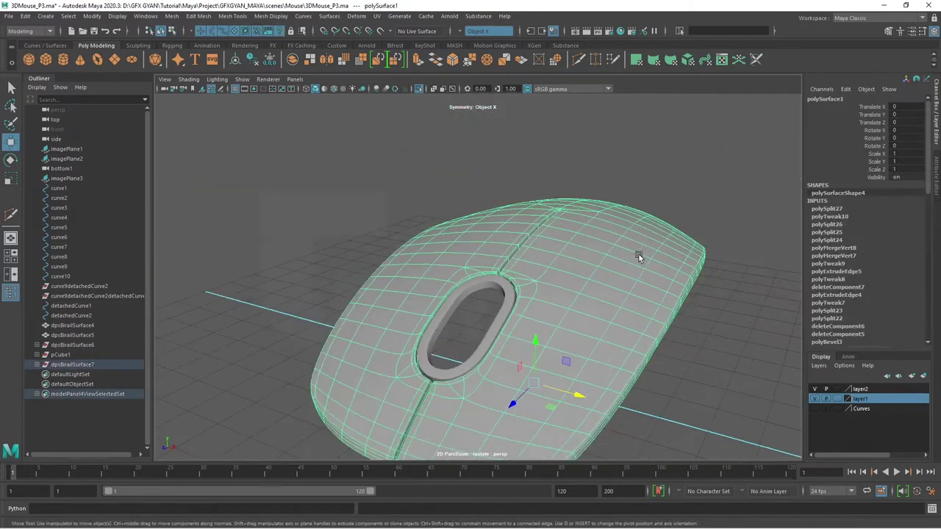
pyautogui.click(388, 236)
pyautogui.moveTo(388, 236); pyautogui.dragTo(625, 333)
pyautogui.scroll(3)
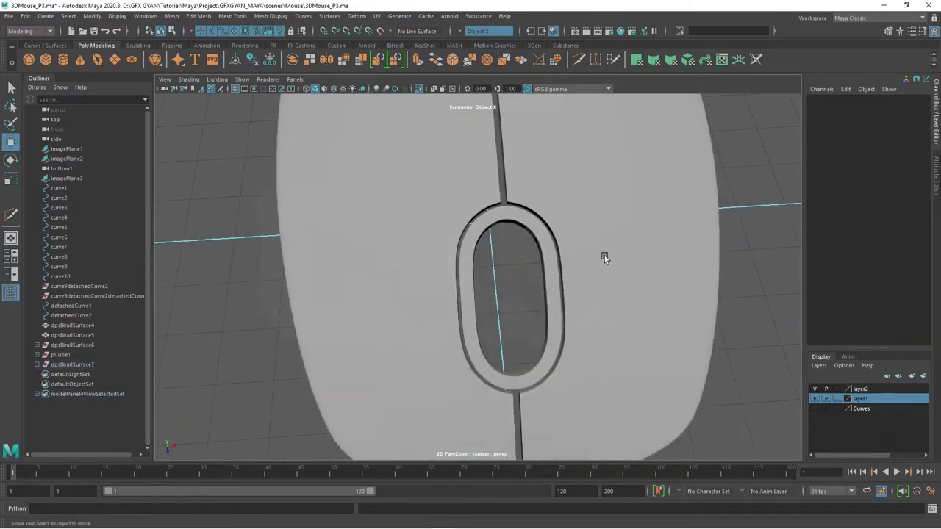
pyautogui.moveTo(604, 255); pyautogui.dragTo(602, 348)
pyautogui.moveTo(581, 276); pyautogui.dragTo(521, 283)
pyautogui.click(541, 293)
# In cage view, reposition the thin centre strip's tip vertices, then return to object mode.
pyautogui.moveTo(521, 283); pyautogui.dragTo(521, 342)
pyautogui.press('1')
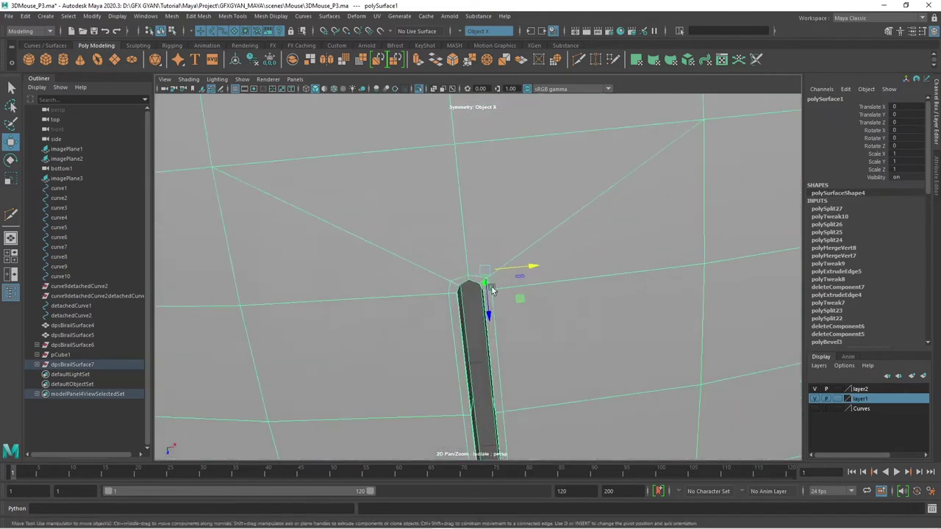
pyautogui.moveTo(466, 269); pyautogui.dragTo(426, 279)
pyautogui.click(443, 278)
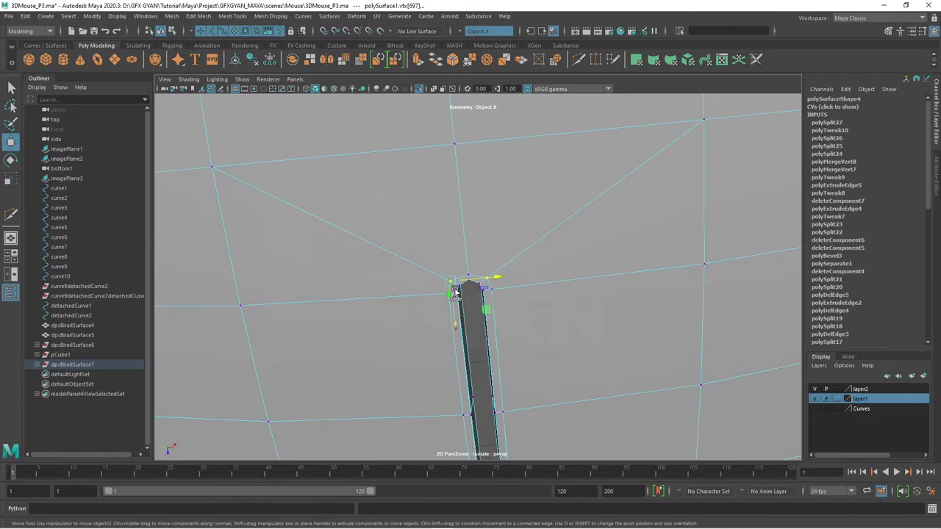
pyautogui.moveTo(456, 293); pyautogui.dragTo(447, 284)
pyautogui.click(466, 269)
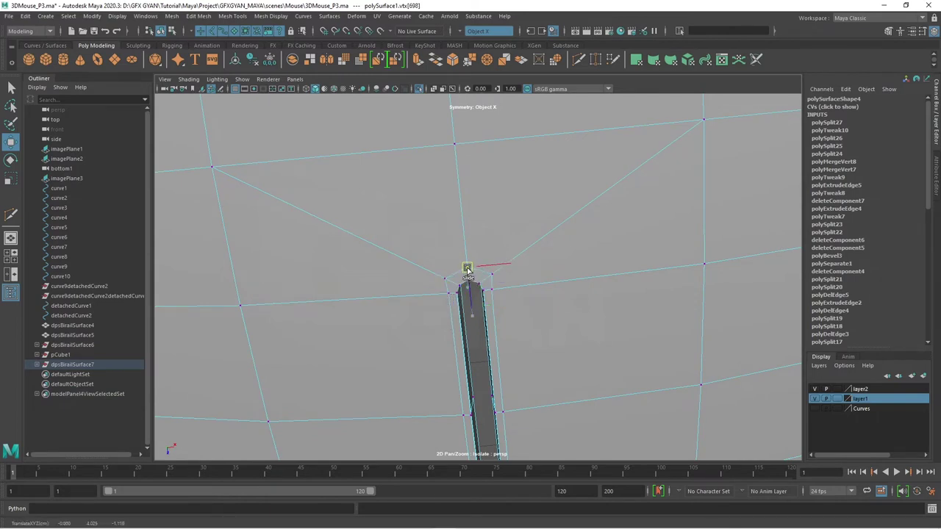
pyautogui.click(446, 295)
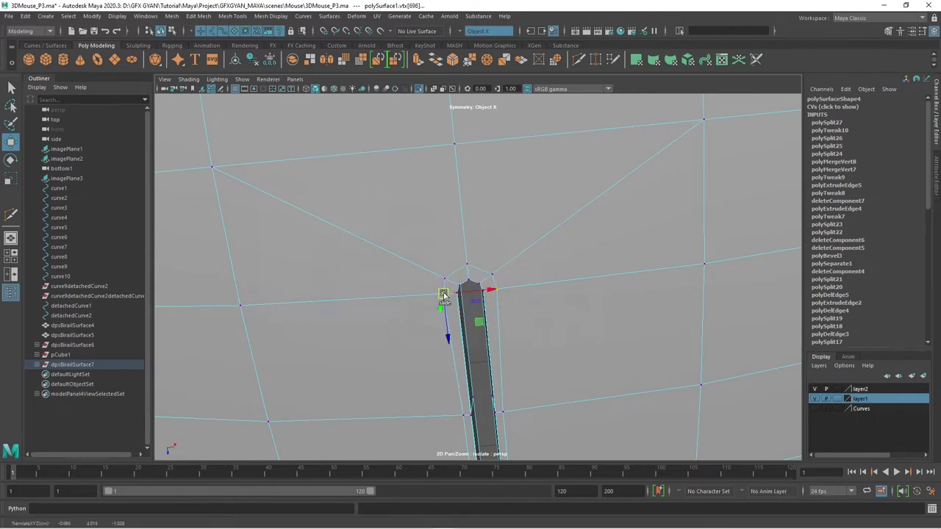
pyautogui.moveTo(527, 254); pyautogui.dragTo(596, 235)
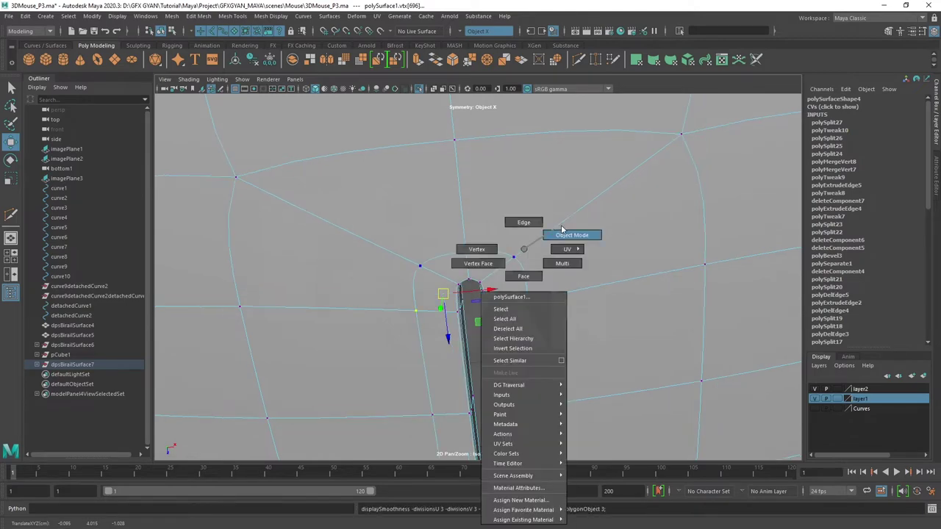
pyautogui.moveTo(509, 357); pyautogui.dragTo(544, 308)
pyautogui.click(562, 296)
pyautogui.click(609, 371)
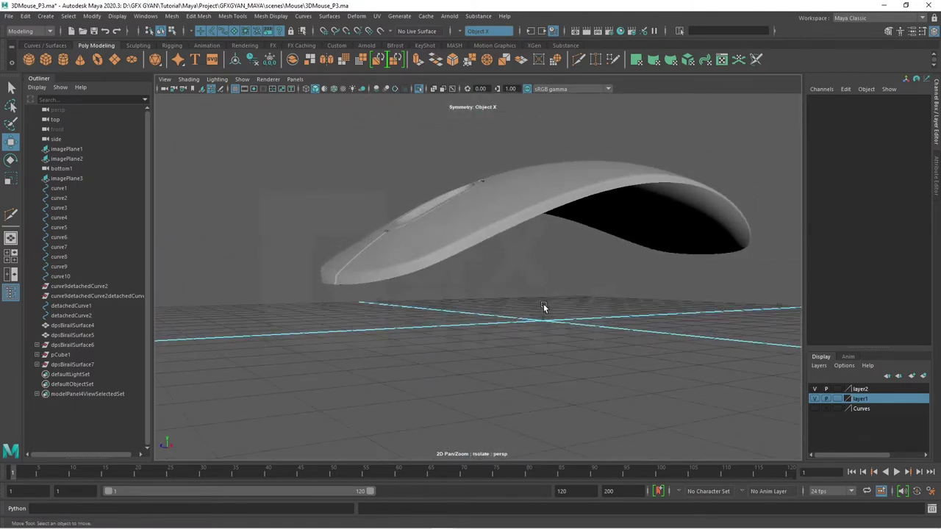
# Bring up the four-view layout with reference images and arm Polygon Torus creation.
pyautogui.press('space')
pyautogui.press('space')
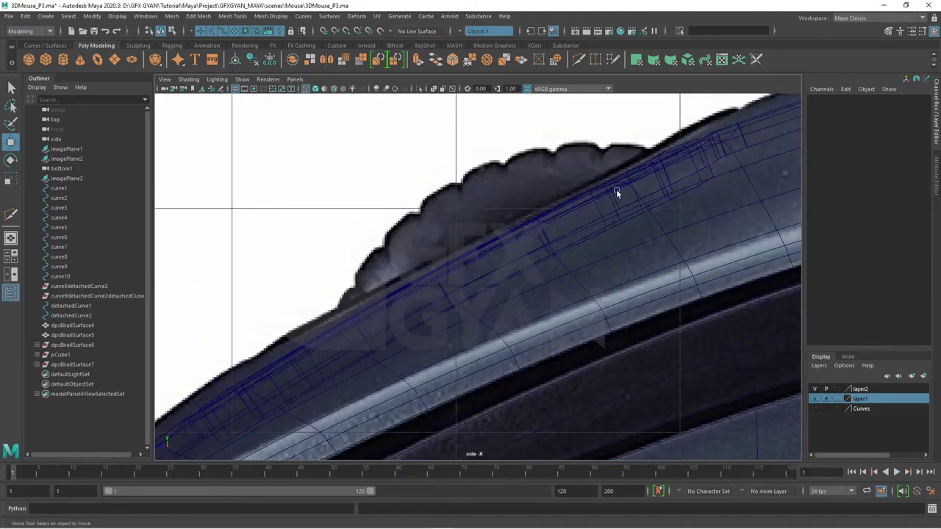
pyautogui.press('space')
pyautogui.press('space')
pyautogui.moveTo(565, 280); pyautogui.dragTo(574, 323)
pyautogui.press('space')
pyautogui.press('space')
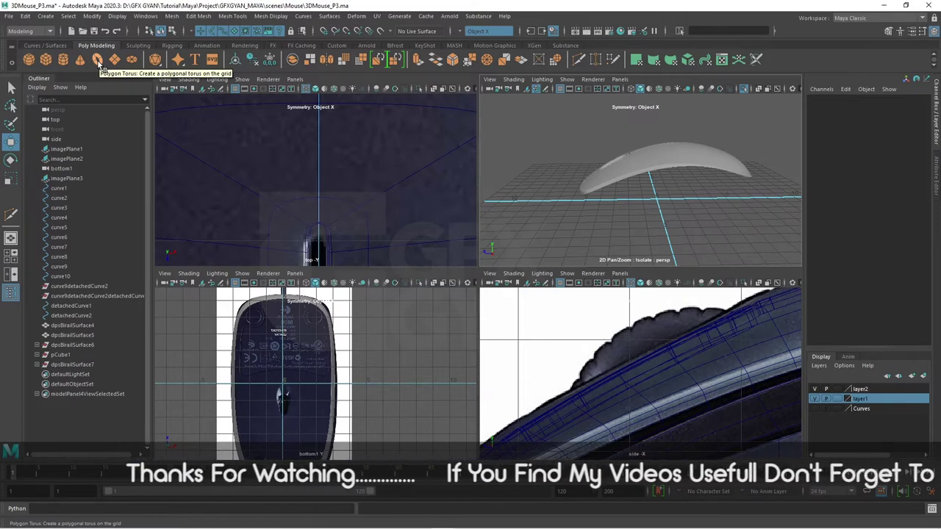
pyautogui.click(97, 60)
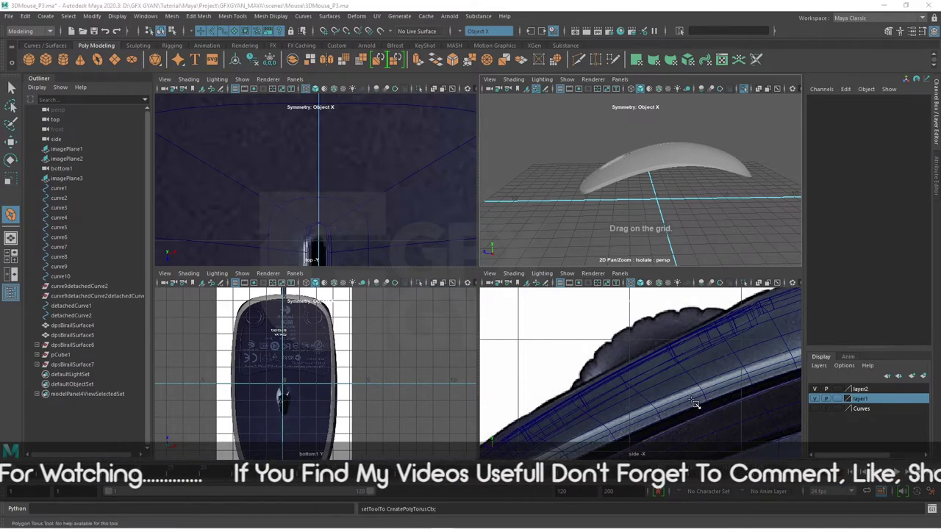
# Maximise and zoom the side view, then drag out polyTorus1 over the scroll-wheel bump.
pyautogui.press('space')
pyautogui.scroll(3)
pyautogui.scroll(3)
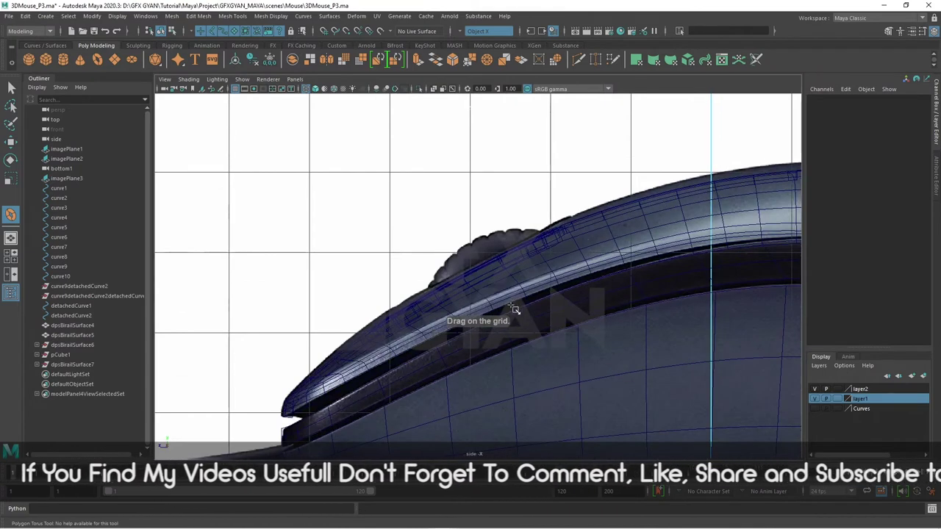
pyautogui.moveTo(525, 317); pyautogui.dragTo(619, 340)
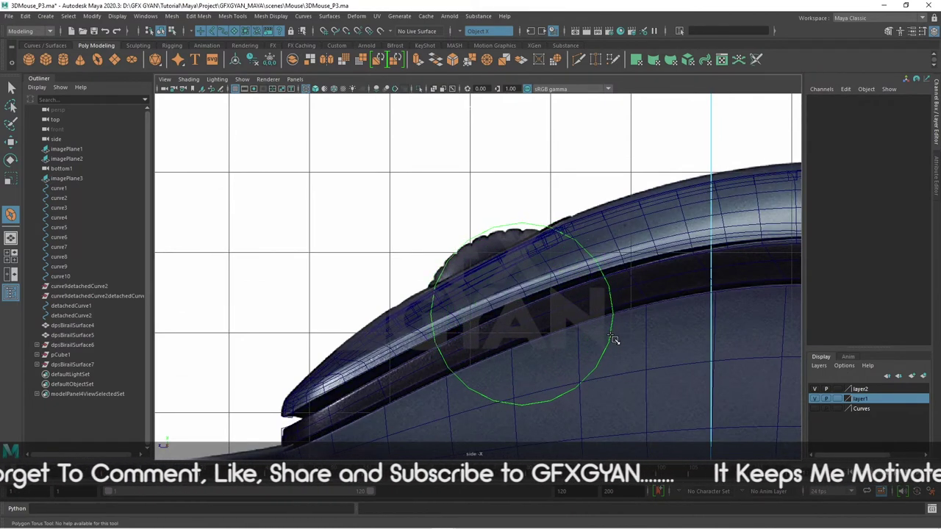
pyautogui.moveTo(620, 340); pyautogui.dragTo(621, 339)
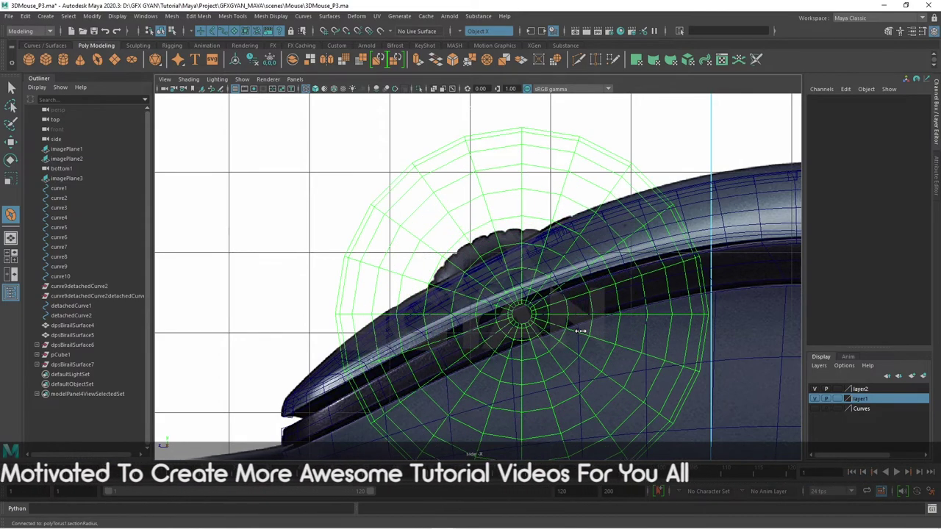
# Give polyTorus1 Radius 0.744 and Section Radius 0.38, then shift it slightly over the wheel bump.
pyautogui.moveTo(574, 331); pyautogui.dragTo(603, 334)
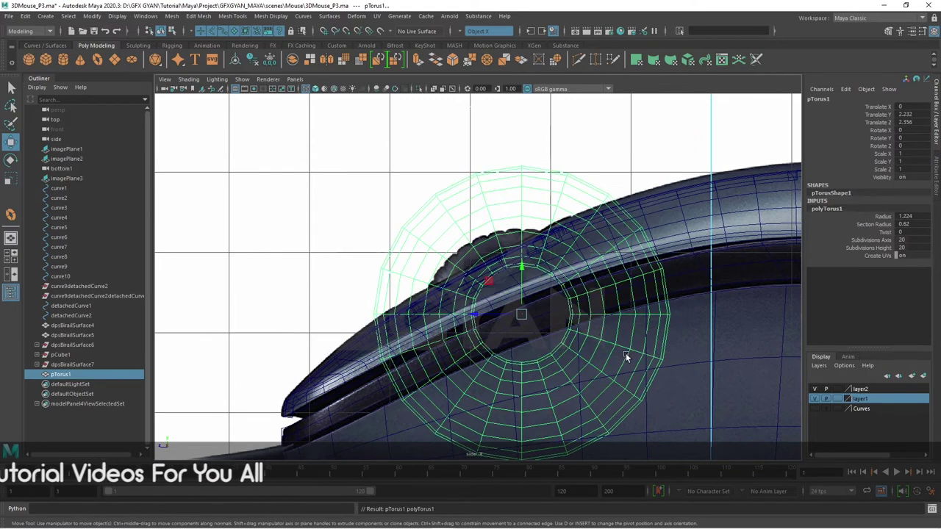
pyautogui.click(880, 217)
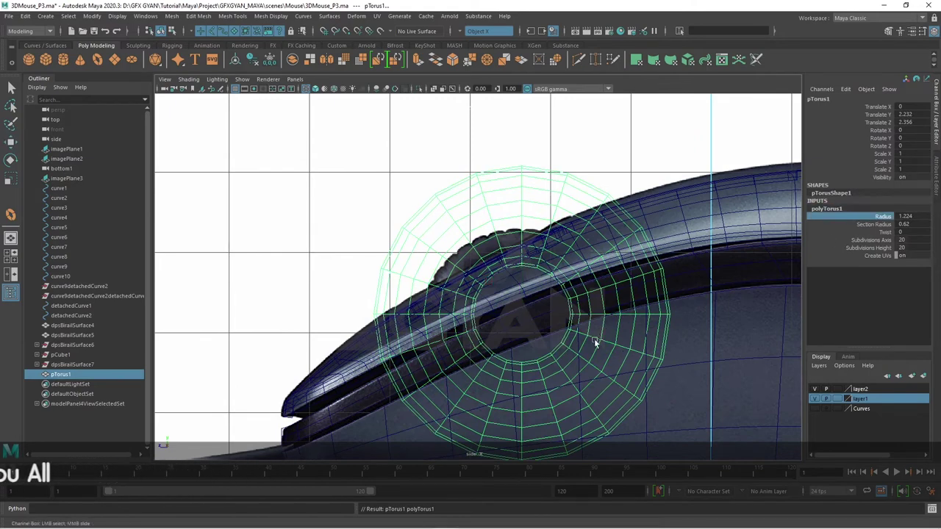
pyautogui.moveTo(594, 339); pyautogui.dragTo(567, 347)
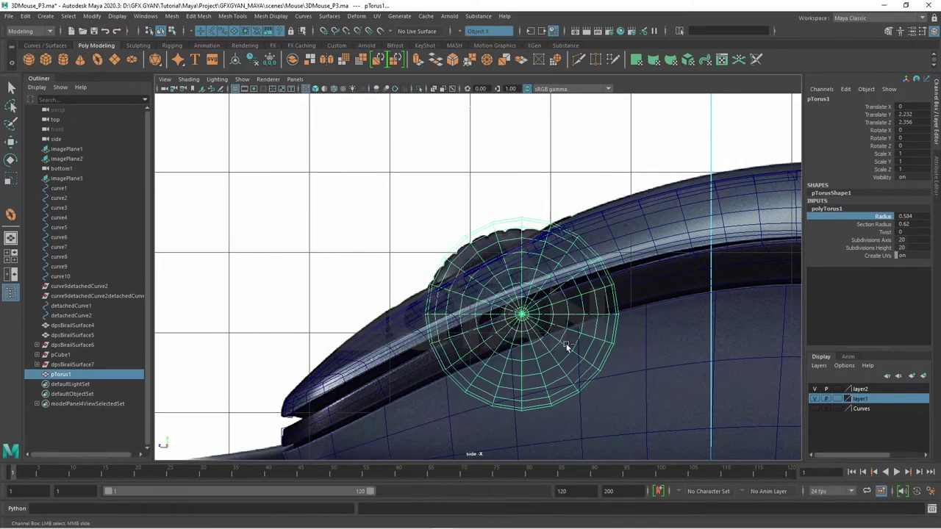
pyautogui.moveTo(655, 308); pyautogui.dragTo(740, 294)
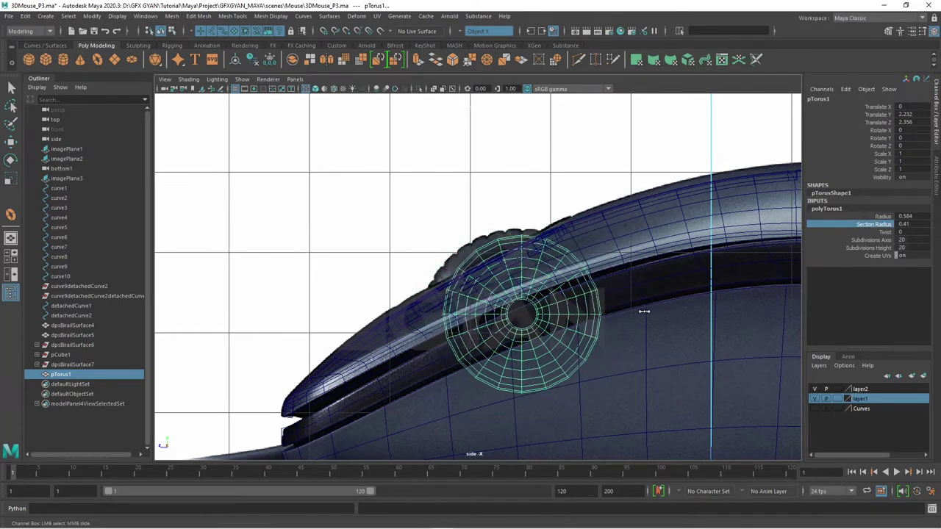
pyautogui.click(883, 216)
pyautogui.moveTo(654, 309); pyautogui.dragTo(702, 310)
pyautogui.click(860, 232)
pyautogui.click(872, 225)
pyautogui.press('w')
pyautogui.moveTo(520, 316); pyautogui.dragTo(512, 317)
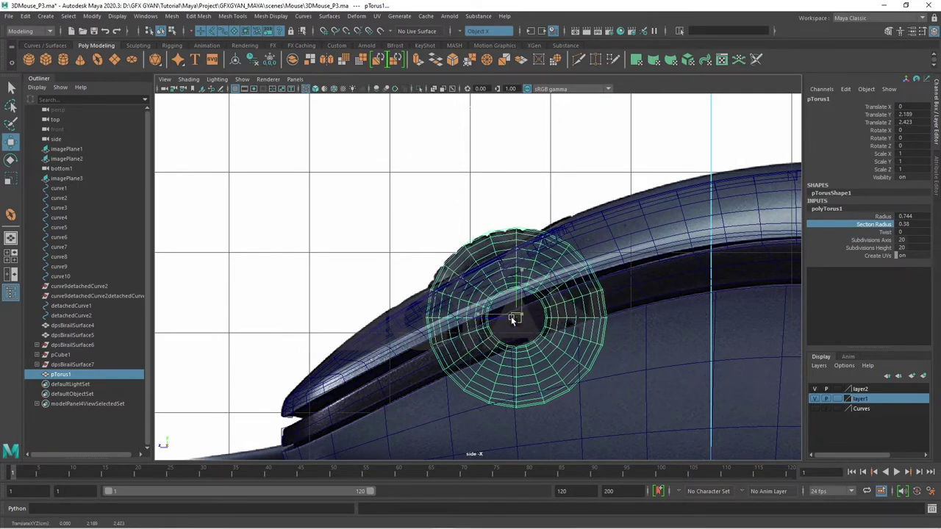
# Show the full mouse model again and reselect the torus wheel.
pyautogui.moveTo(683, 231); pyautogui.dragTo(554, 328)
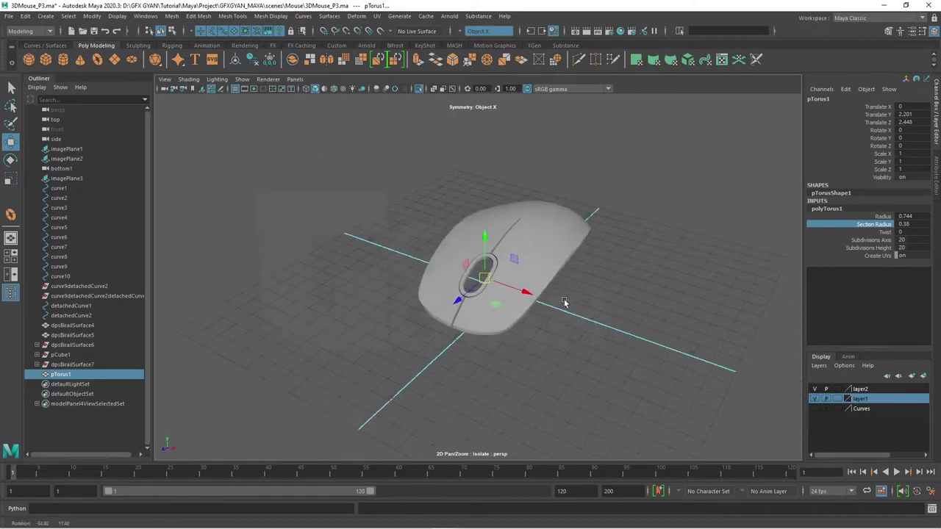
pyautogui.click(553, 329)
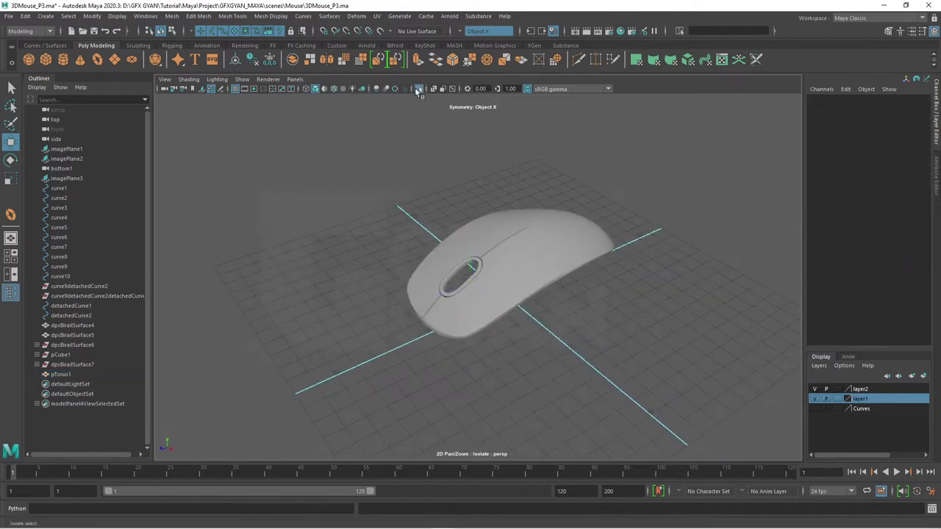
pyautogui.click(415, 87)
pyautogui.scroll(3)
pyautogui.moveTo(578, 301); pyautogui.dragTo(530, 294)
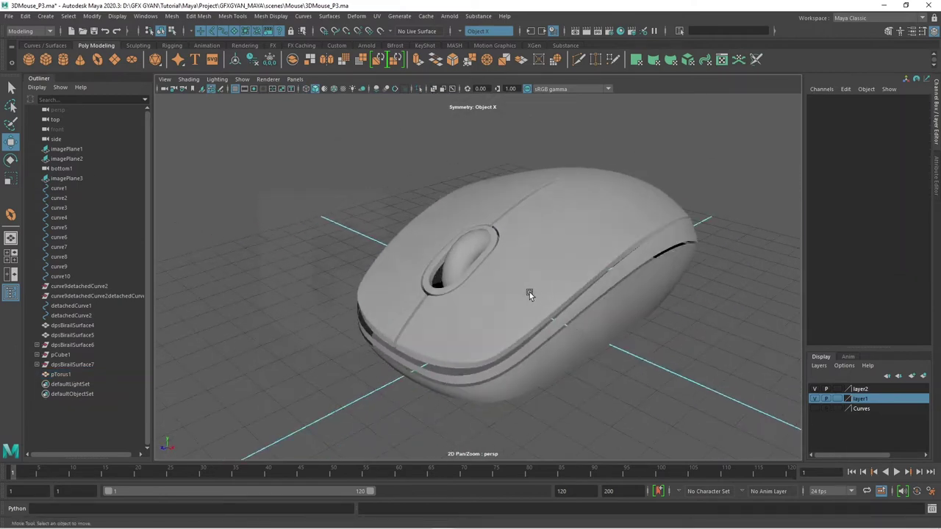
pyautogui.scroll(3)
pyautogui.click(474, 239)
pyautogui.click(551, 200)
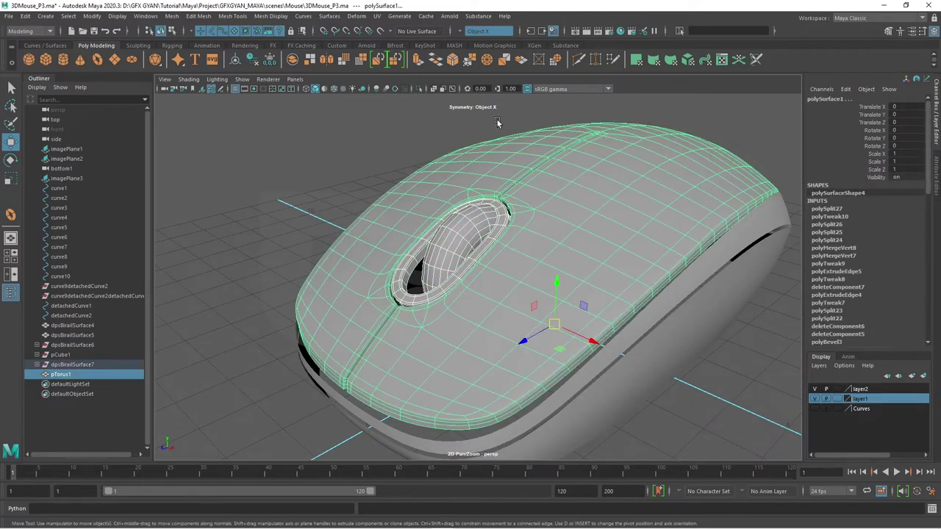
pyautogui.click(423, 90)
# Isolate the torus wheel so only it is shown in the viewport.
pyautogui.moveTo(559, 279); pyautogui.dragTo(683, 331)
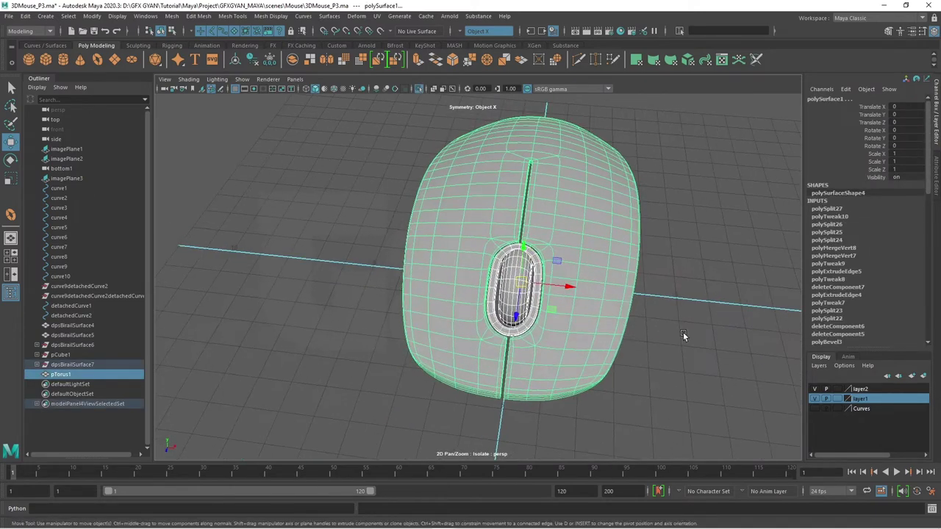
pyautogui.click(683, 332)
pyautogui.click(520, 283)
pyautogui.moveTo(520, 282); pyautogui.dragTo(603, 347)
# In top view, move pTorus1 along Z to 2.784, centring it in the slot.
pyautogui.press('space')
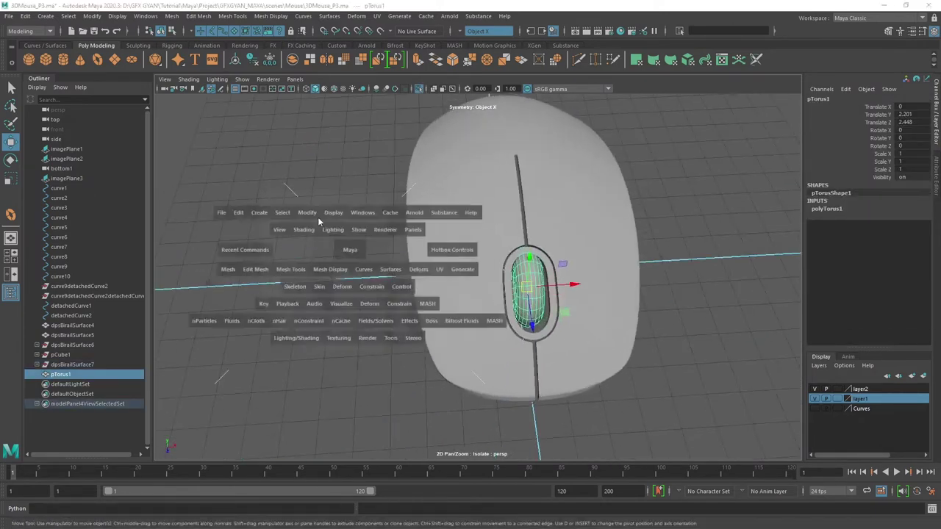
pyautogui.moveTo(318, 217); pyautogui.dragTo(402, 251)
pyautogui.press('space')
pyautogui.scroll(3)
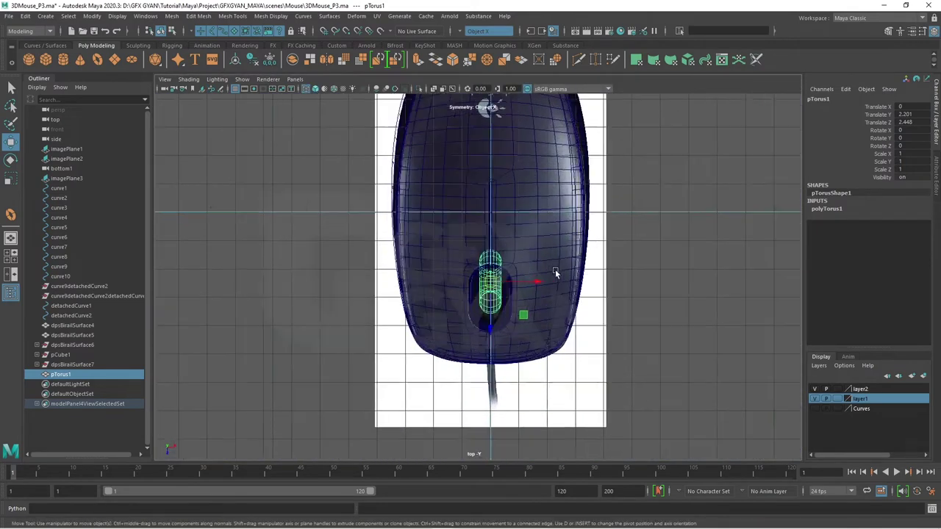
pyautogui.scroll(3)
pyautogui.scroll(3)
pyautogui.scroll(3)
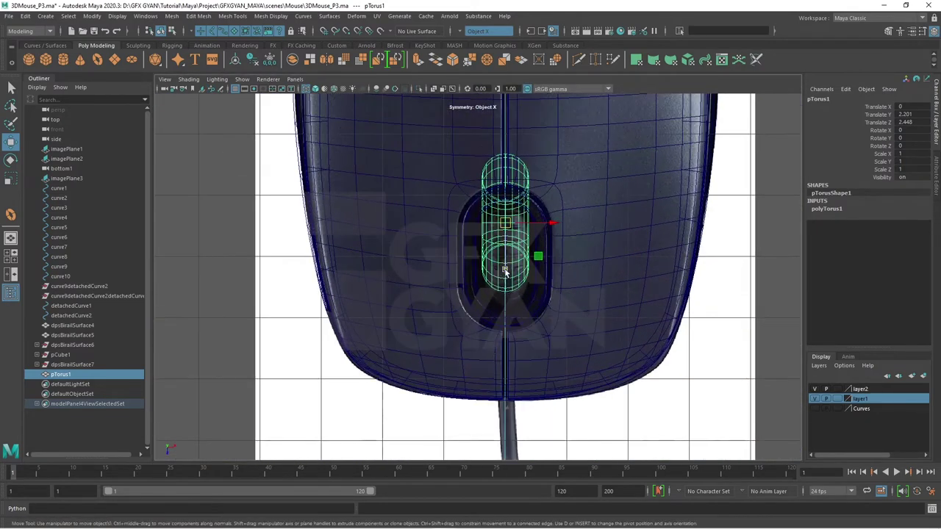
pyautogui.moveTo(505, 272); pyautogui.dragTo(509, 293)
pyautogui.press('space')
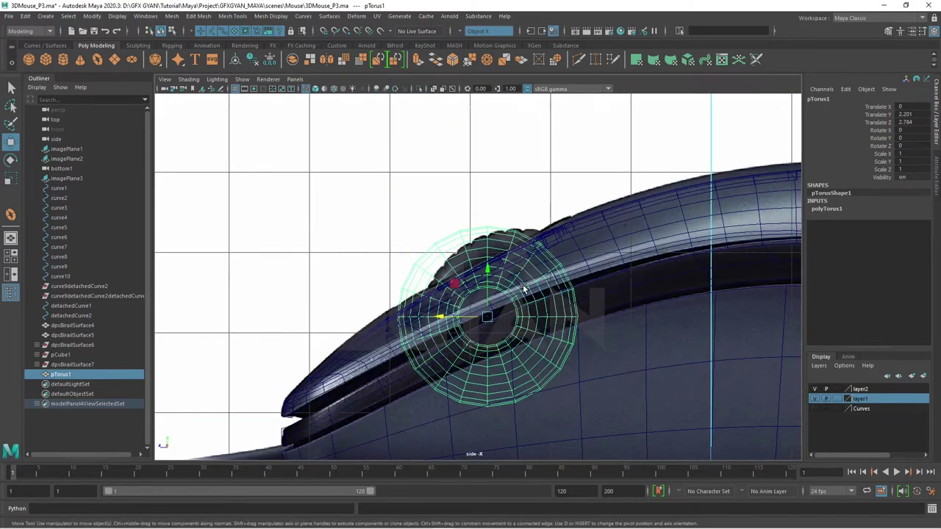
# Return to the perspective view and select the torus wheel in the opening.
pyautogui.scroll(-3)
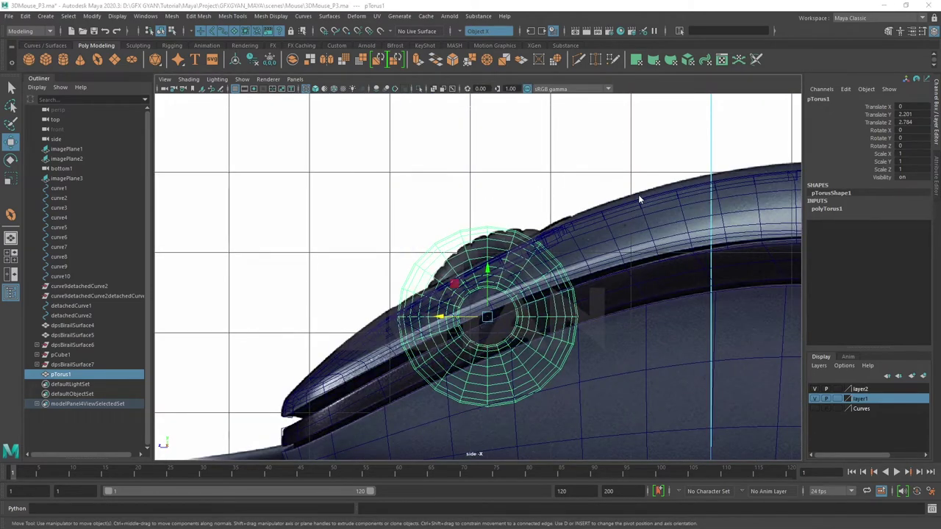
pyautogui.press('space')
pyautogui.moveTo(662, 214); pyautogui.dragTo(586, 285)
pyautogui.scroll(3)
pyautogui.click(622, 395)
pyautogui.moveTo(622, 391); pyautogui.dragTo(566, 344)
pyautogui.scroll(3)
pyautogui.scroll(3)
pyautogui.scroll(3)
pyautogui.click(504, 353)
pyautogui.moveTo(503, 353); pyautogui.dragTo(540, 377)
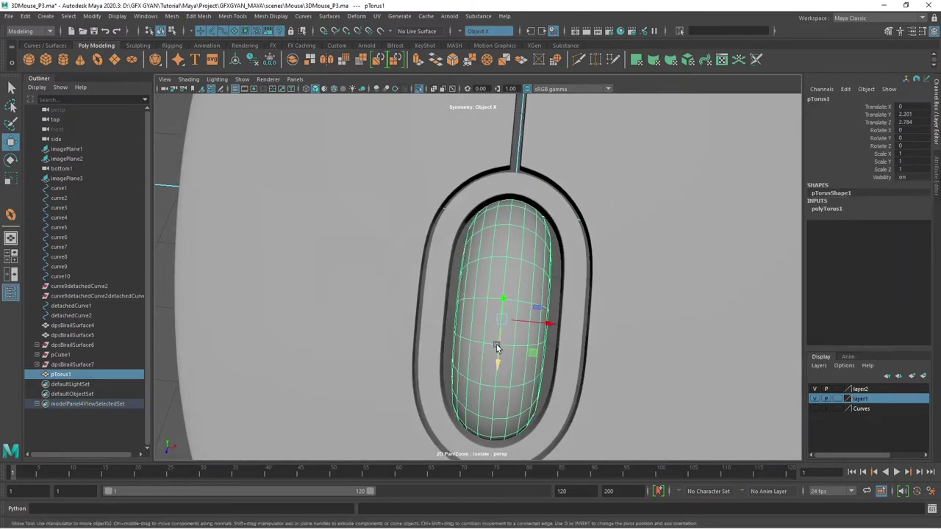
# Lower the polyTorus1 Section Radius to 0.37 and check the wheel's fit under the shell.
pyautogui.click(846, 213)
pyautogui.click(885, 226)
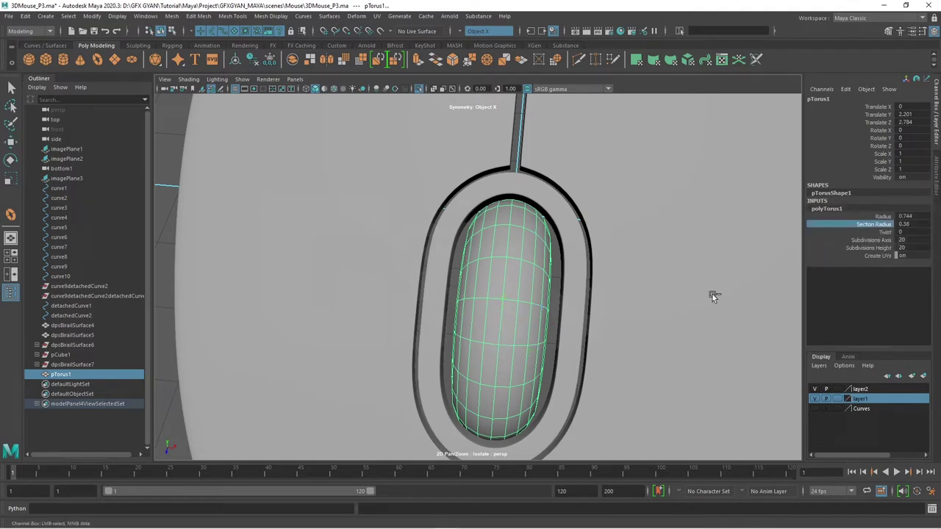
pyautogui.moveTo(711, 295); pyautogui.dragTo(712, 296)
pyautogui.moveTo(662, 335); pyautogui.dragTo(567, 351)
pyautogui.moveTo(567, 351); pyautogui.dragTo(624, 431)
pyautogui.moveTo(623, 431); pyautogui.dragTo(555, 361)
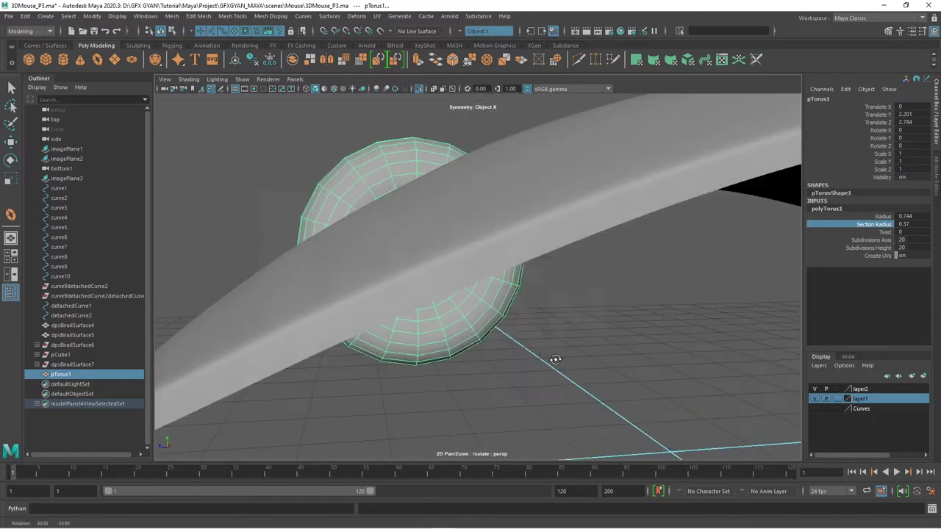
pyautogui.moveTo(555, 361); pyautogui.dragTo(668, 375)
pyautogui.click(669, 375)
pyautogui.scroll(3)
# Raise polyTorus1's Subdivisions Axis from 20 to 38 on pTorus1.
pyautogui.click(551, 274)
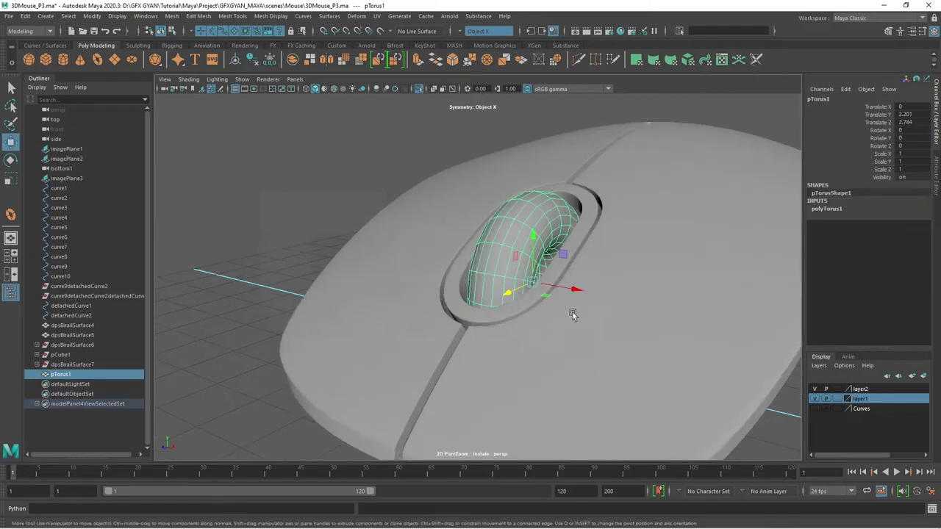
pyautogui.moveTo(572, 311); pyautogui.dragTo(568, 331)
pyautogui.click(822, 210)
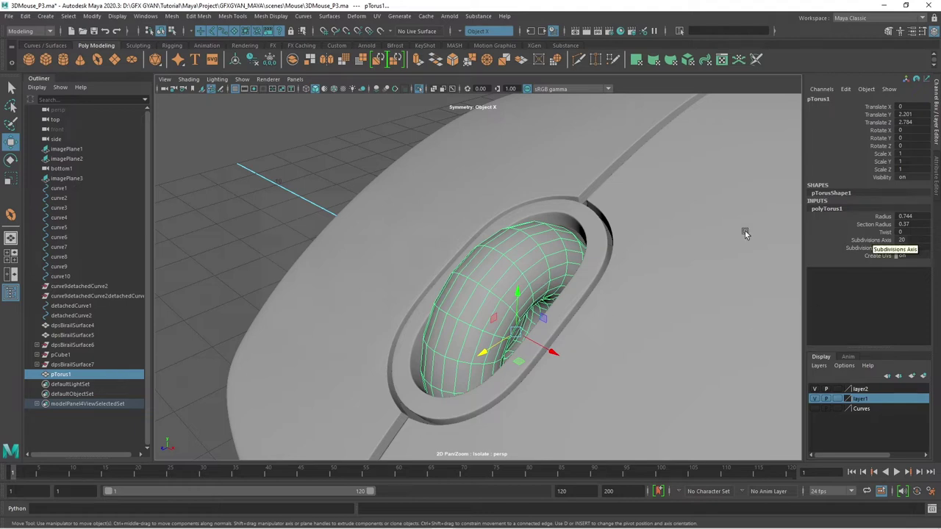
pyautogui.click(875, 241)
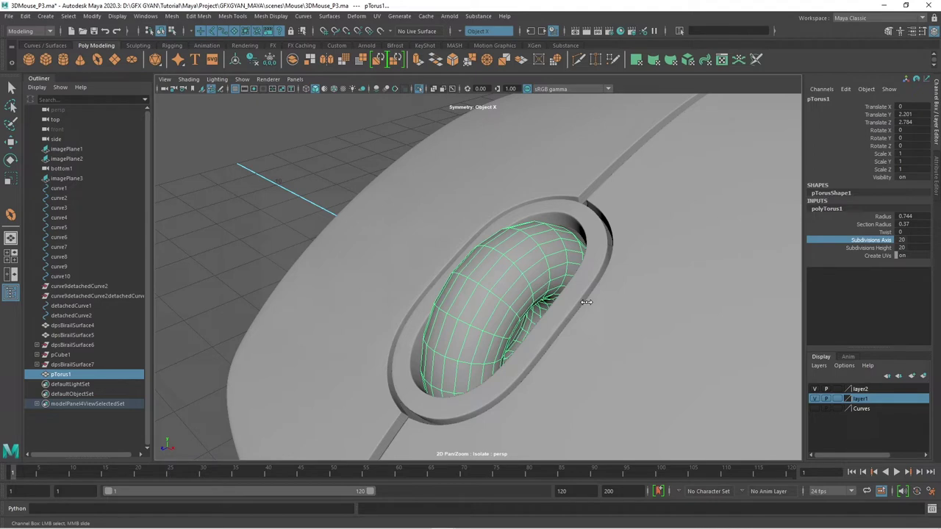
pyautogui.moveTo(586, 302); pyautogui.dragTo(675, 303)
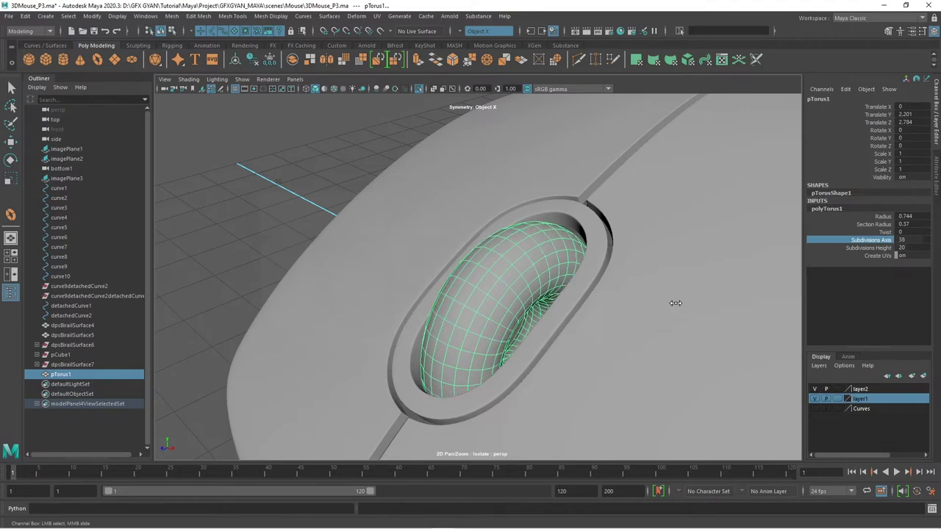
pyautogui.moveTo(513, 315); pyautogui.dragTo(519, 324)
pyautogui.moveTo(519, 324); pyautogui.dragTo(531, 346)
pyautogui.moveTo(525, 249); pyautogui.dragTo(540, 271)
pyautogui.press('w')
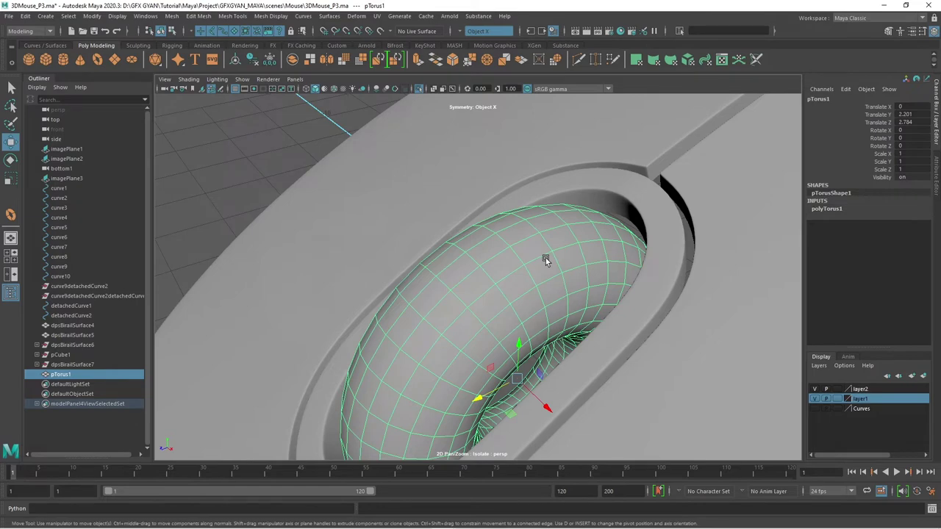
pyautogui.hotkey('ctrl', '1')
pyautogui.scroll(-3)
pyautogui.moveTo(560, 260); pyautogui.dragTo(613, 313)
pyautogui.scroll(3)
pyautogui.moveTo(543, 315); pyautogui.dragTo(495, 302)
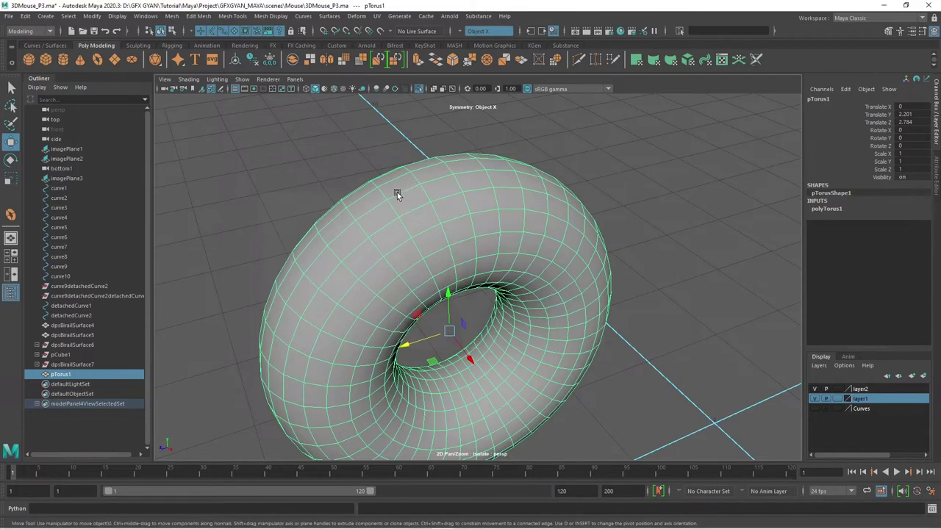
pyautogui.press('space')
pyautogui.press('space')
pyautogui.scroll(3)
pyautogui.moveTo(573, 219); pyautogui.dragTo(683, 241)
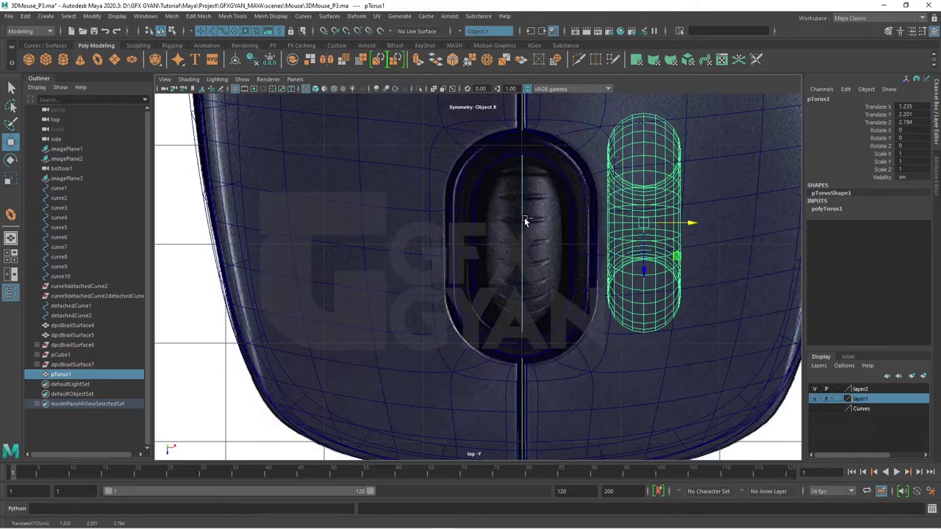
pyautogui.hotkey('ctrl', 'z')
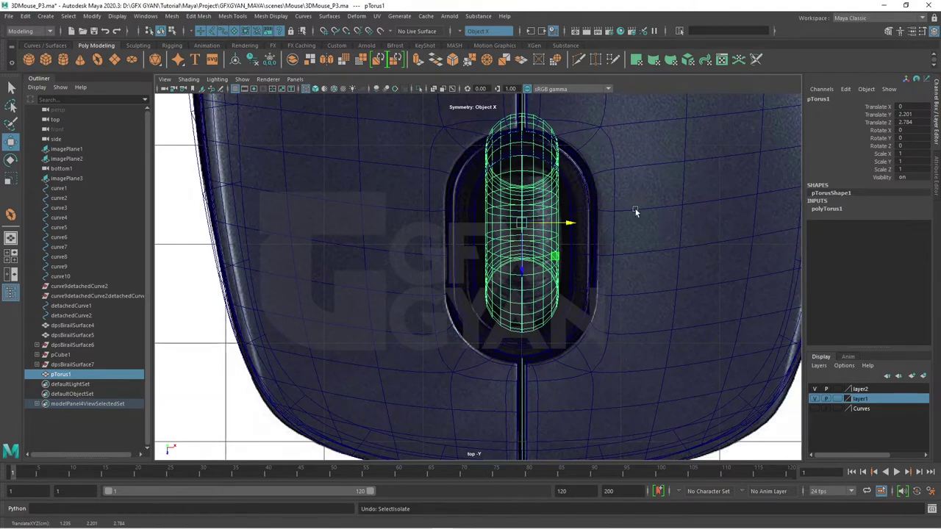
pyautogui.moveTo(637, 212); pyautogui.dragTo(600, 258)
pyautogui.moveTo(604, 291); pyautogui.dragTo(559, 211)
# Switch the torus to Edge mode, select a top edge, and orbit to inspect the ring.
pyautogui.rightClick(557, 214)
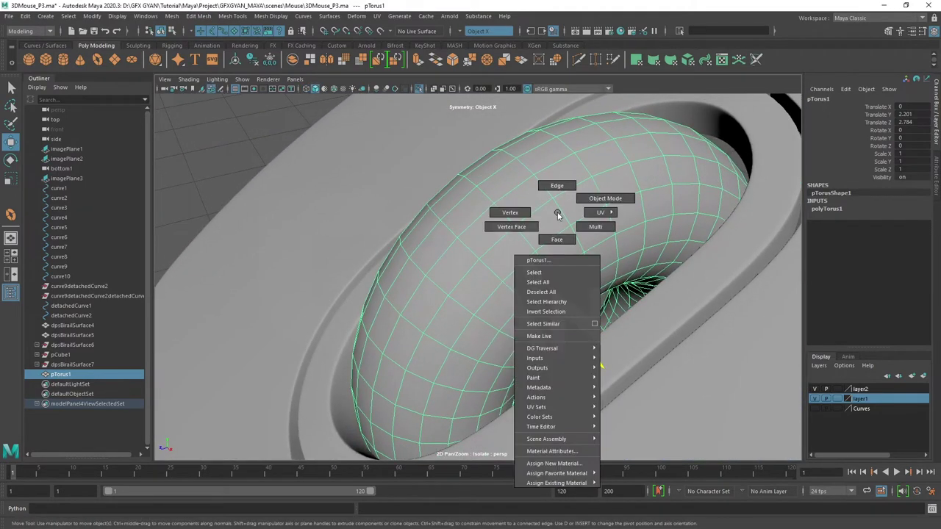
pyautogui.click(559, 177)
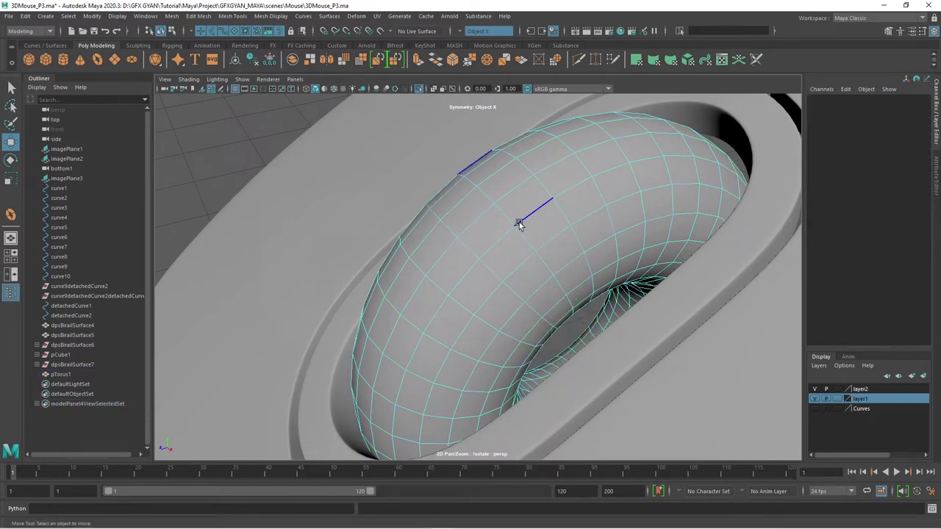
pyautogui.doubleClick(520, 239)
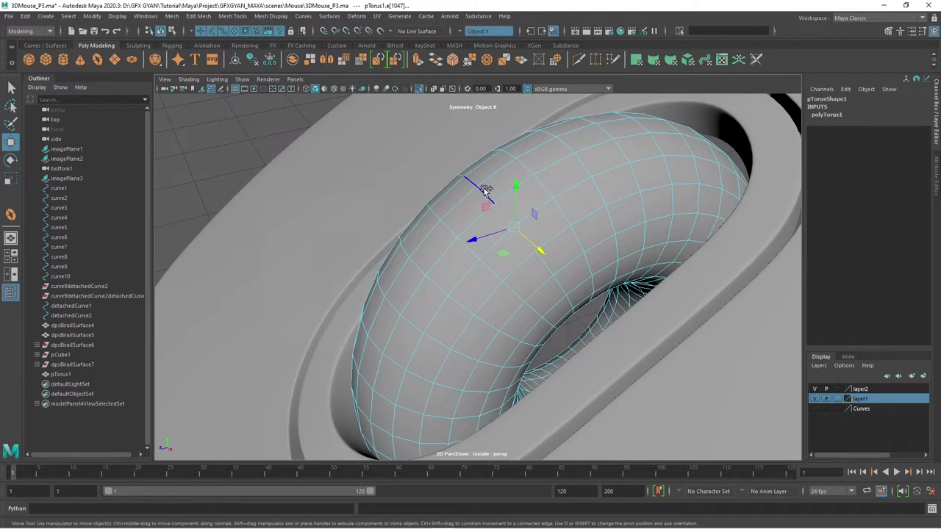
pyautogui.moveTo(574, 283); pyautogui.dragTo(557, 285)
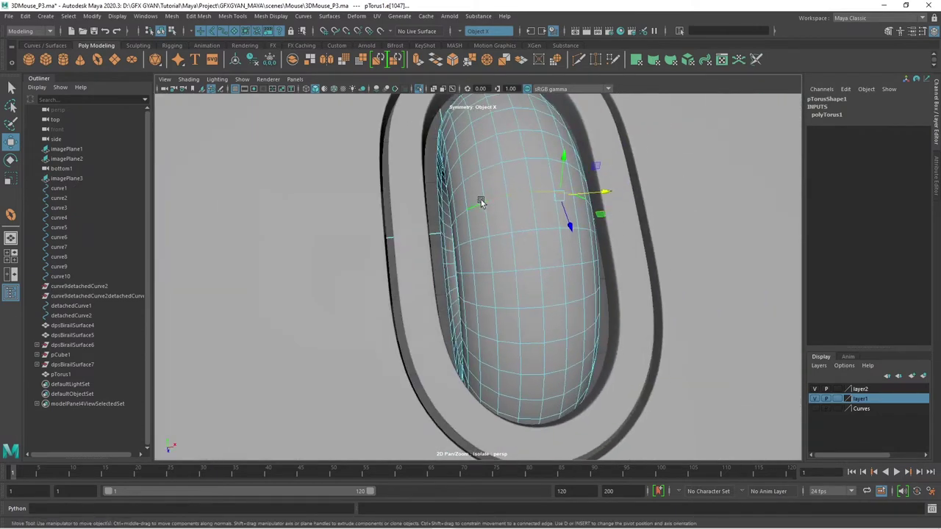
pyautogui.moveTo(480, 202); pyautogui.dragTo(507, 270)
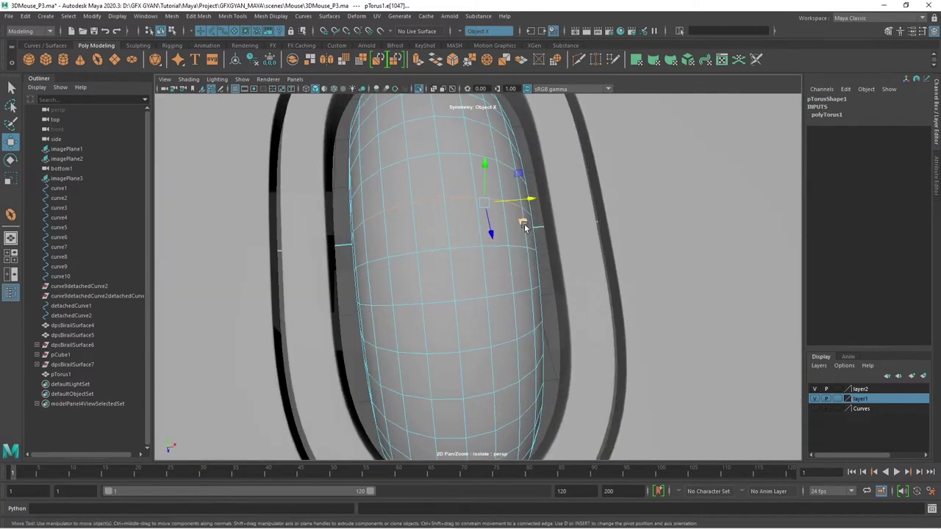
pyautogui.moveTo(524, 226); pyautogui.dragTo(552, 270)
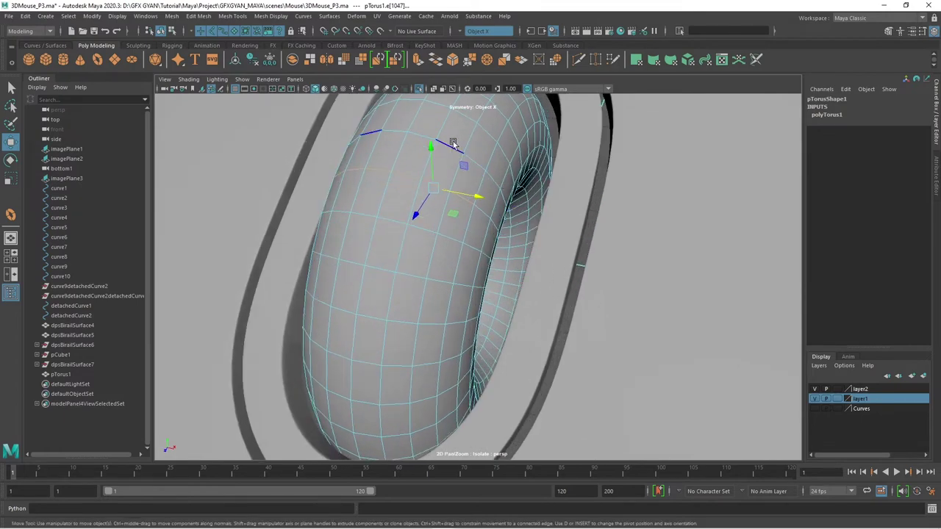
pyautogui.press('space')
pyautogui.press('space')
pyautogui.press('space')
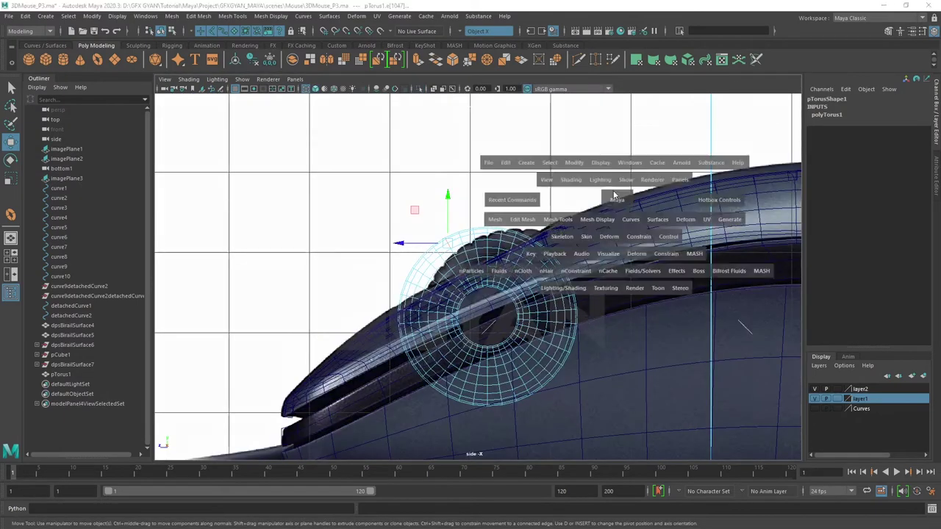
pyautogui.press('space')
pyautogui.moveTo(627, 227); pyautogui.dragTo(509, 226)
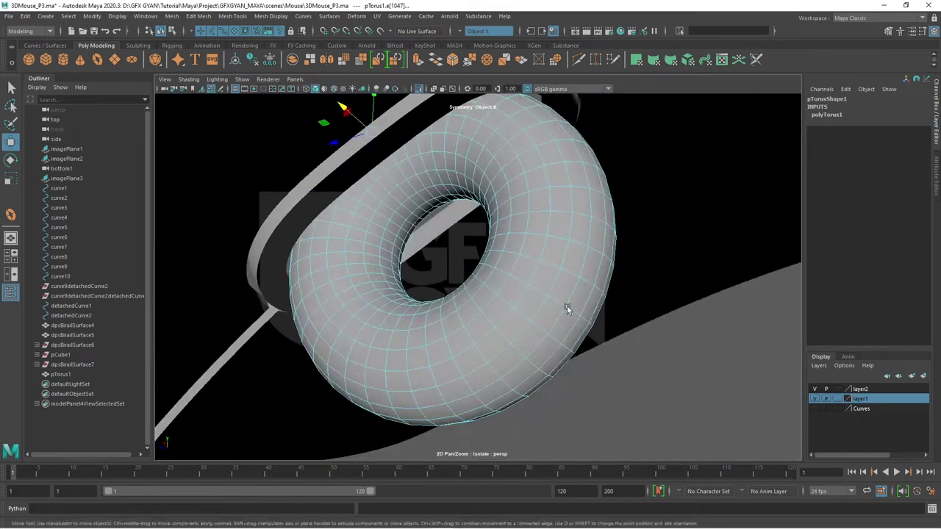
# Frame the whole torus, return to Edge mode, and pick a single edge.
pyautogui.moveTo(567, 309); pyautogui.dragTo(639, 354)
pyautogui.moveTo(440, 209); pyautogui.dragTo(396, 169)
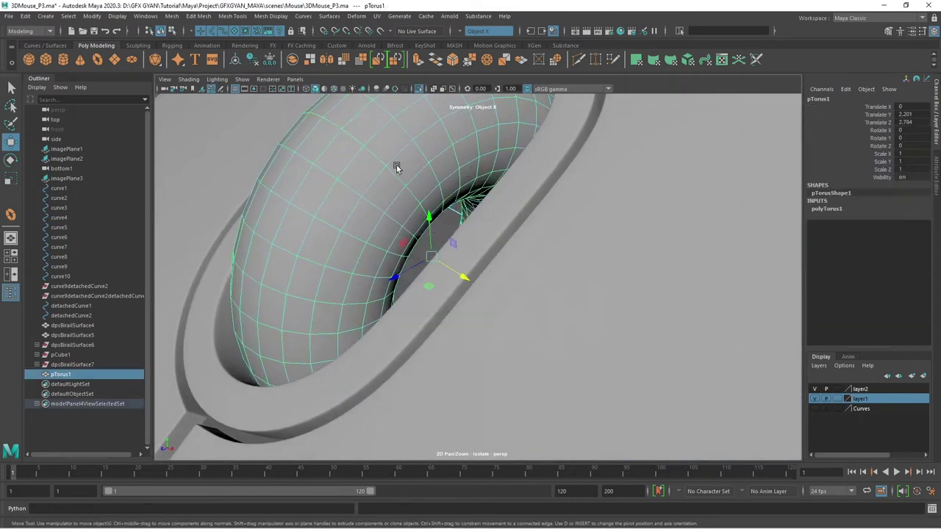
pyautogui.click(418, 88)
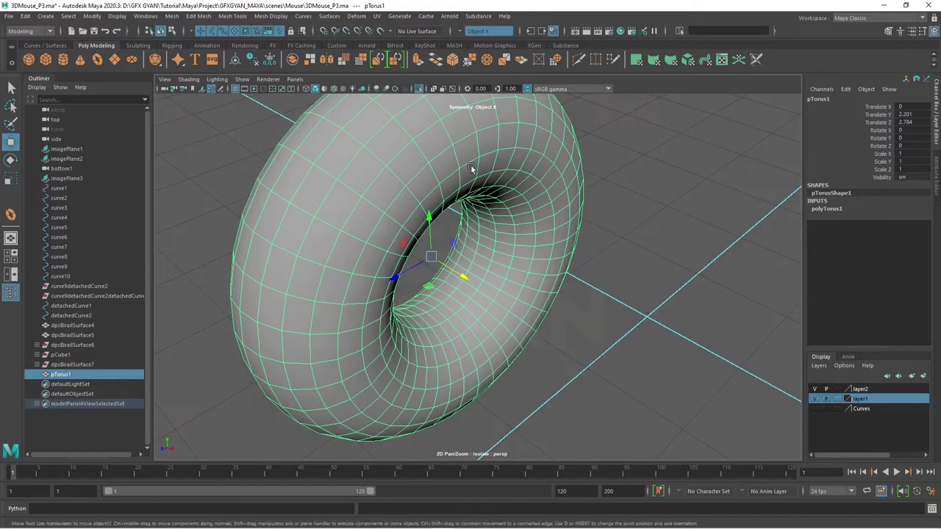
pyautogui.moveTo(503, 249); pyautogui.dragTo(410, 184)
pyautogui.moveTo(409, 184); pyautogui.dragTo(409, 170)
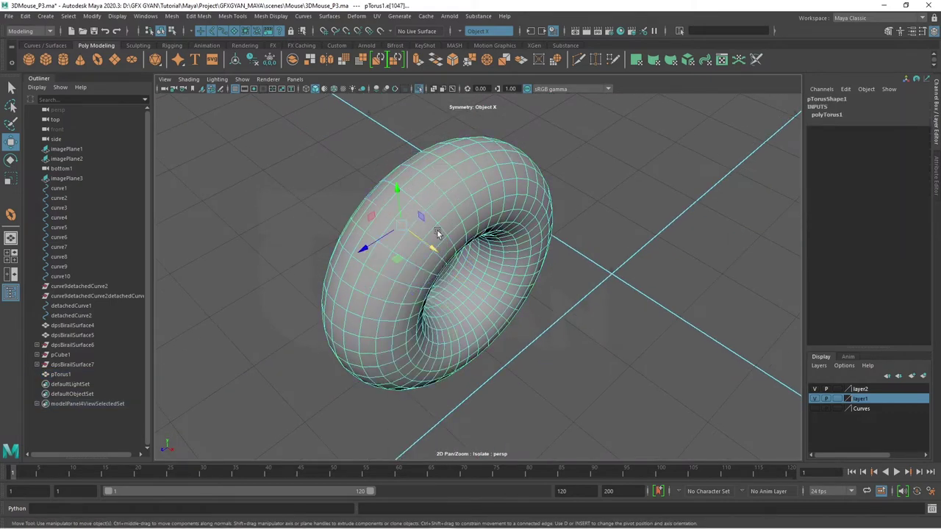
pyautogui.click(523, 278)
# Select one edge on the torus's outer surface with the Select Tool and open the Select menu.
pyautogui.moveTo(521, 330); pyautogui.dragTo(527, 268)
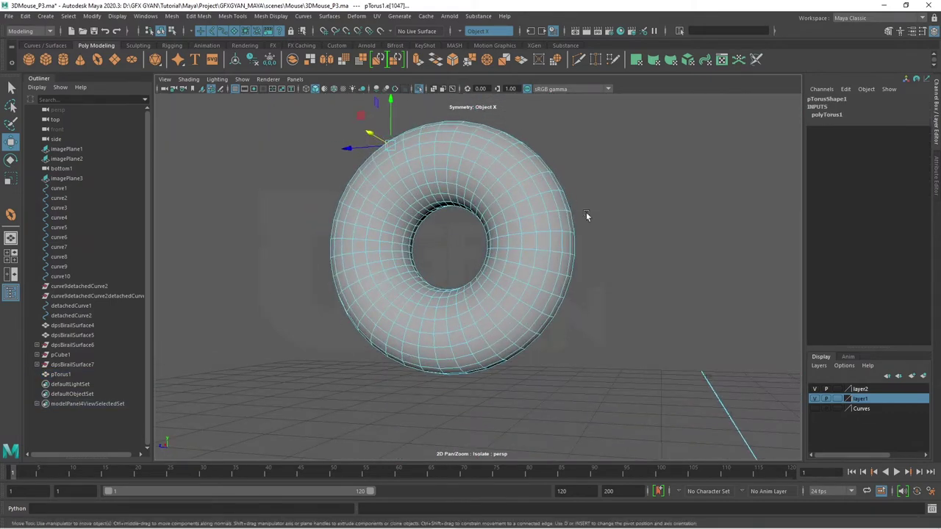
pyautogui.moveTo(485, 343); pyautogui.dragTo(541, 361)
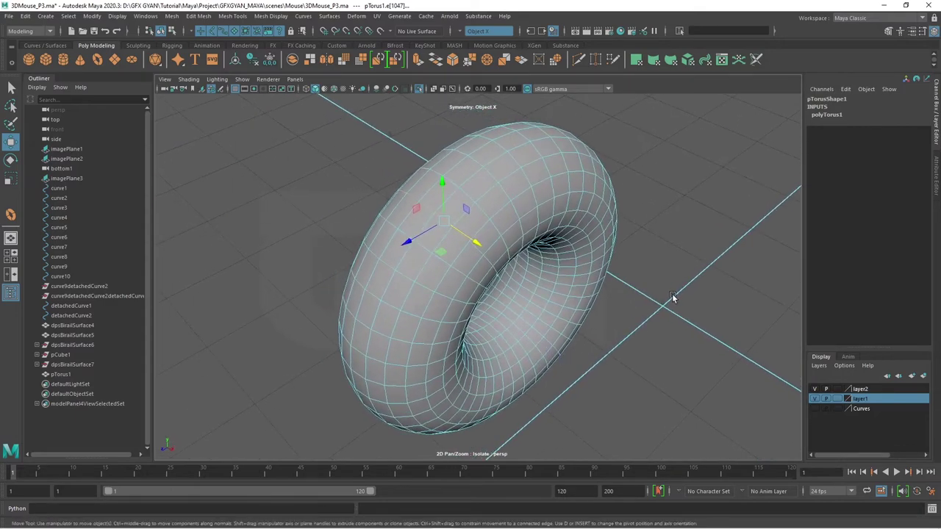
pyautogui.click(672, 296)
pyautogui.click(463, 232)
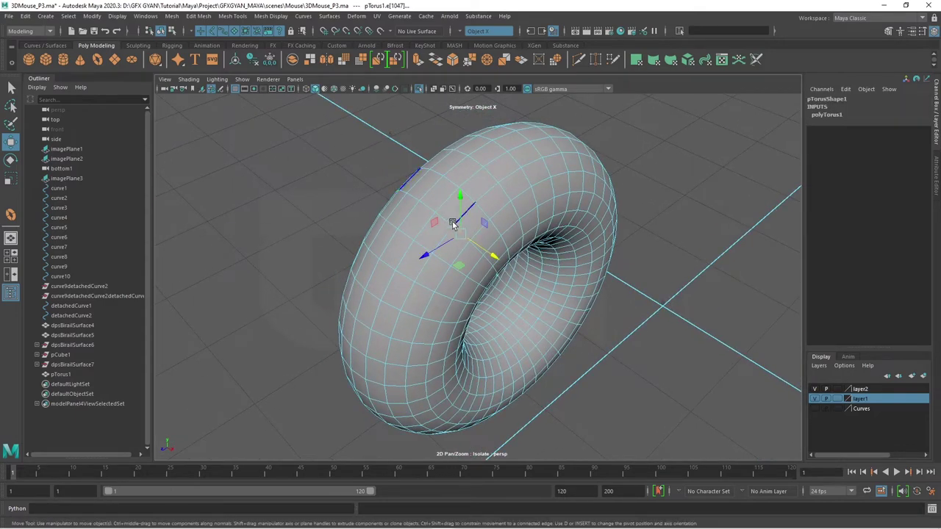
pyautogui.press('q')
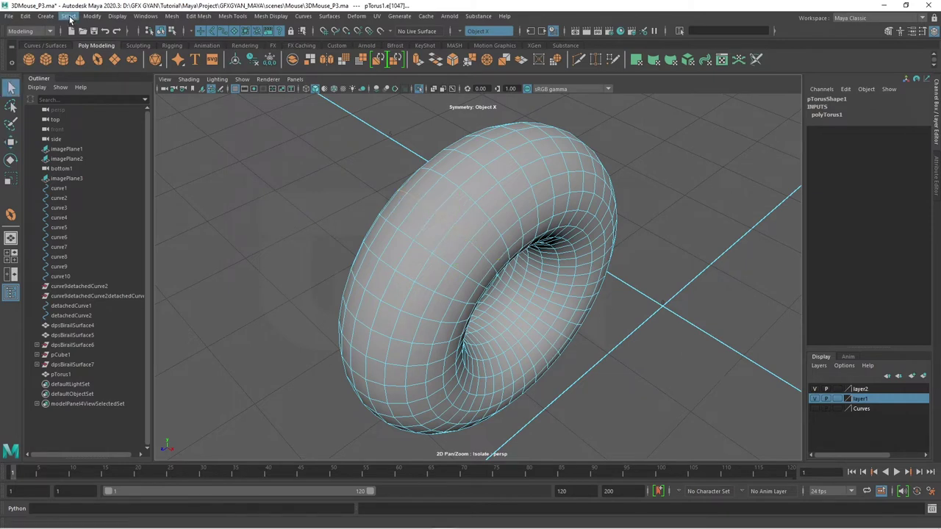
pyautogui.click(68, 17)
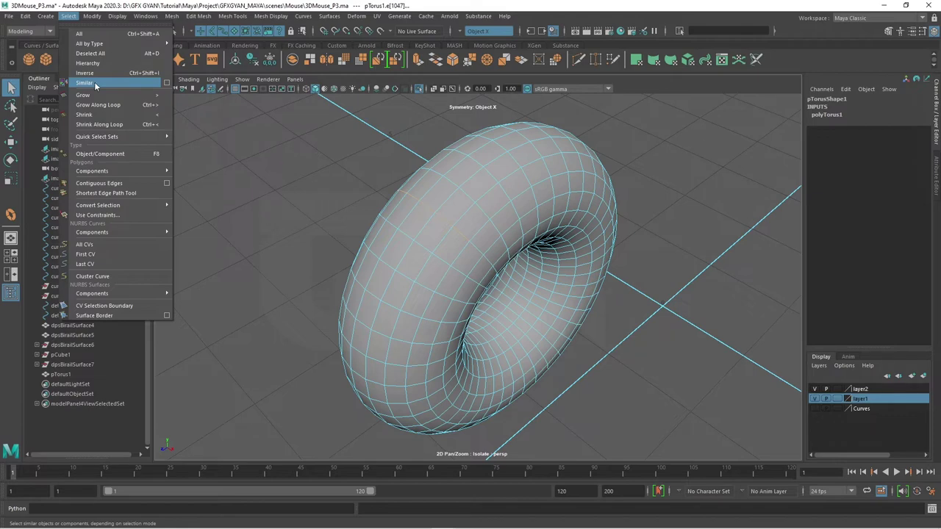
# Select the similar edge ring around the torus and bevel it at fraction 0.29.
pyautogui.click(94, 82)
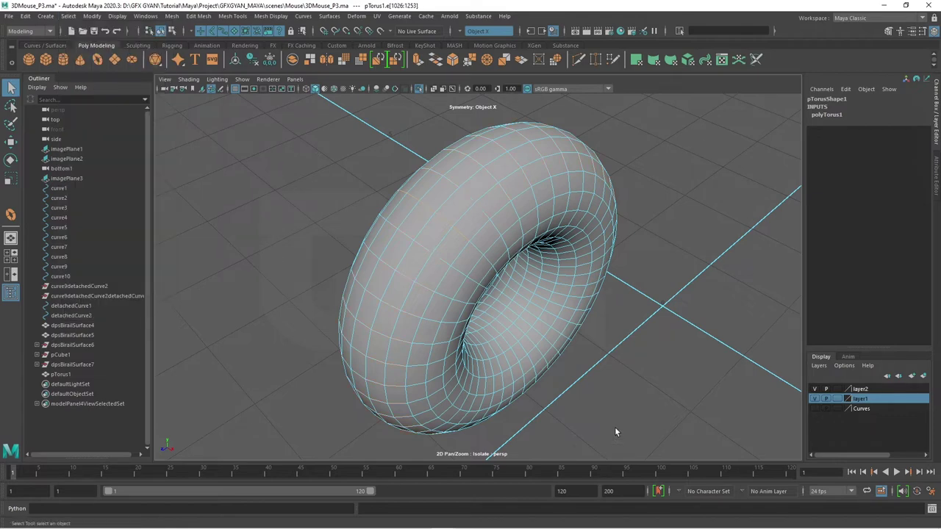
pyautogui.moveTo(692, 312); pyautogui.dragTo(634, 335)
pyautogui.moveTo(550, 385); pyautogui.dragTo(568, 377)
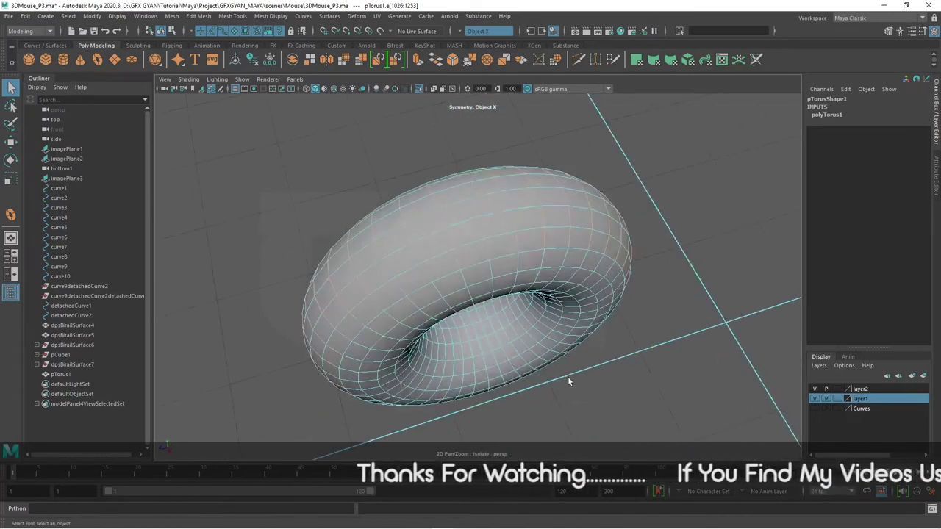
pyautogui.moveTo(568, 376); pyautogui.dragTo(592, 379)
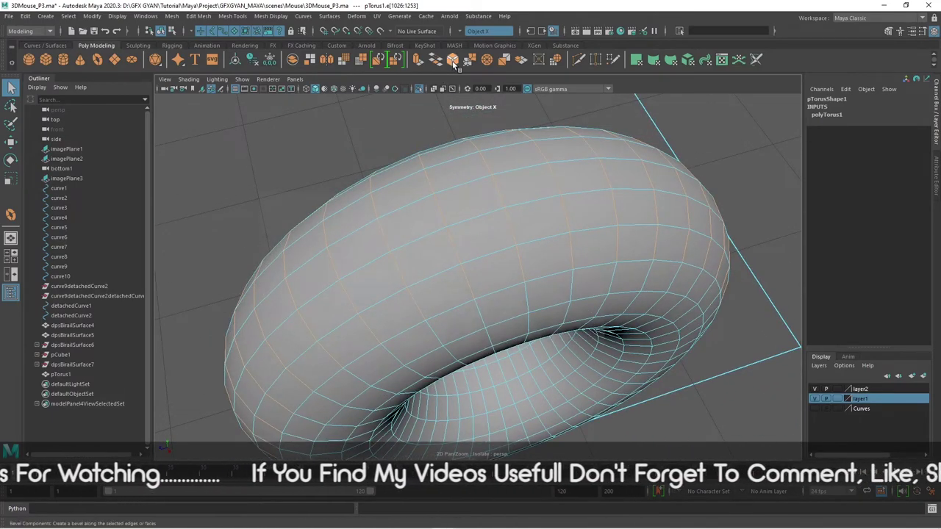
pyautogui.click(453, 61)
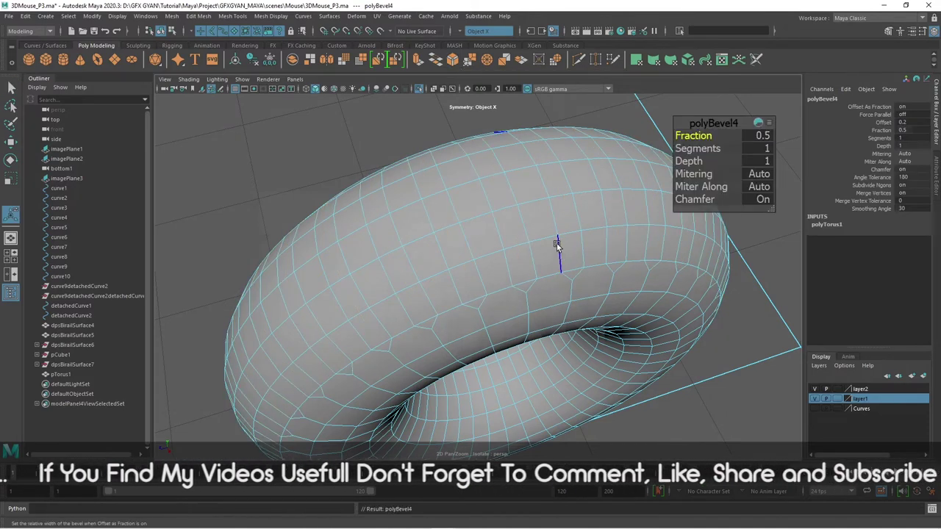
pyautogui.moveTo(697, 136); pyautogui.dragTo(693, 136)
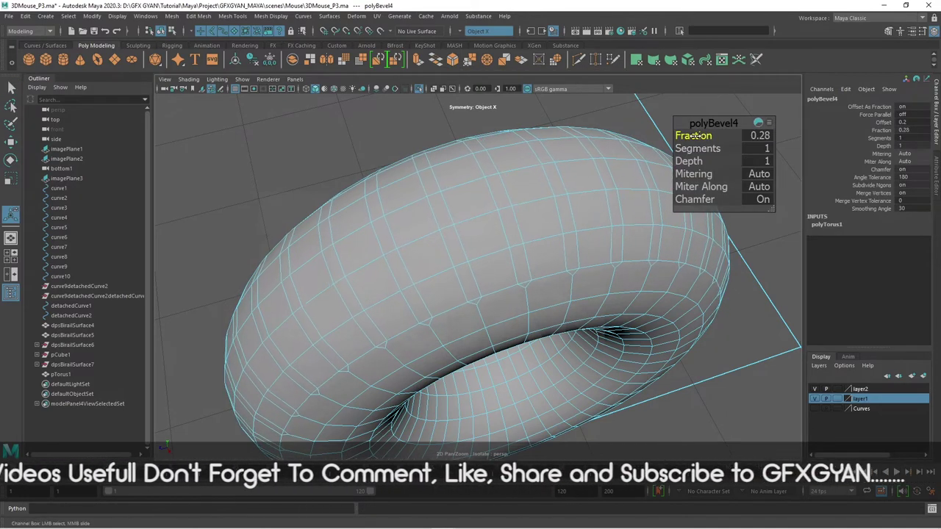
pyautogui.moveTo(625, 279); pyautogui.dragTo(522, 277)
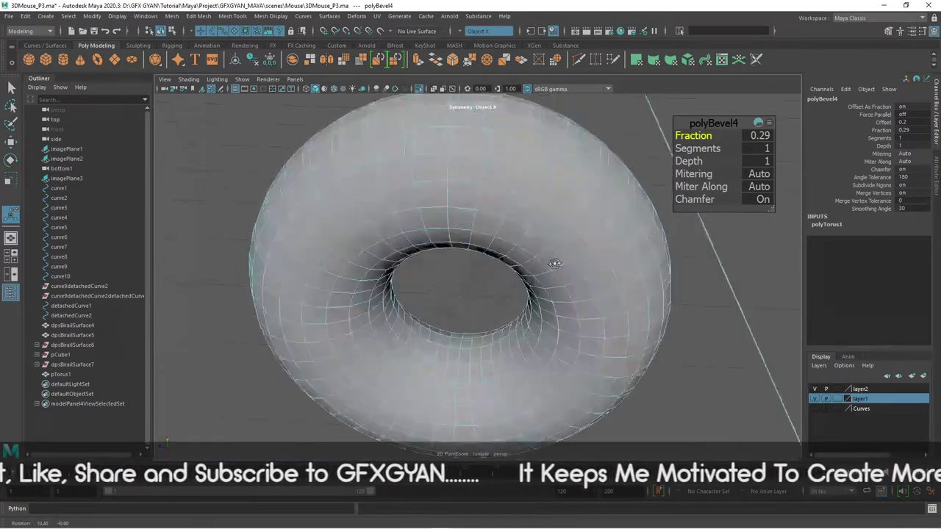
# Raise the torus bevel from 1 to 2 segments in the Channel Box.
pyautogui.rightClick(510, 205)
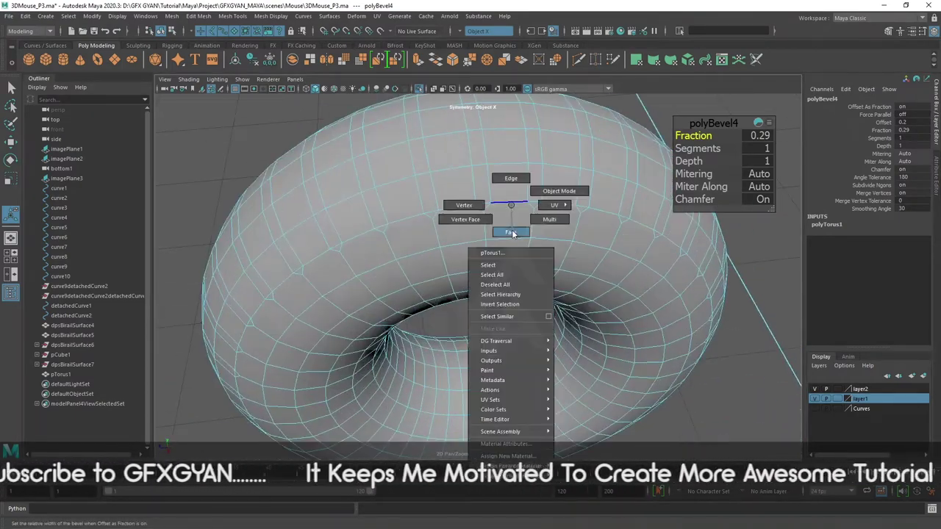
pyautogui.click(510, 233)
pyautogui.click(482, 188)
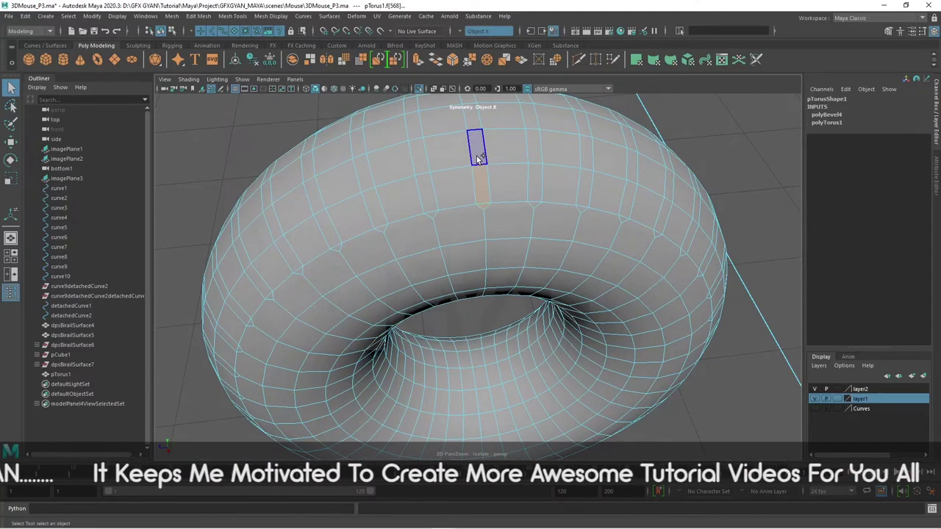
pyautogui.moveTo(504, 181); pyautogui.dragTo(528, 209)
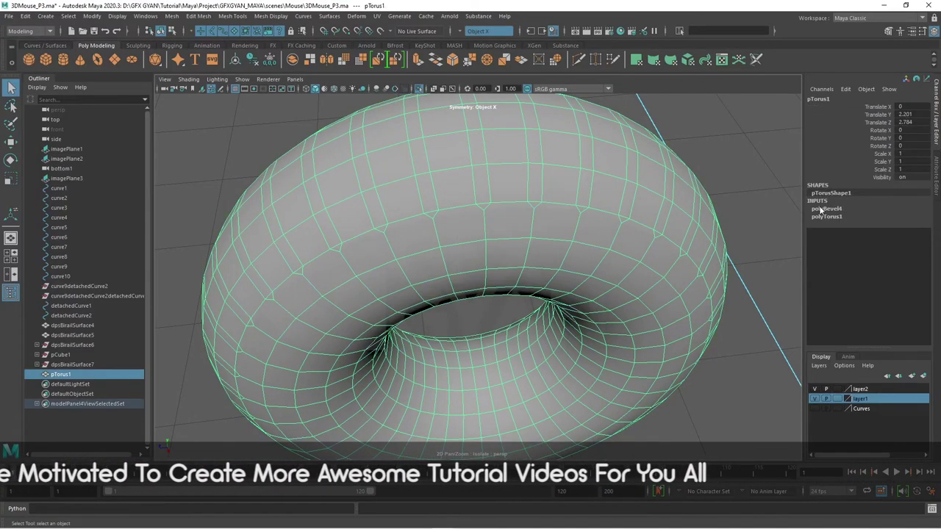
pyautogui.click(824, 209)
pyautogui.click(882, 249)
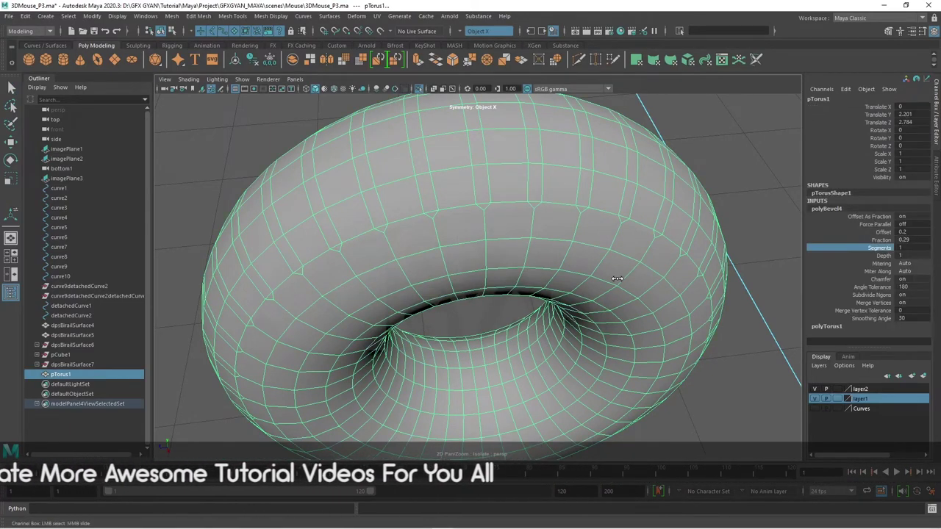
pyautogui.moveTo(617, 279); pyautogui.dragTo(633, 278)
pyautogui.scroll(3)
pyautogui.scroll(3)
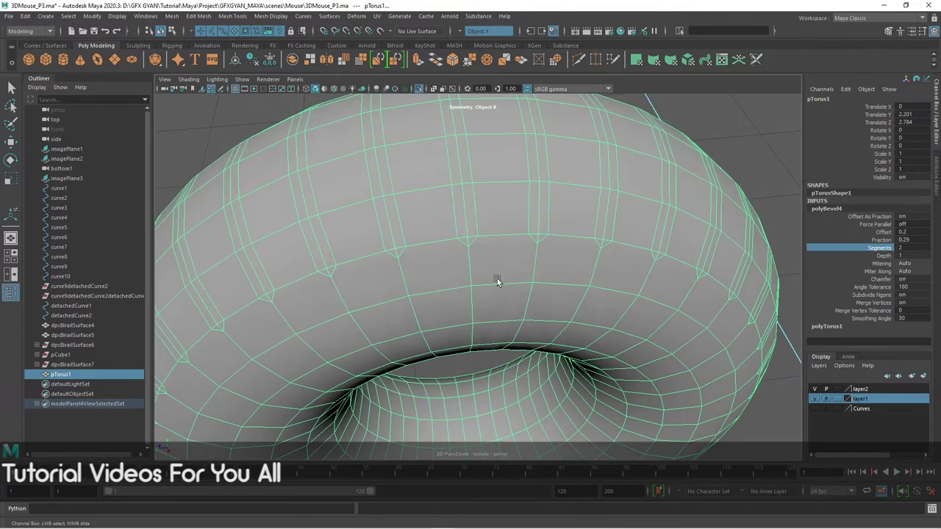
# Select two faces of a bevel strip on the torus.
pyautogui.rightClick(470, 232)
pyautogui.moveTo(471, 232); pyautogui.dragTo(469, 255)
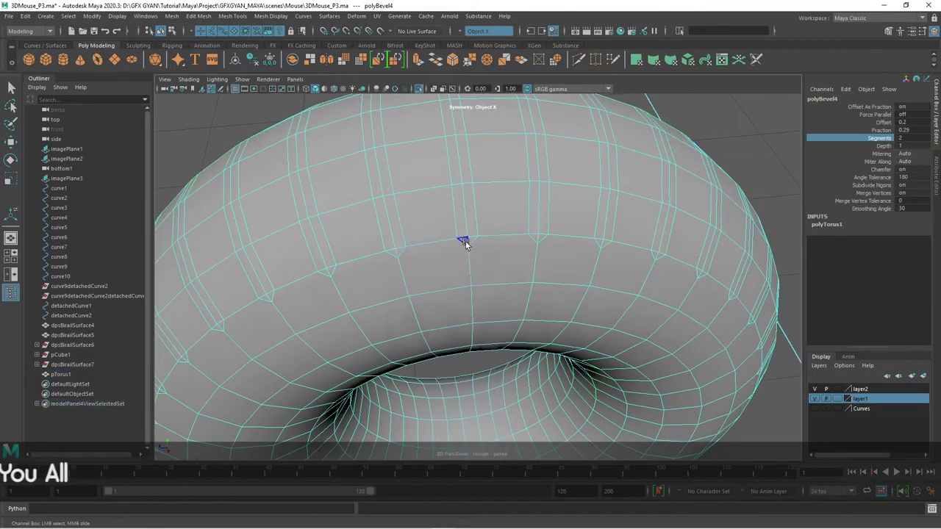
pyautogui.click(474, 242)
pyautogui.moveTo(474, 242); pyautogui.dragTo(462, 185)
pyautogui.moveTo(458, 136); pyautogui.dragTo(470, 181)
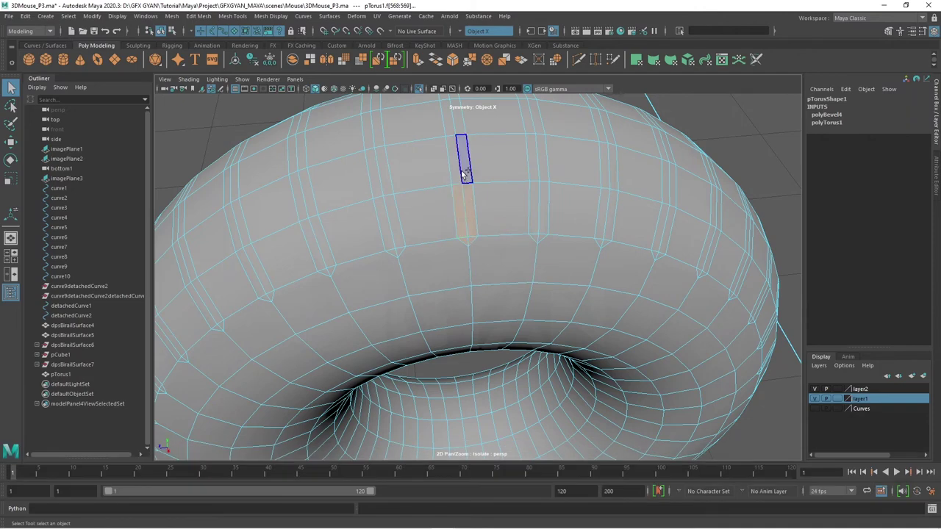
# Select all similar strip faces around the torus with Select > Similar.
pyautogui.moveTo(453, 167); pyautogui.dragTo(505, 342)
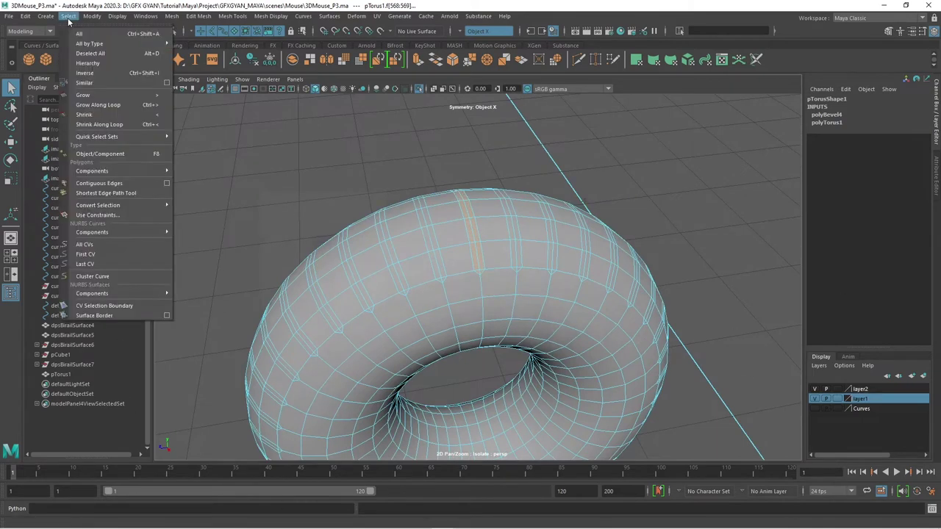
pyautogui.click(68, 16)
pyautogui.click(93, 84)
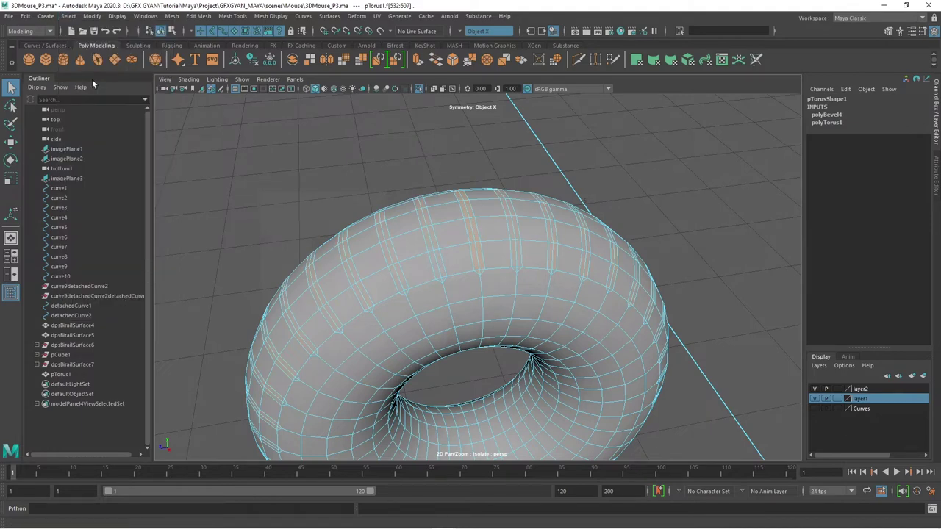
pyautogui.moveTo(527, 283); pyautogui.dragTo(528, 330)
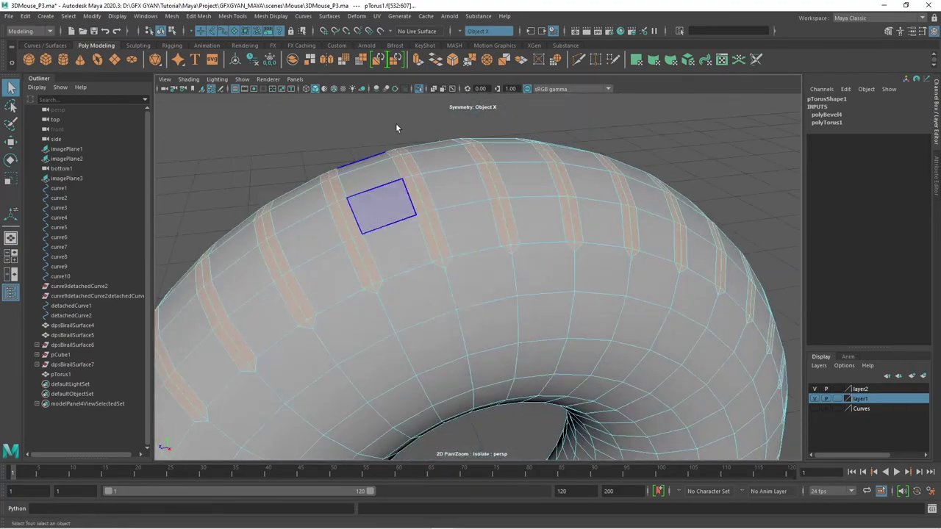
# Extrude the strip faces inward to Local Translate Z -0.02 and preview the tire smoothed.
pyautogui.click(417, 62)
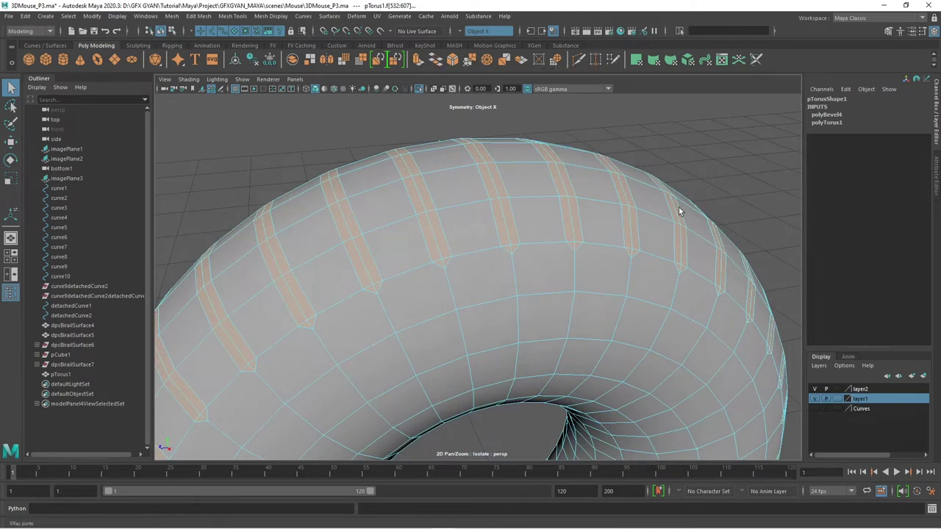
pyautogui.click(706, 148)
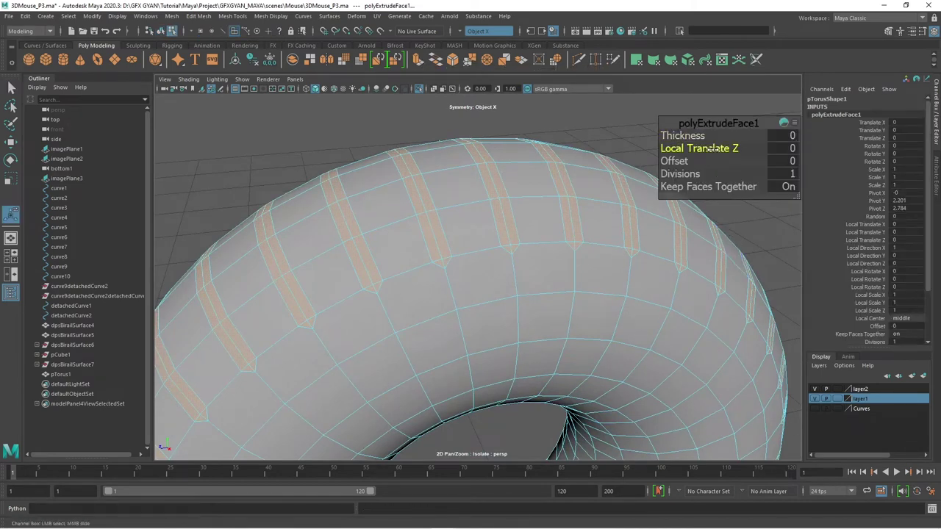
pyautogui.moveTo(712, 149); pyautogui.dragTo(715, 148)
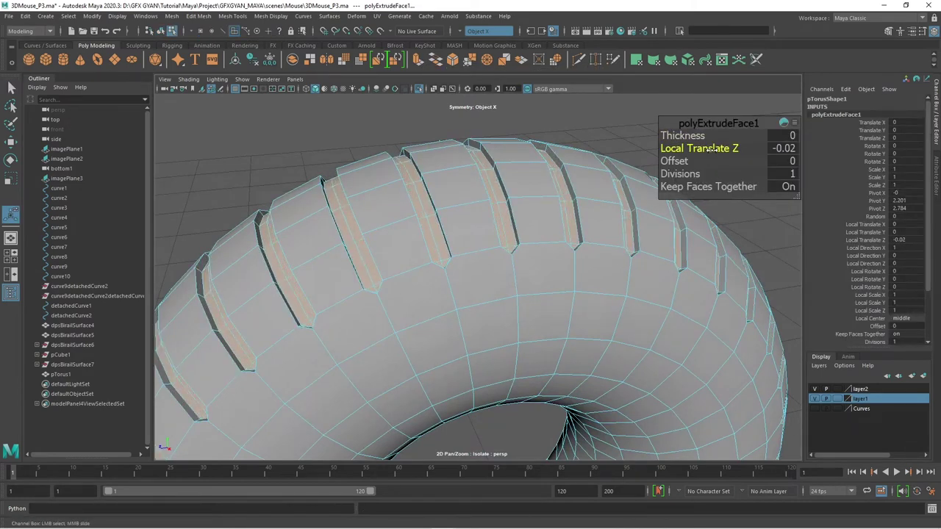
pyautogui.moveTo(507, 183); pyautogui.dragTo(547, 160)
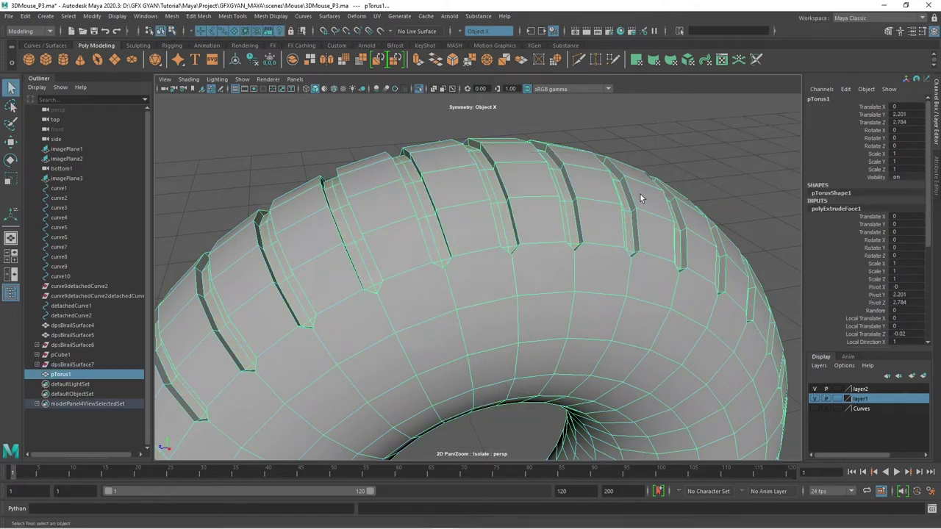
pyautogui.press('3')
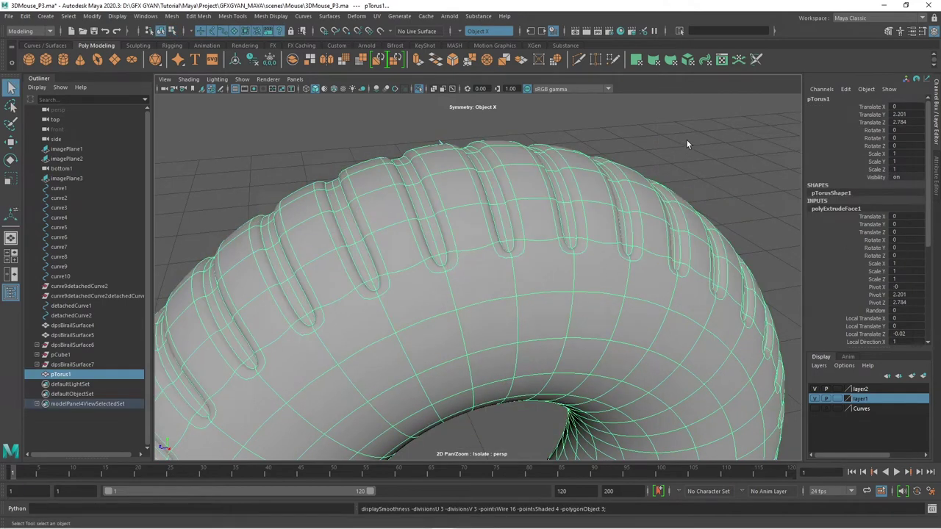
pyautogui.click(686, 139)
pyautogui.scroll(-3)
pyautogui.scroll(-3)
pyautogui.moveTo(638, 249); pyautogui.dragTo(650, 246)
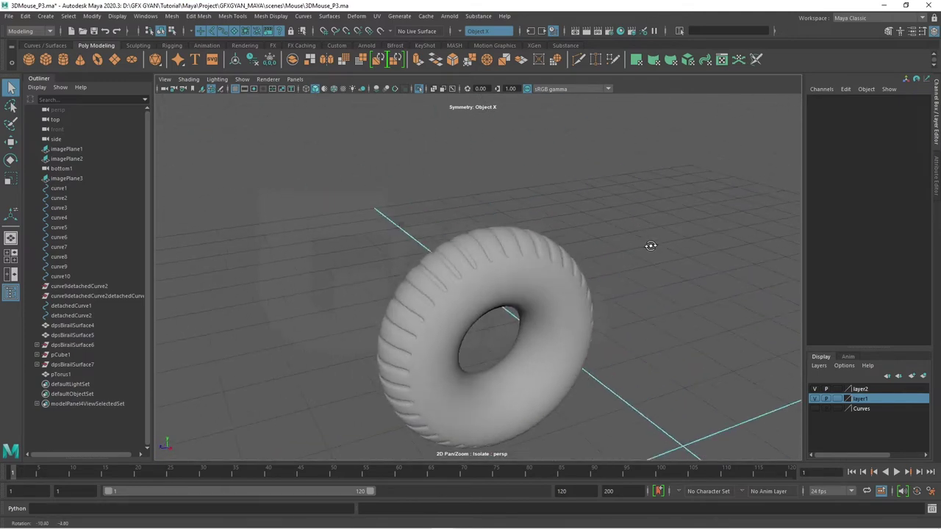
pyautogui.scroll(3)
pyautogui.click(573, 298)
pyautogui.scroll(3)
pyautogui.scroll(3)
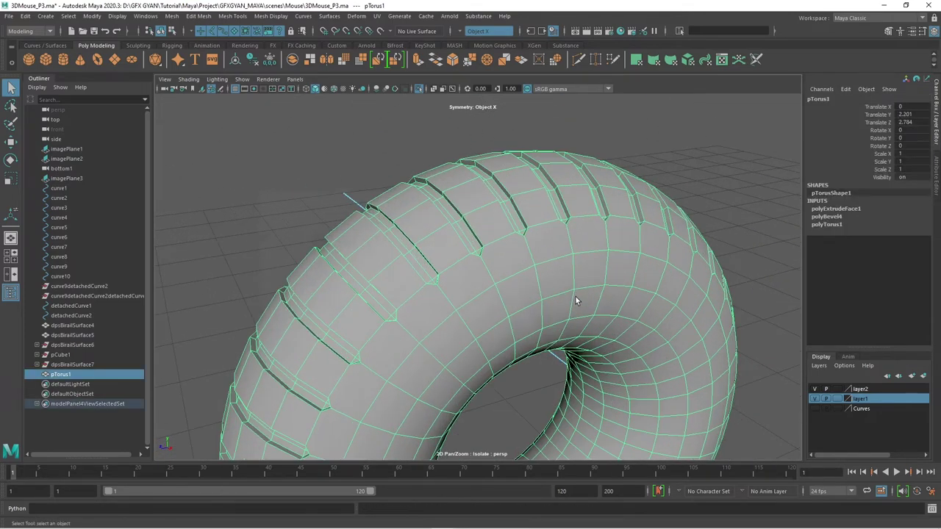
pyautogui.scroll(-3)
pyautogui.scroll(3)
pyautogui.scroll(3)
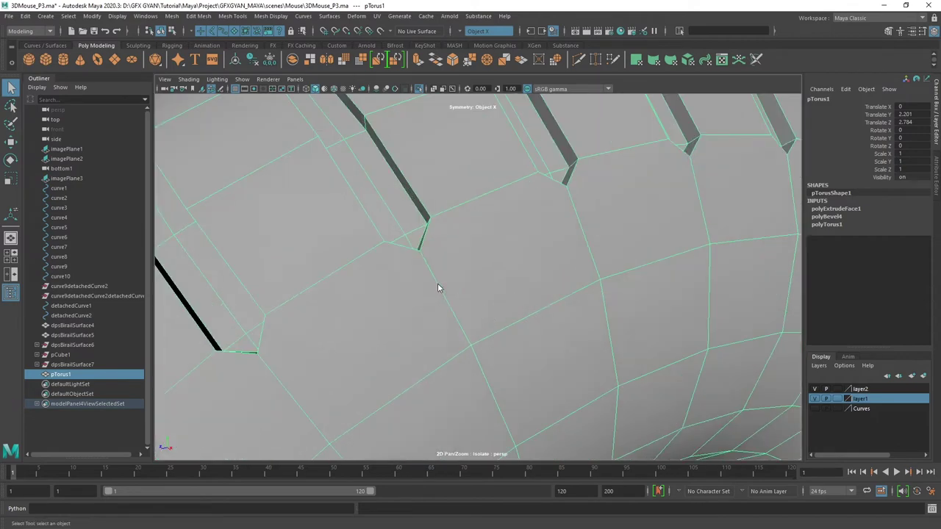
pyautogui.moveTo(435, 268); pyautogui.dragTo(380, 247)
pyautogui.click(382, 244)
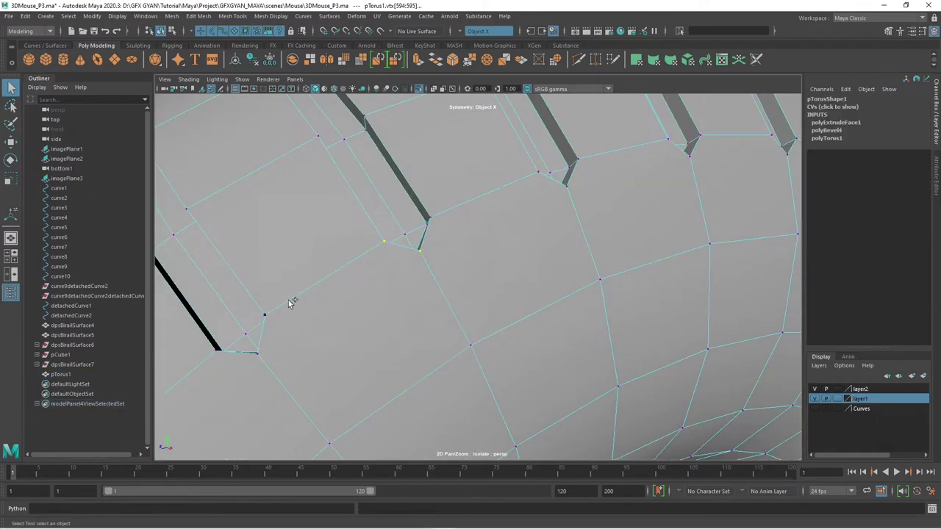
pyautogui.moveTo(419, 249); pyautogui.dragTo(485, 241)
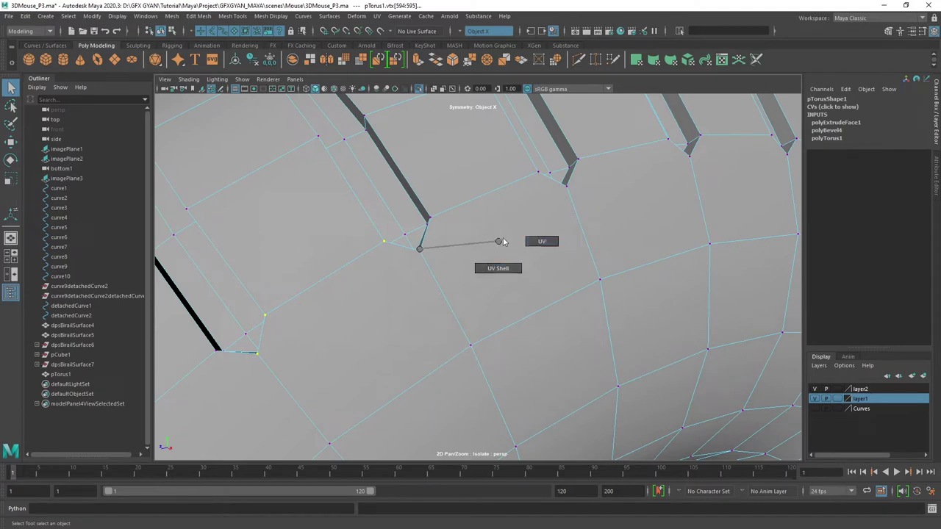
pyautogui.moveTo(485, 241); pyautogui.dragTo(506, 267)
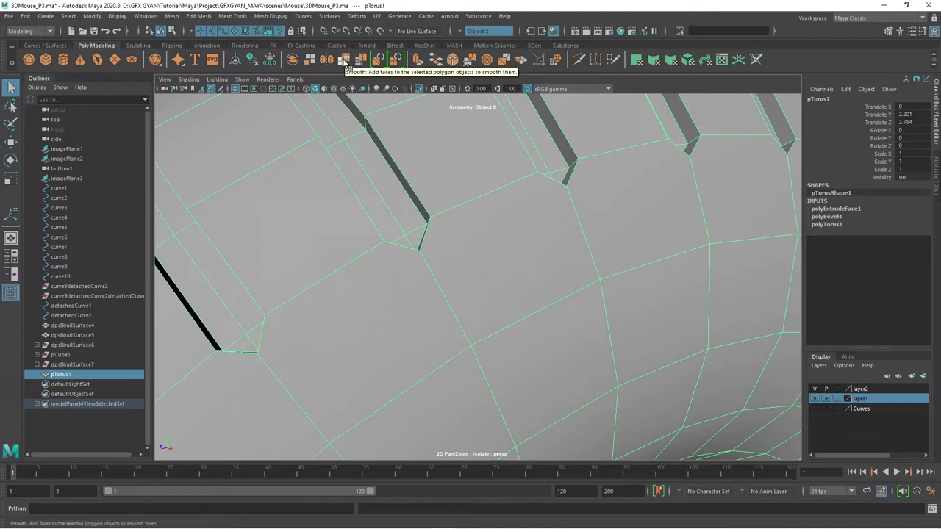
# Smooth the grooved torus mesh and inspect the smoothed grooves.
pyautogui.click(344, 62)
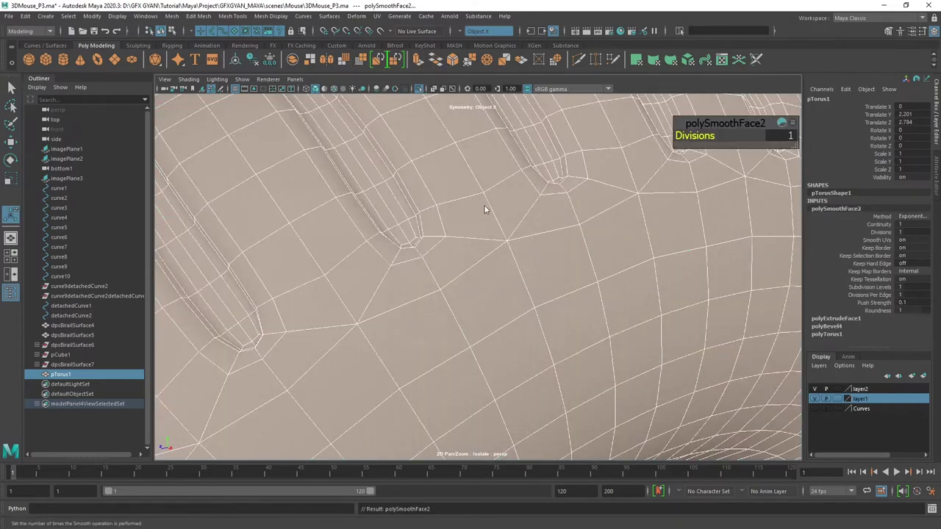
pyautogui.press('q')
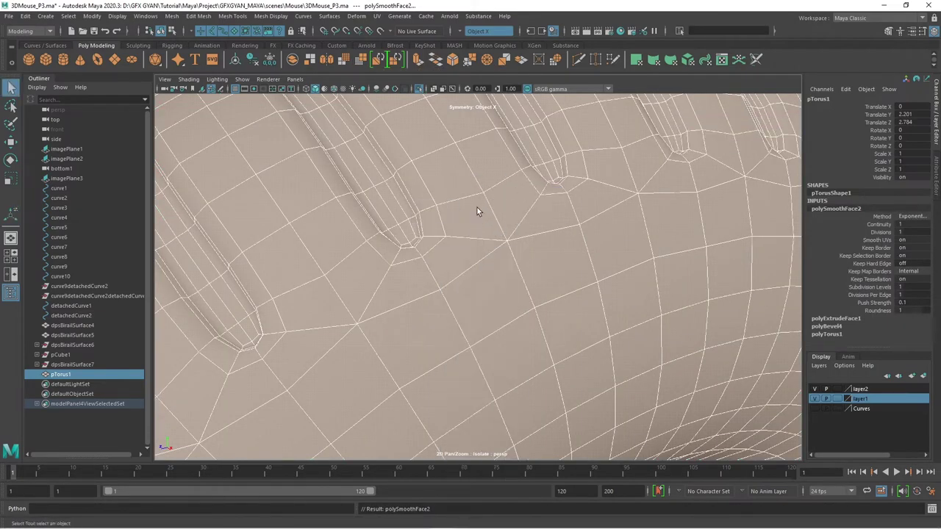
pyautogui.click(523, 258)
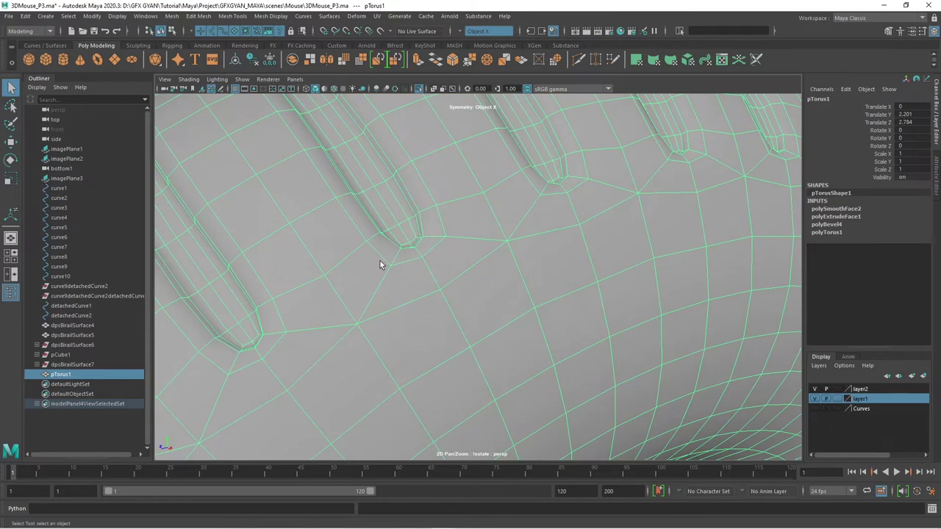
pyautogui.moveTo(380, 264); pyautogui.dragTo(474, 305)
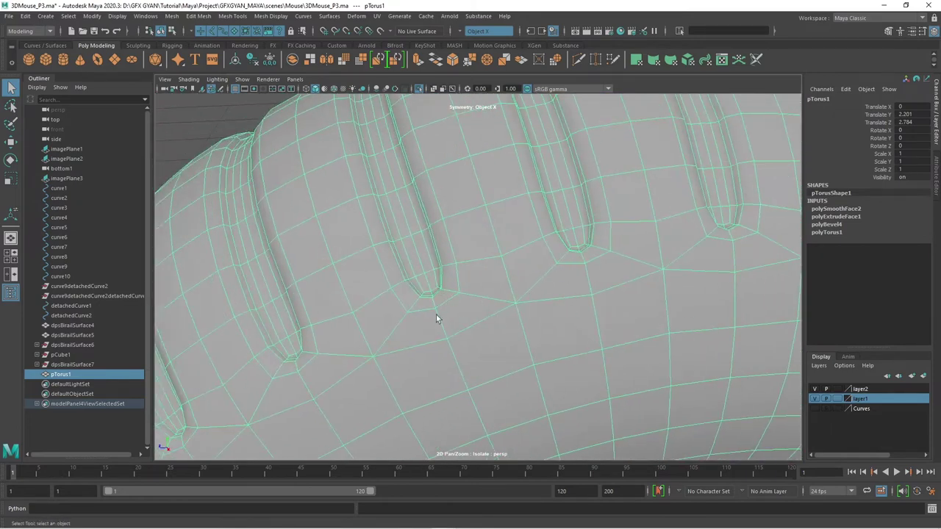
# Return the torus to Object Mode, deselect it, and exit isolation to show the whole mouse.
pyautogui.moveTo(470, 250); pyautogui.dragTo(426, 248)
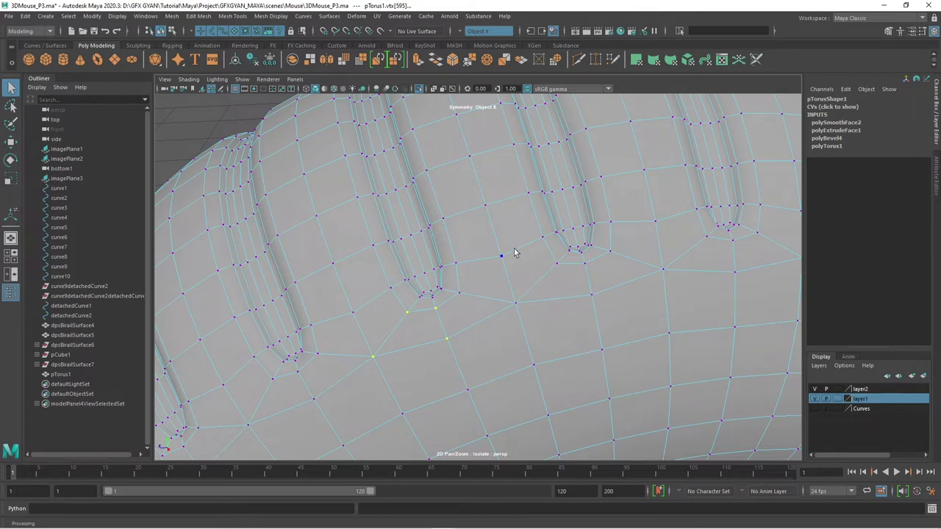
pyautogui.moveTo(515, 250); pyautogui.dragTo(563, 235)
pyautogui.scroll(-3)
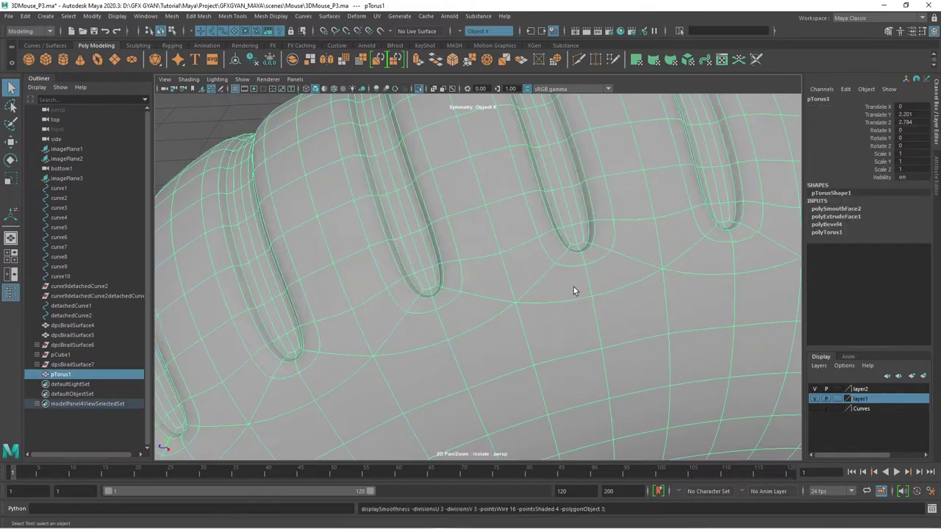
pyautogui.scroll(-3)
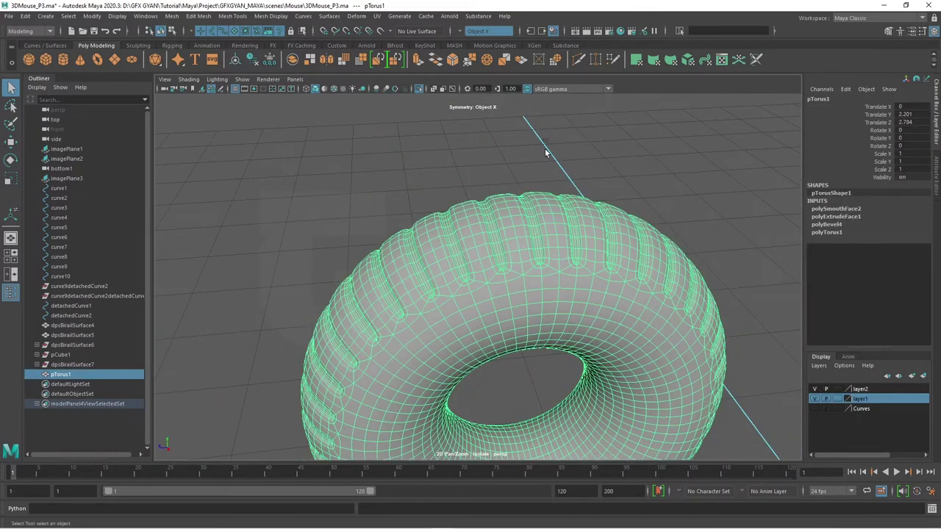
pyautogui.click(546, 153)
pyautogui.moveTo(625, 327); pyautogui.dragTo(663, 340)
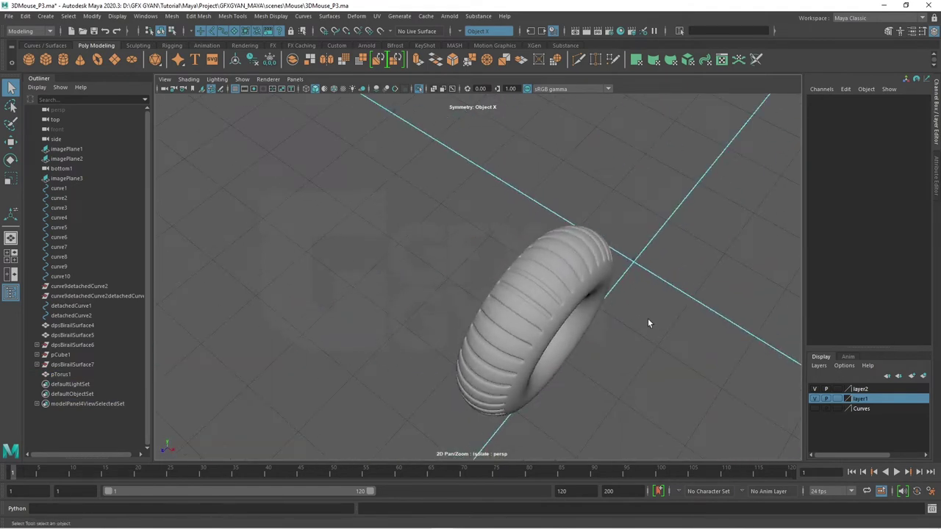
pyautogui.hotkey('ctrl', '1')
pyautogui.moveTo(648, 319); pyautogui.dragTo(563, 294)
pyautogui.scroll(-3)
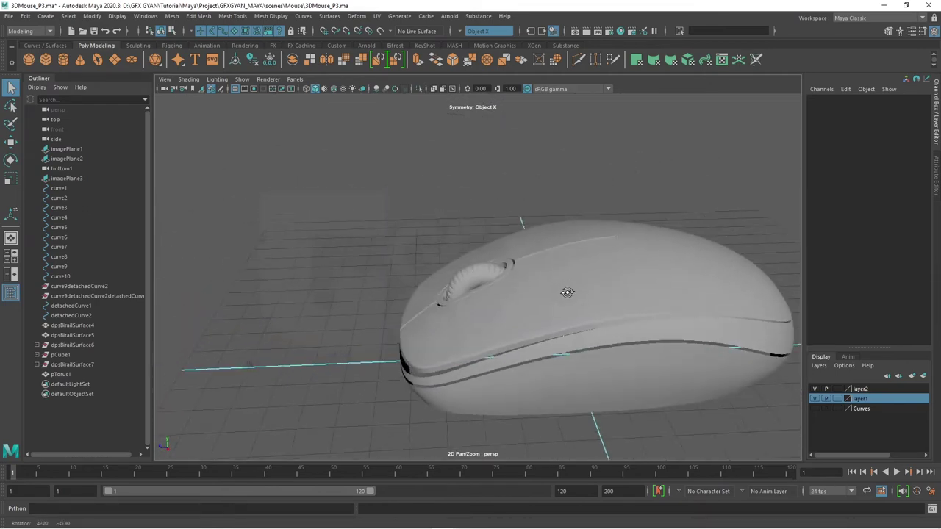
# Lower the scroll wheel torus in its slot and push it slightly back.
pyautogui.scroll(3)
pyautogui.moveTo(511, 310); pyautogui.dragTo(487, 272)
pyautogui.click(487, 272)
pyautogui.click(487, 273)
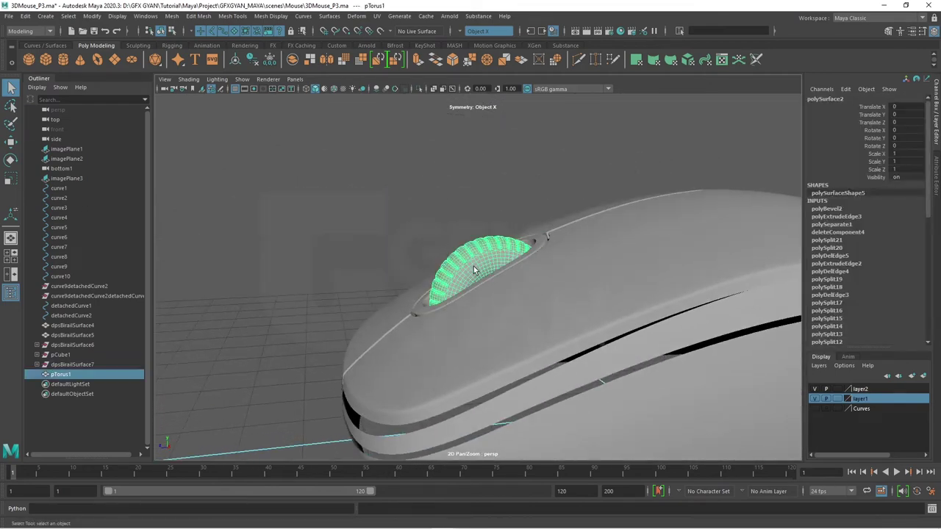
pyautogui.press('w')
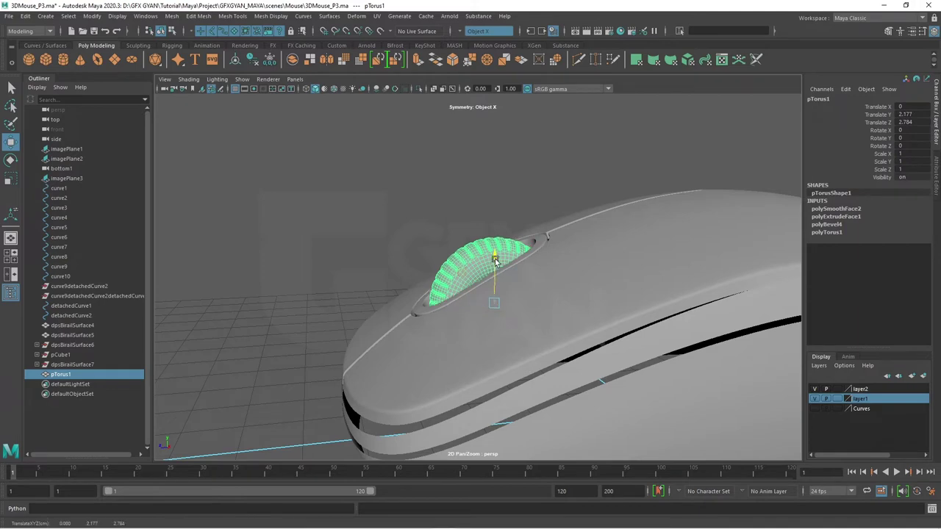
pyautogui.moveTo(495, 270); pyautogui.dragTo(495, 295)
pyautogui.moveTo(445, 310); pyautogui.dragTo(447, 307)
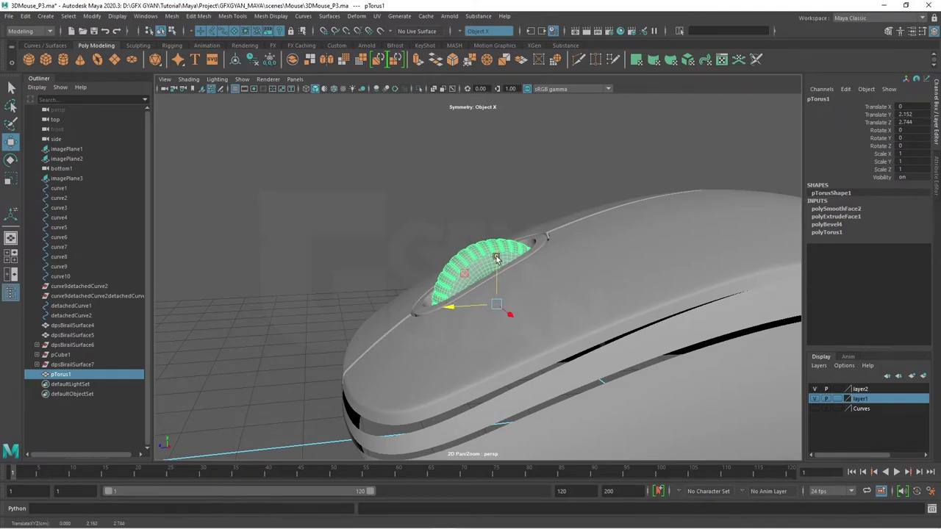
pyautogui.moveTo(497, 259); pyautogui.dragTo(497, 269)
pyautogui.click(457, 208)
pyautogui.moveTo(457, 208); pyautogui.dragTo(488, 289)
# Shift the wheel slightly forward and widen it to about 1.07 scale X.
pyautogui.click(488, 289)
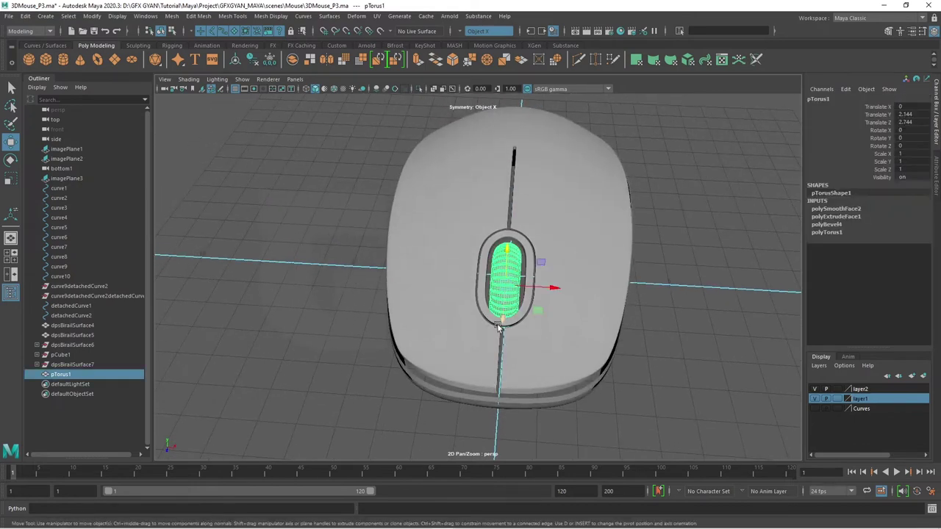
pyautogui.press('w')
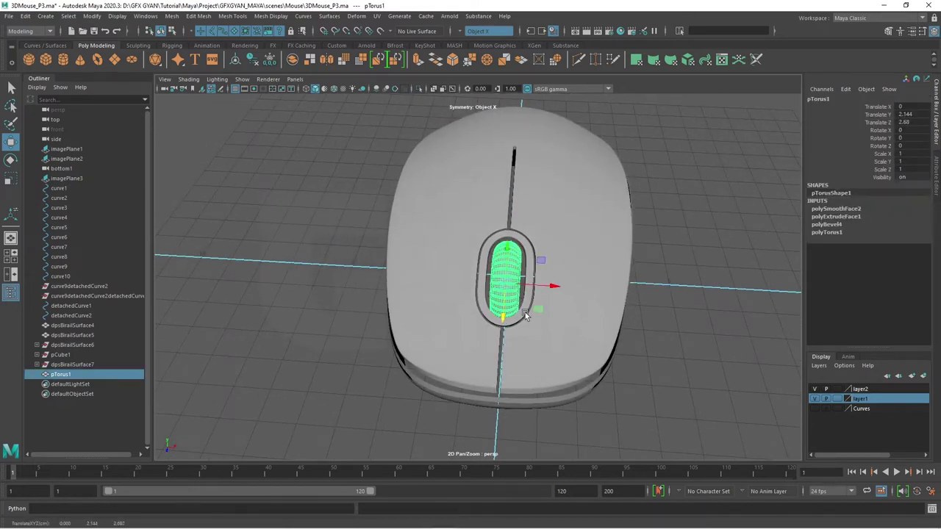
pyautogui.scroll(3)
pyautogui.scroll(3)
pyautogui.moveTo(497, 327); pyautogui.dragTo(497, 328)
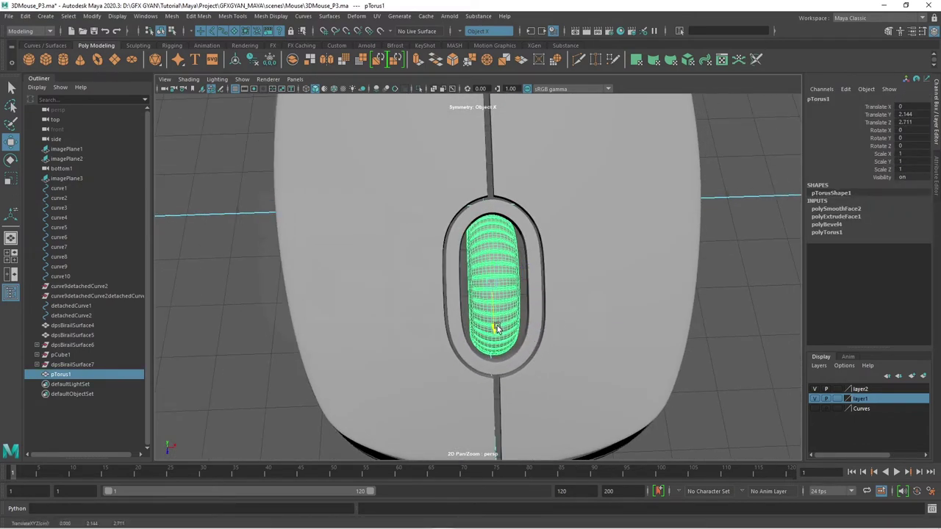
pyautogui.press('r')
pyautogui.moveTo(542, 280); pyautogui.dragTo(490, 334)
pyautogui.press('w')
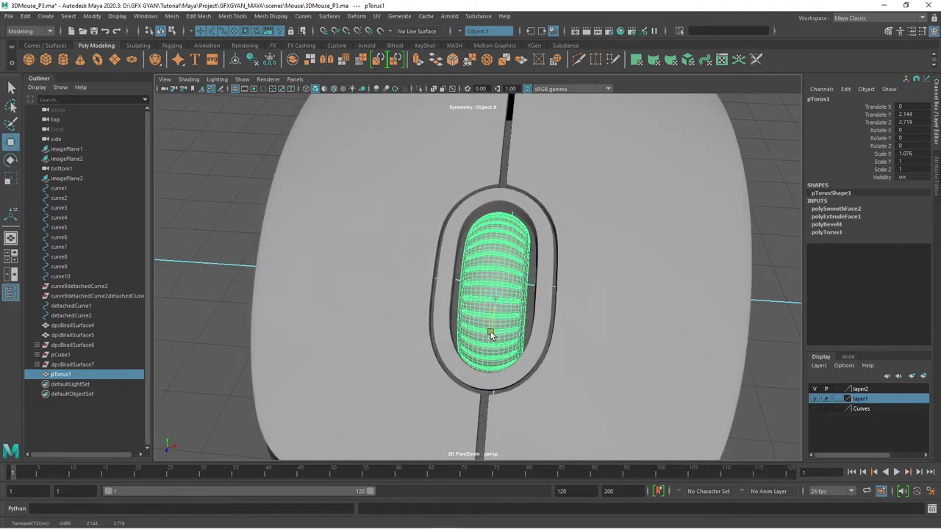
pyautogui.click(225, 283)
pyautogui.moveTo(225, 284); pyautogui.dragTo(554, 240)
# Isolate dpsBirailSurface5 and extrude its bottom edge loop inward by Local Translate Z -0.18.
pyautogui.moveTo(546, 271); pyautogui.dragTo(511, 269)
pyautogui.click(512, 270)
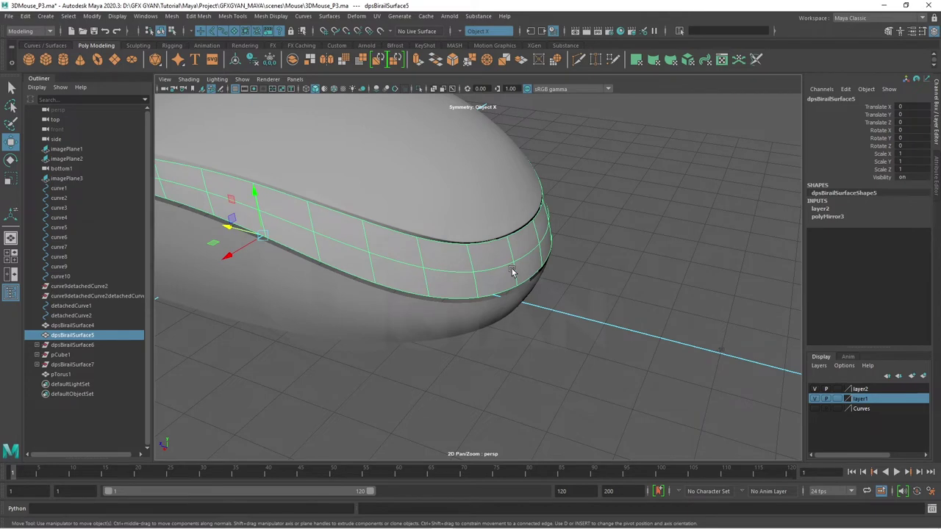
pyautogui.hotkey('ctrl', '1')
pyautogui.moveTo(509, 245); pyautogui.dragTo(509, 220)
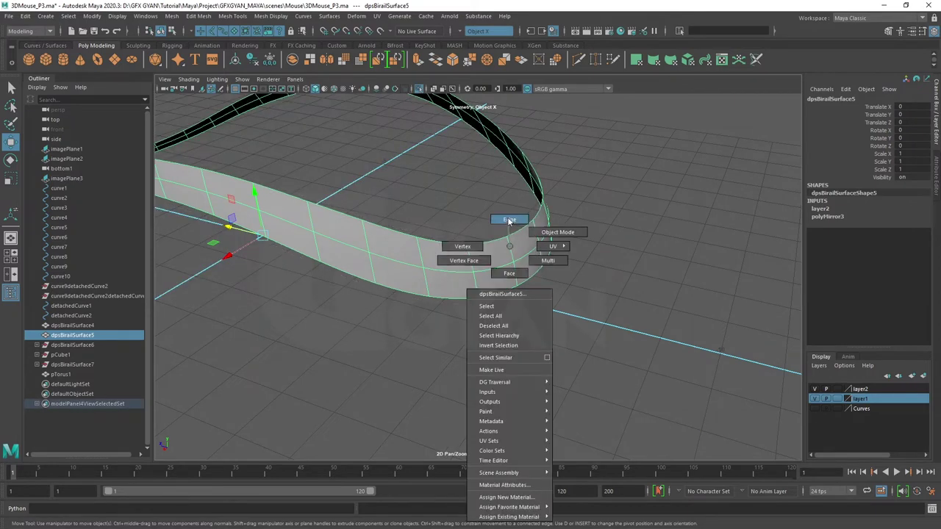
pyautogui.doubleClick(489, 240)
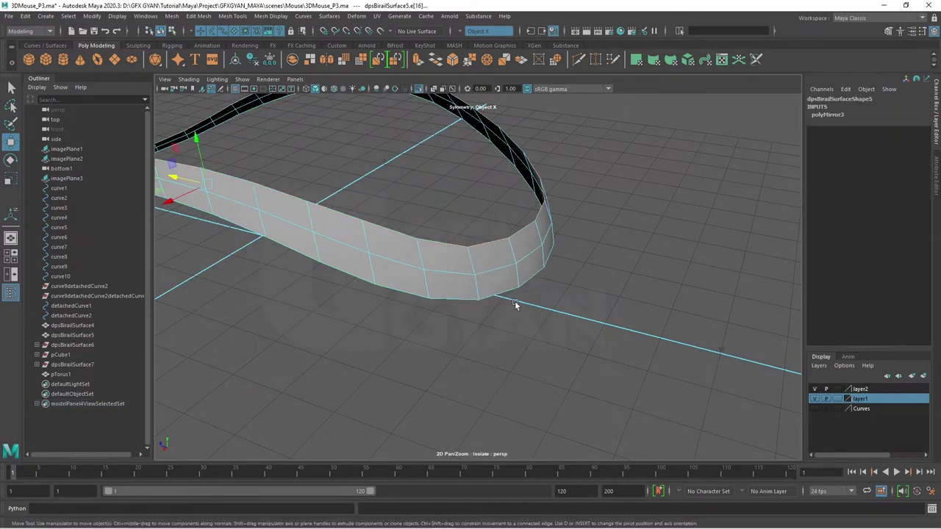
pyautogui.click(509, 297)
pyautogui.moveTo(517, 317); pyautogui.dragTo(559, 326)
pyautogui.scroll(3)
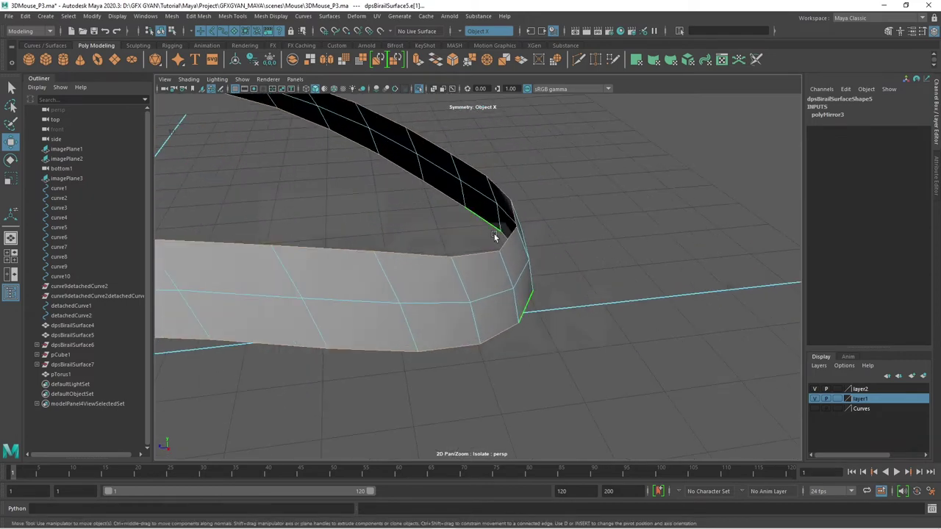
pyautogui.click(416, 62)
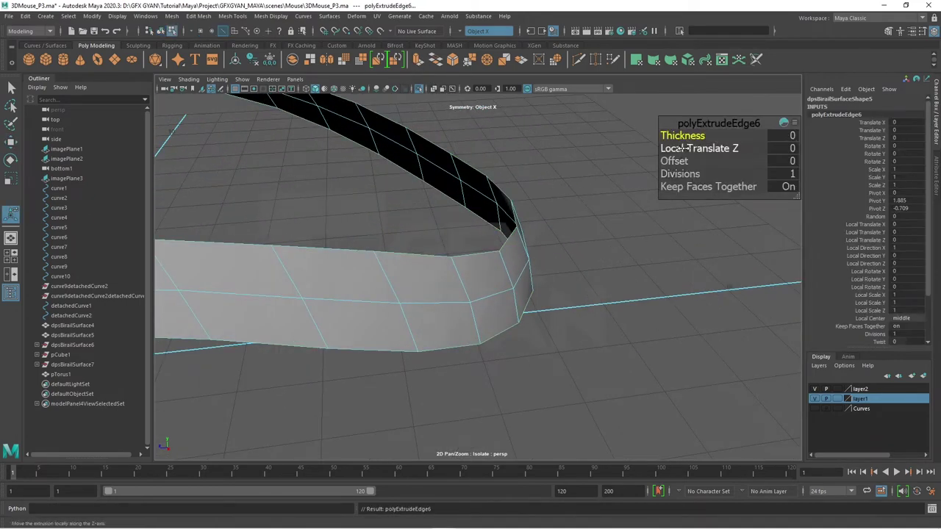
pyautogui.click(690, 149)
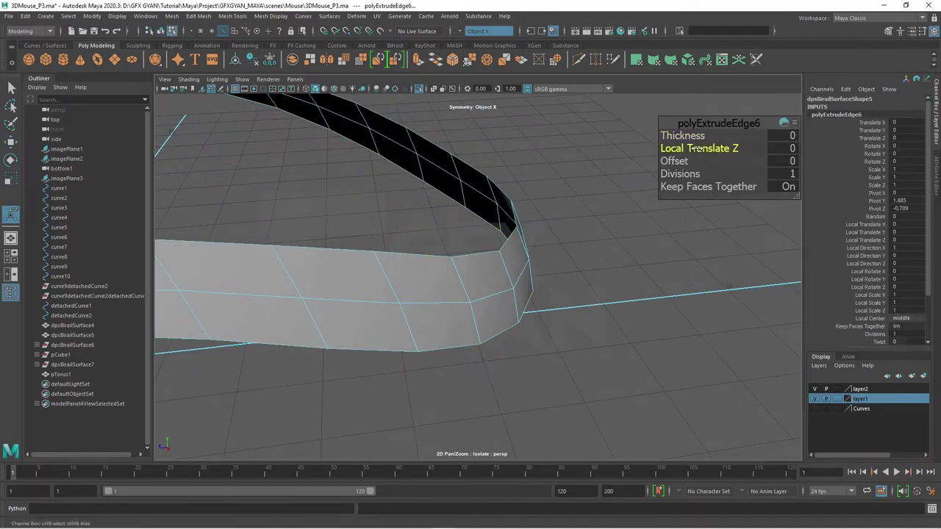
pyautogui.moveTo(690, 148); pyautogui.dragTo(604, 205)
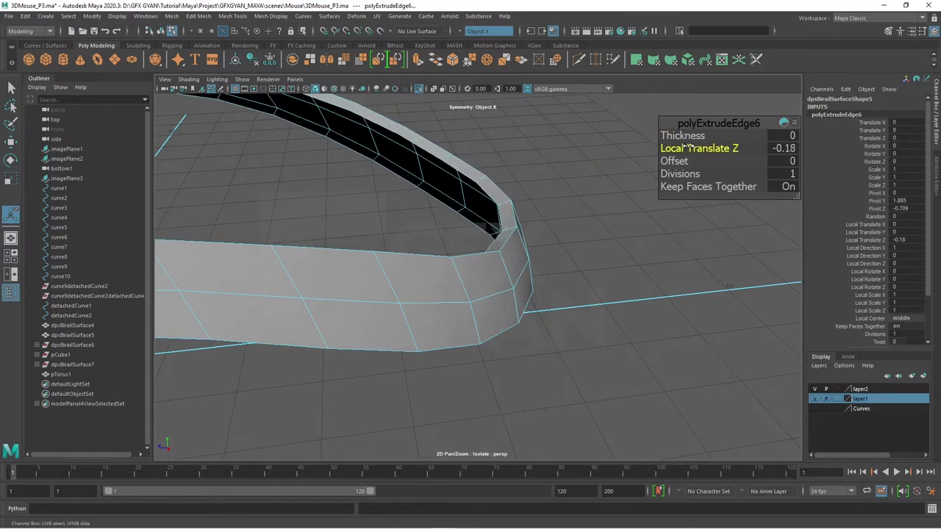
# Bevel the rim strip's edges with 2 segments and fraction 0.23.
pyautogui.moveTo(504, 243); pyautogui.dragTo(507, 211)
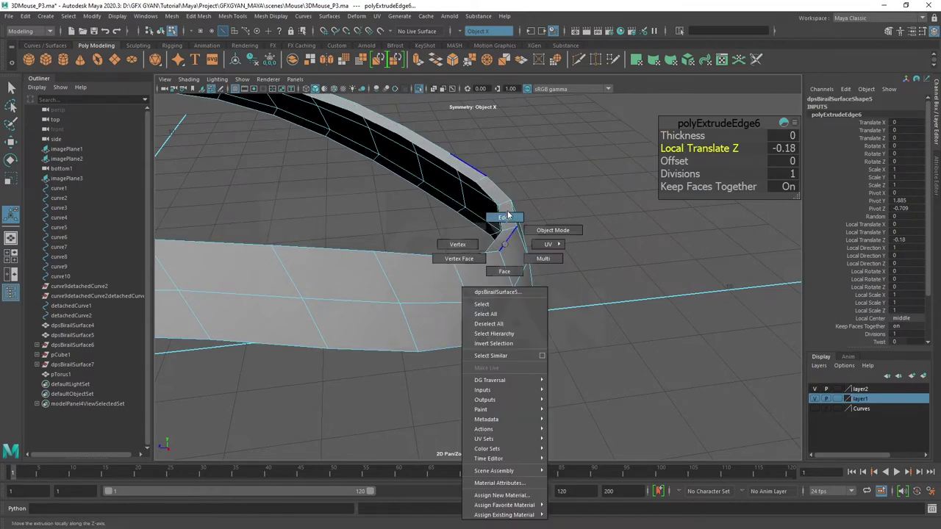
pyautogui.click(504, 247)
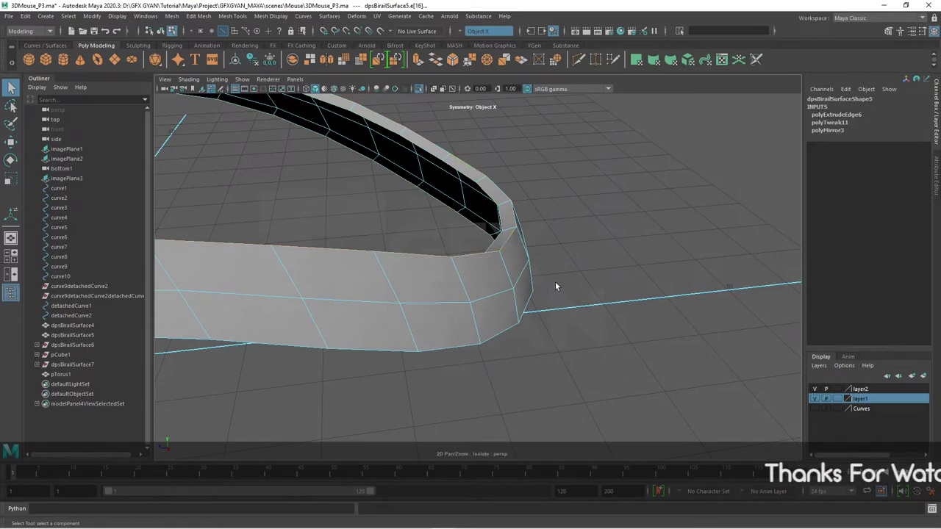
pyautogui.moveTo(556, 283); pyautogui.dragTo(560, 304)
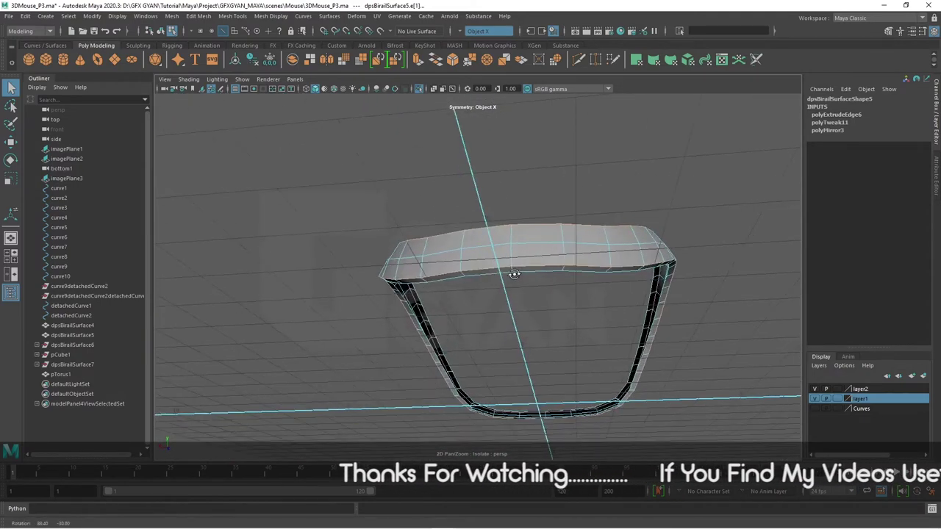
pyautogui.moveTo(560, 304); pyautogui.dragTo(612, 320)
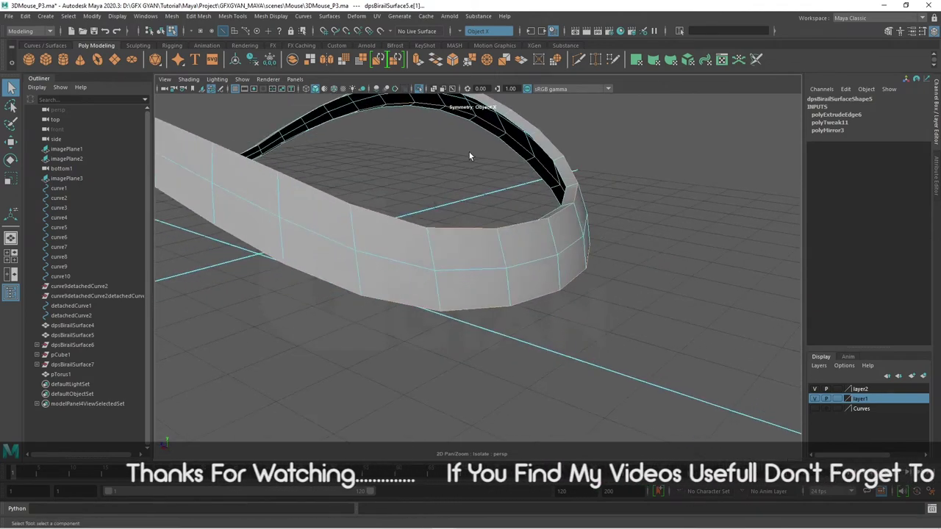
pyautogui.scroll(3)
pyautogui.scroll(3)
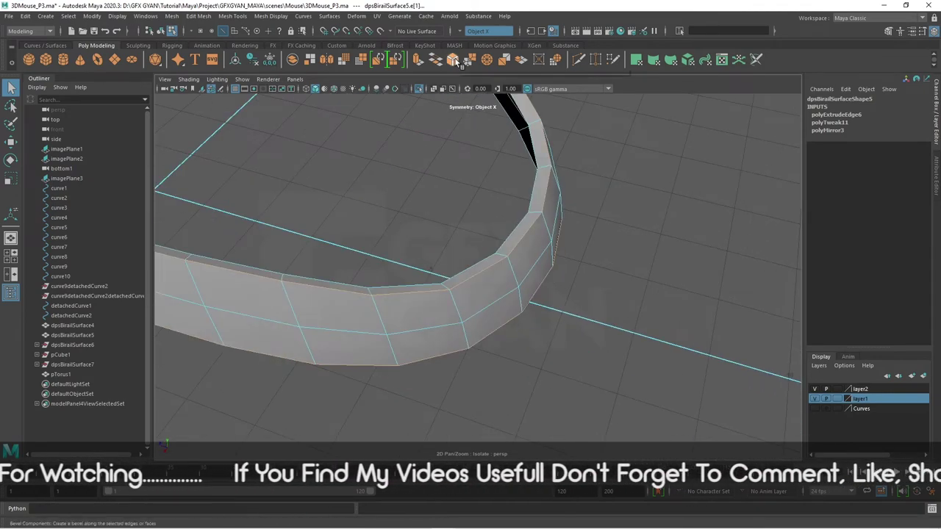
pyautogui.click(458, 62)
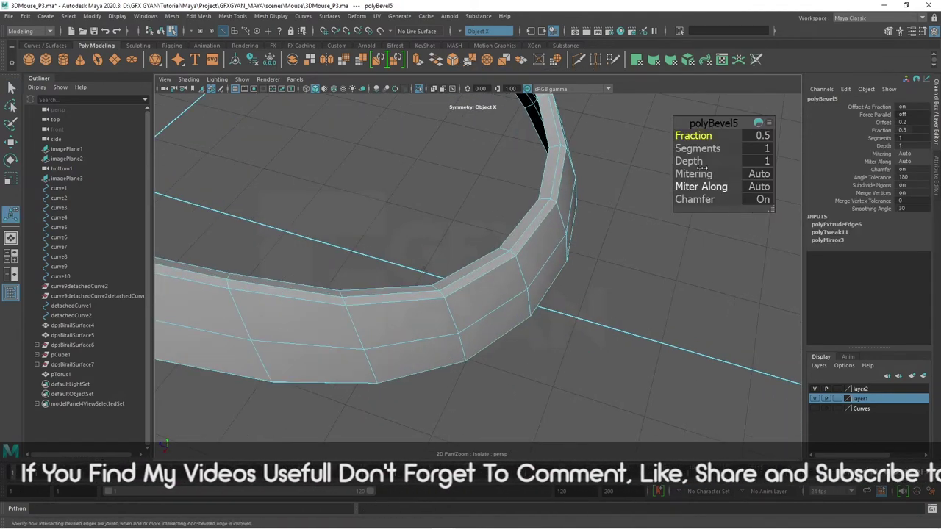
pyautogui.moveTo(695, 149); pyautogui.dragTo(680, 137)
# Preview the rim smoothed, deselect it, and bring back the whole mouse.
pyautogui.moveTo(581, 238); pyautogui.dragTo(605, 198)
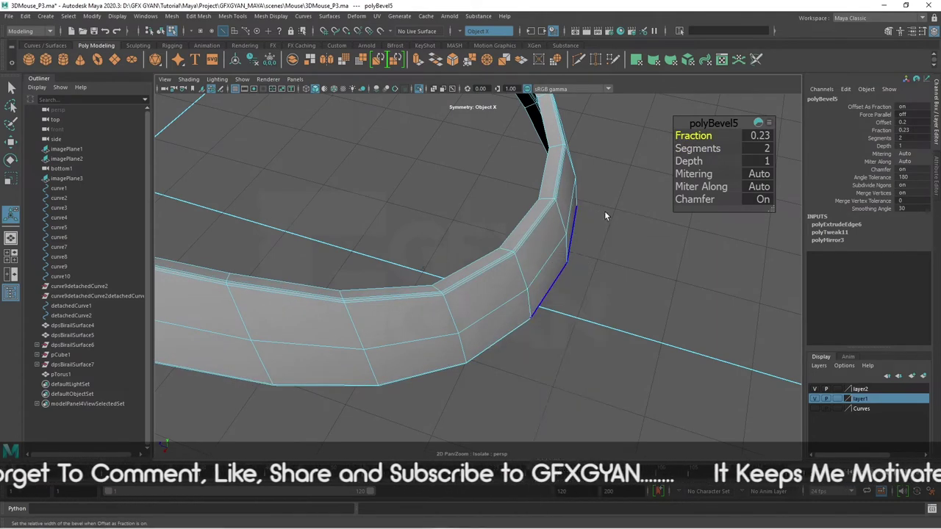
pyautogui.press('3')
pyautogui.click(603, 295)
pyautogui.scroll(-3)
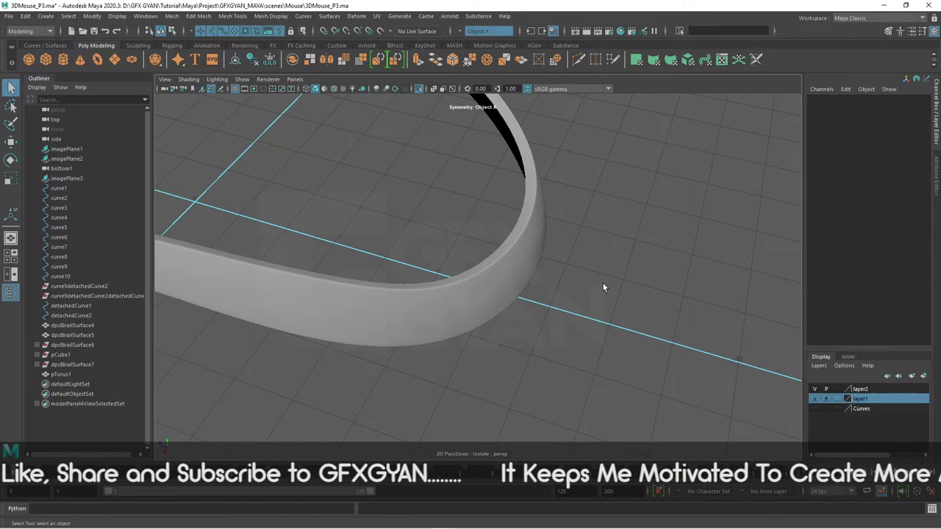
pyautogui.hotkey('ctrl', '1')
pyautogui.moveTo(614, 287); pyautogui.dragTo(582, 254)
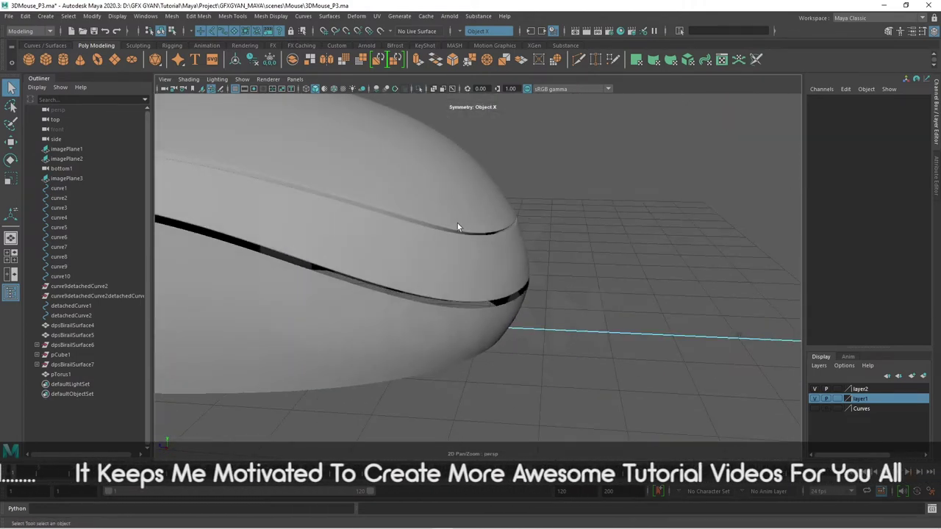
# Raise the rim strip dpsBirailSurface5 slightly with the Move tool.
pyautogui.moveTo(457, 227); pyautogui.dragTo(544, 278)
pyautogui.click(541, 271)
pyautogui.press('w')
pyautogui.moveTo(380, 231); pyautogui.dragTo(374, 256)
pyautogui.moveTo(296, 273); pyautogui.dragTo(295, 267)
pyautogui.click(632, 203)
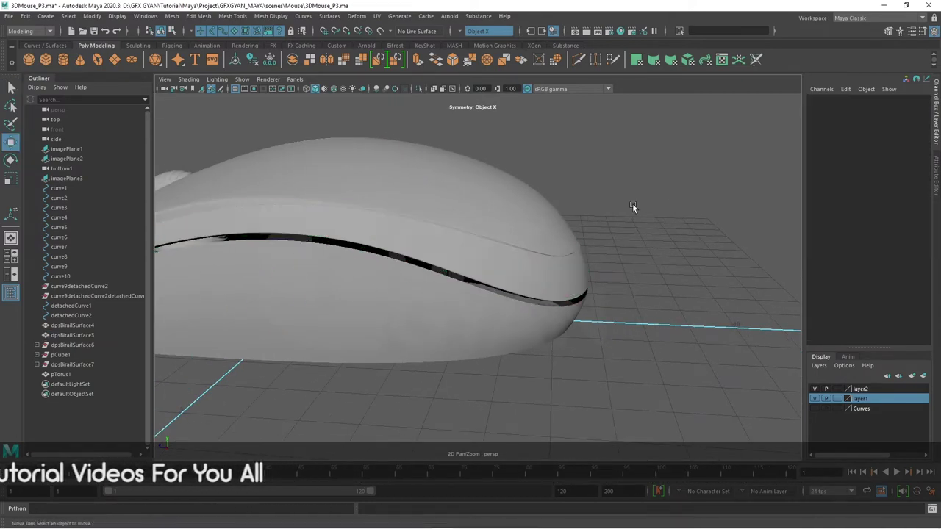
pyautogui.moveTo(632, 203); pyautogui.dragTo(493, 309)
# Isolate dpsBirailSurface4 and select its open bottom border edge in edge mode.
pyautogui.click(495, 307)
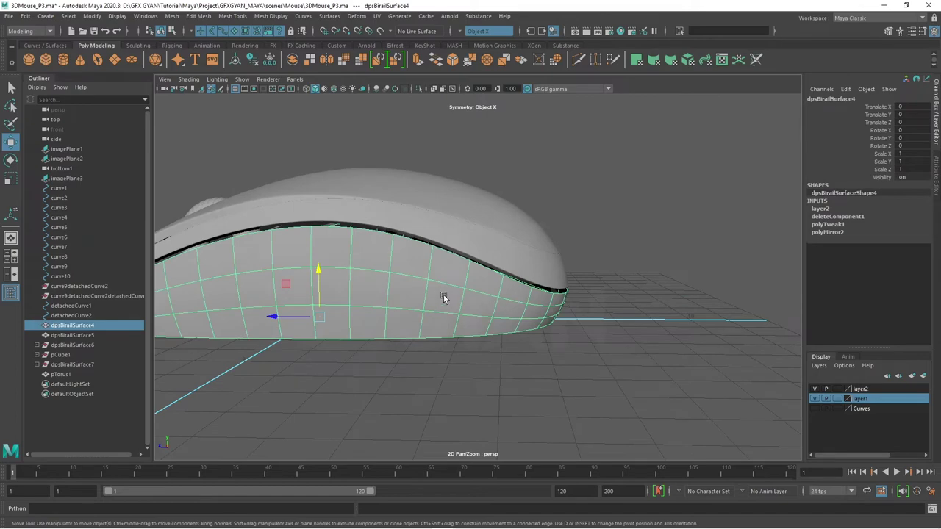
pyautogui.hotkey('ctrl', '1')
pyautogui.moveTo(451, 280); pyautogui.dragTo(555, 306)
pyautogui.moveTo(555, 306); pyautogui.dragTo(581, 280)
pyautogui.moveTo(581, 279); pyautogui.dragTo(464, 314)
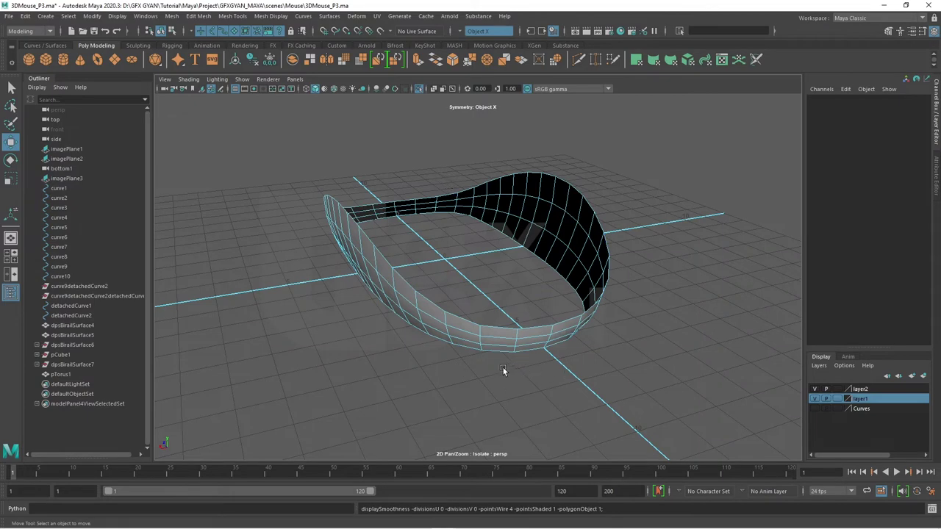
pyautogui.click(528, 327)
pyautogui.moveTo(528, 327); pyautogui.dragTo(666, 171)
# Extrude the bottom rim edge inward to Local Translate Z -0.25 and delete two stray edges.
pyautogui.click(420, 59)
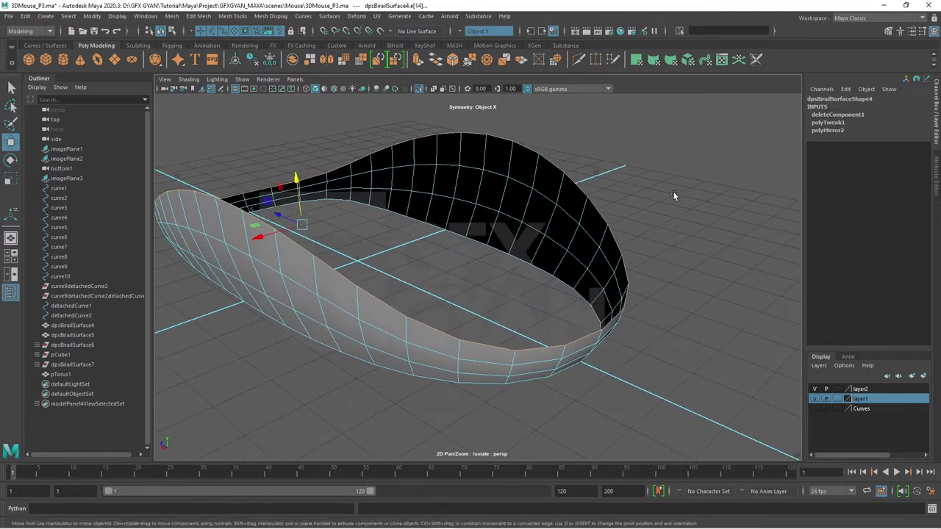
pyautogui.moveTo(550, 367); pyautogui.dragTo(662, 280)
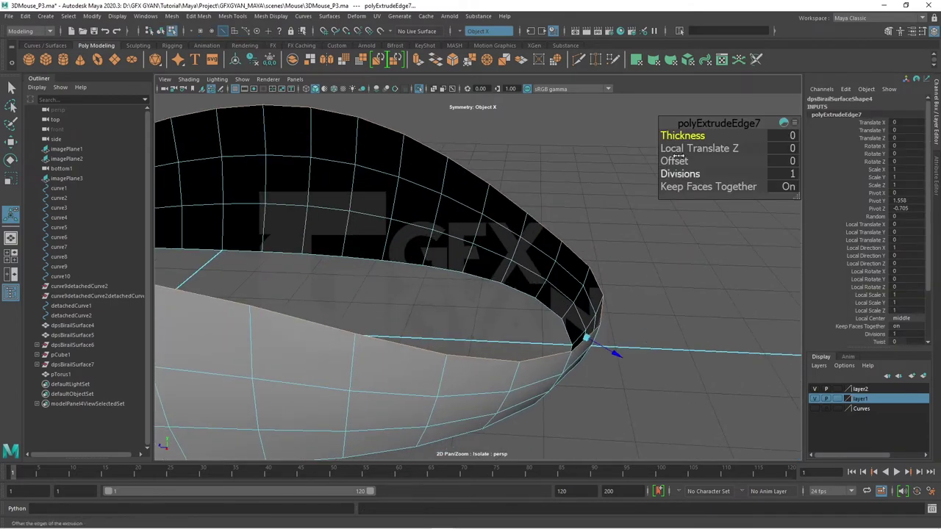
pyautogui.click(699, 148)
pyautogui.moveTo(698, 148); pyautogui.dragTo(678, 147)
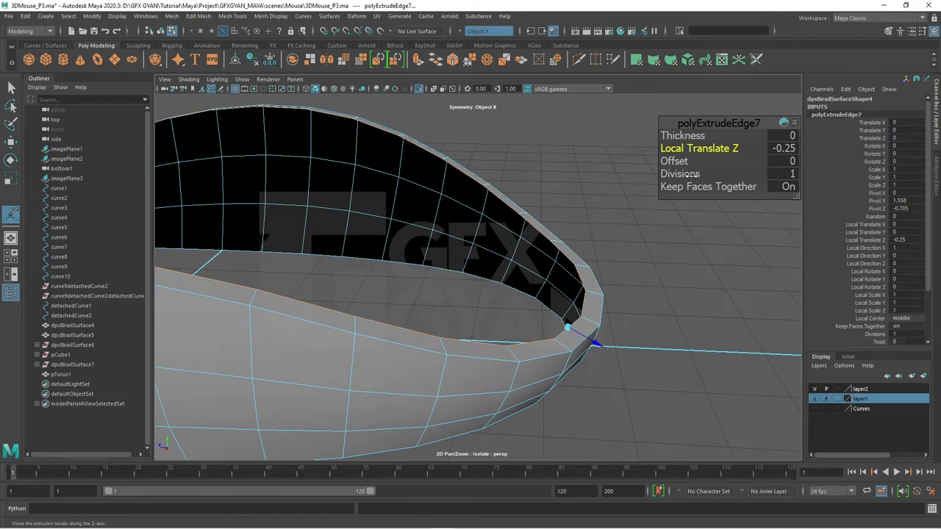
pyautogui.moveTo(559, 356); pyautogui.dragTo(563, 213)
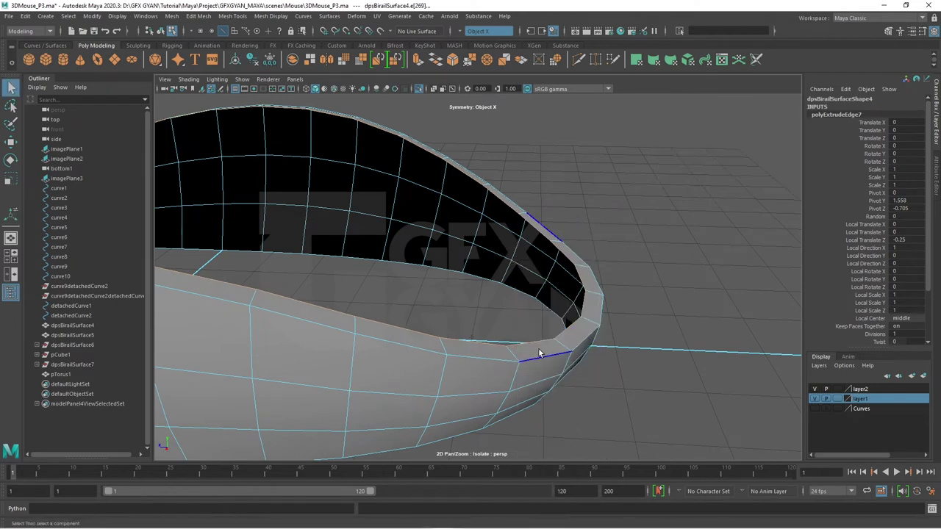
pyautogui.press('Delete')
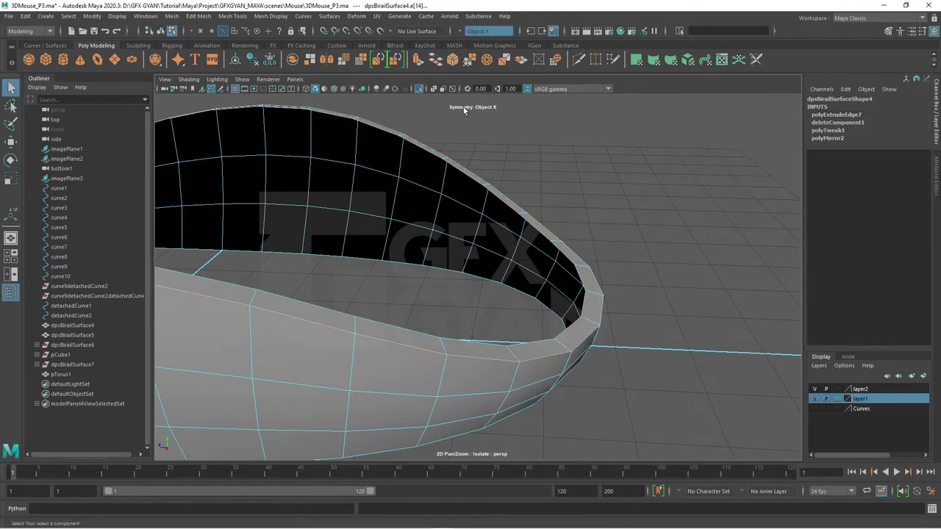
# Bevel the lip edges with 2 segments at fraction 0.15, then exit isolation.
pyautogui.click(453, 61)
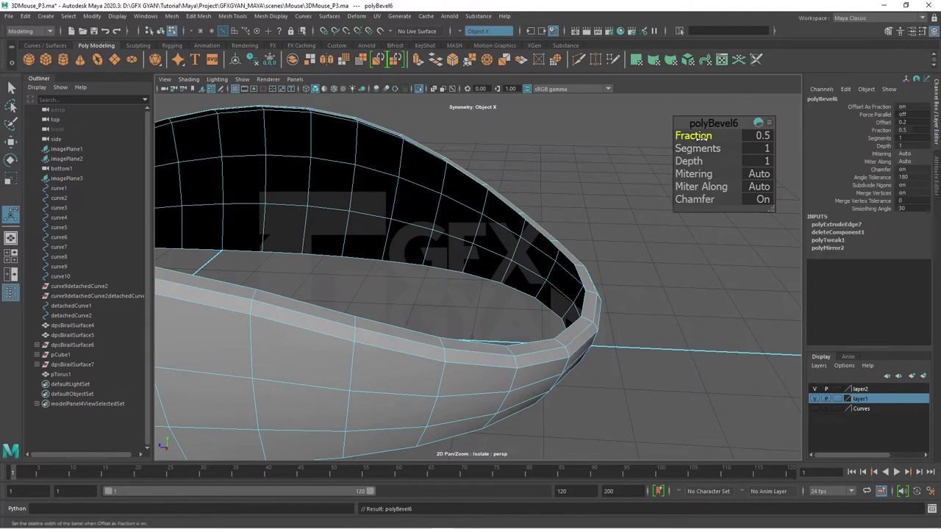
pyautogui.moveTo(702, 139); pyautogui.dragTo(693, 137)
pyautogui.click(698, 148)
pyautogui.click(695, 136)
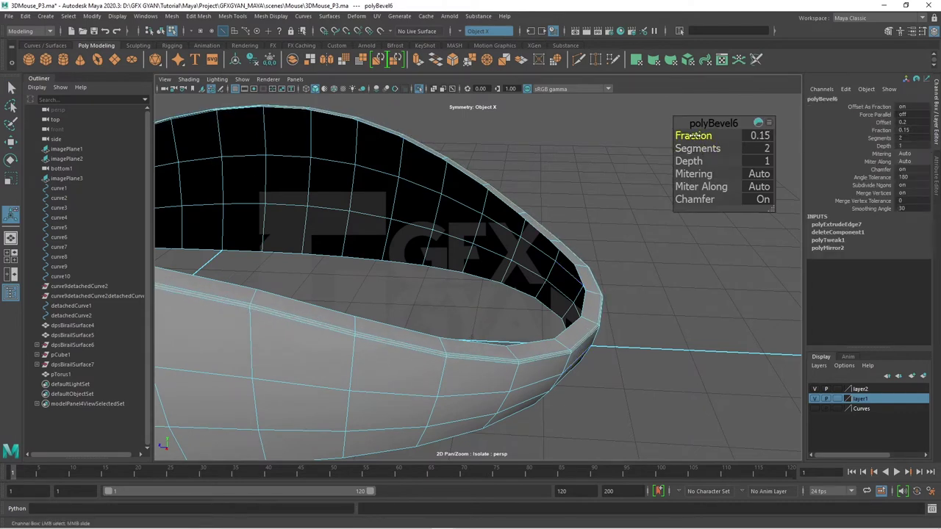
pyautogui.moveTo(577, 304); pyautogui.dragTo(656, 266)
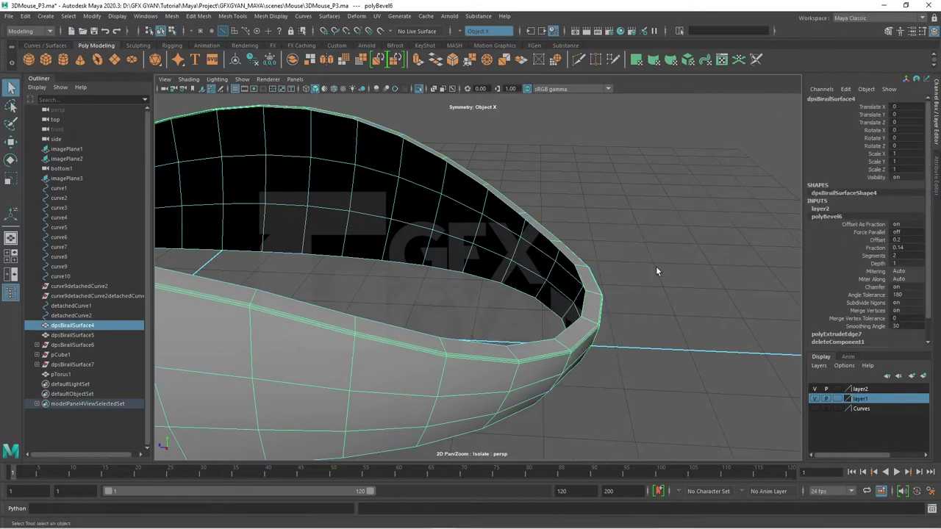
pyautogui.moveTo(663, 291); pyautogui.dragTo(589, 321)
pyautogui.click(588, 322)
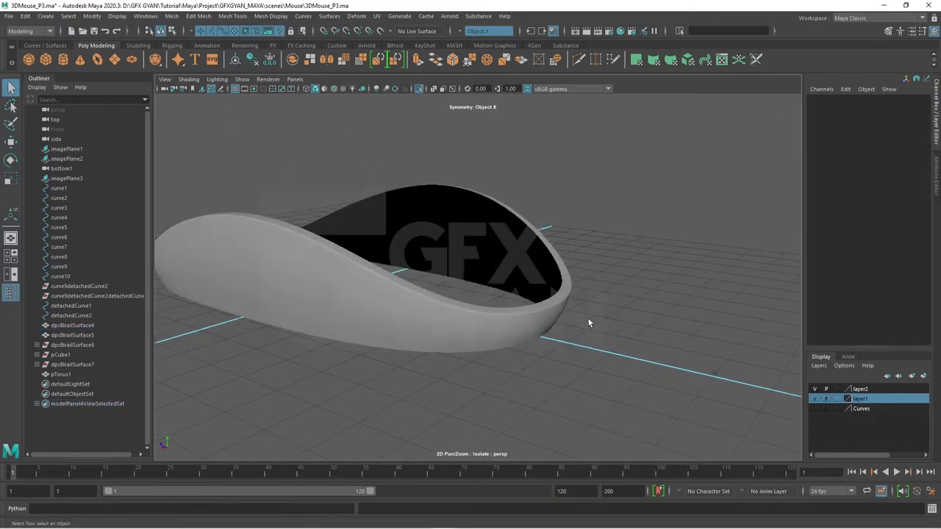
pyautogui.hotkey('ctrl', '1')
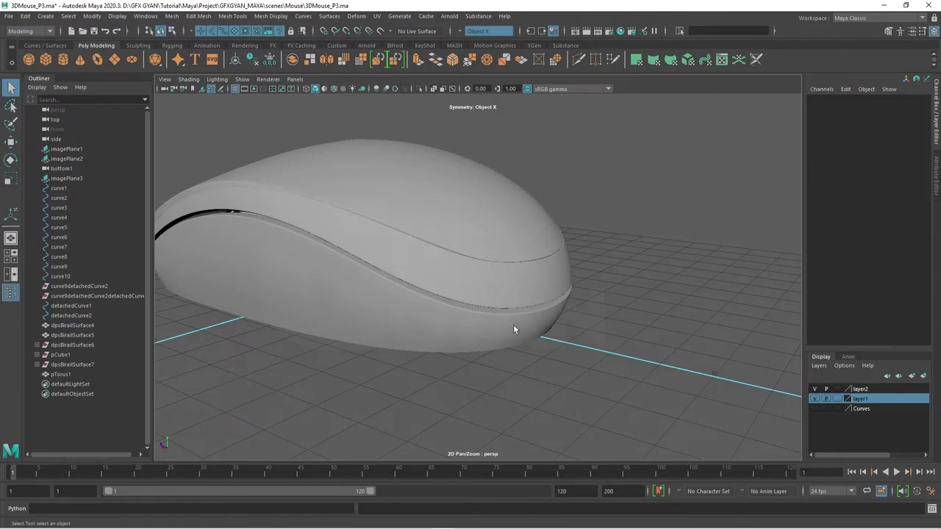
# Move dpsBirailSurface4 up to Translate Y 0.098.
pyautogui.click(513, 325)
pyautogui.press('w')
pyautogui.moveTo(329, 265); pyautogui.dragTo(333, 243)
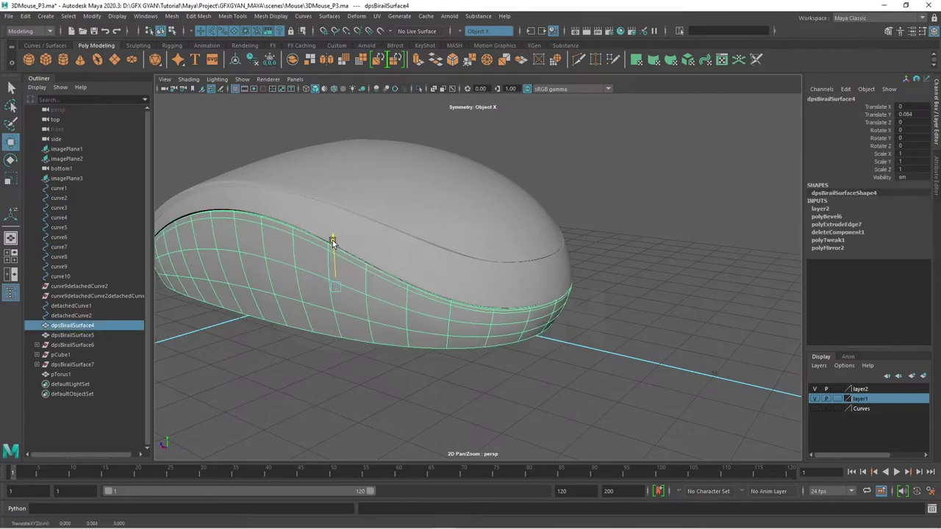
pyautogui.click(537, 379)
pyautogui.moveTo(537, 380); pyautogui.dragTo(413, 237)
pyautogui.click(414, 238)
pyautogui.scroll(3)
pyautogui.scroll(-3)
pyautogui.moveTo(487, 301); pyautogui.dragTo(563, 267)
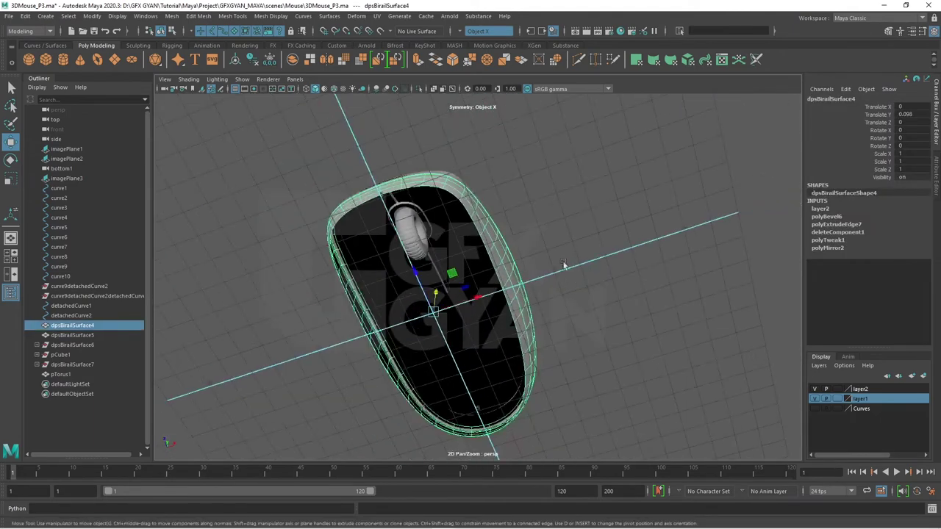
# Check the shell in bottom orthographic view, then select a bottom border edge.
pyautogui.press('space')
pyautogui.moveTo(307, 326); pyautogui.dragTo(349, 336)
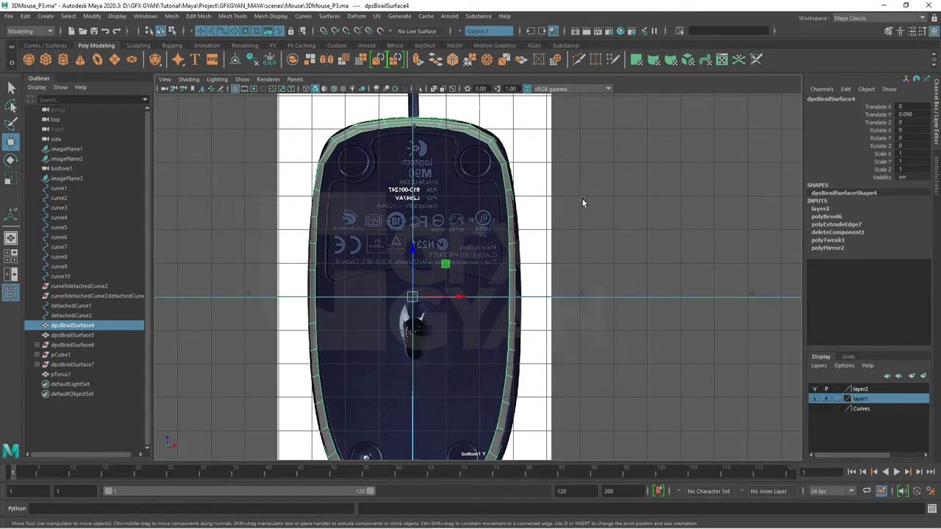
pyautogui.press('space')
pyautogui.press('space')
pyautogui.moveTo(609, 272); pyautogui.dragTo(538, 234)
pyautogui.rightClick(538, 234)
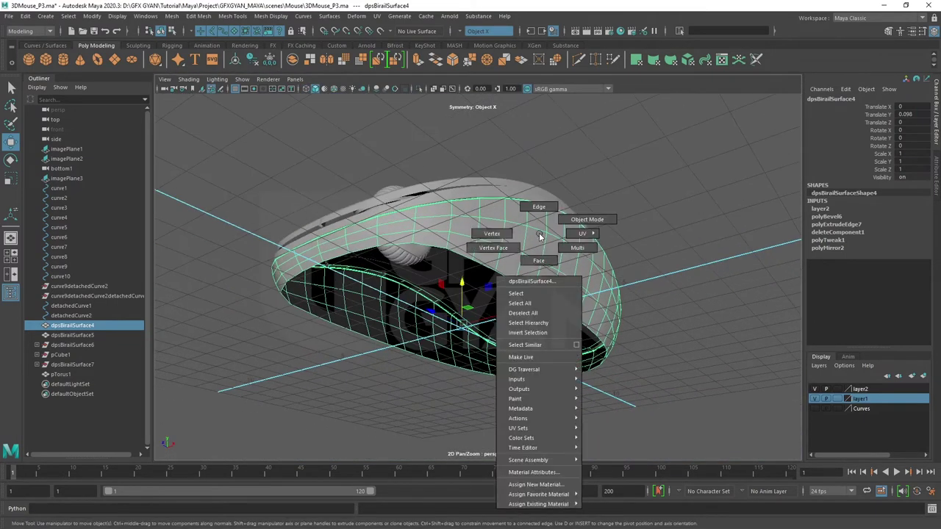
pyautogui.click(501, 271)
pyautogui.moveTo(501, 270); pyautogui.dragTo(375, 239)
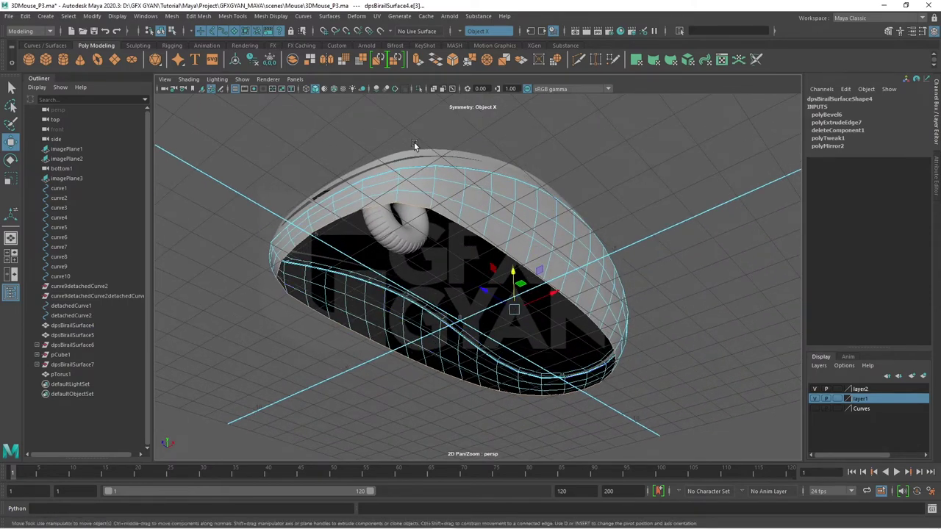
# Cap the side shell's open bottom with Fill Hole.
pyautogui.click(171, 16)
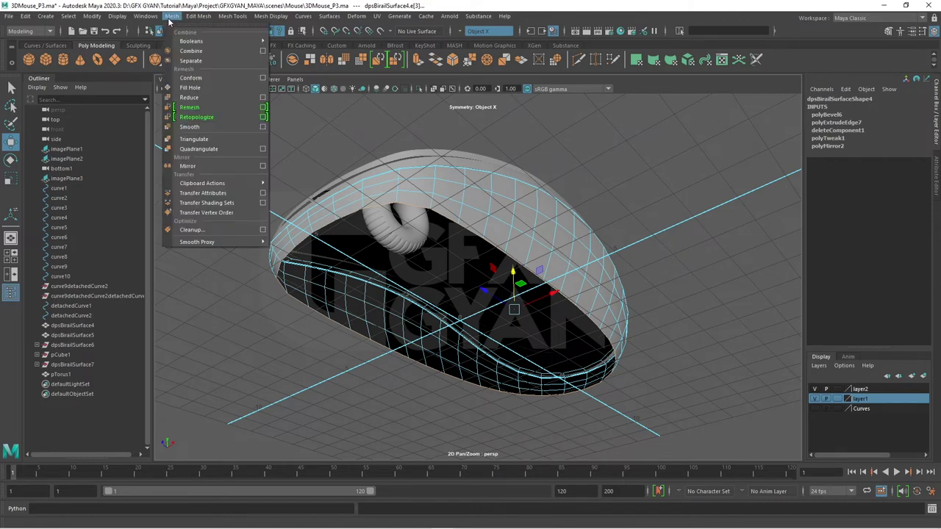
pyautogui.click(189, 88)
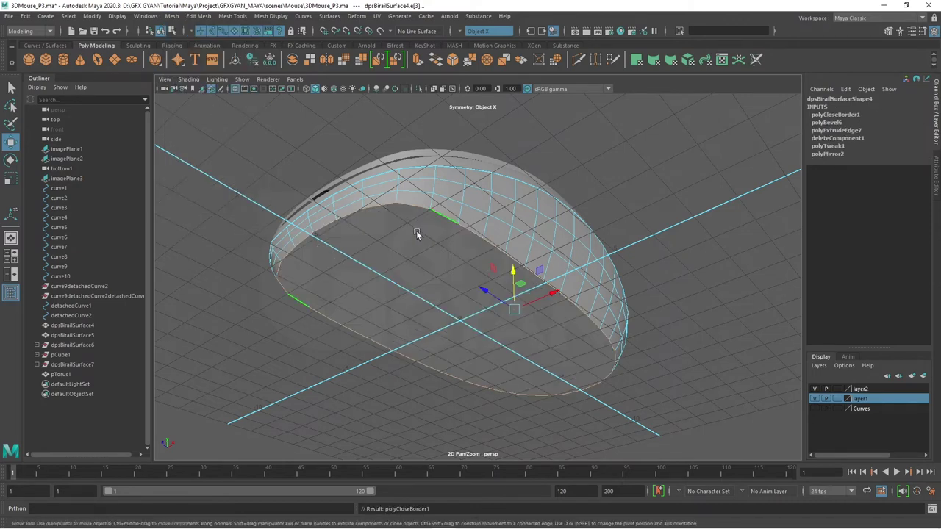
pyautogui.moveTo(416, 233); pyautogui.dragTo(414, 188)
pyautogui.moveTo(414, 186); pyautogui.dragTo(413, 218)
# Extrude the new bottom face inset with an offset of 0.54, then orbit under the mouse.
pyautogui.click(415, 219)
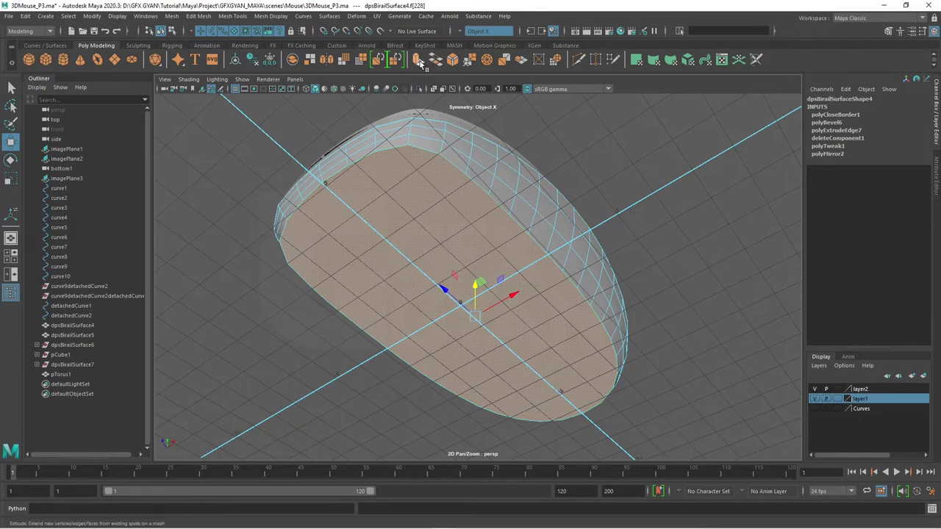
pyautogui.click(419, 61)
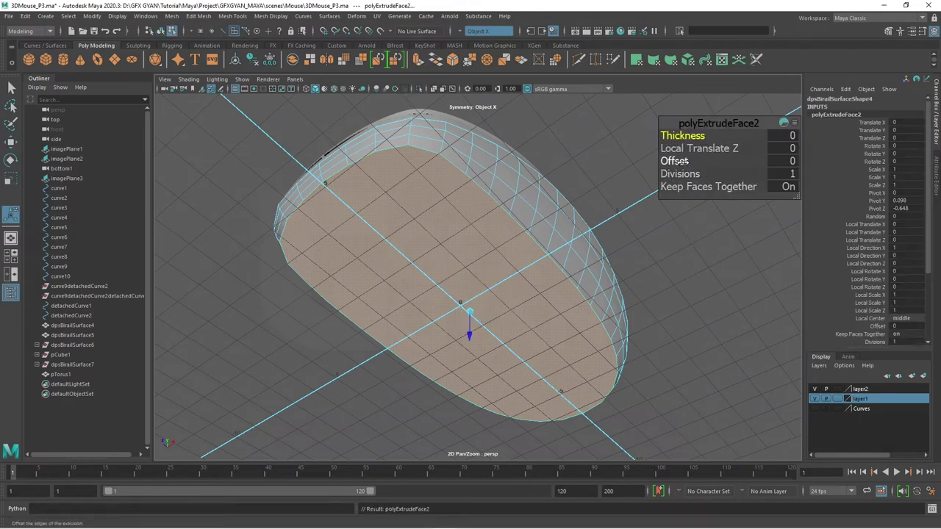
pyautogui.moveTo(687, 161); pyautogui.dragTo(709, 175)
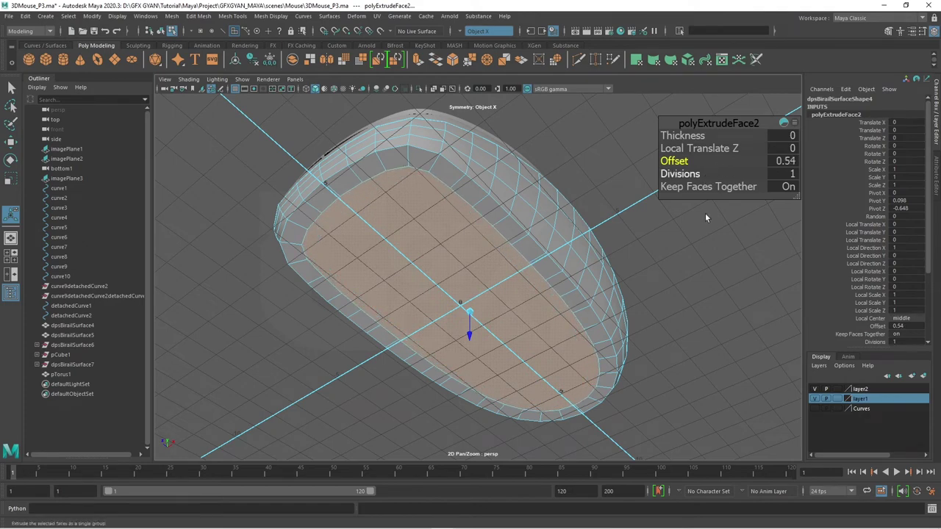
pyautogui.moveTo(706, 218); pyautogui.dragTo(575, 349)
pyautogui.press('space')
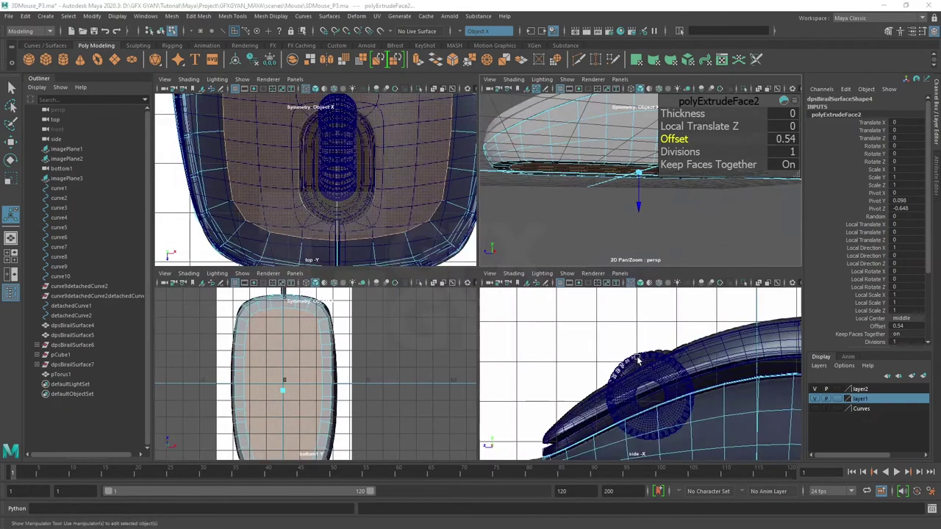
pyautogui.press('space')
pyautogui.scroll(3)
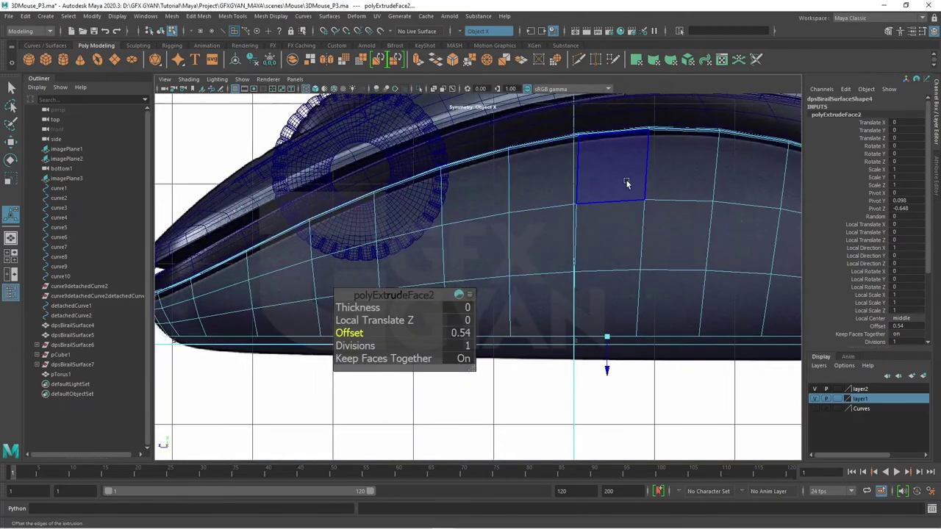
pyautogui.moveTo(626, 183); pyautogui.dragTo(577, 159)
# Bevel the inset base's border edges with 2 segments and fraction 0.15.
pyautogui.press('F10')
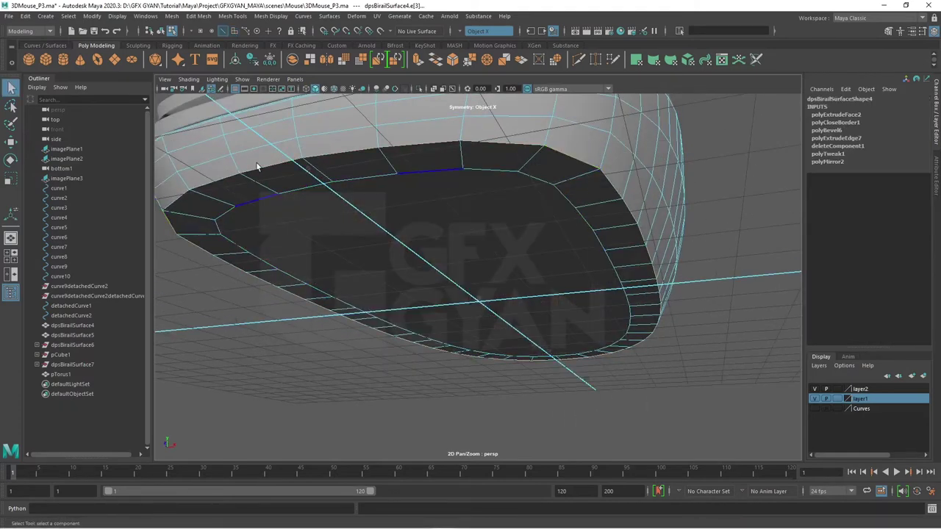
pyautogui.click(455, 61)
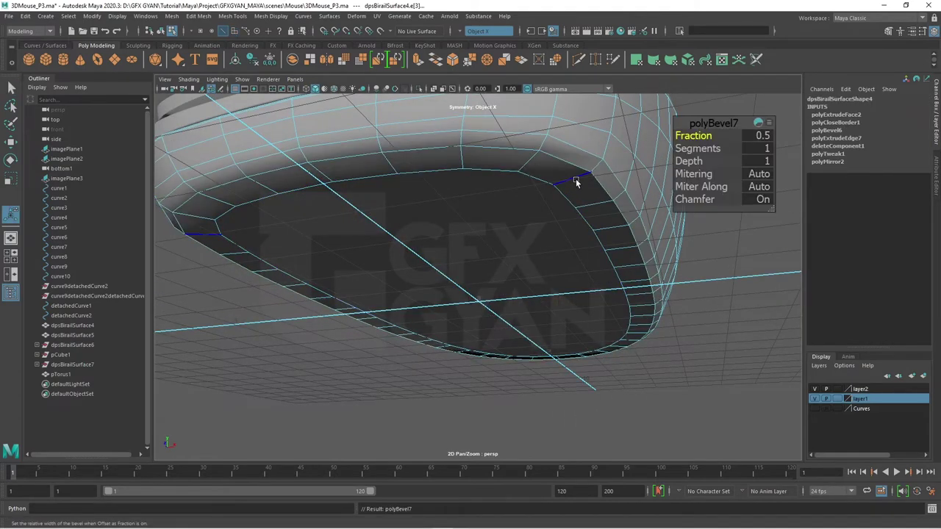
pyautogui.click(715, 148)
pyautogui.moveTo(715, 148); pyautogui.dragTo(568, 138)
pyautogui.click(694, 136)
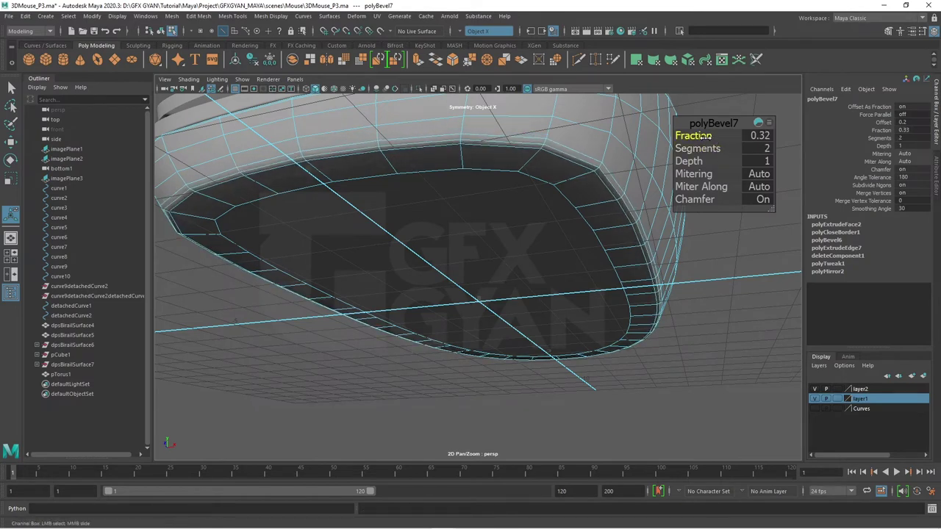
pyautogui.press('F8')
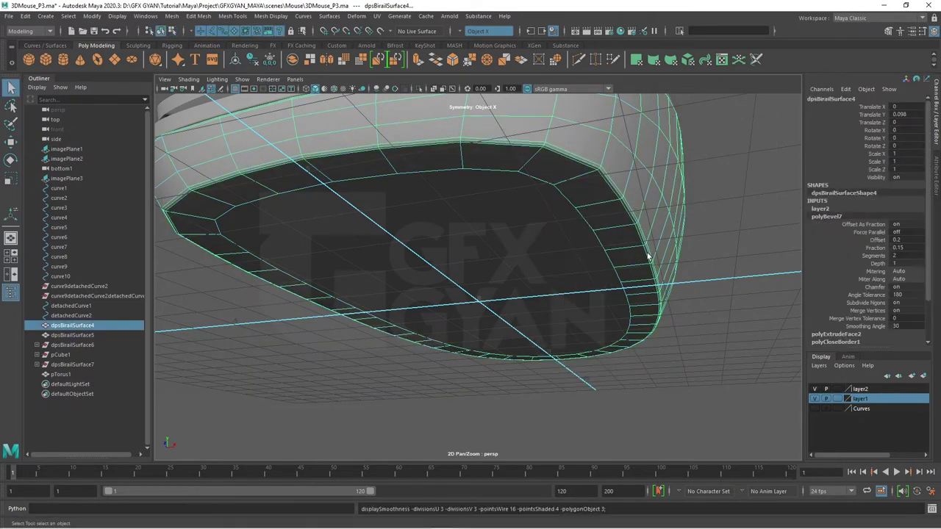
# Reselect the side shell, show its low-poly cage, and switch to vertex mode.
pyautogui.click(699, 310)
pyautogui.moveTo(698, 310); pyautogui.dragTo(561, 295)
pyautogui.click(625, 263)
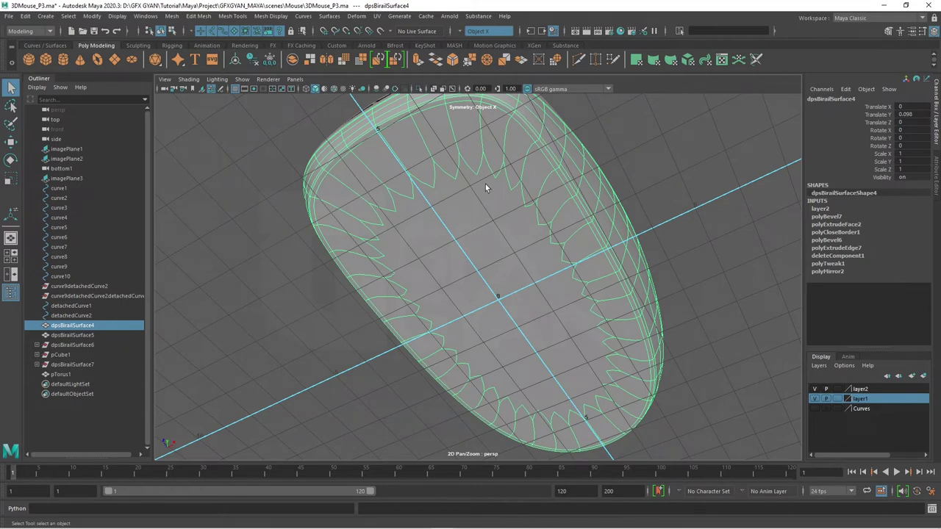
pyautogui.press('1')
pyautogui.moveTo(492, 236); pyautogui.dragTo(499, 259)
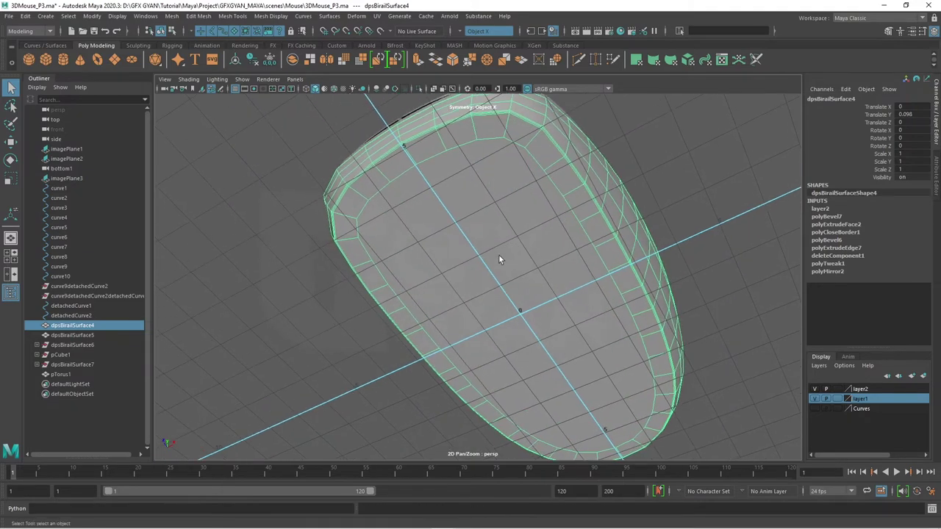
pyautogui.rightClick(480, 195)
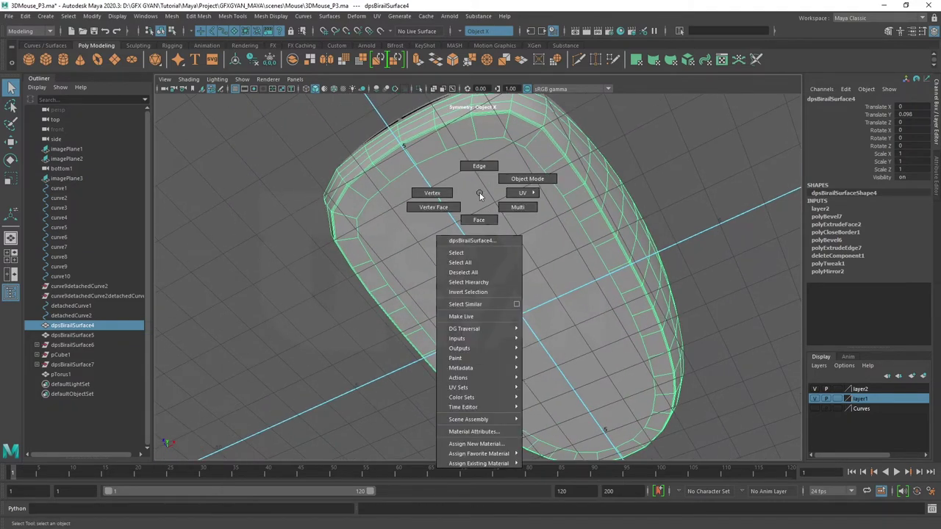
pyautogui.click(443, 194)
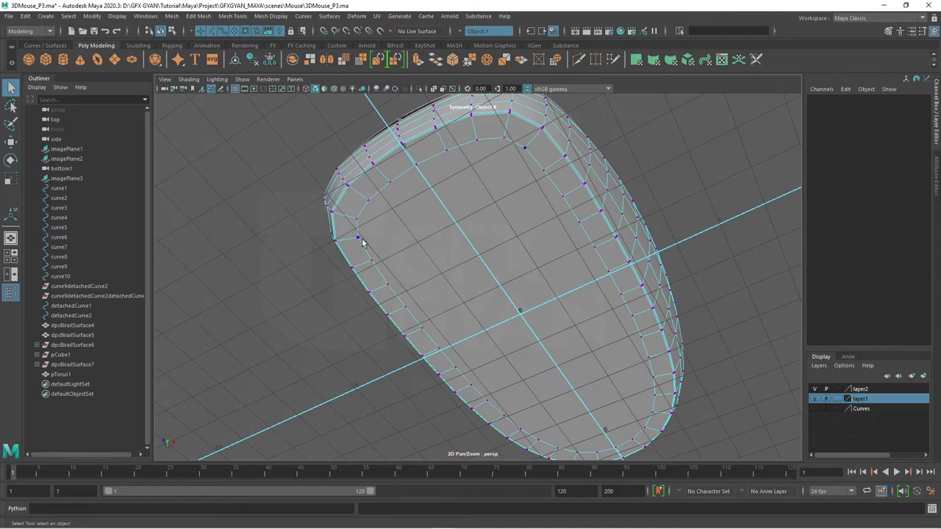
# Connect the first pair of opposite rim vertices with a new edge.
pyautogui.click(362, 239)
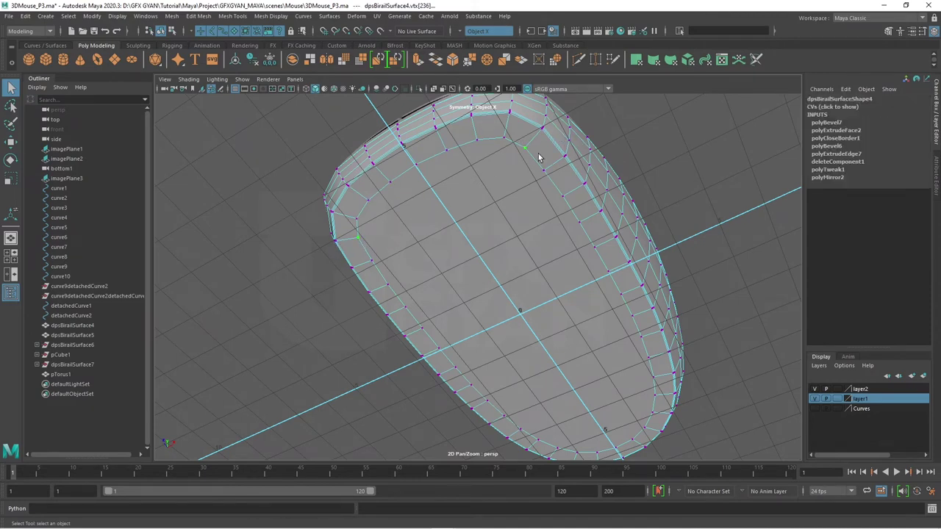
pyautogui.rightClick(464, 175)
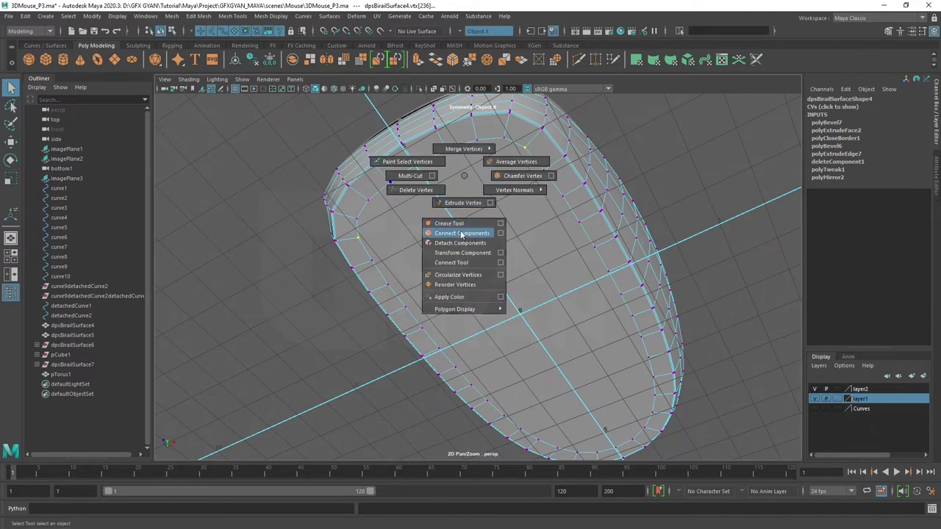
pyautogui.click(462, 233)
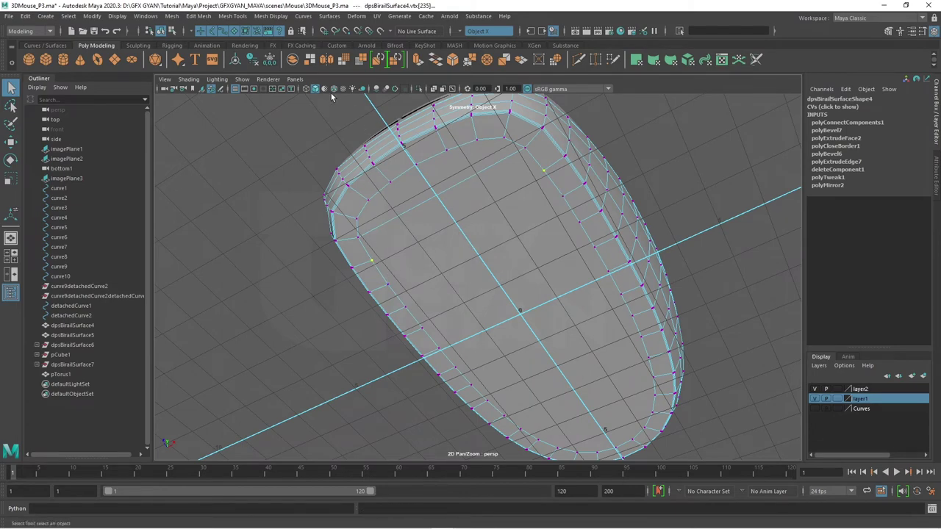
pyautogui.click(198, 15)
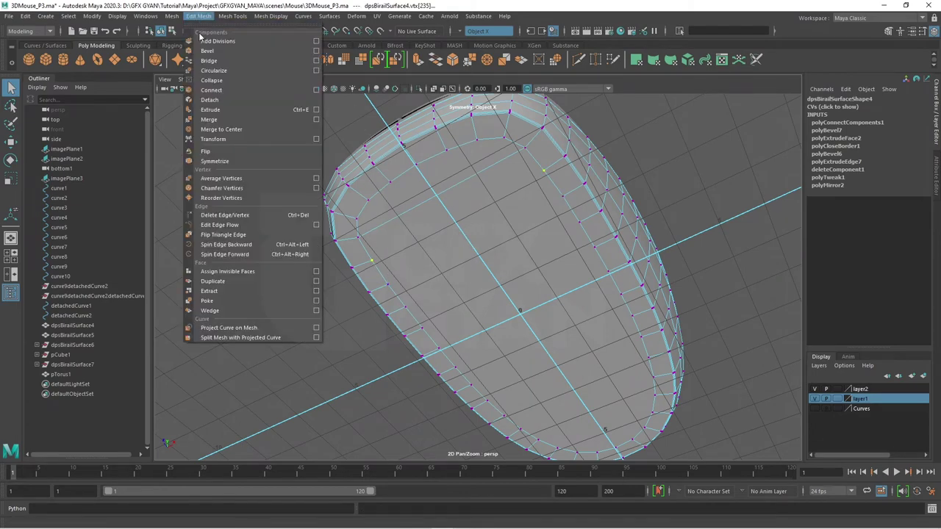
pyautogui.click(212, 90)
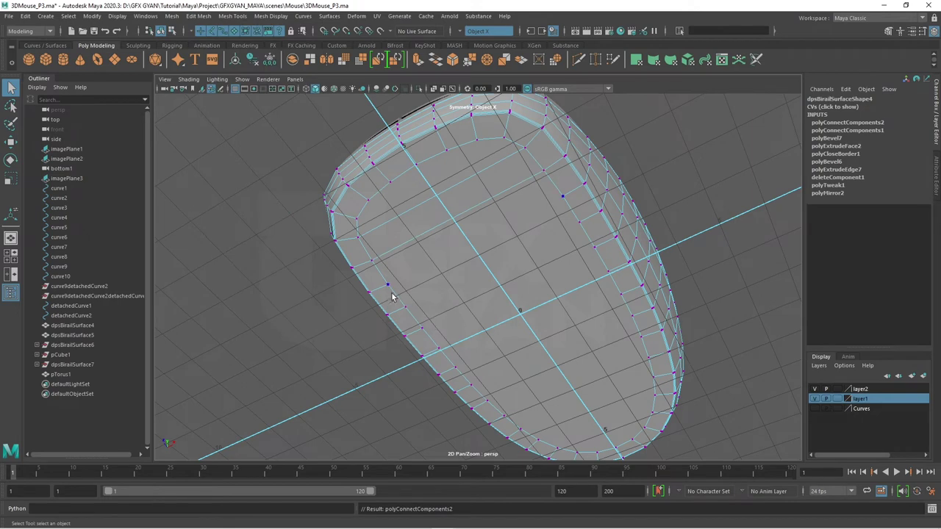
# Repeat the vertex connection with G across the remaining pairs on the underside.
pyautogui.click(385, 287)
pyautogui.press('g')
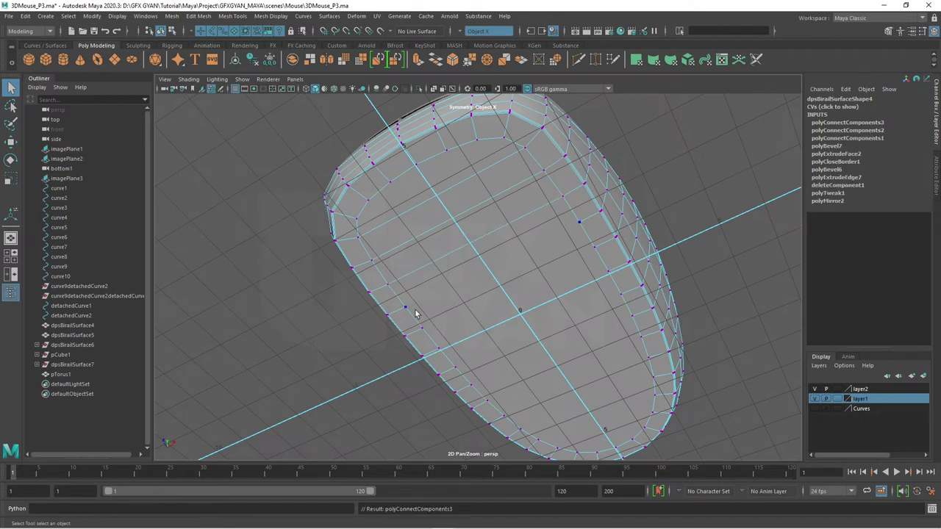
pyautogui.press('g')
pyautogui.press('g')
pyautogui.press('g')
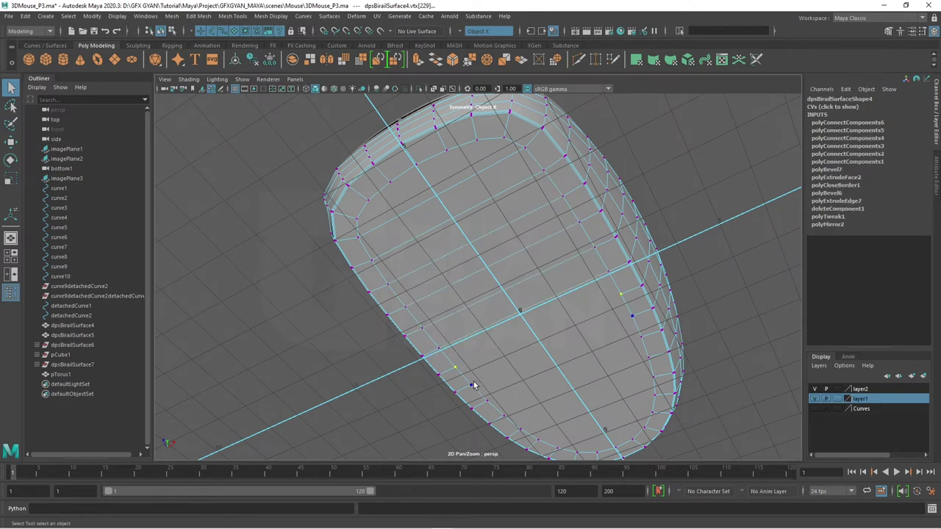
pyautogui.press('g')
pyautogui.press('g')
pyautogui.press('g')
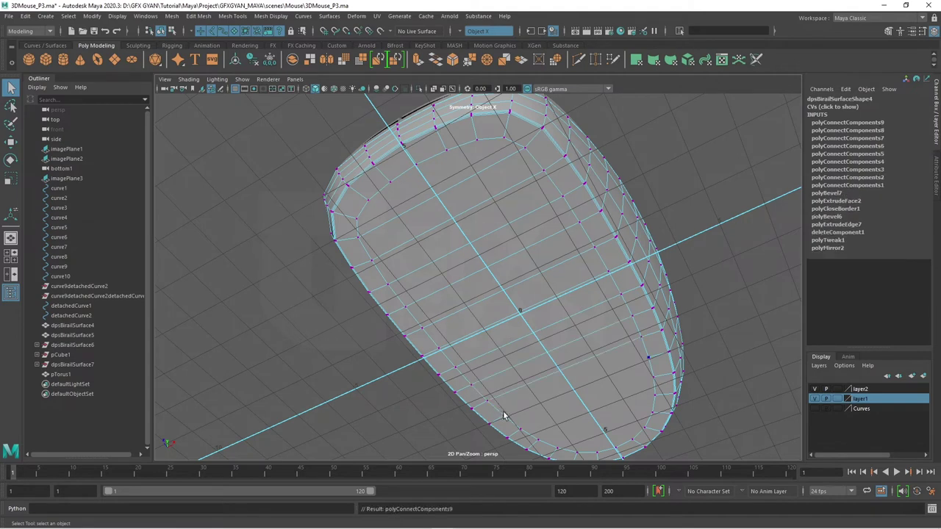
pyautogui.press('g')
pyautogui.press('g')
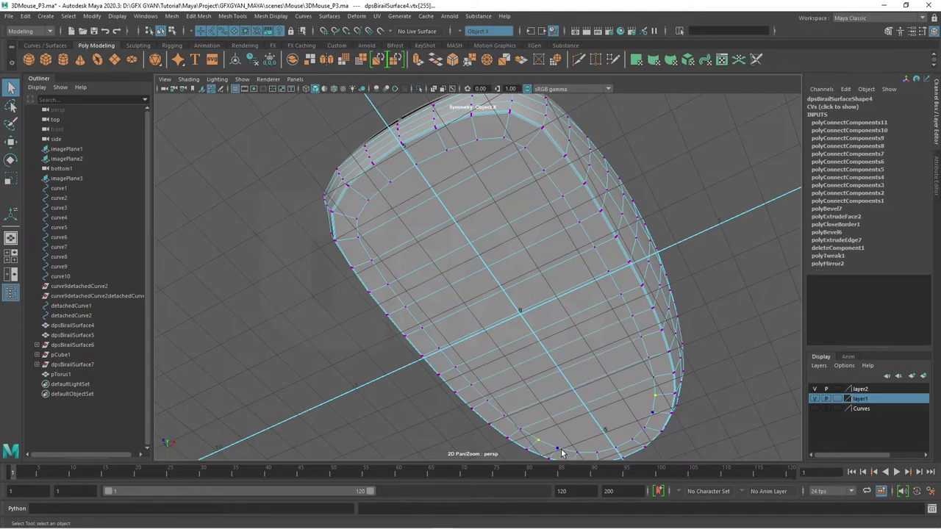
pyautogui.press('g')
pyautogui.press('g')
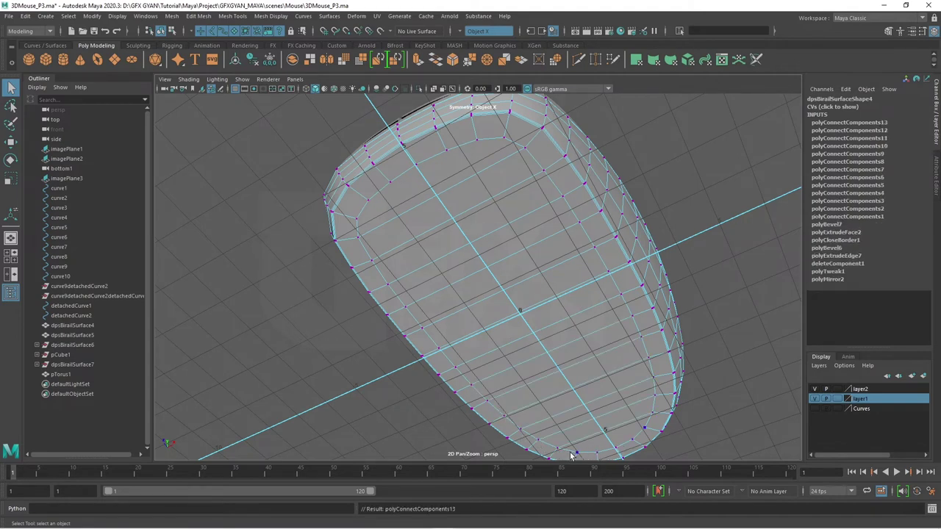
pyautogui.press('g')
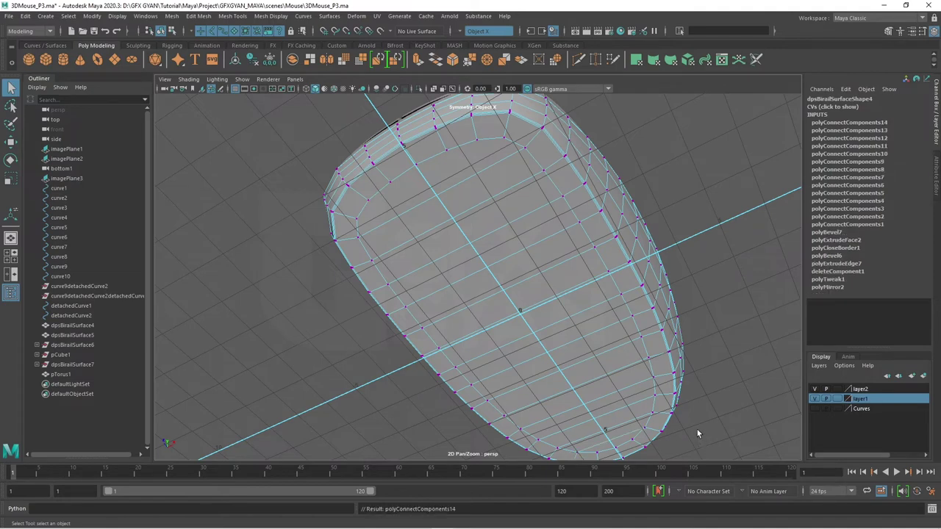
pyautogui.scroll(3)
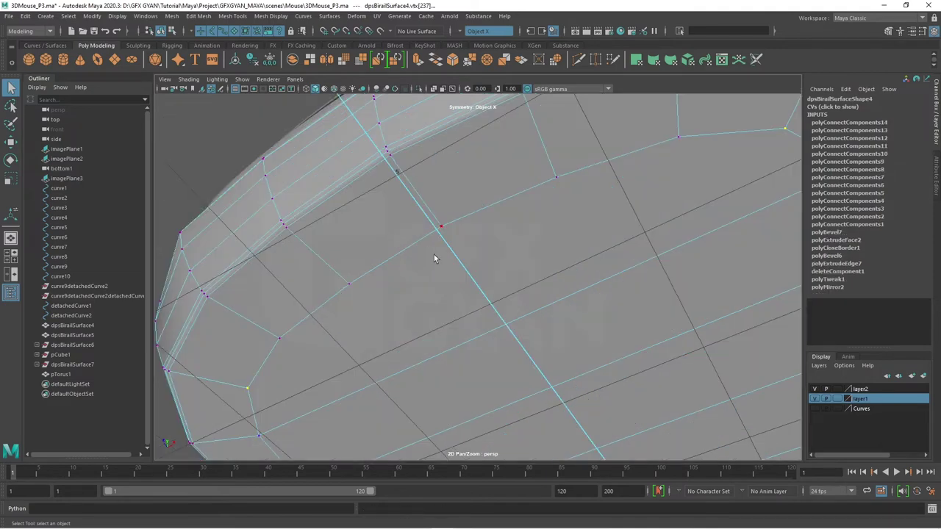
pyautogui.scroll(-3)
pyautogui.press('g')
pyautogui.scroll(-3)
# Orbit to a fuller underside view and pick another vertex for editing.
pyautogui.moveTo(529, 367); pyautogui.dragTo(568, 367)
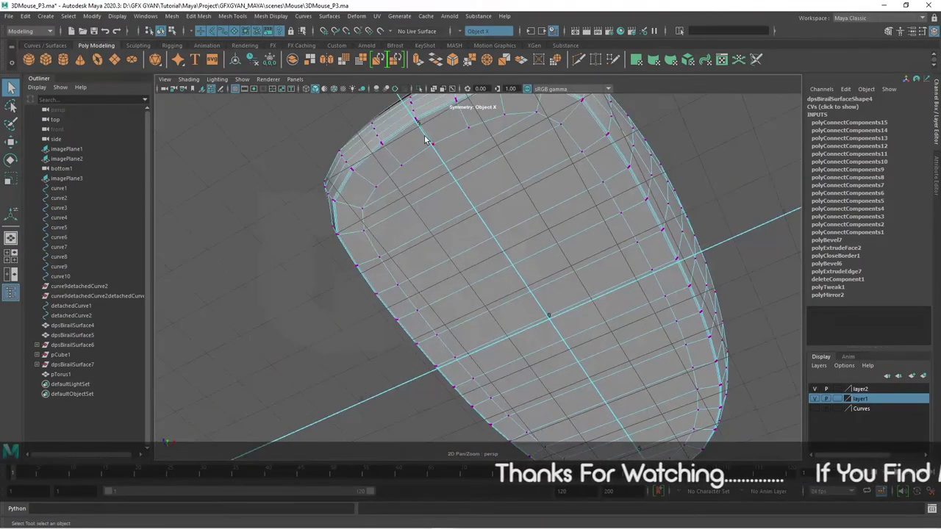
pyautogui.moveTo(684, 409); pyautogui.dragTo(461, 188)
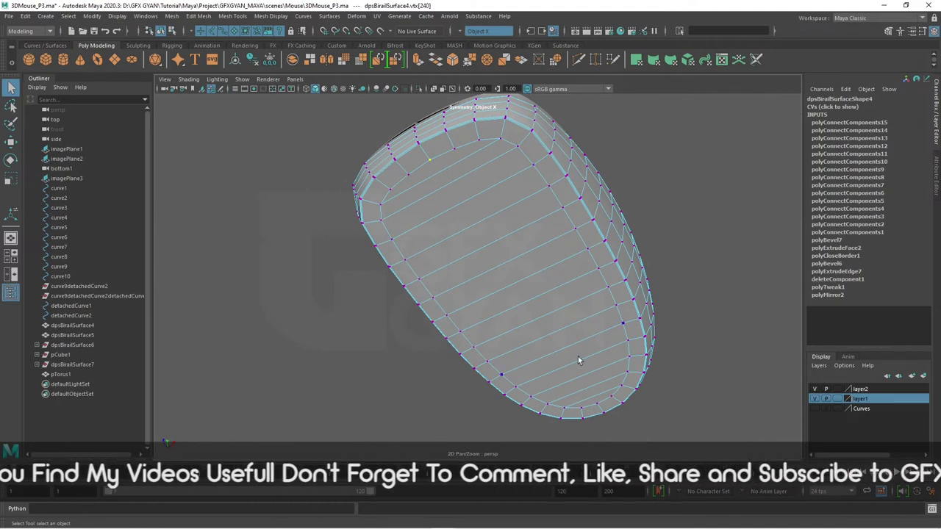
pyautogui.click(599, 405)
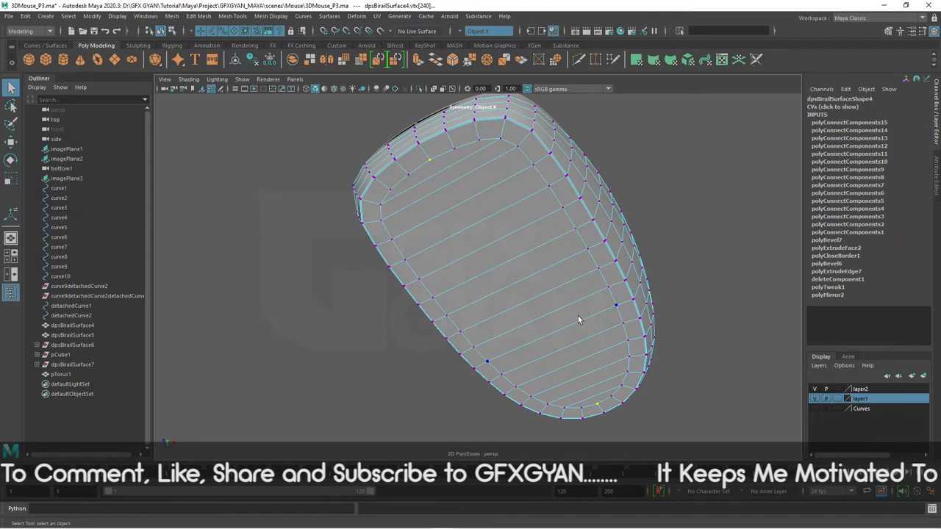
pyautogui.moveTo(522, 241); pyautogui.dragTo(519, 298)
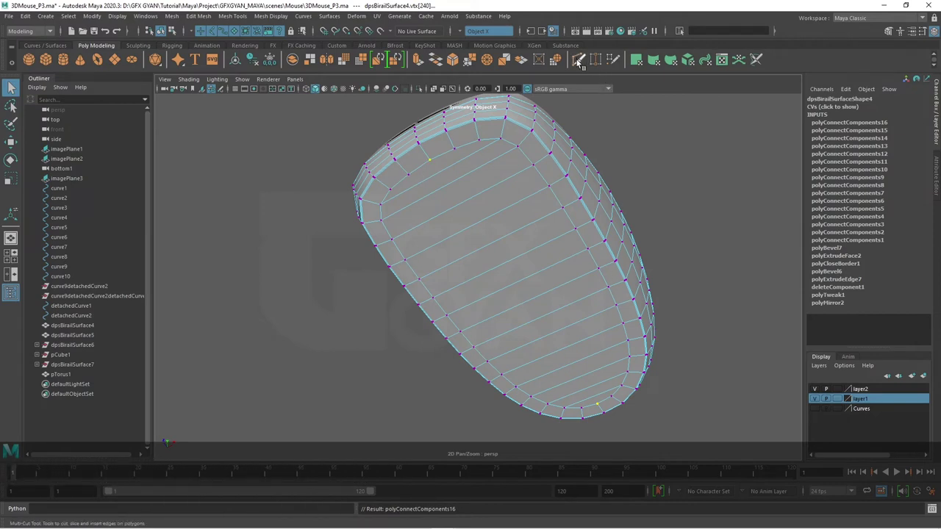
# Multi-Cut lengthwise edges down the underside's centre from the top vertex to the bottom one.
pyautogui.click(579, 60)
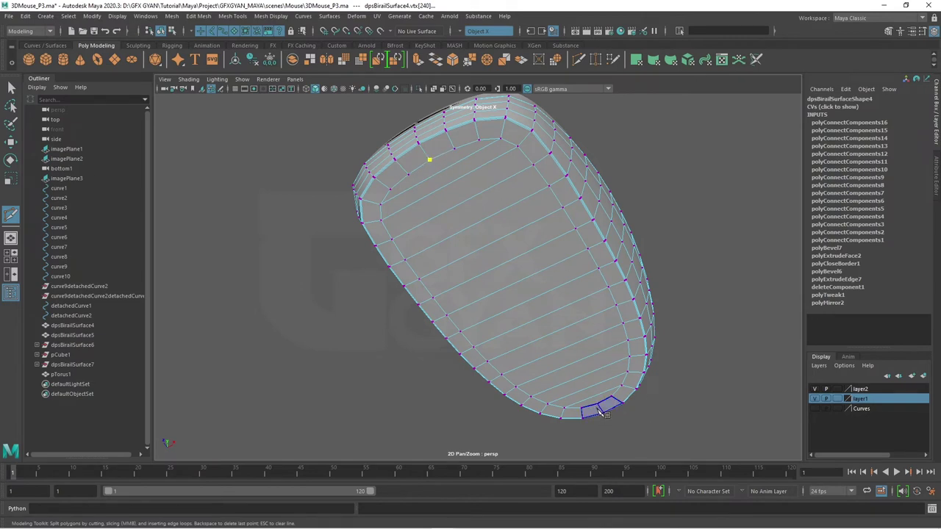
pyautogui.click(598, 405)
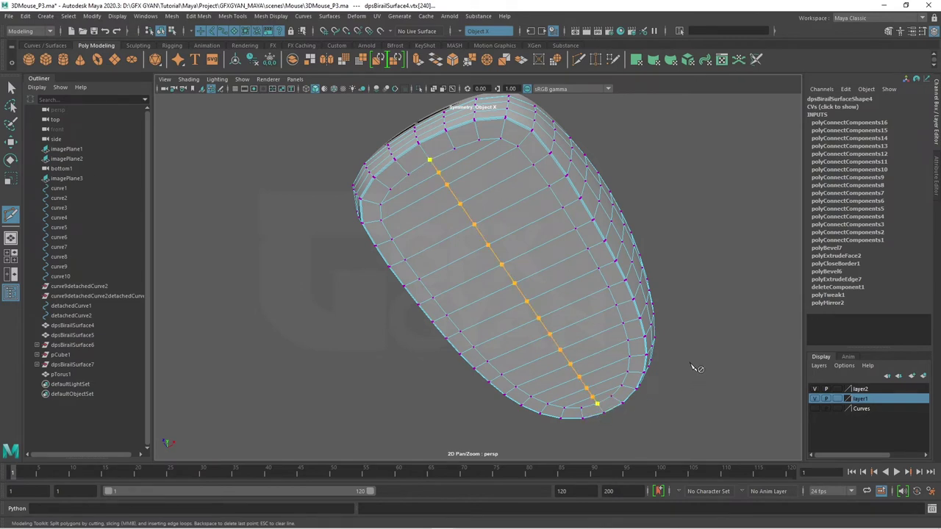
pyautogui.press('Return')
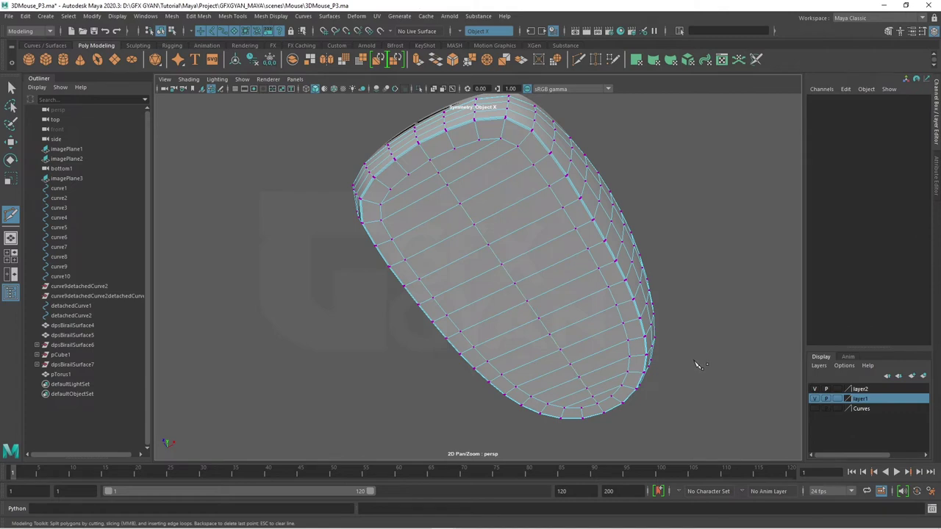
pyautogui.click(454, 149)
pyautogui.click(581, 409)
# Leave the cut tool, return to object mode and orbit out to see the whole mouse.
pyautogui.press('w')
pyautogui.moveTo(483, 254); pyautogui.dragTo(528, 234)
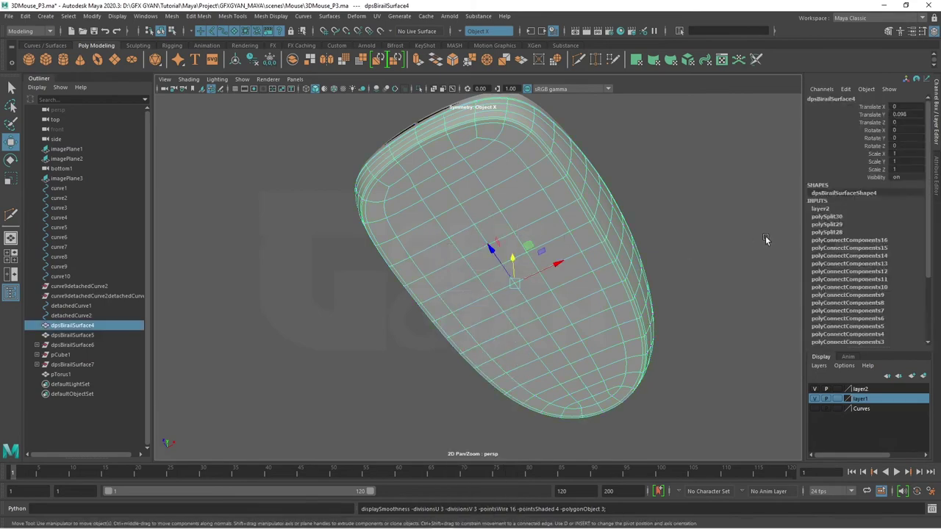
pyautogui.click(766, 236)
pyautogui.click(576, 315)
pyautogui.moveTo(564, 283); pyautogui.dragTo(688, 326)
pyautogui.click(650, 310)
pyautogui.scroll(3)
pyautogui.moveTo(637, 355); pyautogui.dragTo(629, 311)
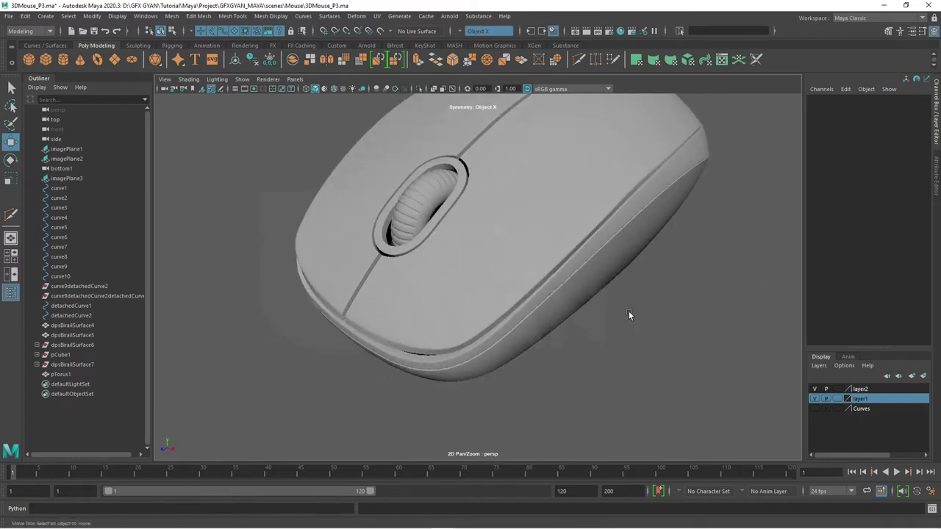
pyautogui.scroll(-3)
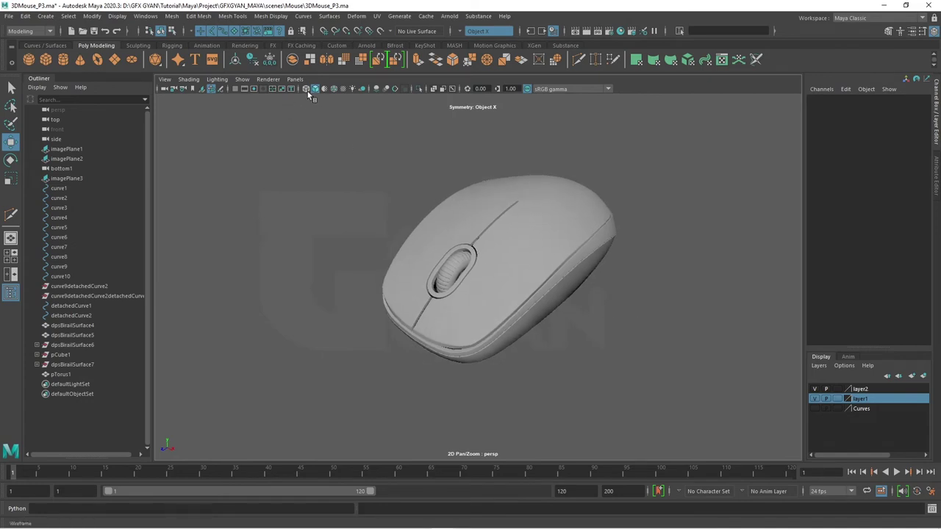
# Turn the viewport grid back on and inspect the mouse body from a low side angle.
pyautogui.click(237, 89)
pyautogui.moveTo(627, 338); pyautogui.dragTo(567, 257)
pyautogui.scroll(-3)
pyautogui.scroll(-3)
pyautogui.scroll(3)
pyautogui.scroll(3)
pyautogui.scroll(3)
pyautogui.click(390, 287)
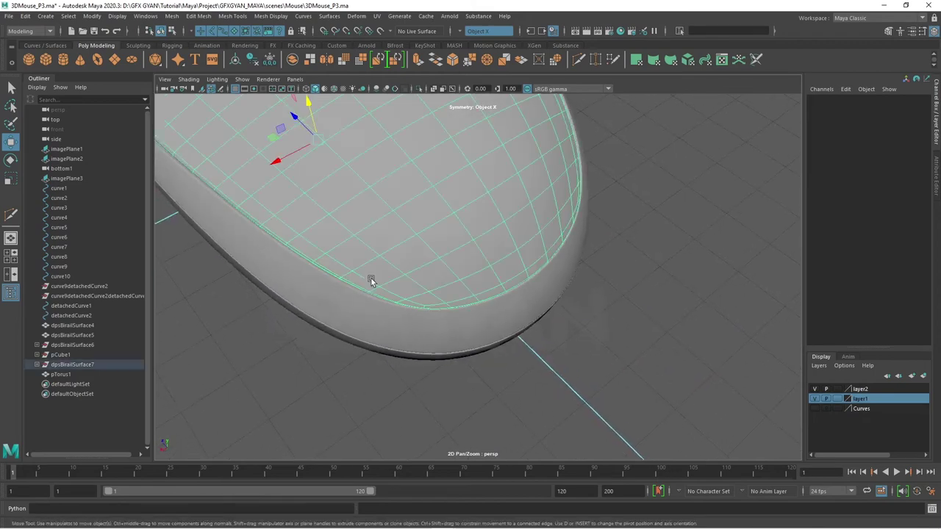
pyautogui.scroll(3)
pyautogui.moveTo(384, 293); pyautogui.dragTo(679, 275)
pyautogui.scroll(-3)
# Orbit through top-down, front and low three-quarter views of the mouse.
pyautogui.click(551, 342)
pyautogui.scroll(-3)
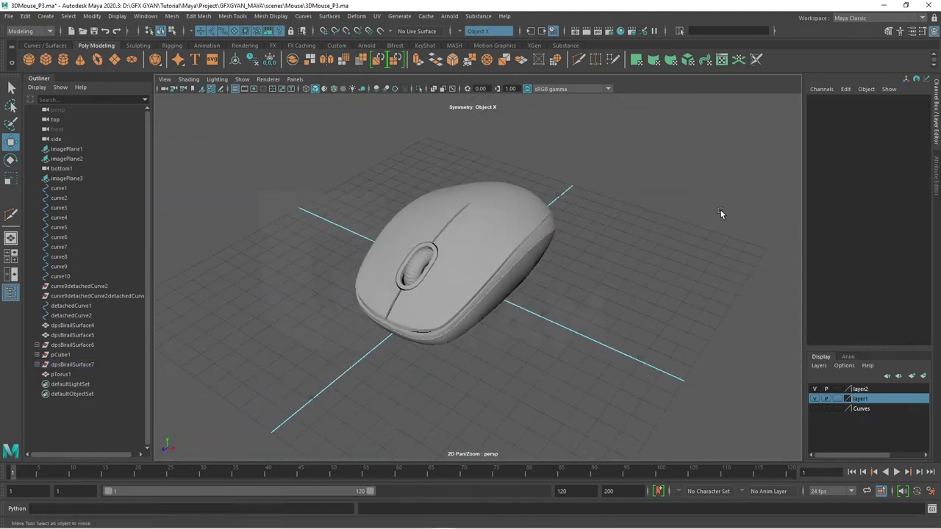
pyautogui.moveTo(731, 231); pyautogui.dragTo(432, 315)
pyautogui.moveTo(747, 375); pyautogui.dragTo(491, 376)
pyautogui.scroll(3)
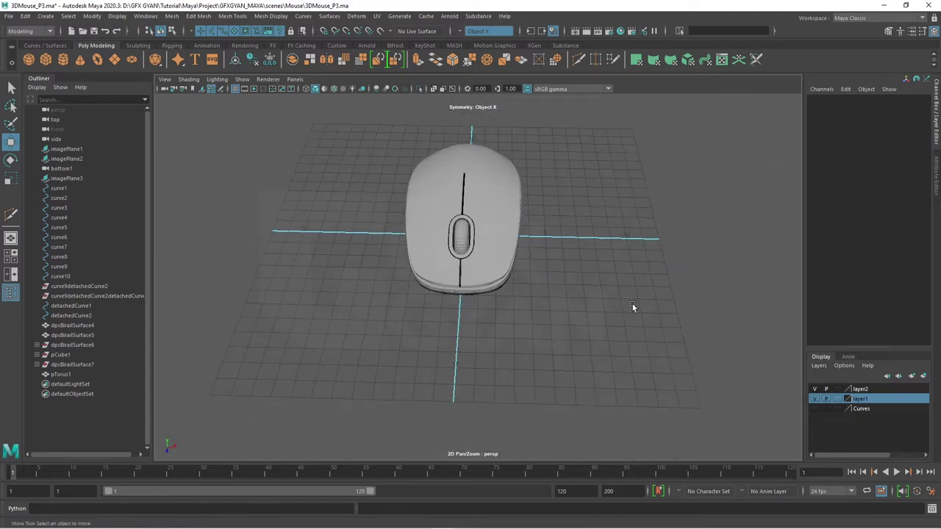
pyautogui.scroll(3)
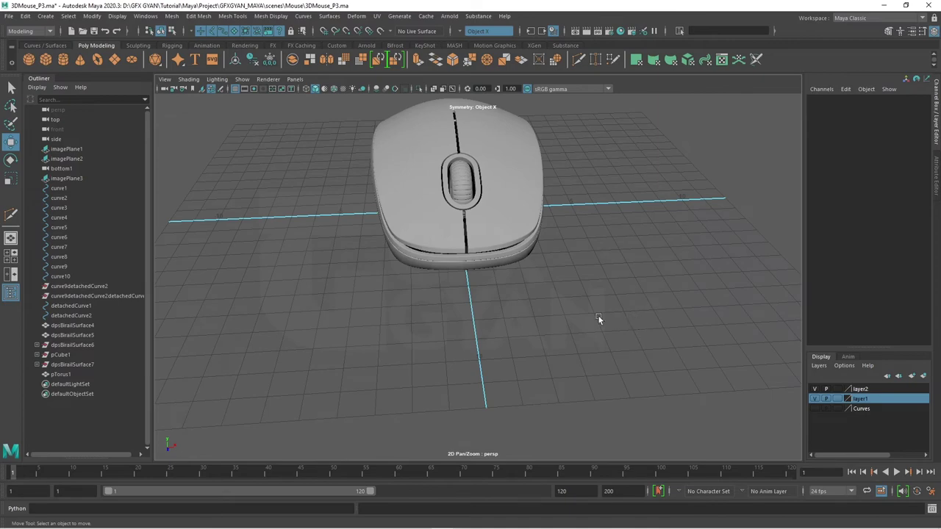
pyautogui.moveTo(598, 316); pyautogui.dragTo(546, 358)
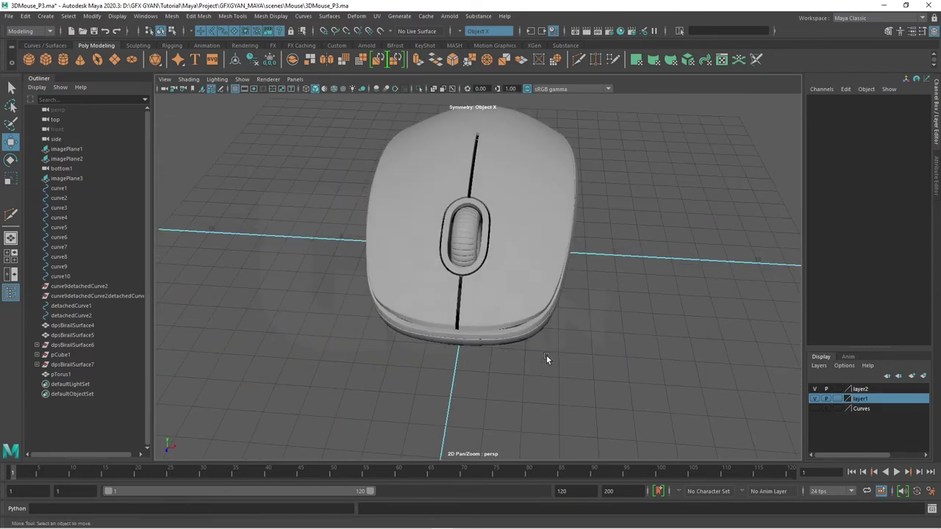
pyautogui.scroll(-3)
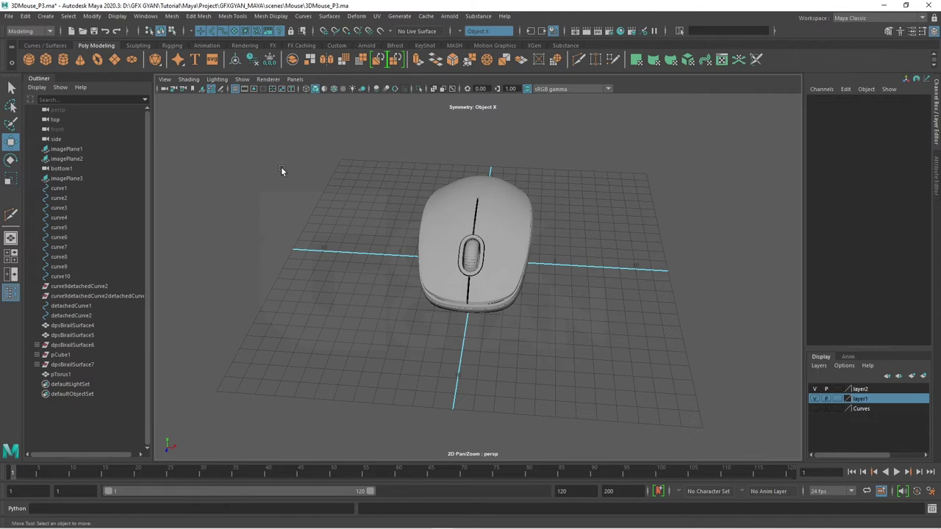
# In the full-size top view, start a CV curve with its first points below the mouse tail.
pyautogui.press('space')
pyautogui.press('space')
pyautogui.scroll(3)
pyautogui.scroll(-3)
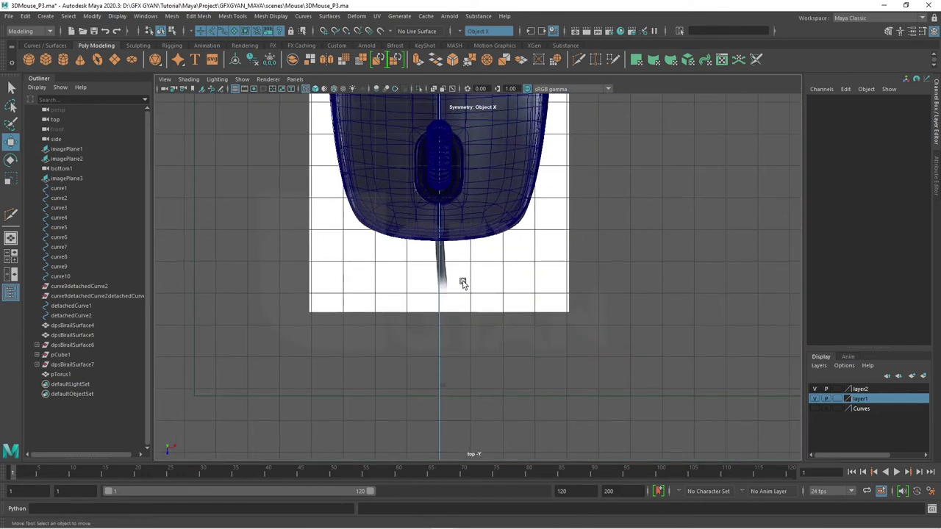
pyautogui.click(46, 16)
pyautogui.moveTo(67, 90)
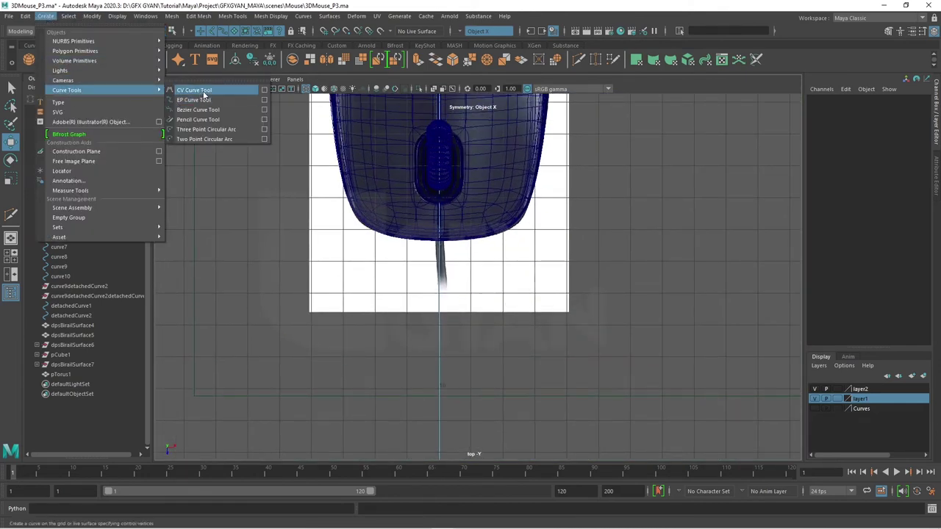
pyautogui.click(204, 91)
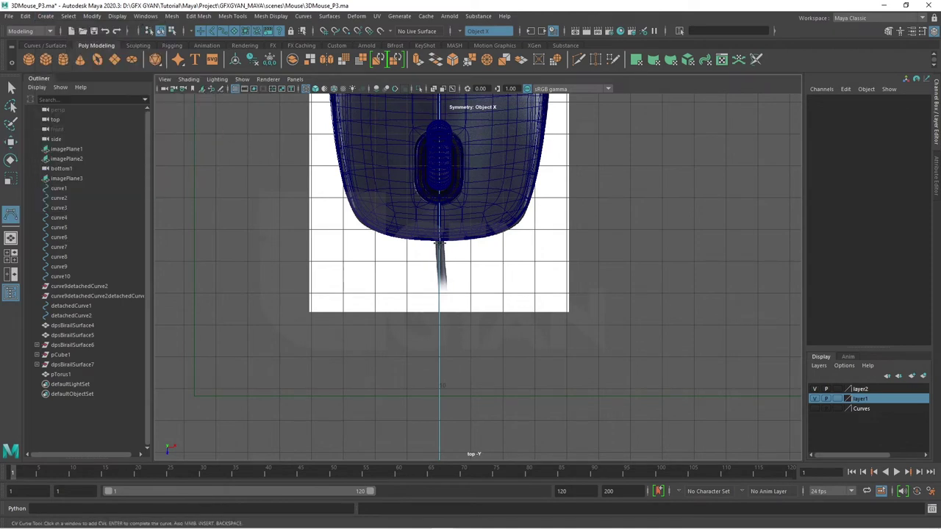
pyautogui.click(444, 304)
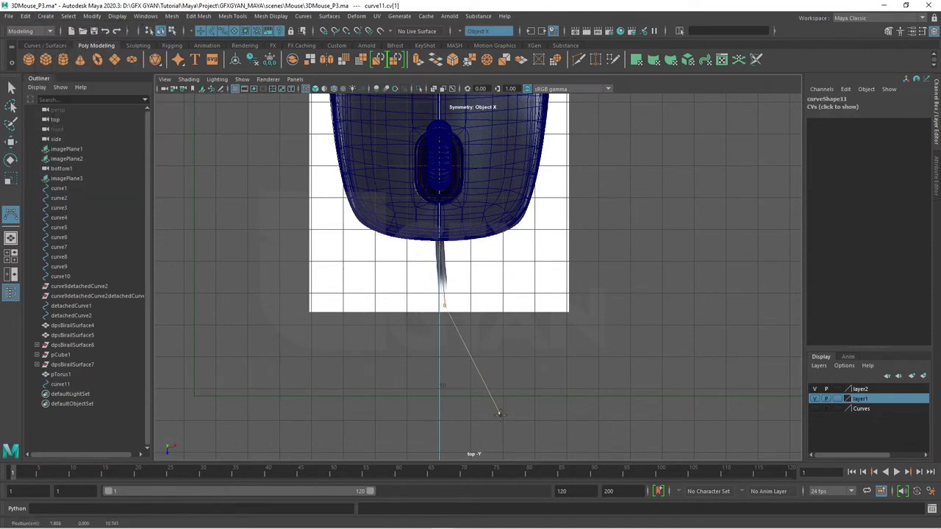
pyautogui.click(668, 435)
pyautogui.click(622, 441)
# Extend the cable curve up and to the right across the grid.
pyautogui.moveTo(679, 401); pyautogui.dragTo(498, 354)
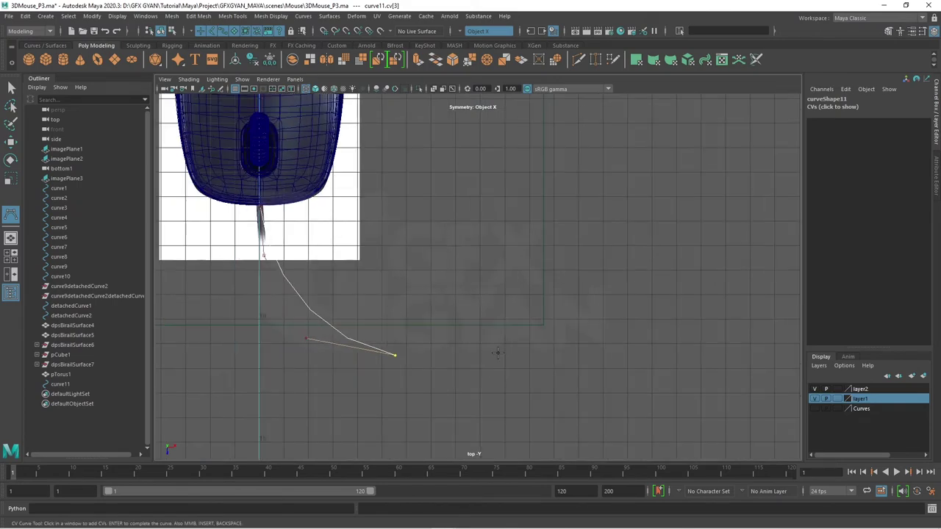
pyautogui.click(502, 352)
pyautogui.click(566, 272)
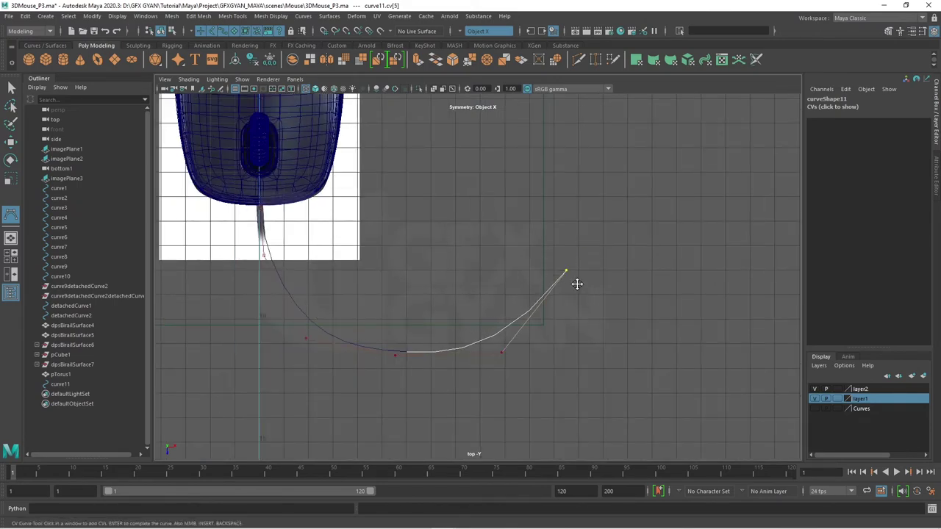
pyautogui.scroll(3)
pyautogui.click(529, 174)
pyautogui.click(661, 171)
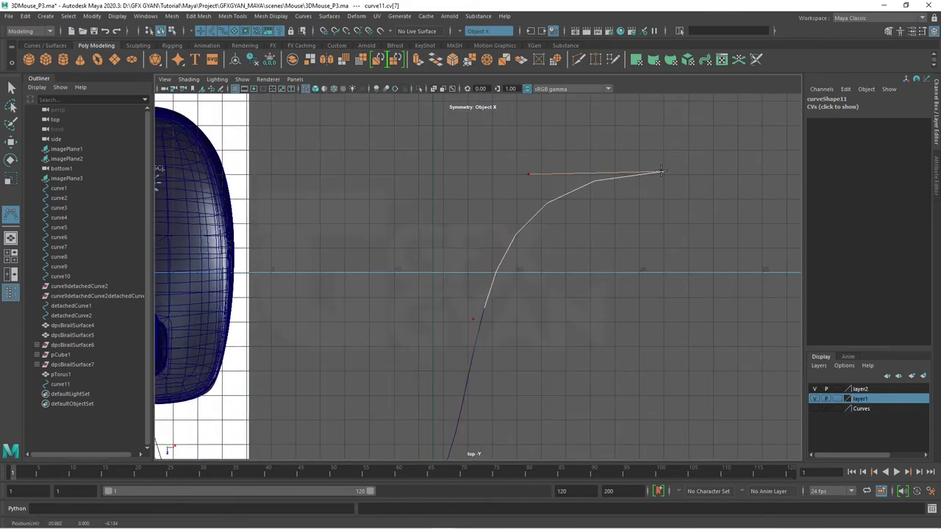
pyautogui.scroll(-3)
pyautogui.moveTo(693, 287); pyautogui.dragTo(672, 193)
# Loop the curve back down the right side to complete the S-shaped cable path.
pyautogui.click(667, 141)
pyautogui.click(695, 198)
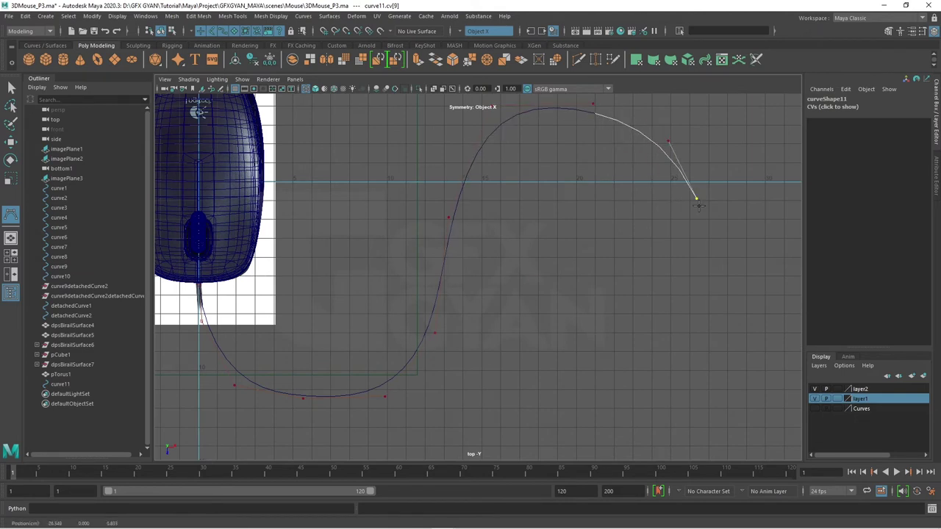
pyautogui.moveTo(696, 200); pyautogui.dragTo(707, 239)
pyautogui.click(704, 332)
pyautogui.click(712, 398)
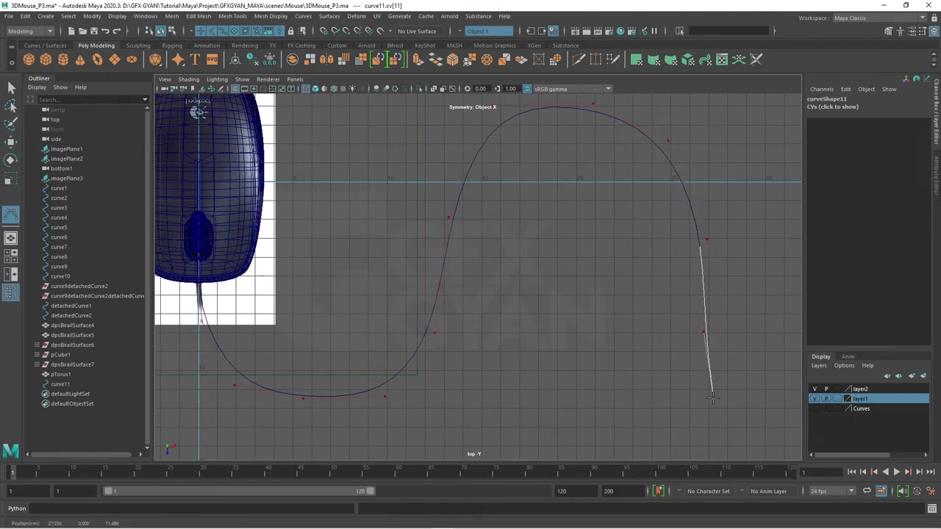
pyautogui.click(683, 434)
pyautogui.press('Return')
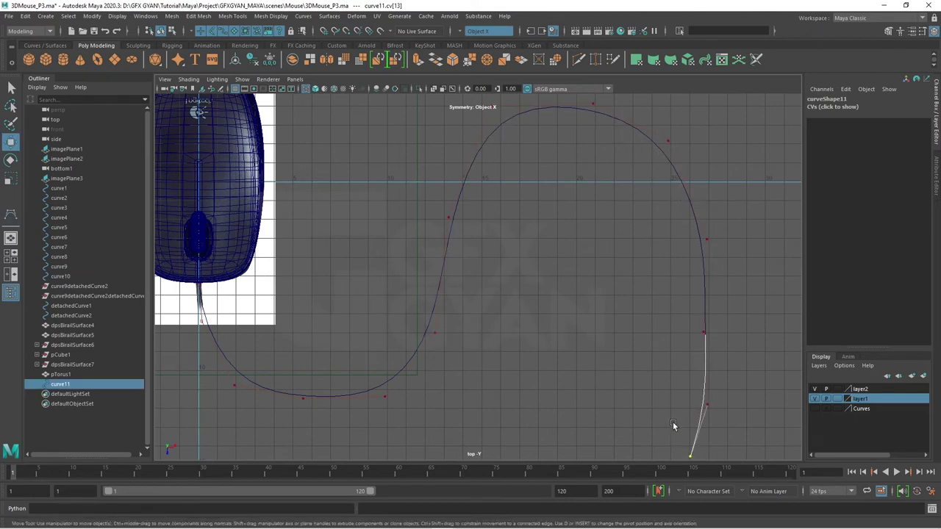
pyautogui.press('w')
pyautogui.scroll(3)
# Pull curve11's bottom control vertices outward to widen the lower bend.
pyautogui.scroll(3)
pyautogui.moveTo(471, 400); pyautogui.dragTo(492, 380)
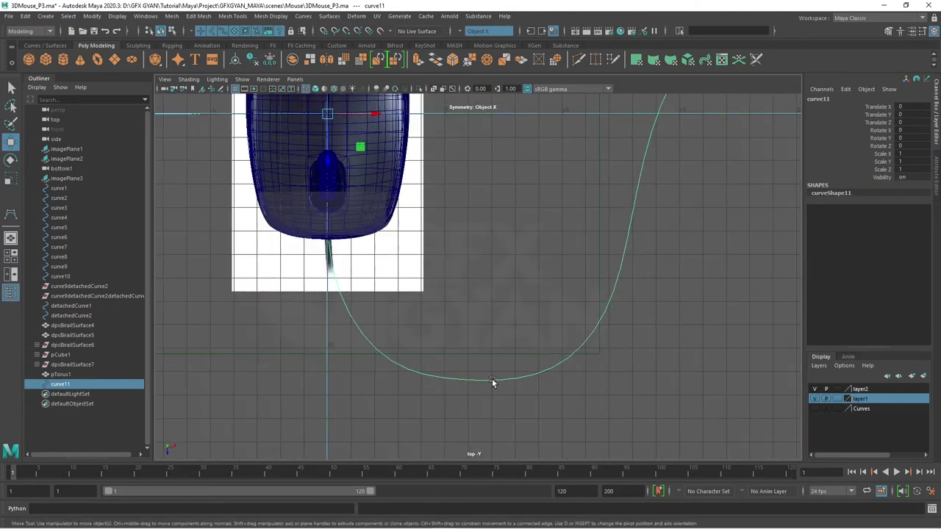
pyautogui.moveTo(492, 382); pyautogui.dragTo(494, 254)
pyautogui.click(457, 382)
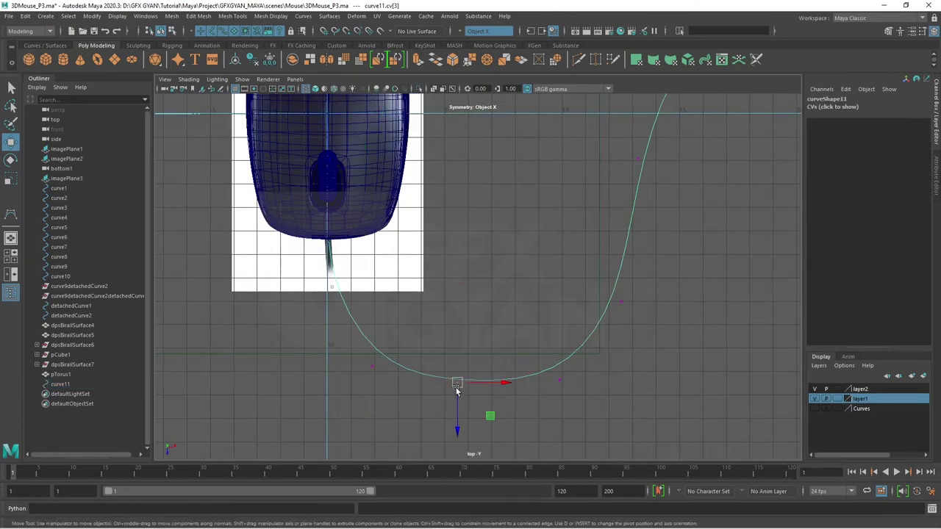
pyautogui.moveTo(456, 388); pyautogui.dragTo(456, 411)
pyautogui.moveTo(585, 362); pyautogui.dragTo(555, 434)
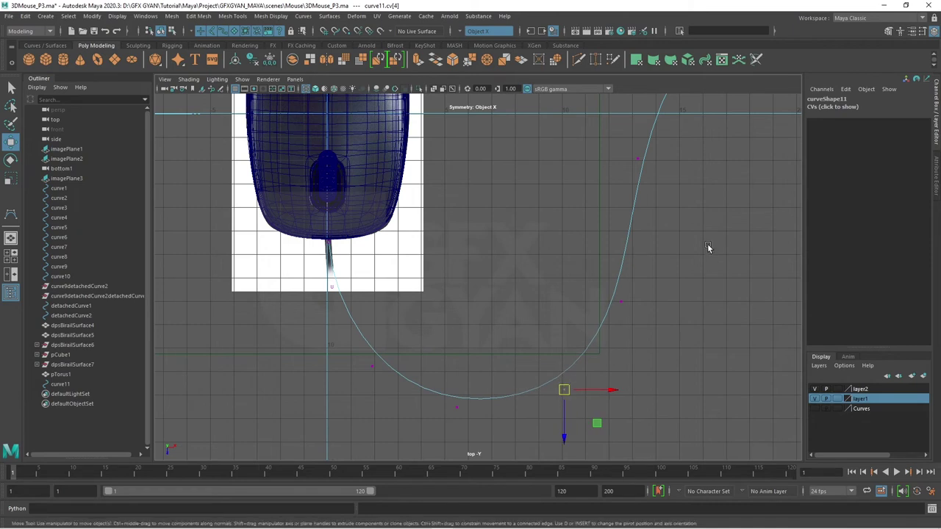
pyautogui.click(622, 302)
pyautogui.moveTo(622, 301); pyautogui.dragTo(651, 315)
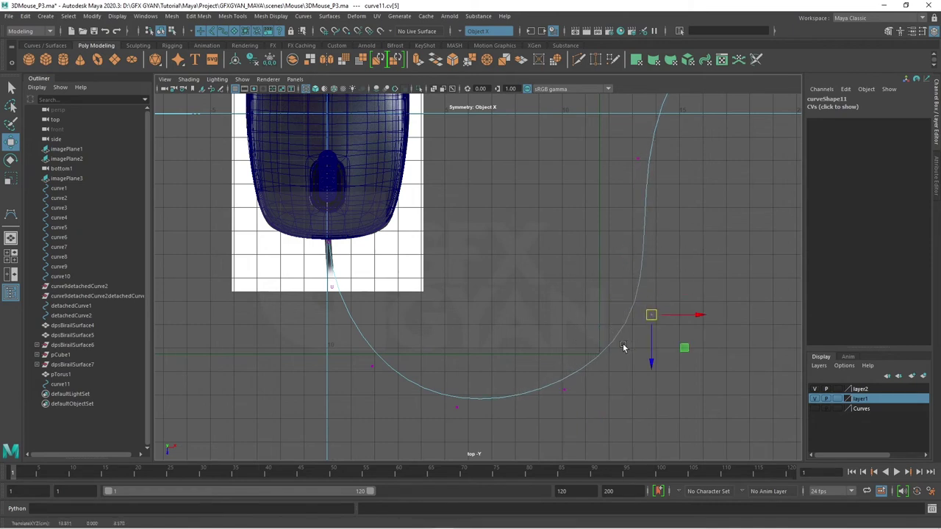
# Reposition the bend's right-side control vertices to round it off.
pyautogui.moveTo(622, 347); pyautogui.dragTo(586, 404)
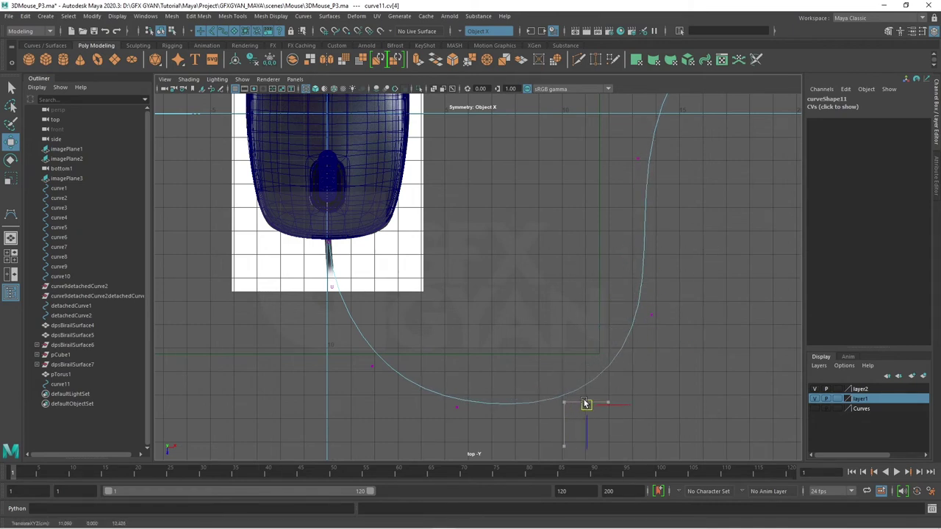
pyautogui.moveTo(625, 336); pyautogui.dragTo(655, 301)
pyautogui.moveTo(679, 111); pyautogui.dragTo(610, 180)
pyautogui.moveTo(321, 256); pyautogui.dragTo(399, 231)
pyautogui.scroll(3)
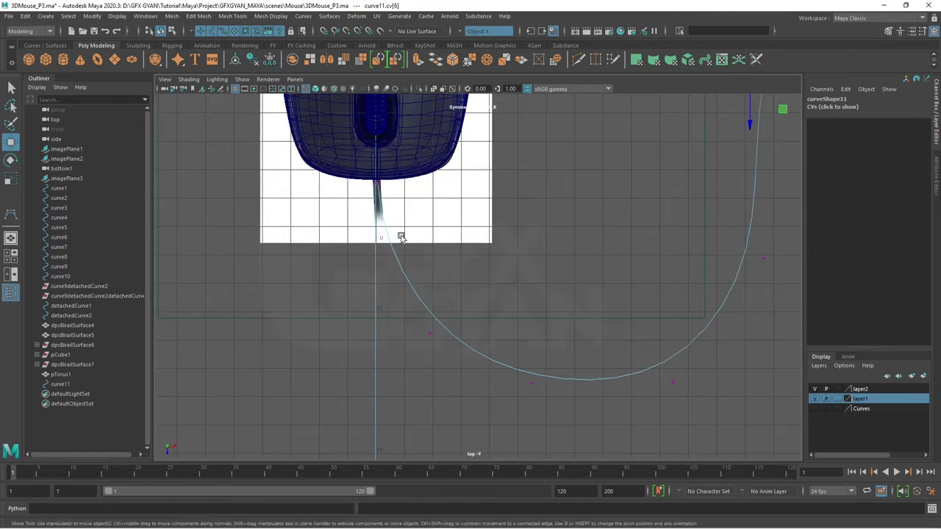
pyautogui.moveTo(401, 237); pyautogui.dragTo(372, 244)
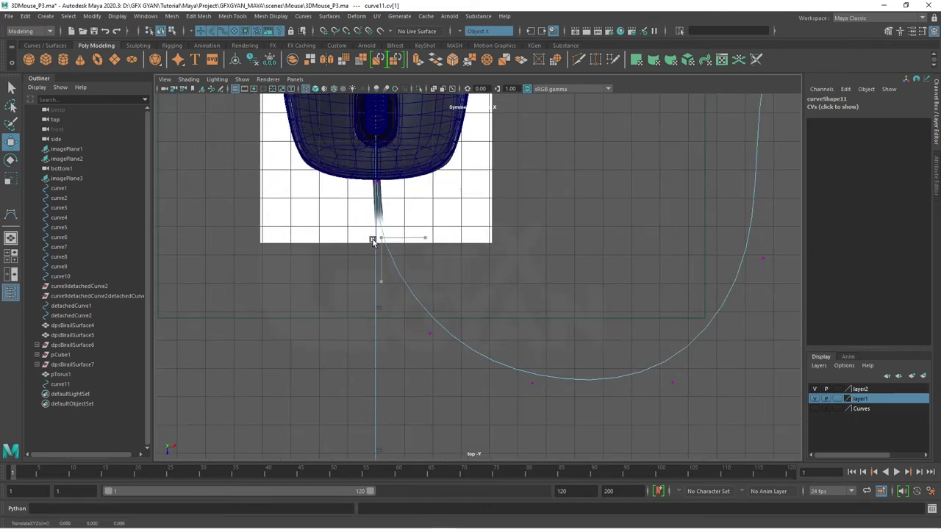
pyautogui.press('F8')
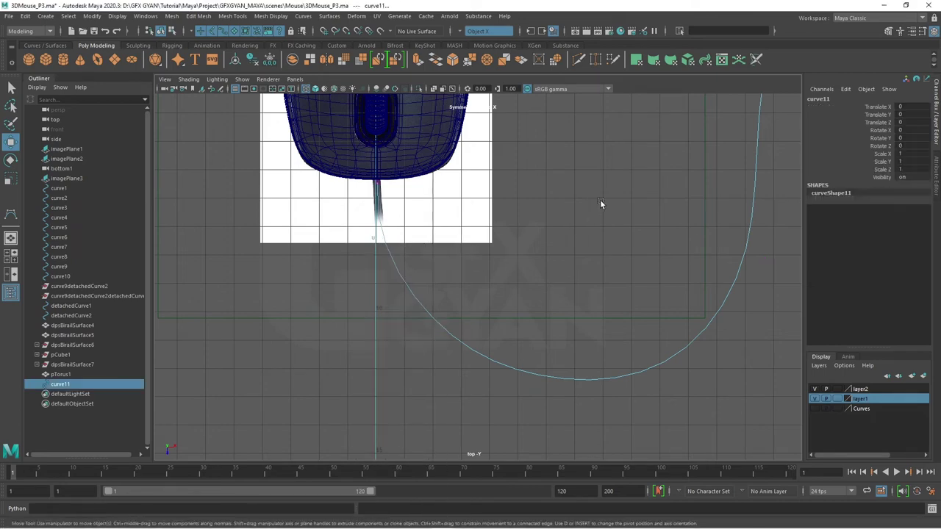
# In perspective, raise curve11 to Translate Y 0.567 so it meets the mouse's tail.
pyautogui.press('space')
pyautogui.press('space')
pyautogui.click(558, 329)
pyautogui.moveTo(558, 327); pyautogui.dragTo(547, 247)
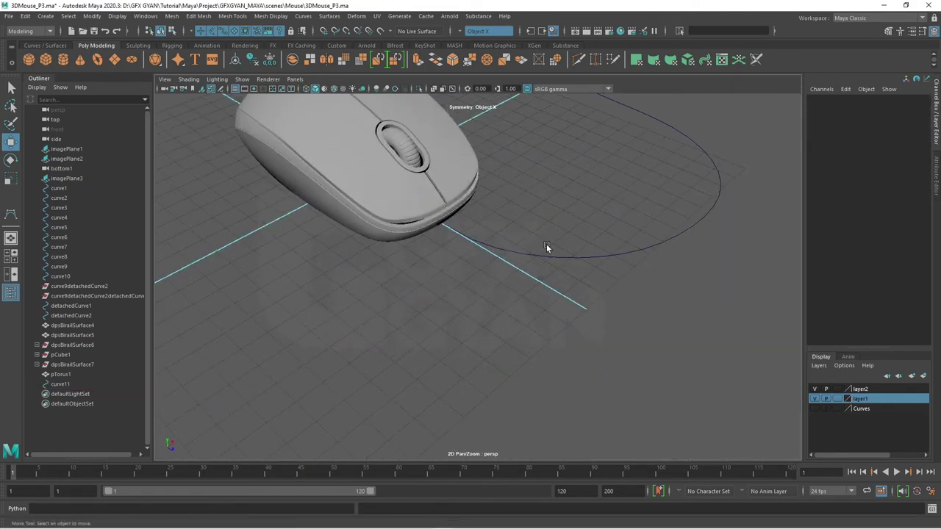
pyautogui.click(547, 249)
pyautogui.moveTo(517, 280); pyautogui.dragTo(505, 304)
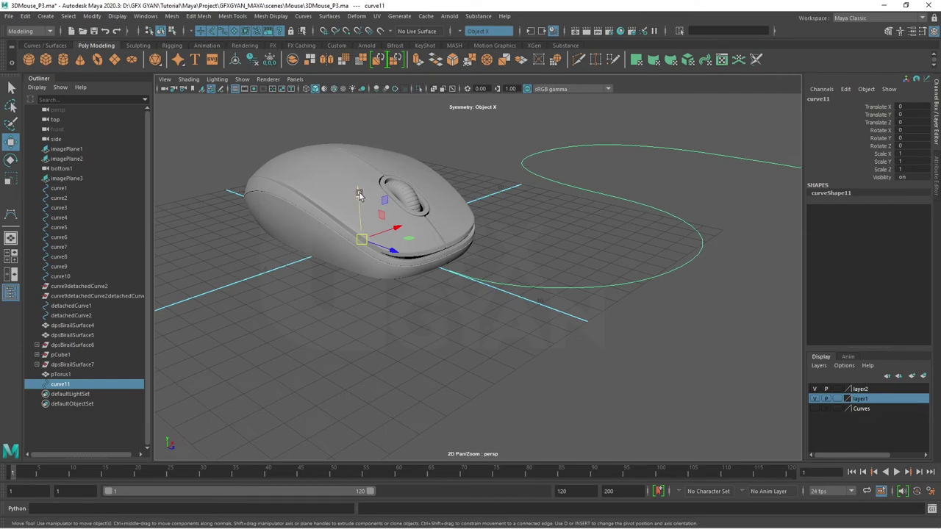
pyautogui.moveTo(359, 194); pyautogui.dragTo(353, 182)
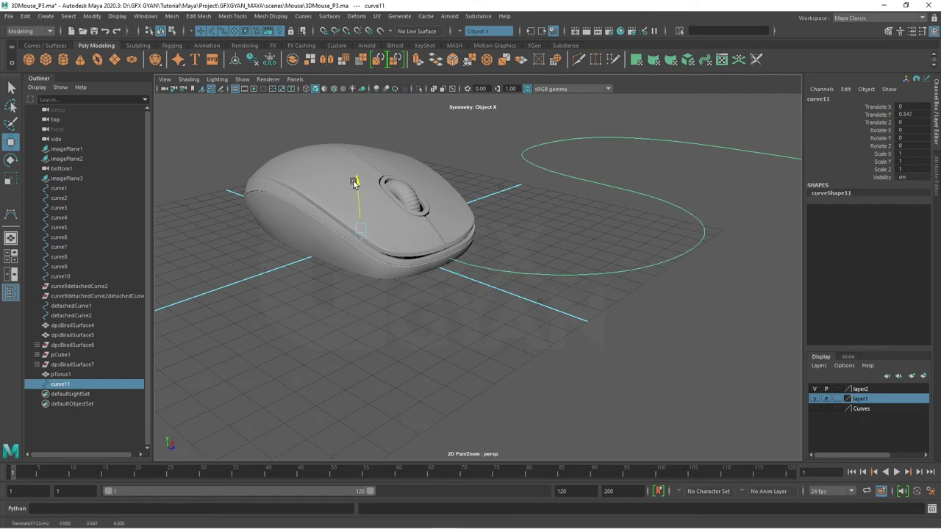
pyautogui.scroll(3)
pyautogui.scroll(-3)
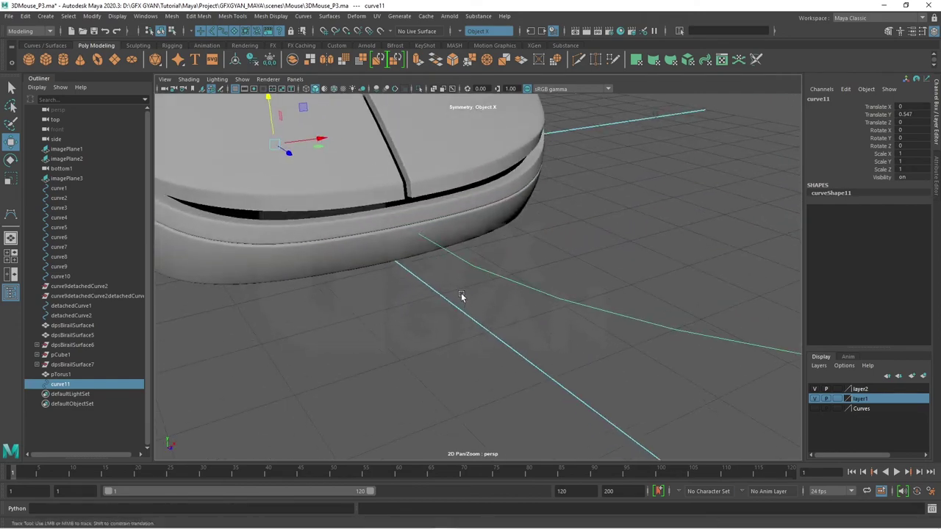
pyautogui.scroll(3)
pyautogui.moveTo(287, 111); pyautogui.dragTo(288, 105)
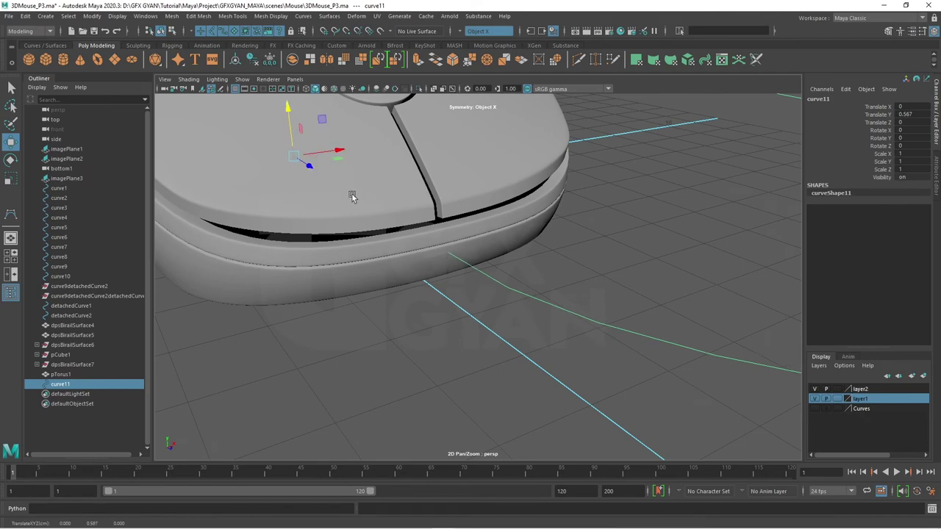
pyautogui.scroll(3)
pyautogui.click(390, 236)
# Inspect vertices on the mouse's side surface near the tail, then clear the selection.
pyautogui.scroll(3)
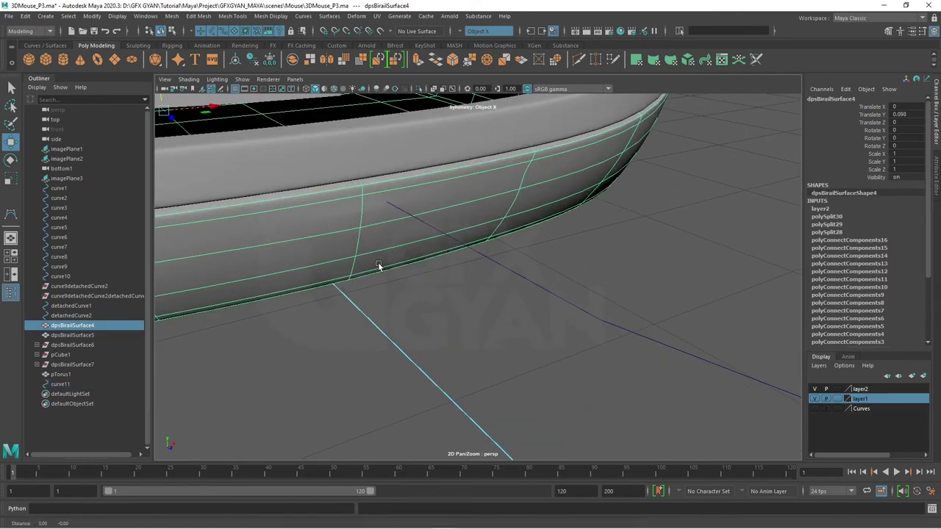
pyautogui.scroll(-3)
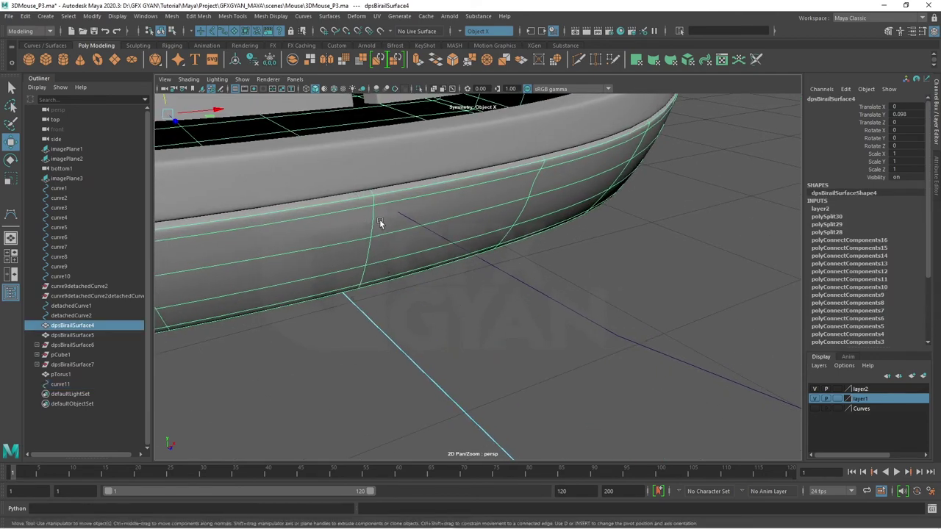
pyautogui.moveTo(382, 222); pyautogui.dragTo(342, 222)
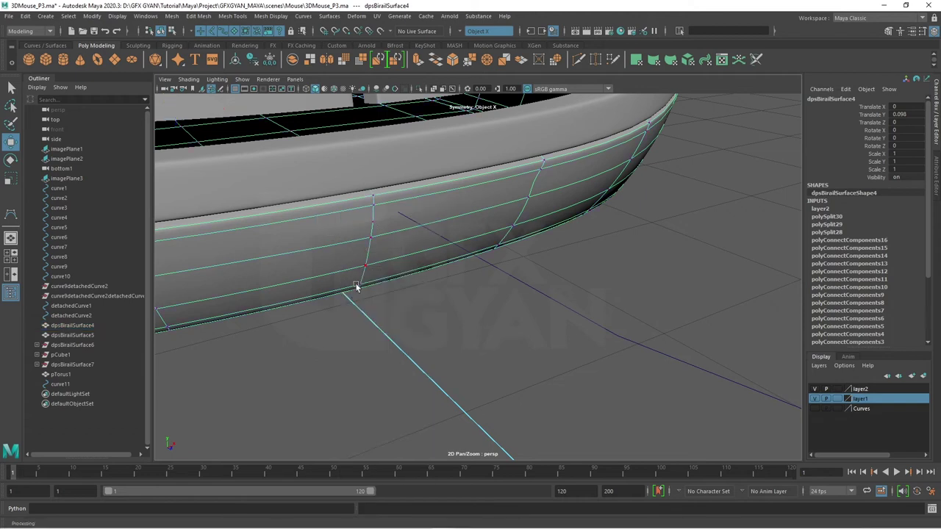
pyautogui.click(356, 287)
pyautogui.click(369, 231)
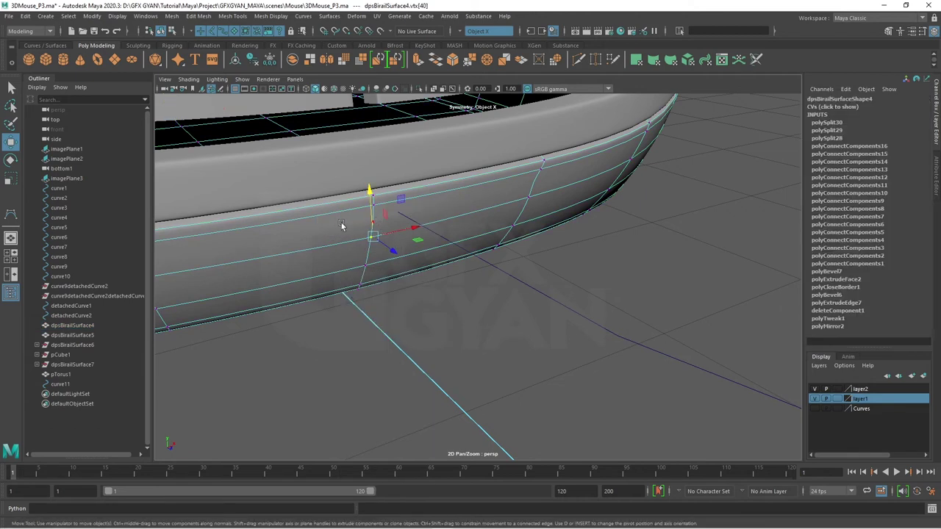
pyautogui.click(366, 219)
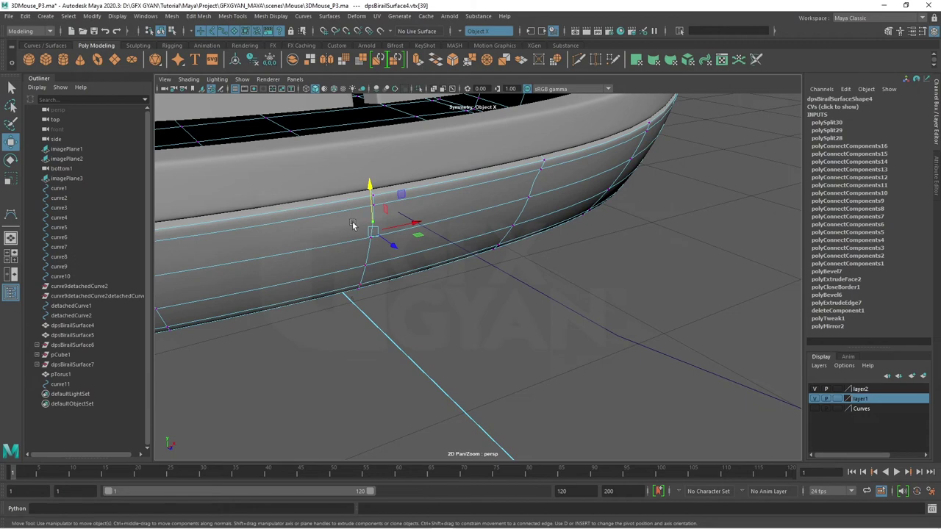
pyautogui.click(353, 225)
# Orbit around the mouse and return the side surface to object selection.
pyautogui.moveTo(396, 291); pyautogui.dragTo(532, 324)
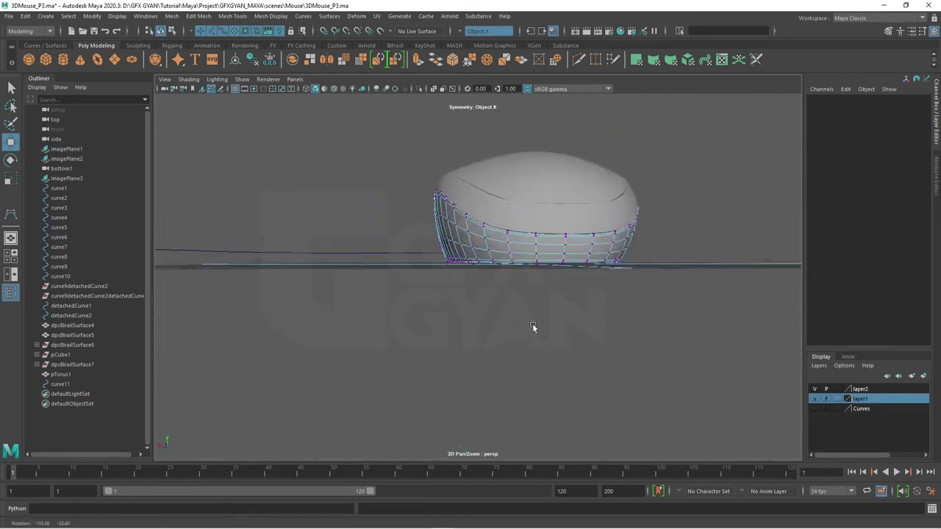
pyautogui.scroll(3)
pyautogui.scroll(3)
pyautogui.scroll(3)
pyautogui.scroll(3)
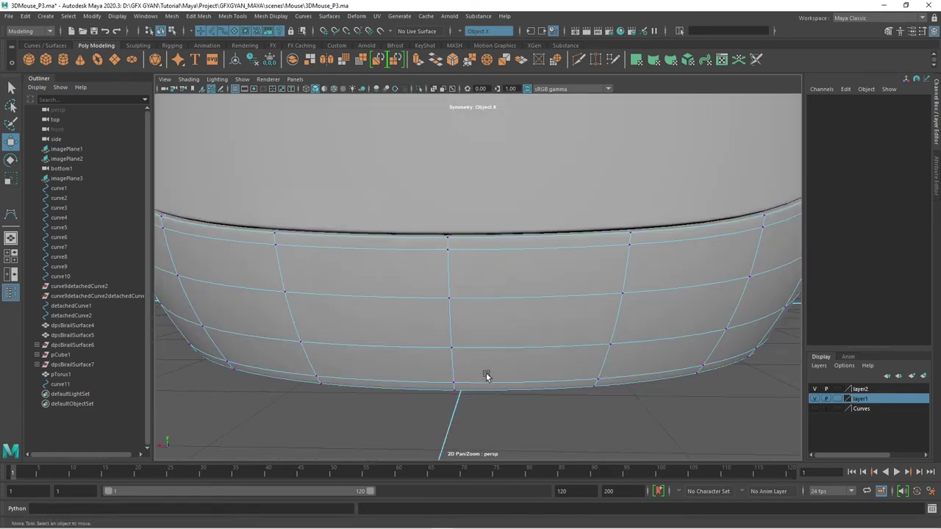
pyautogui.scroll(-3)
pyautogui.moveTo(442, 344); pyautogui.dragTo(444, 309)
pyautogui.scroll(3)
pyautogui.scroll(3)
pyautogui.moveTo(444, 250); pyautogui.dragTo(511, 227)
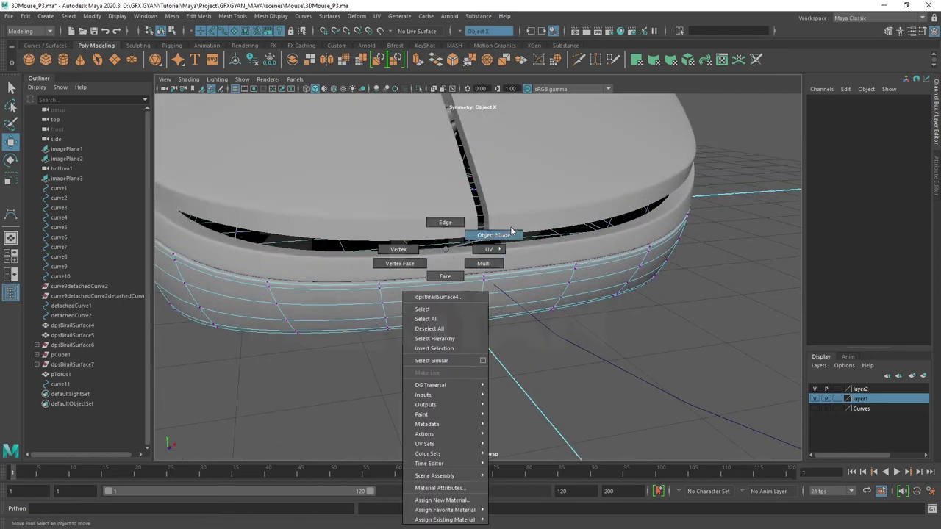
# Lower curve11 slightly to Translate Y 0.491 so it meets the mouse's tail.
pyautogui.moveTo(474, 372); pyautogui.dragTo(444, 375)
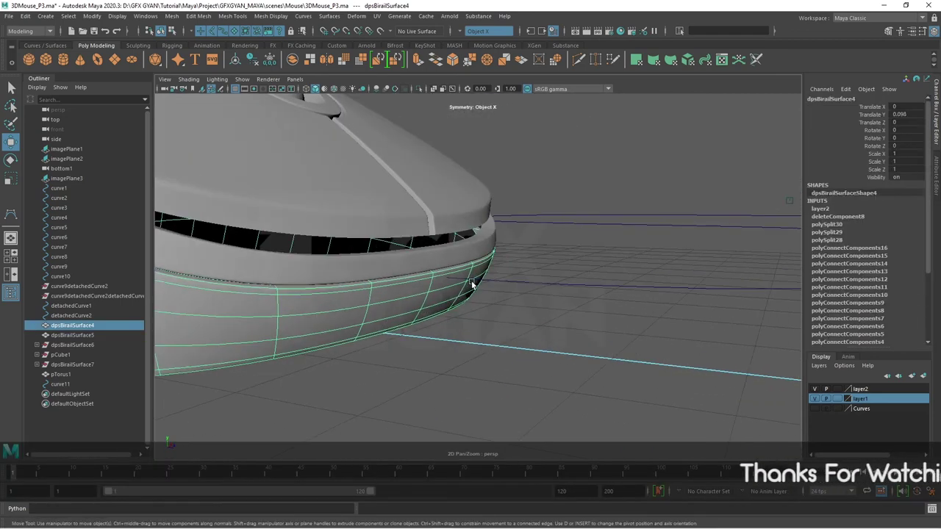
pyautogui.click(480, 280)
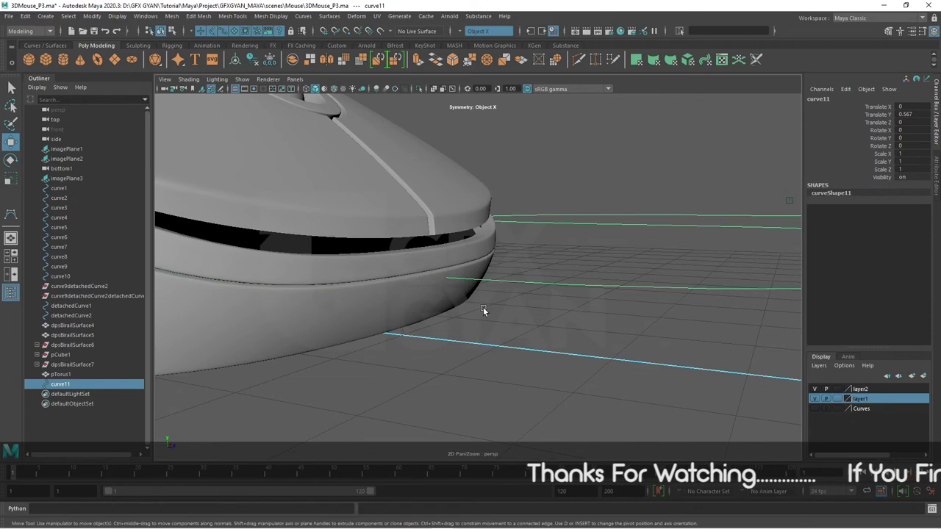
pyautogui.moveTo(484, 310); pyautogui.dragTo(246, 231)
pyautogui.moveTo(181, 214); pyautogui.dragTo(176, 218)
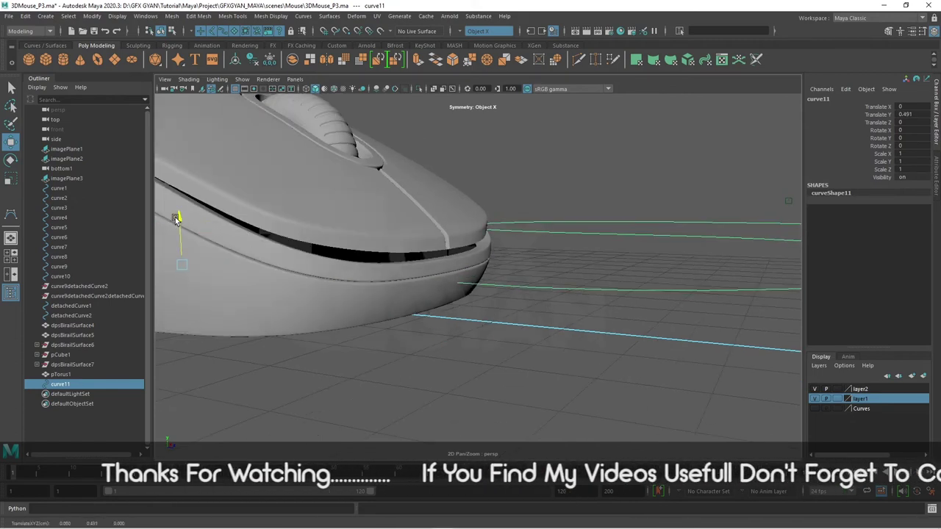
pyautogui.click(478, 357)
pyautogui.moveTo(478, 357); pyautogui.dragTo(502, 367)
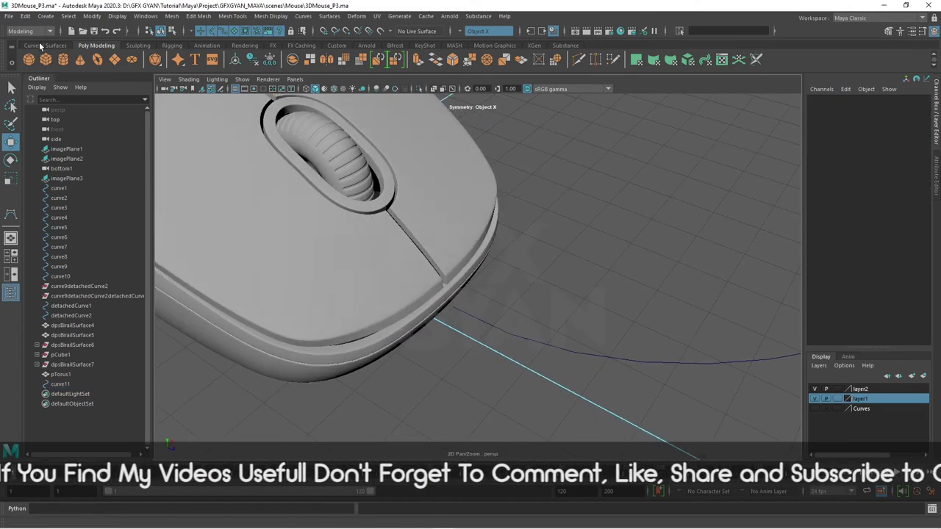
# Draw a small NURBS circle at the cable curve's start and select curve11 as the extrusion path.
pyautogui.click(44, 16)
pyautogui.moveTo(73, 41)
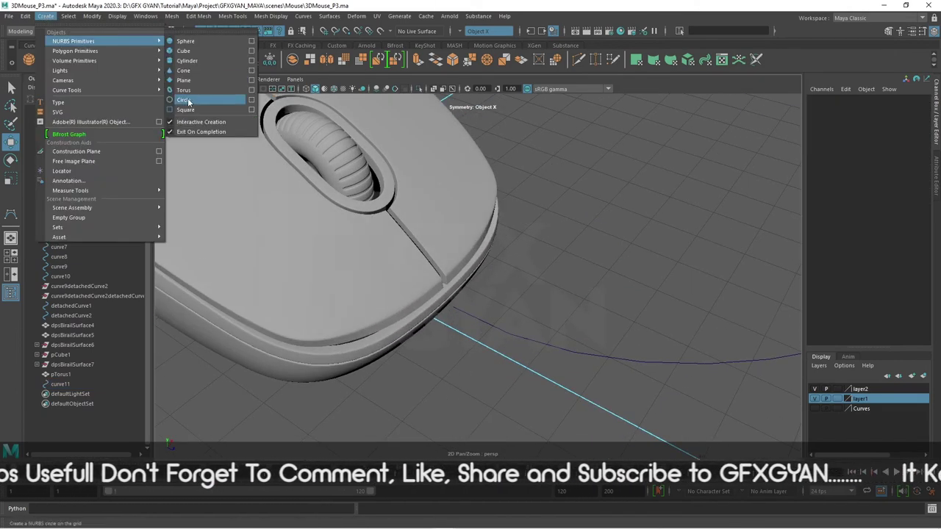
pyautogui.click(183, 100)
pyautogui.moveTo(451, 334); pyautogui.dragTo(487, 374)
pyautogui.press('w')
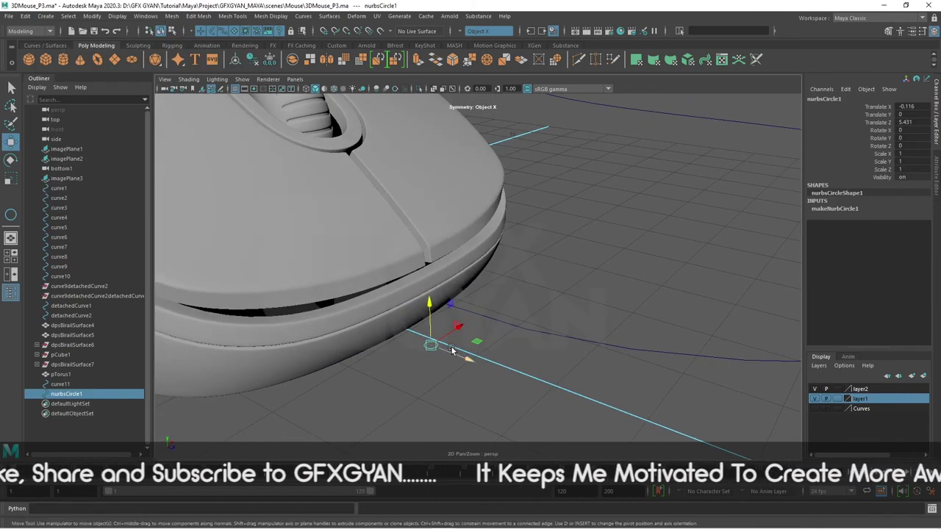
pyautogui.click(495, 323)
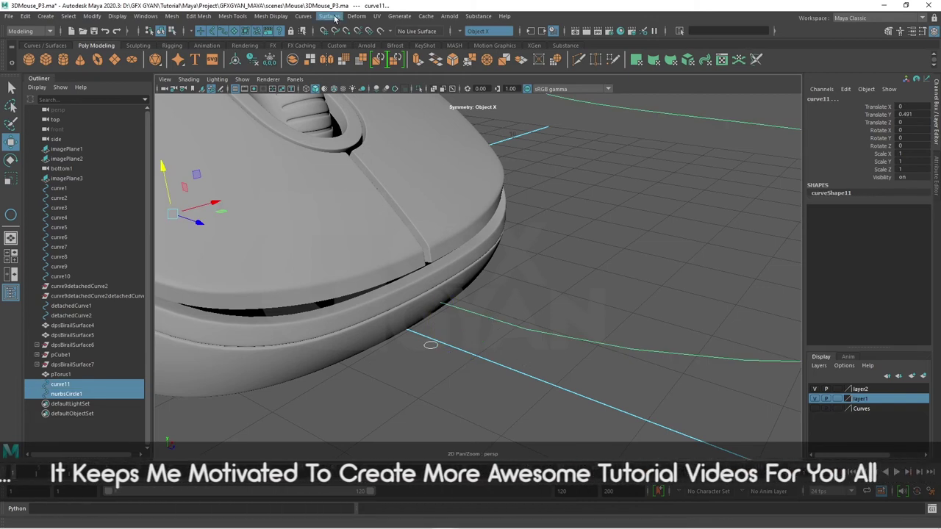
pyautogui.click(334, 17)
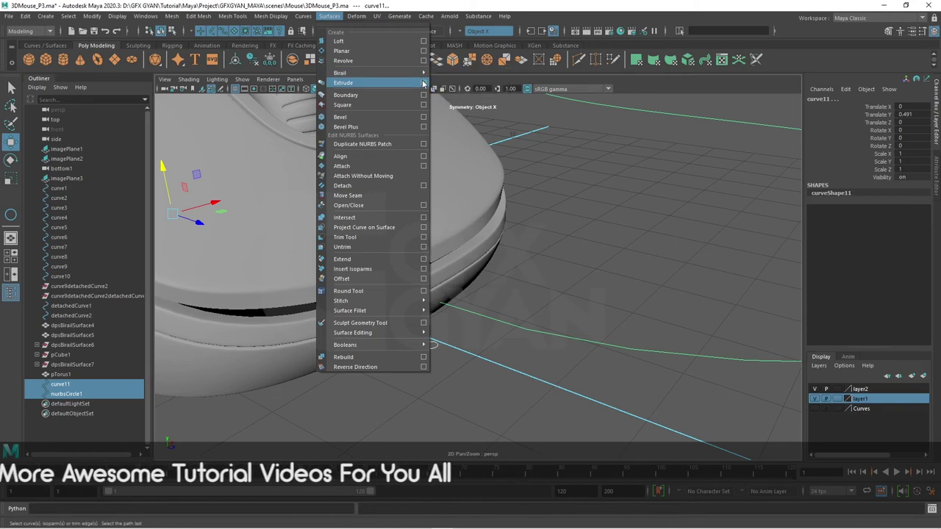
# Extrude nurbsCircle1 along curve11 as a Tube, At path, with Polygons and Quads output.
pyautogui.click(424, 83)
pyautogui.moveTo(478, 78); pyautogui.dragTo(707, 84)
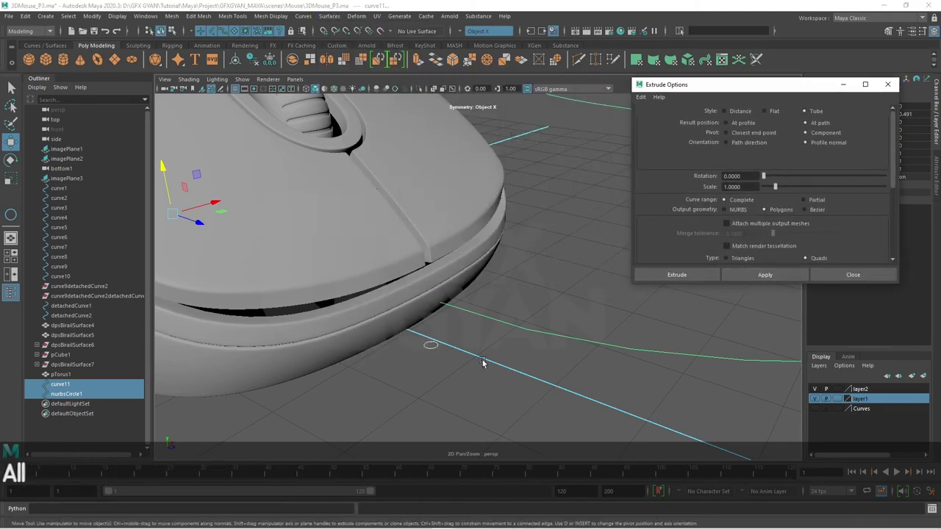
pyautogui.scroll(-3)
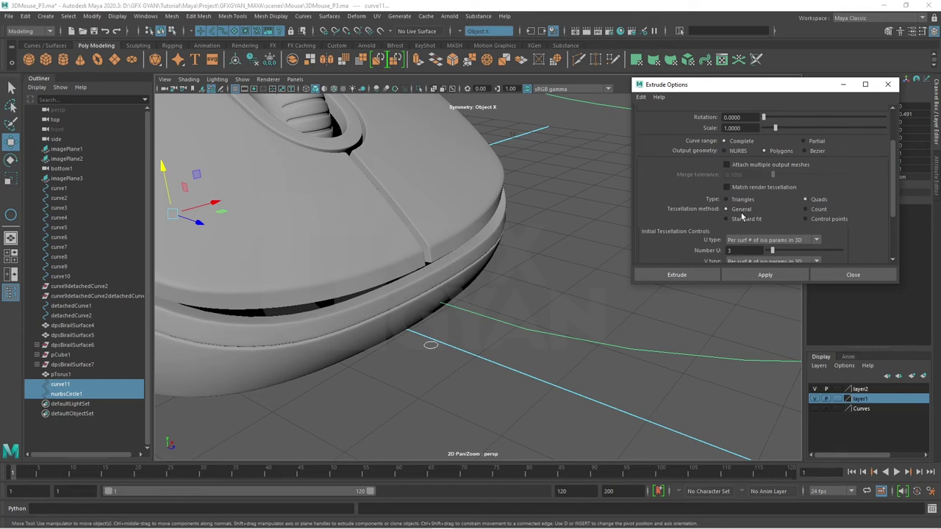
pyautogui.scroll(3)
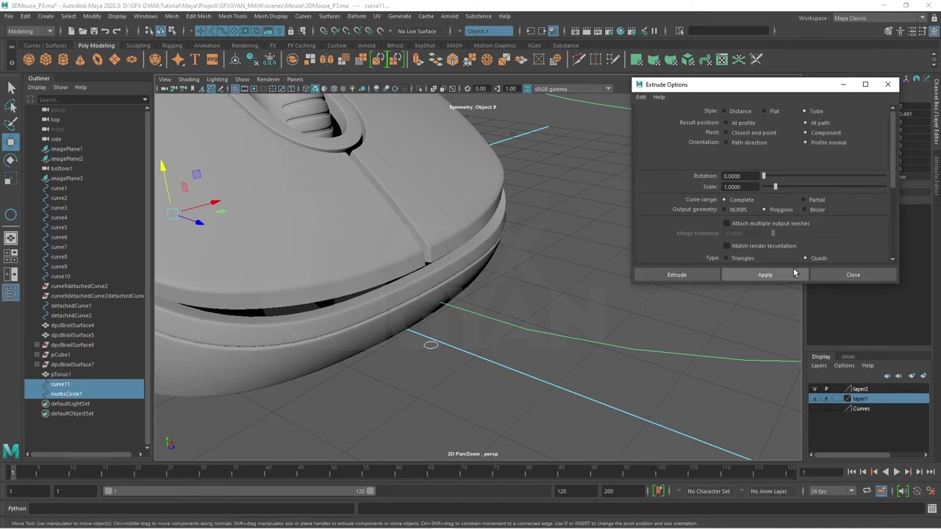
pyautogui.click(795, 277)
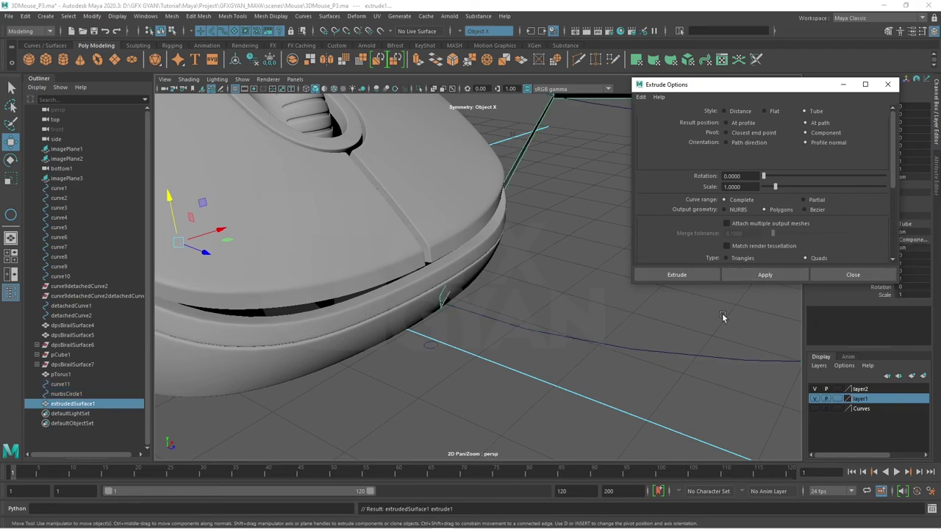
pyautogui.moveTo(574, 330); pyautogui.dragTo(736, 324)
# Set the tube's nurbsTessellate1 U Number to 8 and V Number to 60.
pyautogui.click(853, 275)
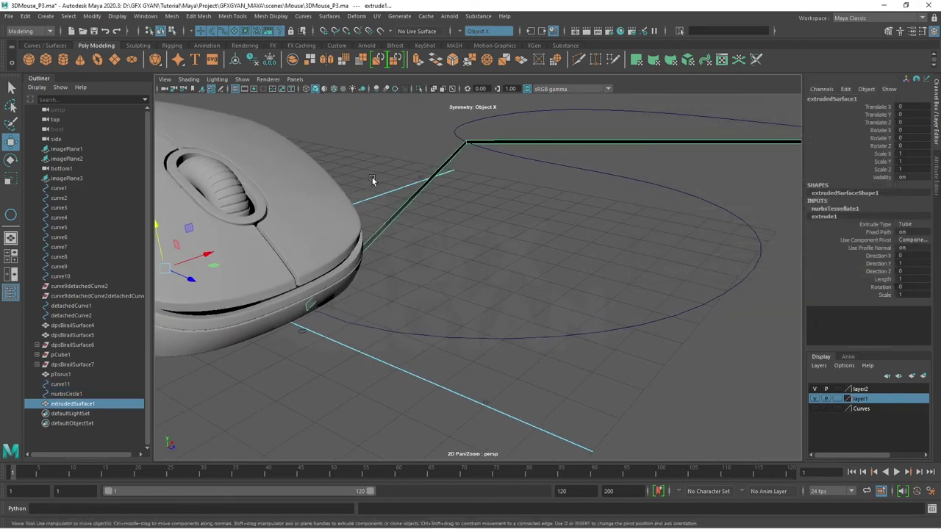
pyautogui.moveTo(372, 177); pyautogui.dragTo(449, 201)
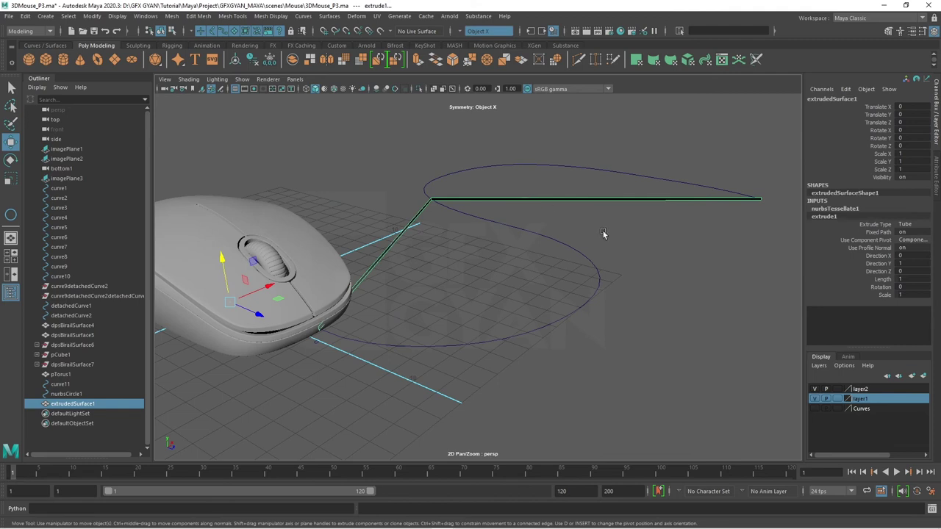
pyautogui.click(822, 210)
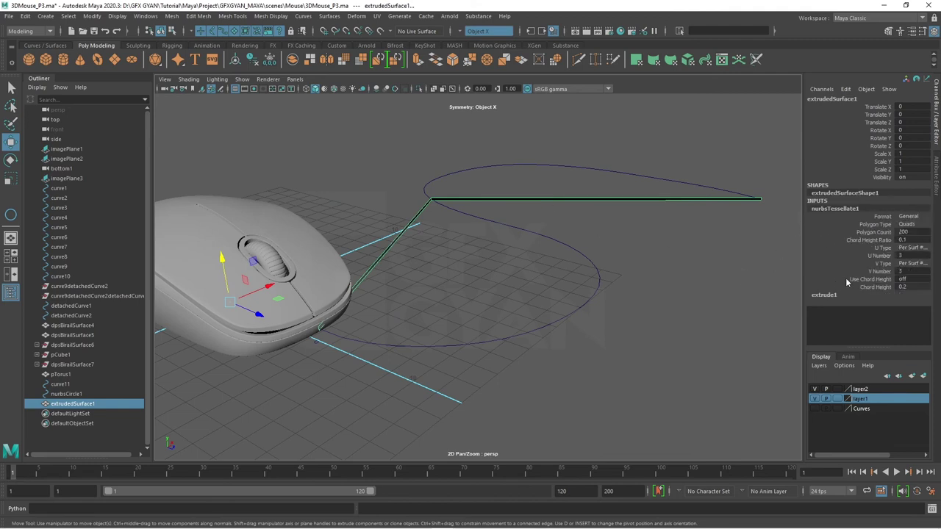
pyautogui.click(873, 257)
pyautogui.moveTo(652, 283); pyautogui.dragTo(673, 284)
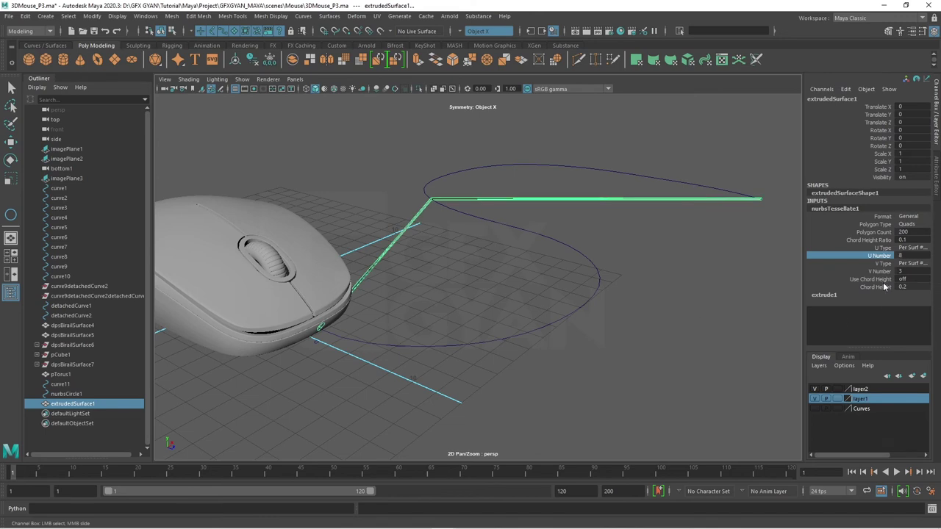
pyautogui.click(882, 271)
pyautogui.moveTo(614, 299); pyautogui.dragTo(758, 298)
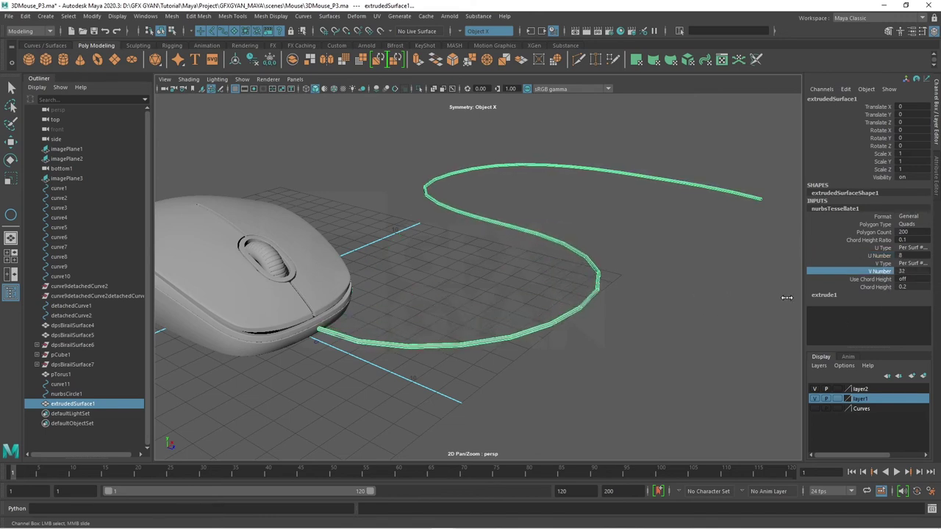
pyautogui.click(916, 271)
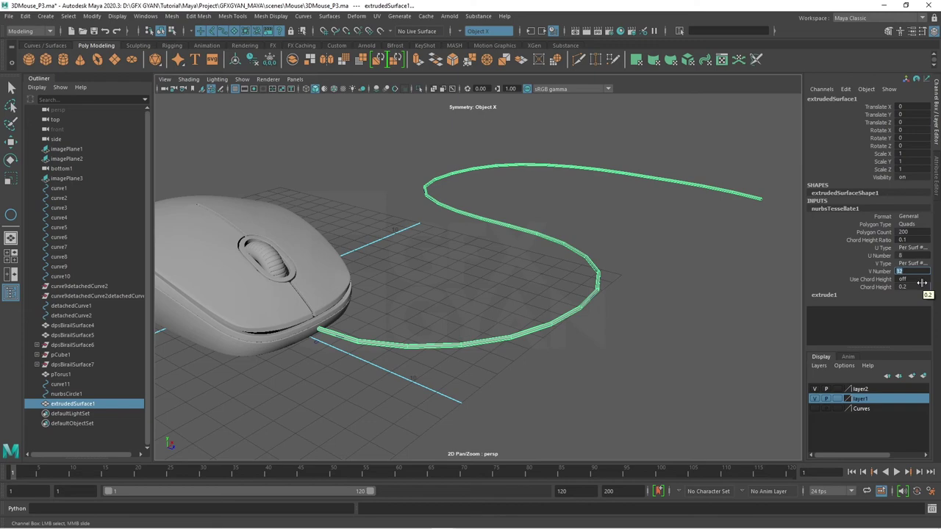
pyautogui.write('60')
pyautogui.press('Return')
# Orbit around the cable and select the profile circle at its start.
pyautogui.scroll(3)
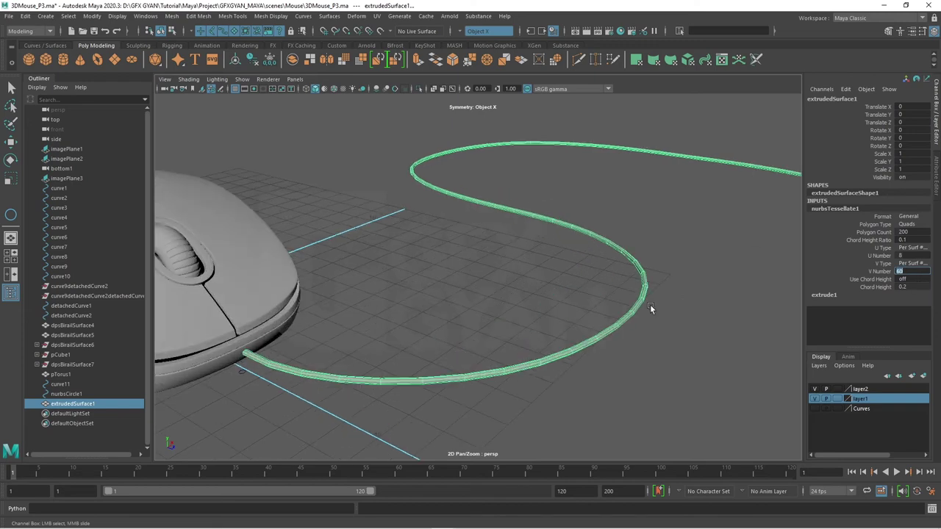
pyautogui.scroll(3)
pyautogui.scroll(3)
pyautogui.moveTo(700, 201); pyautogui.dragTo(424, 220)
pyautogui.click(379, 254)
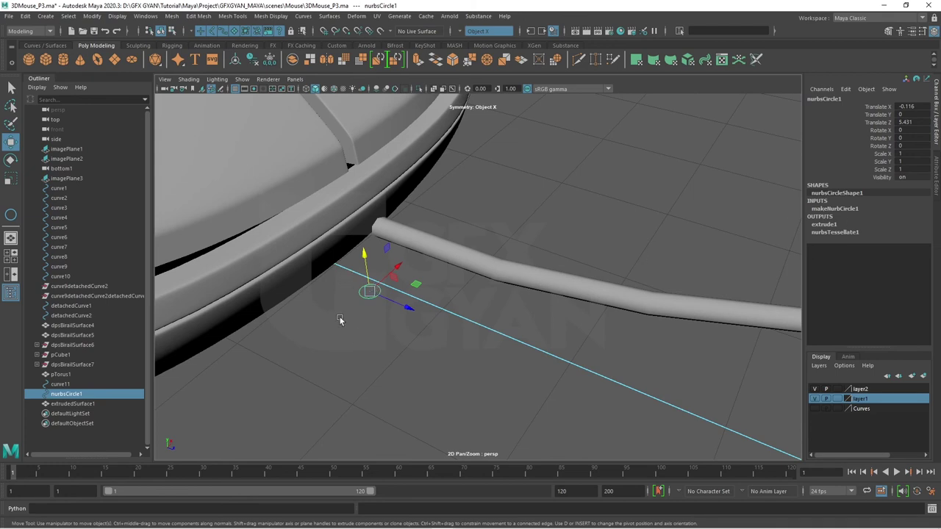
# Increase the makeNurbCircle1 radius to 0.099 to thicken the cable.
pyautogui.click(836, 209)
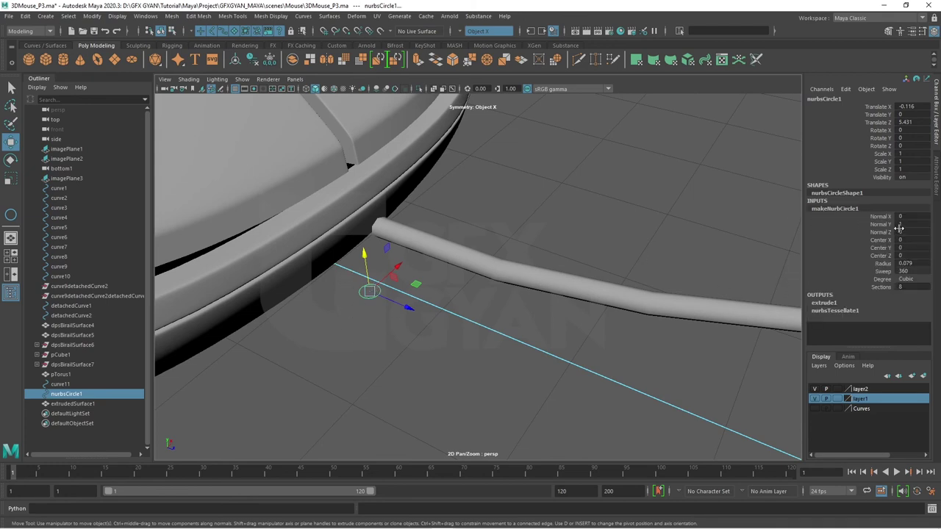
pyautogui.click(881, 264)
pyautogui.moveTo(767, 262); pyautogui.dragTo(759, 267)
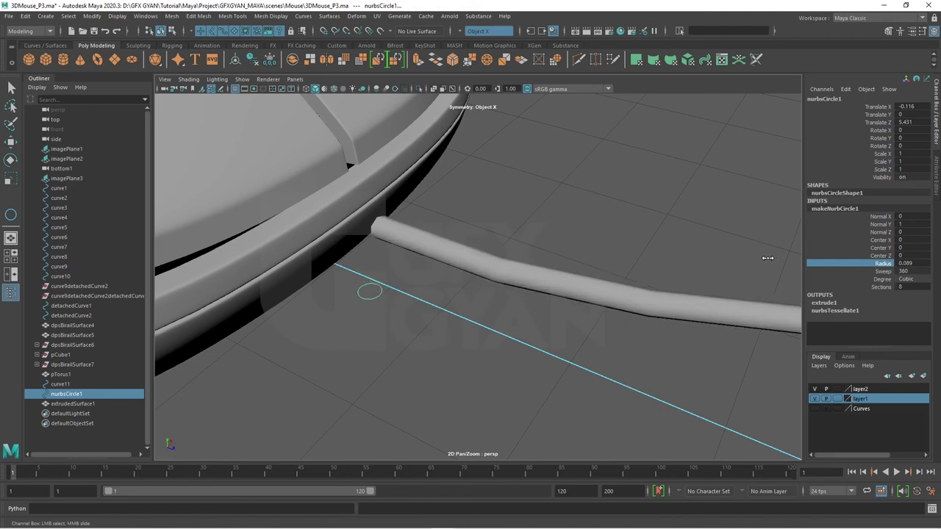
pyautogui.scroll(-3)
# Nudge extrudedSurface1 along Z to Translate Z -0.221 toward the mouse.
pyautogui.moveTo(653, 316); pyautogui.dragTo(543, 264)
pyautogui.click(543, 265)
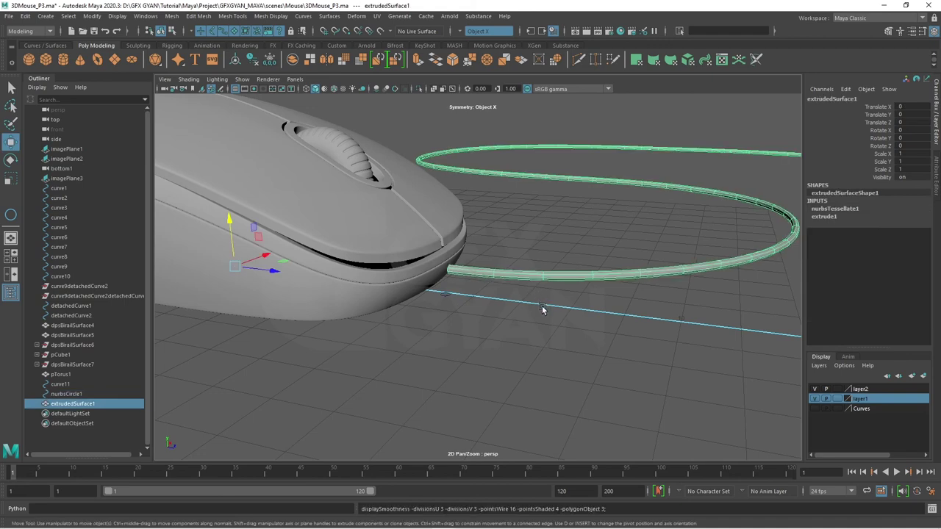
pyautogui.moveTo(273, 270); pyautogui.dragTo(265, 270)
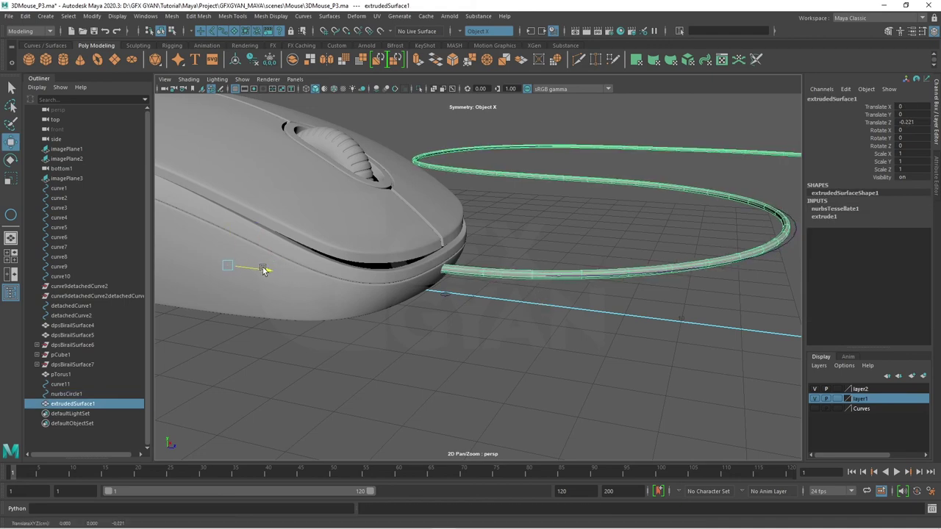
pyautogui.click(498, 354)
pyautogui.moveTo(498, 354); pyautogui.dragTo(575, 354)
# Add curve11 and nurbsCircle1 to the hidden Curves layer.
pyautogui.moveTo(65, 385); pyautogui.dragTo(64, 394)
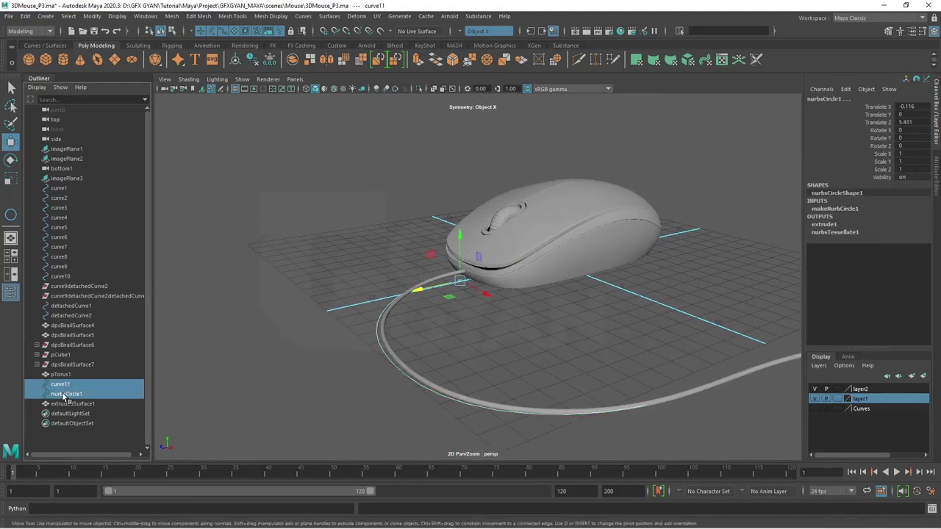
pyautogui.click(867, 412)
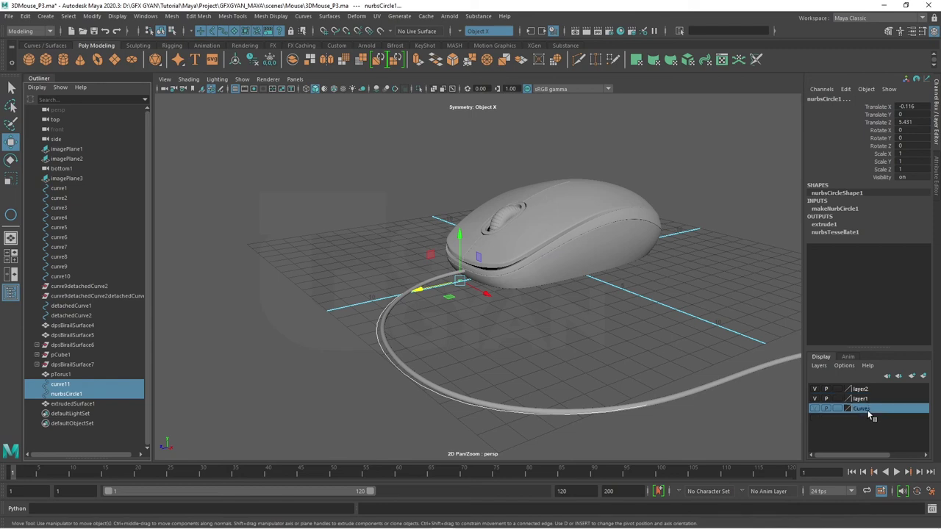
pyautogui.rightClick(867, 412)
pyautogui.click(857, 315)
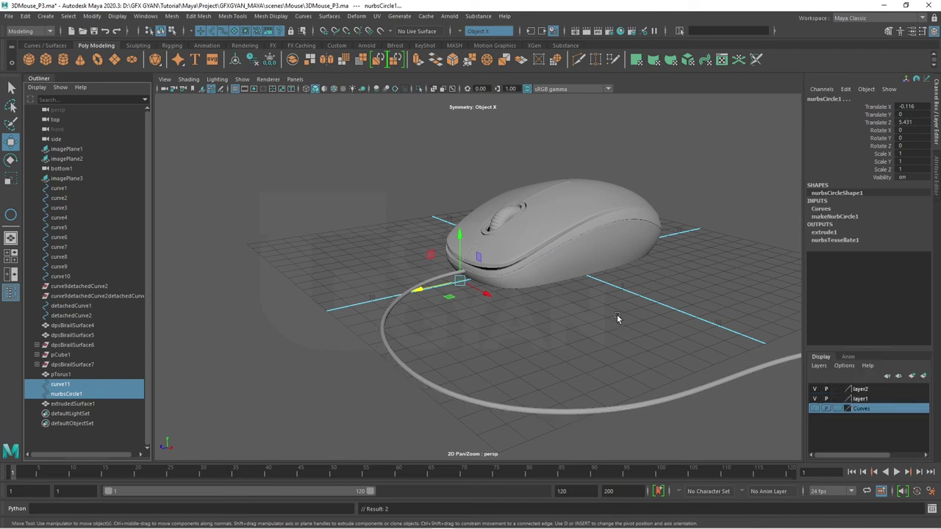
pyautogui.click(617, 314)
# Orbit and zoom around the mouse to check the cable running from its tail.
pyautogui.moveTo(616, 314); pyautogui.dragTo(434, 412)
pyautogui.scroll(3)
pyautogui.scroll(3)
pyautogui.scroll(-3)
pyautogui.scroll(3)
pyautogui.moveTo(640, 412); pyautogui.dragTo(595, 362)
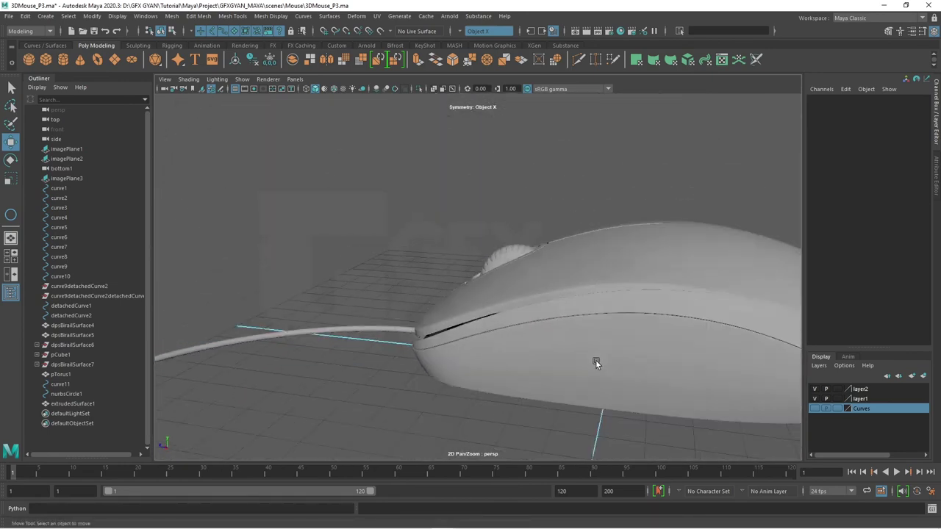
pyautogui.scroll(-3)
pyautogui.moveTo(305, 198); pyautogui.dragTo(647, 330)
pyautogui.scroll(-3)
pyautogui.scroll(3)
pyautogui.moveTo(642, 388); pyautogui.dragTo(578, 395)
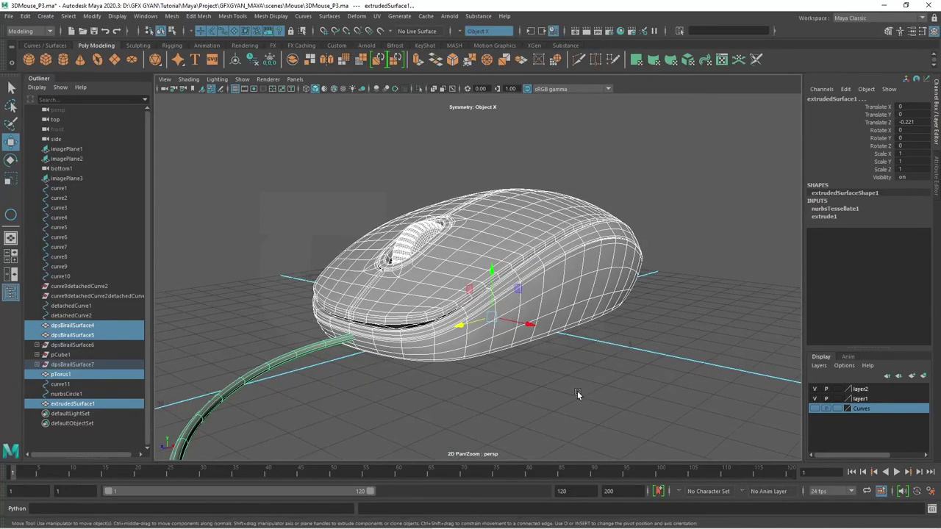
pyautogui.moveTo(582, 342); pyautogui.dragTo(592, 362)
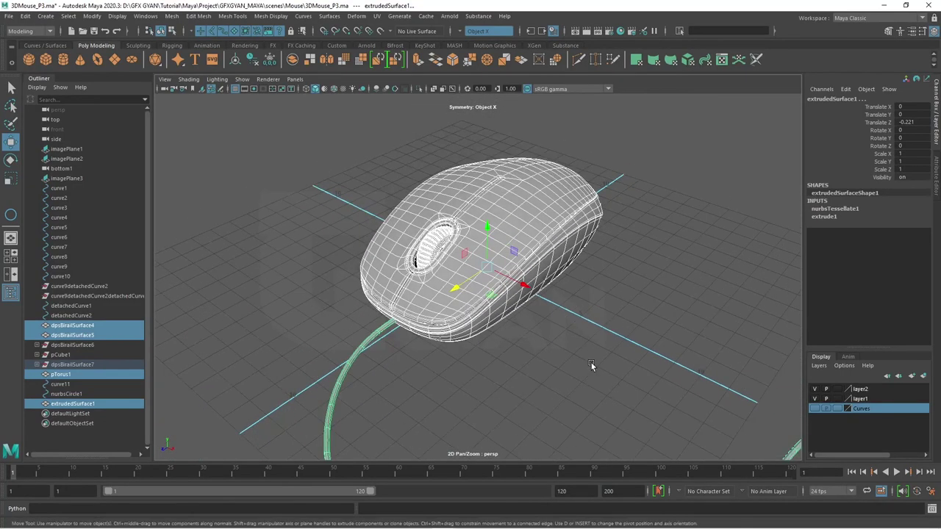